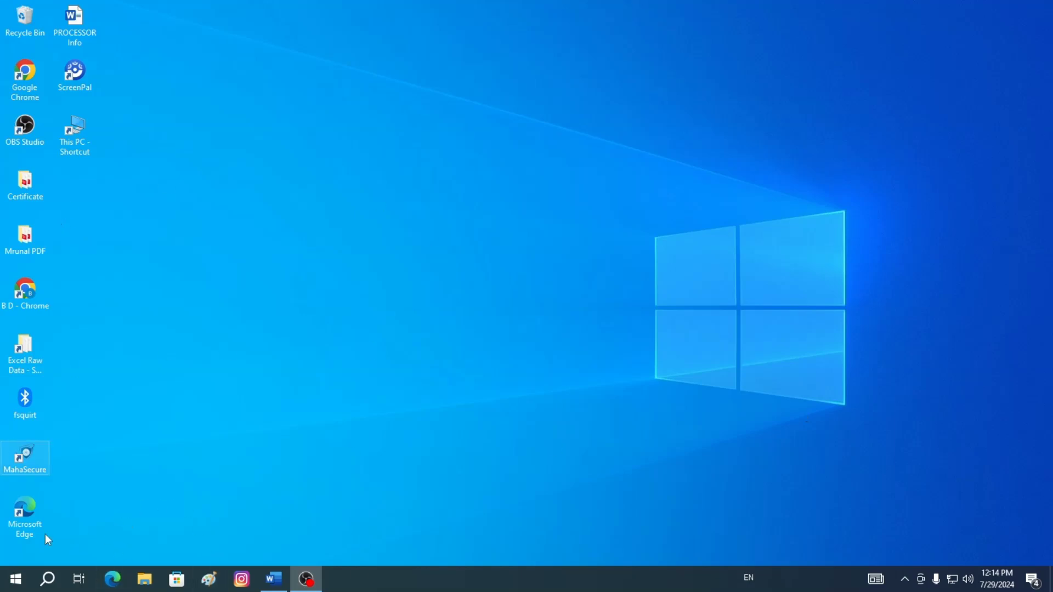
Open Word and generate sample paragraphs with the =rand() formula
left_click(280, 582)
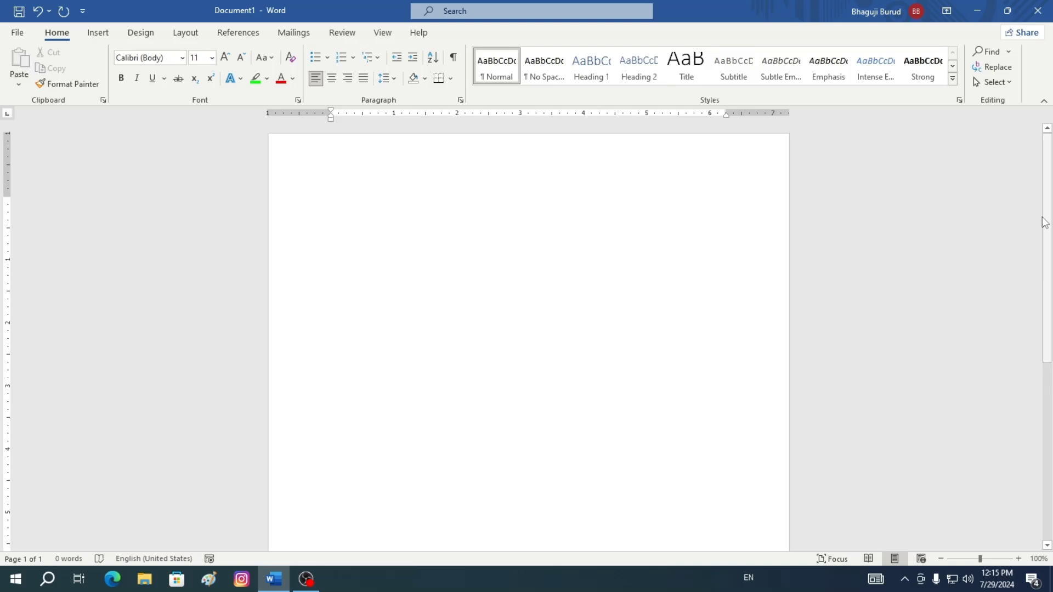
type("=rand()")
key("Return")
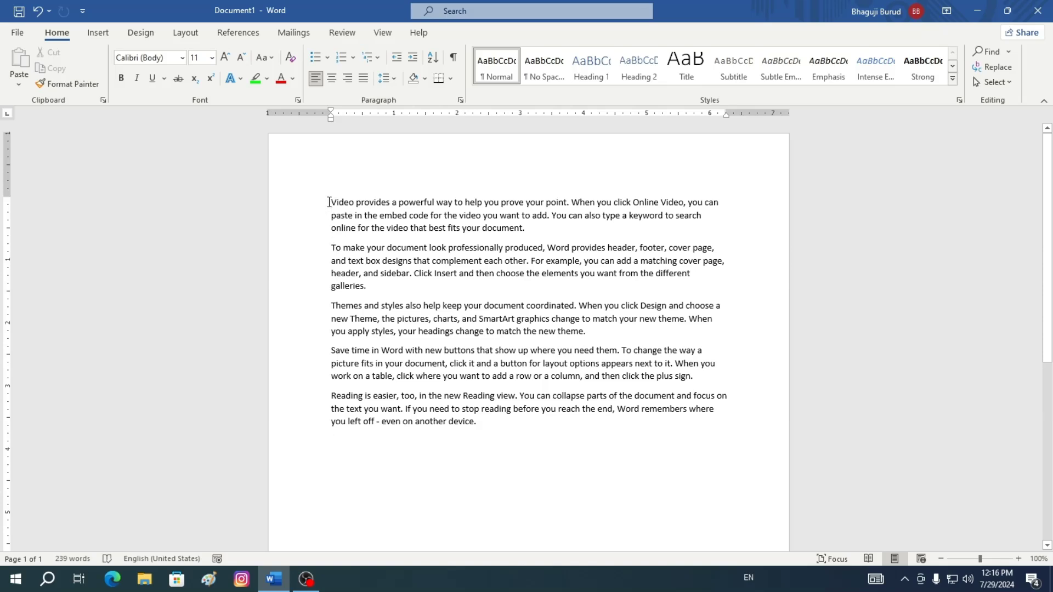
Select the first paragraph and cut it
left_click_drag(329, 203, 575, 226)
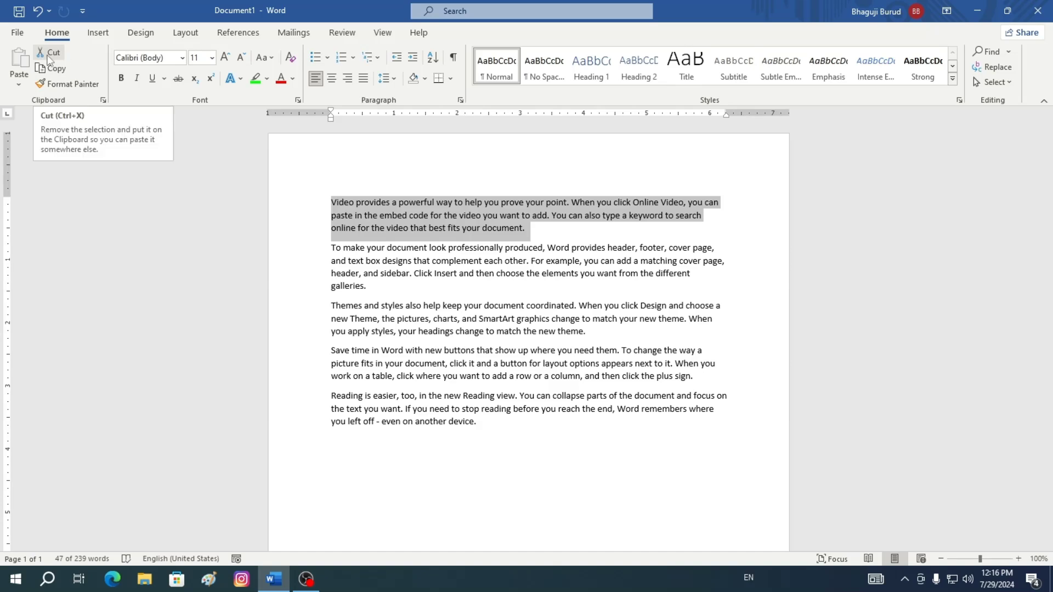
left_click(336, 305)
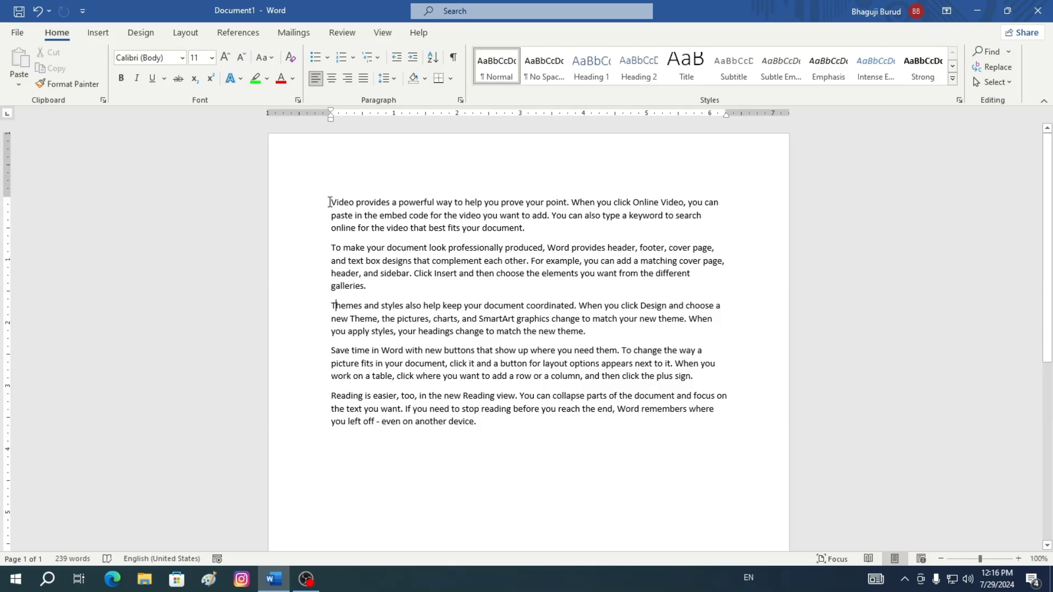
left_click_drag(329, 202, 623, 233)
key("ctrl+c")
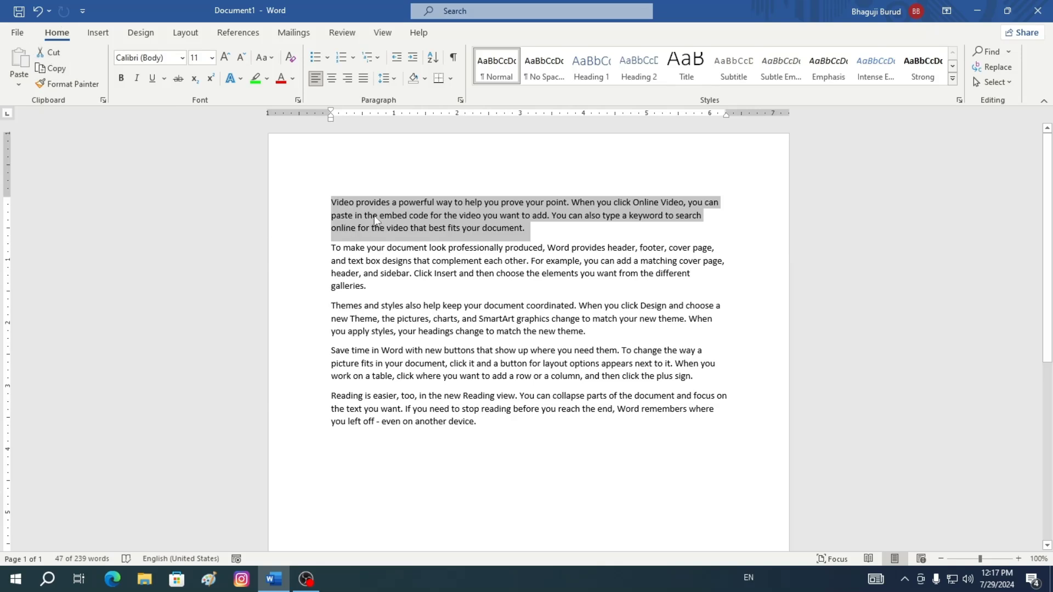
left_click(54, 54)
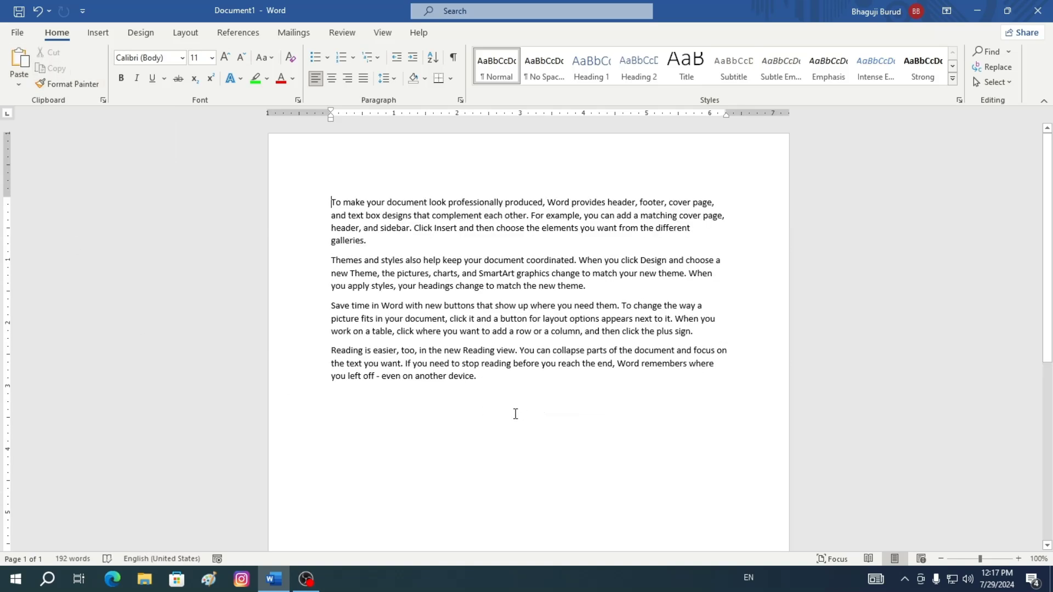
Add blank lines at the end of the document and paste the cut paragraph there as text only
scroll(475, 433, "down", 5)
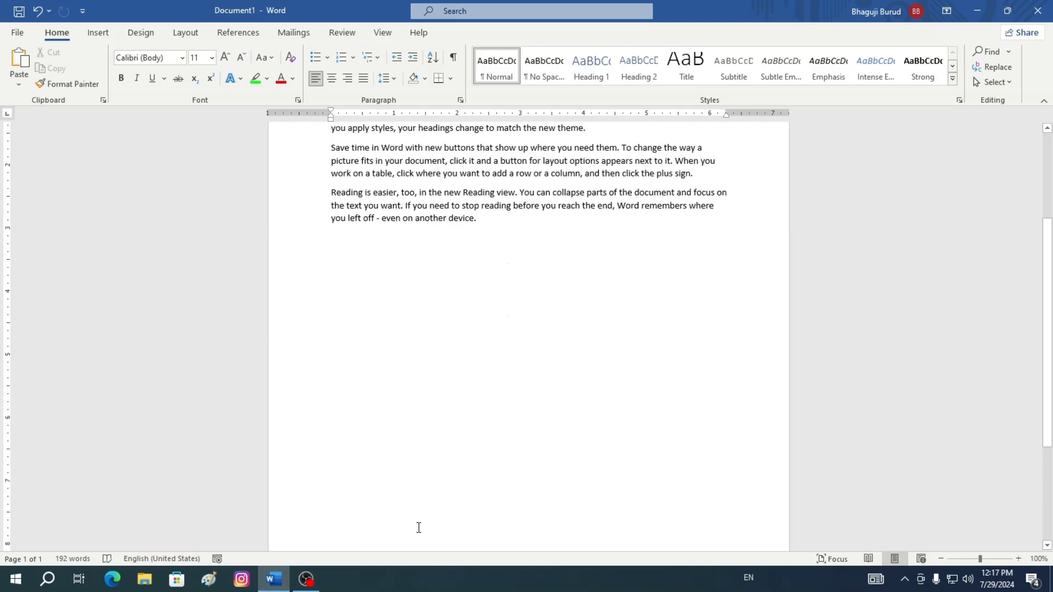
scroll(418, 528, "down", 2)
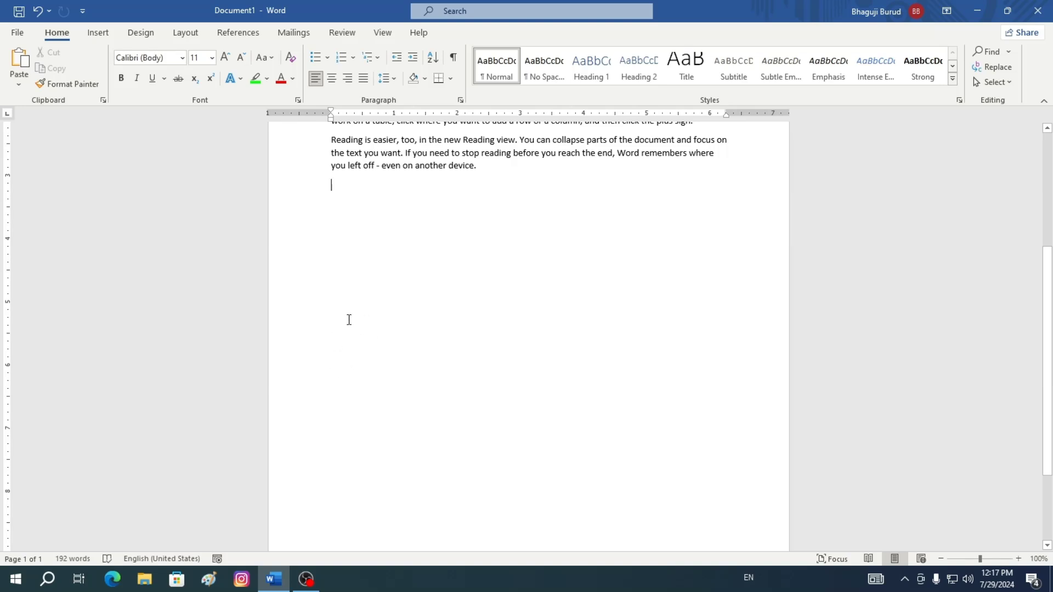
key("Return")
key("Return")
left_click(19, 88)
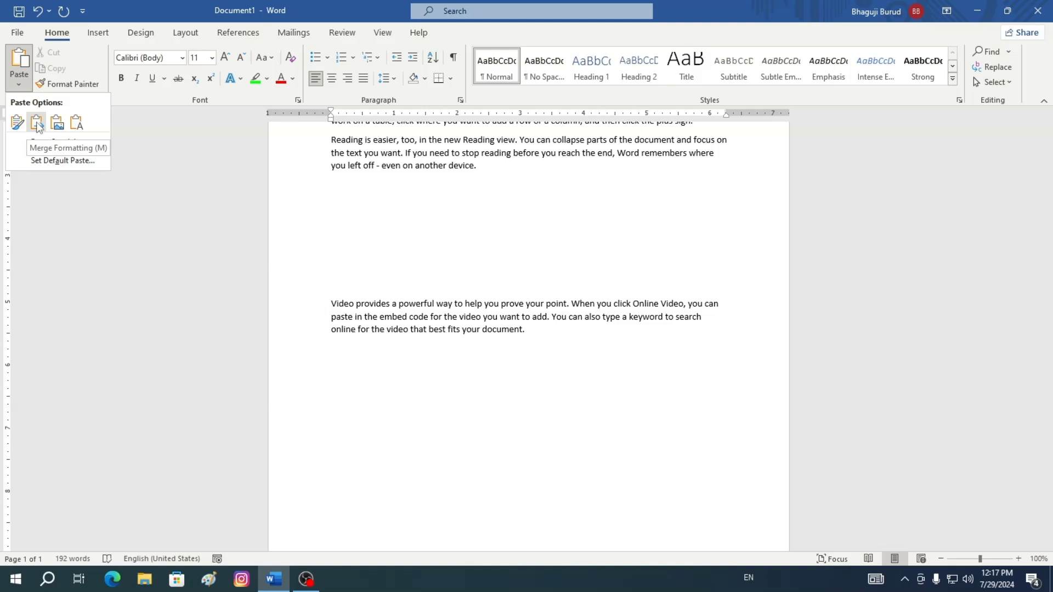
left_click(76, 123)
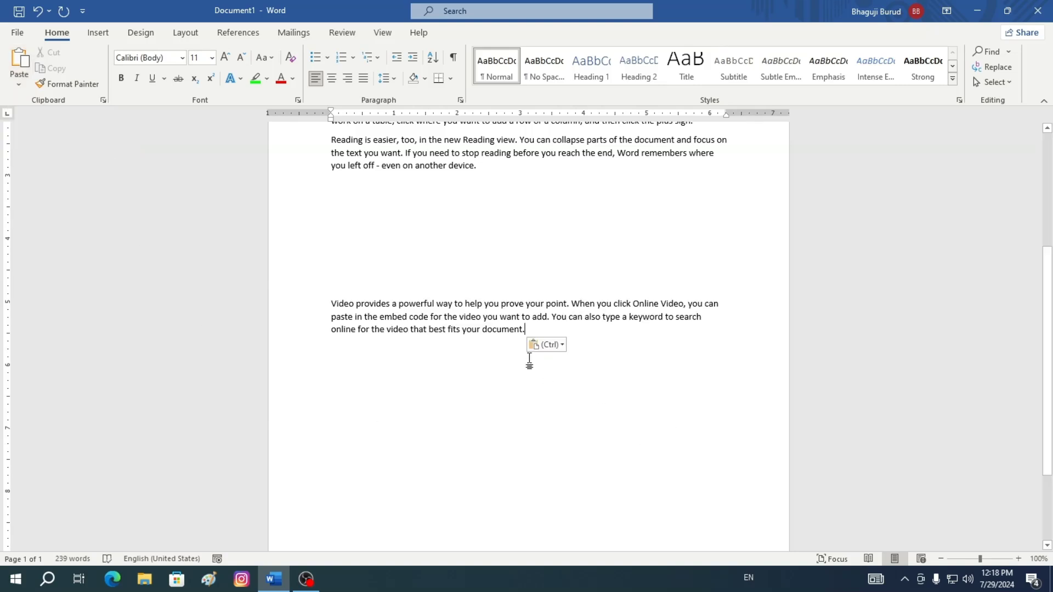
Start a new line and paste the paragraph again as a picture
key("Return")
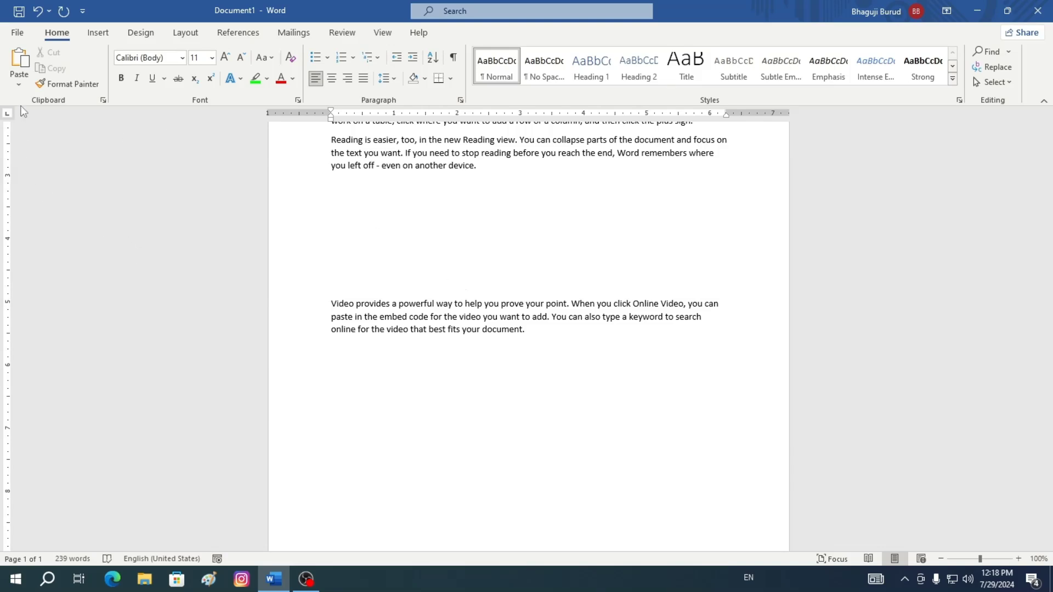
left_click(16, 84)
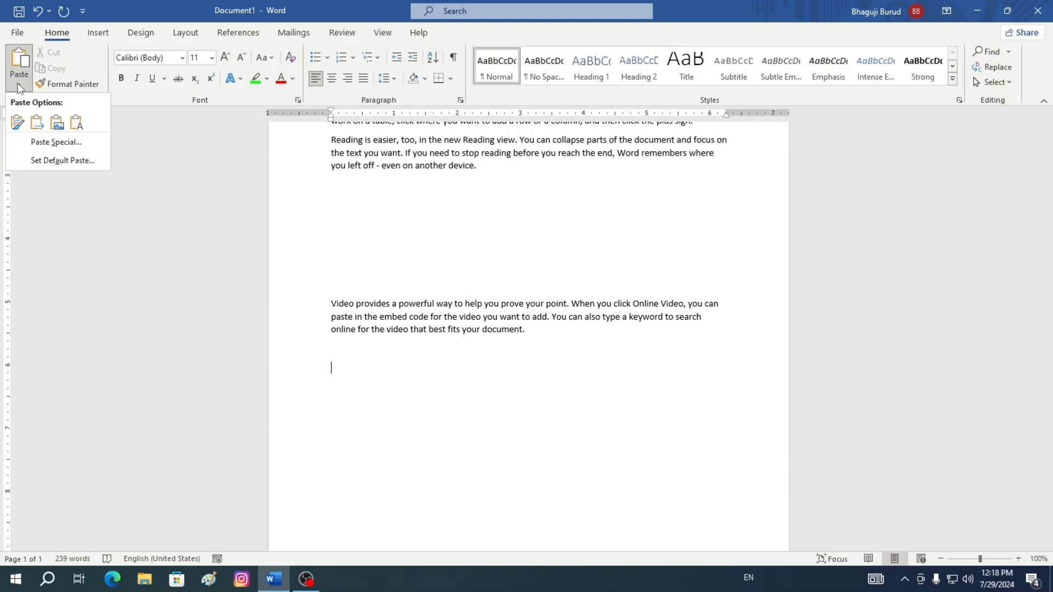
left_click(57, 123)
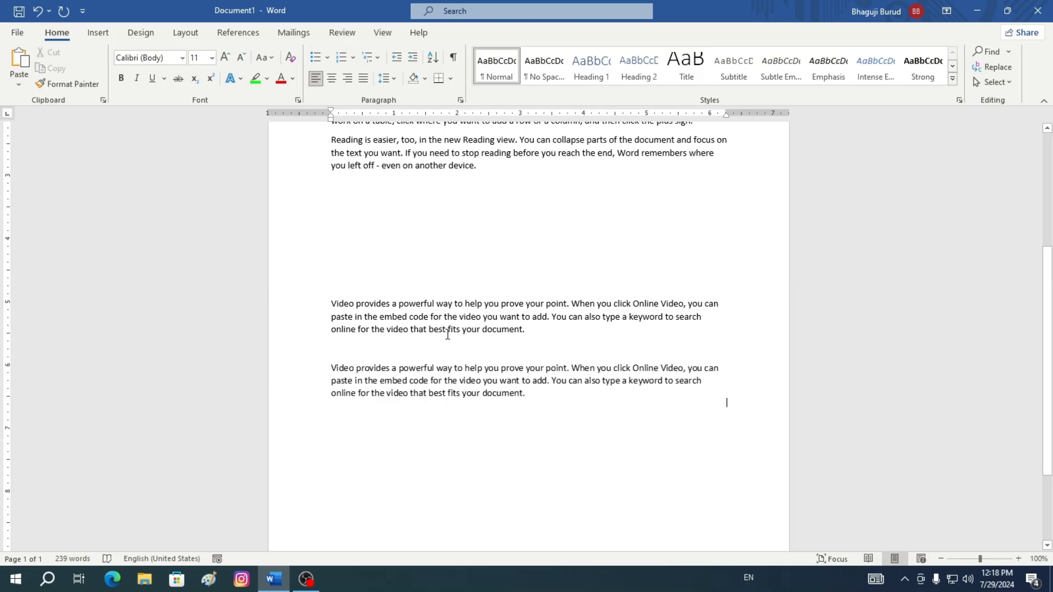
Select the pasted picture, shrink its width to about two thirds and move it slightly lower
double_click(431, 316)
double_click(535, 304)
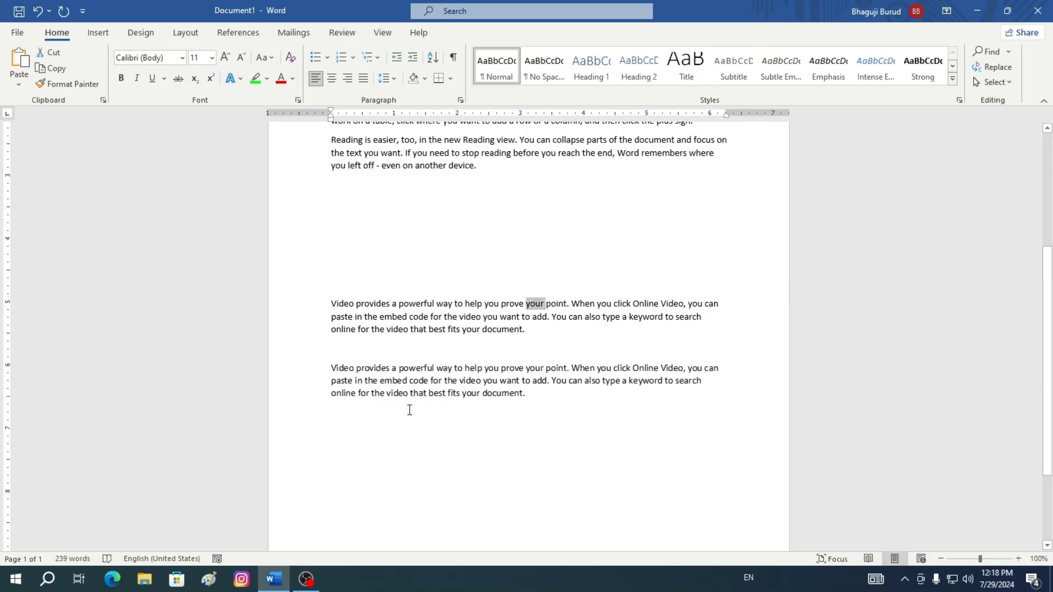
left_click(387, 380)
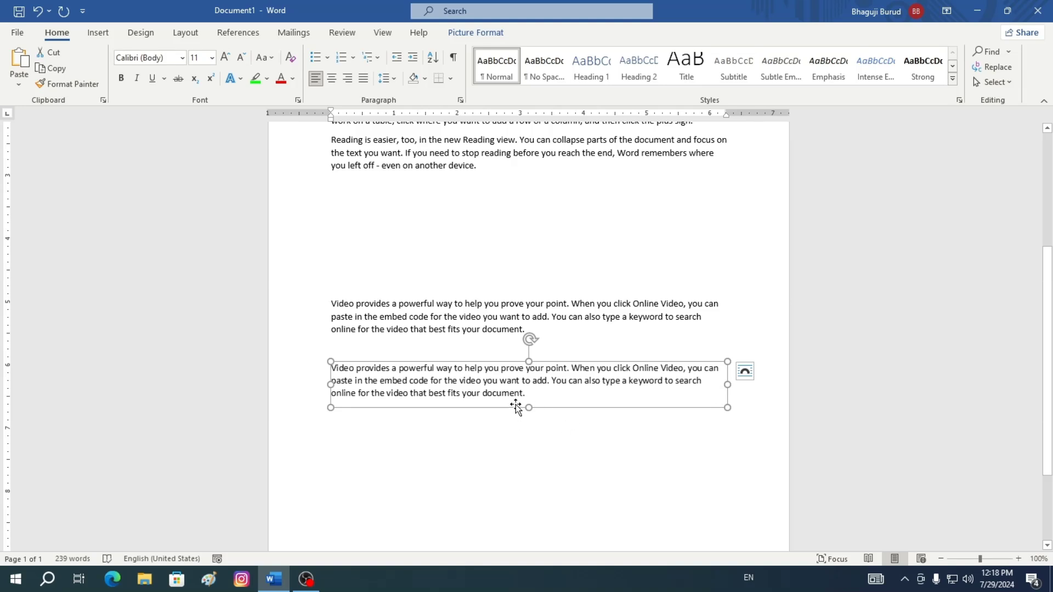
left_click_drag(489, 362, 543, 500)
left_click_drag(728, 385, 568, 409)
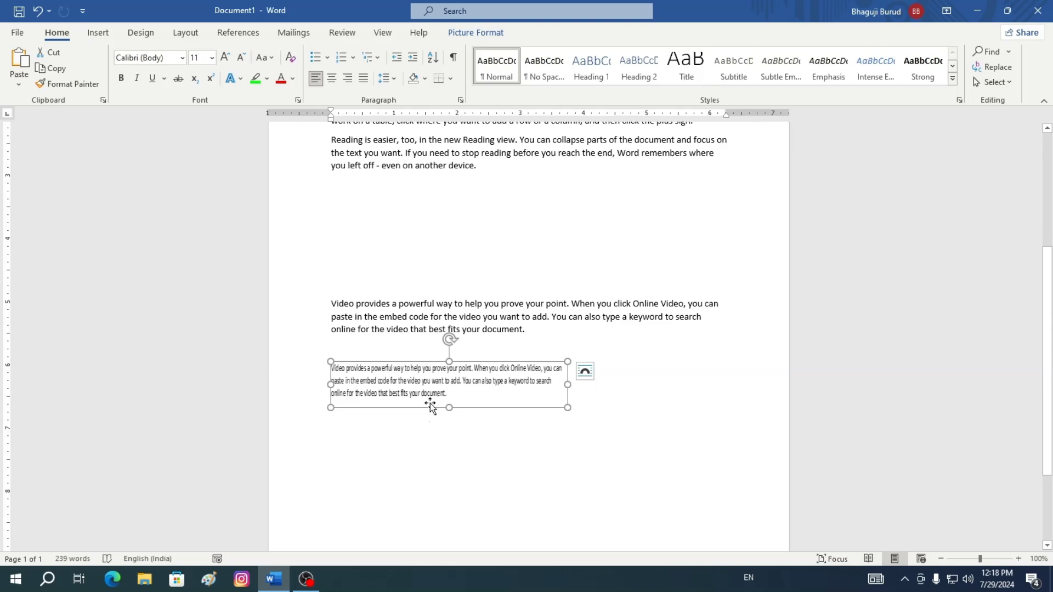
left_click_drag(431, 406, 437, 447)
Paste the paragraph once more using Merge Formatting
scroll(693, 270, "up", 5)
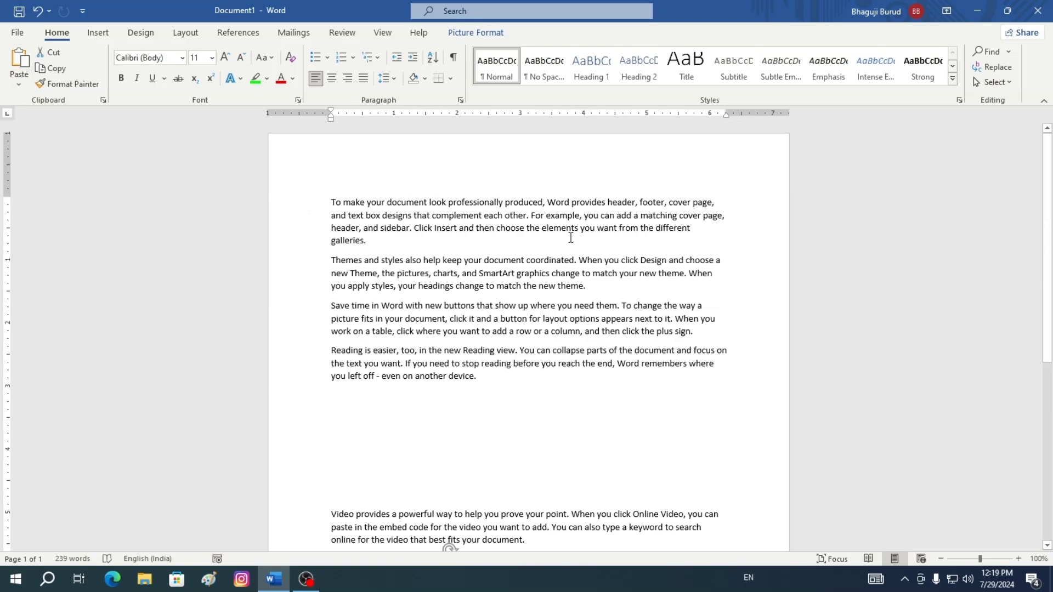
left_click(19, 83)
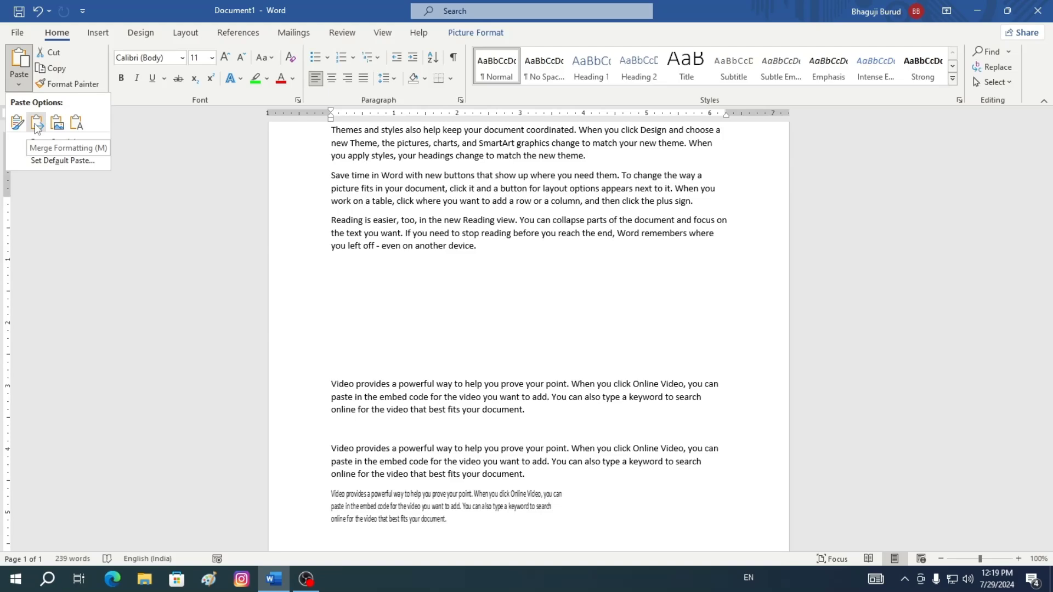
left_click(36, 124)
scroll(484, 505, "down", 3)
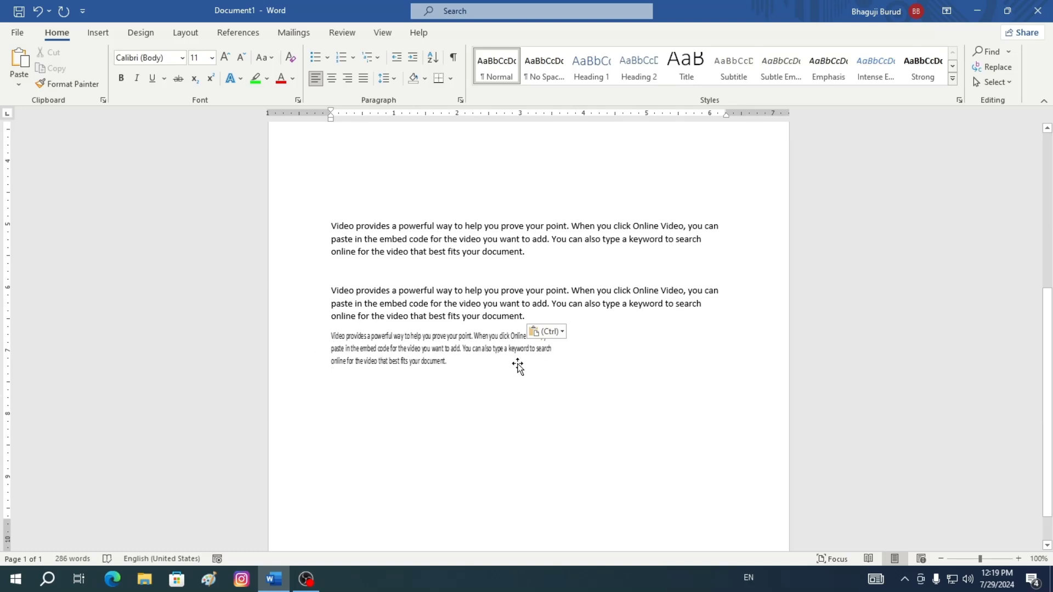
left_click_drag(467, 363, 466, 402)
key("ctrl+z")
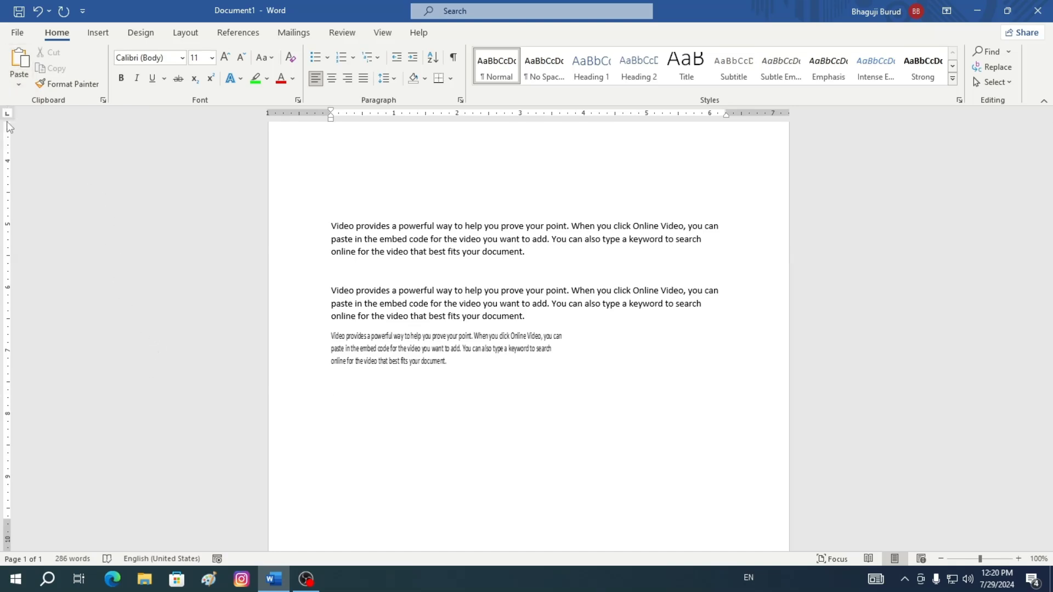
Open the Clipboard pane and clear all collected items
left_click(104, 101)
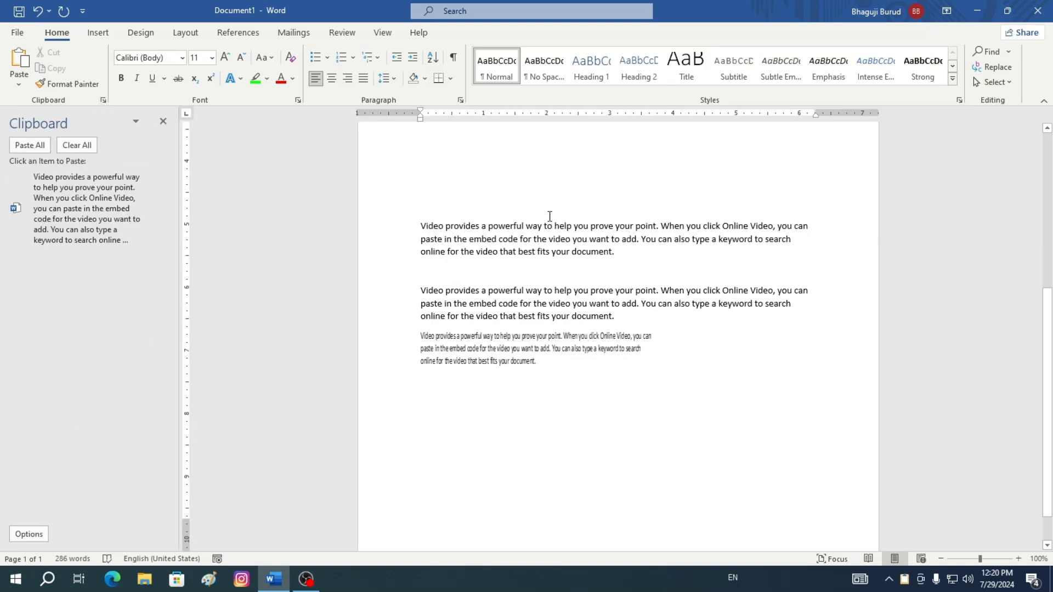
scroll(430, 153, "up", 5)
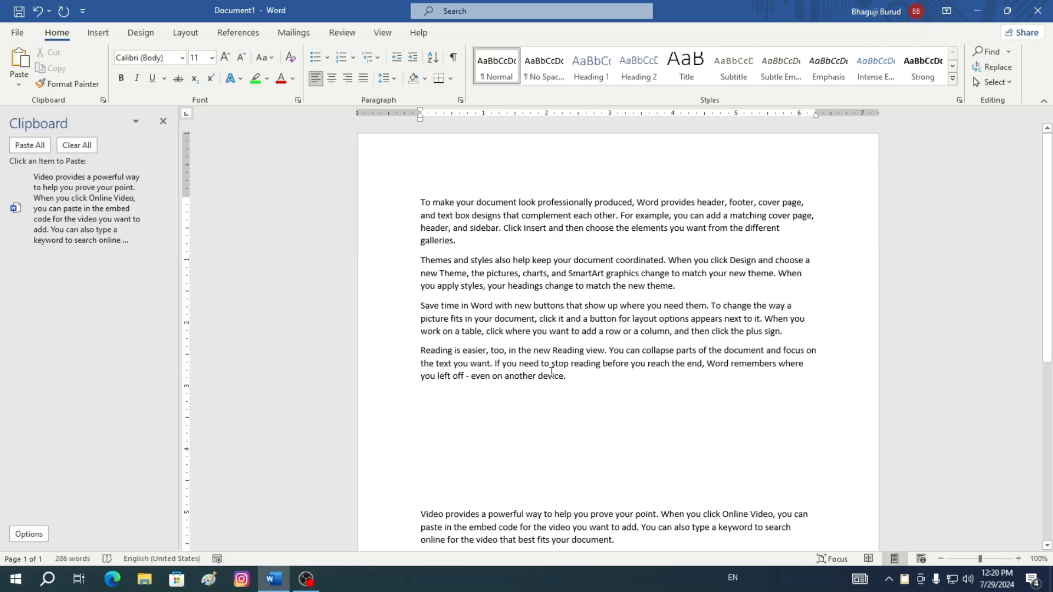
scroll(559, 374, "down", 4)
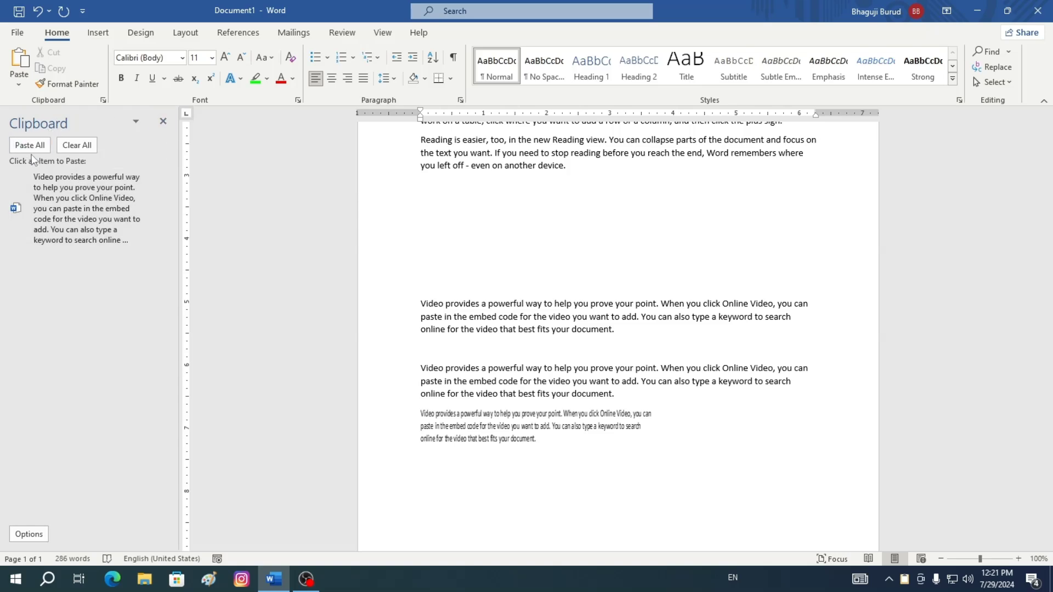
left_click(80, 146)
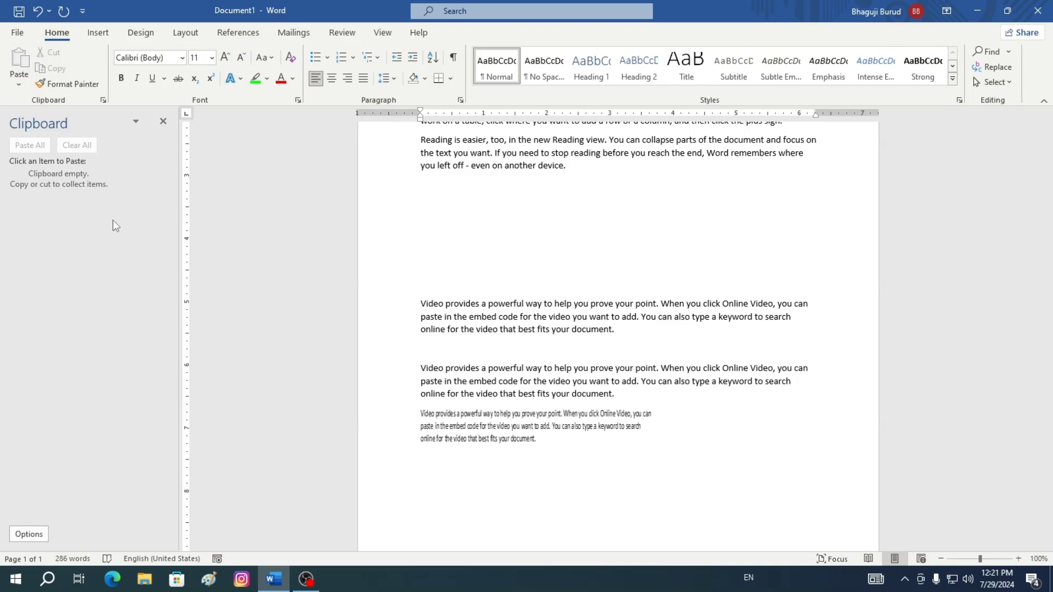
Close the Clipboard pane
left_click(135, 122)
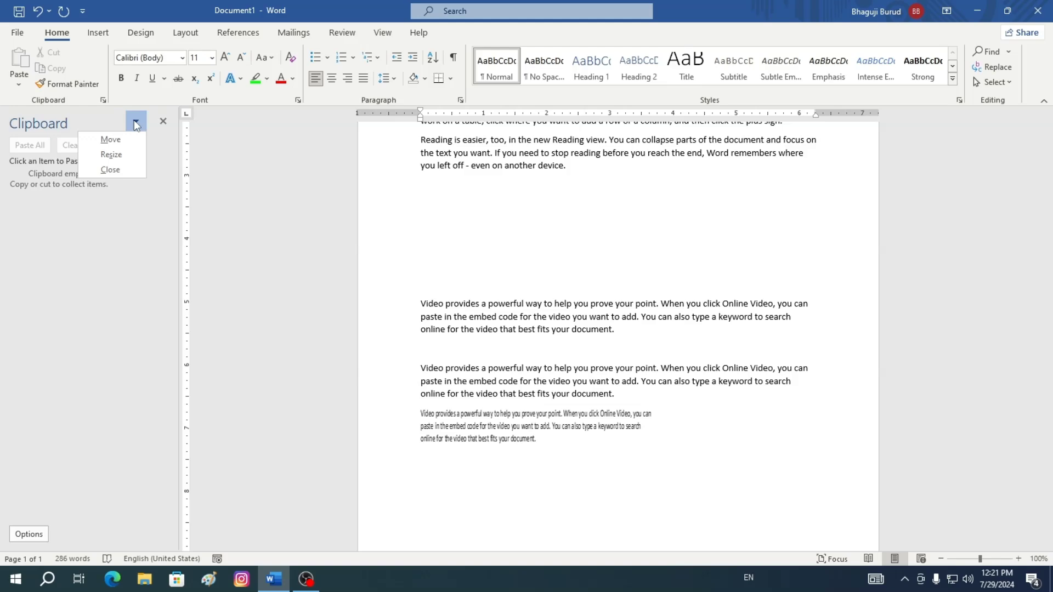
left_click(112, 170)
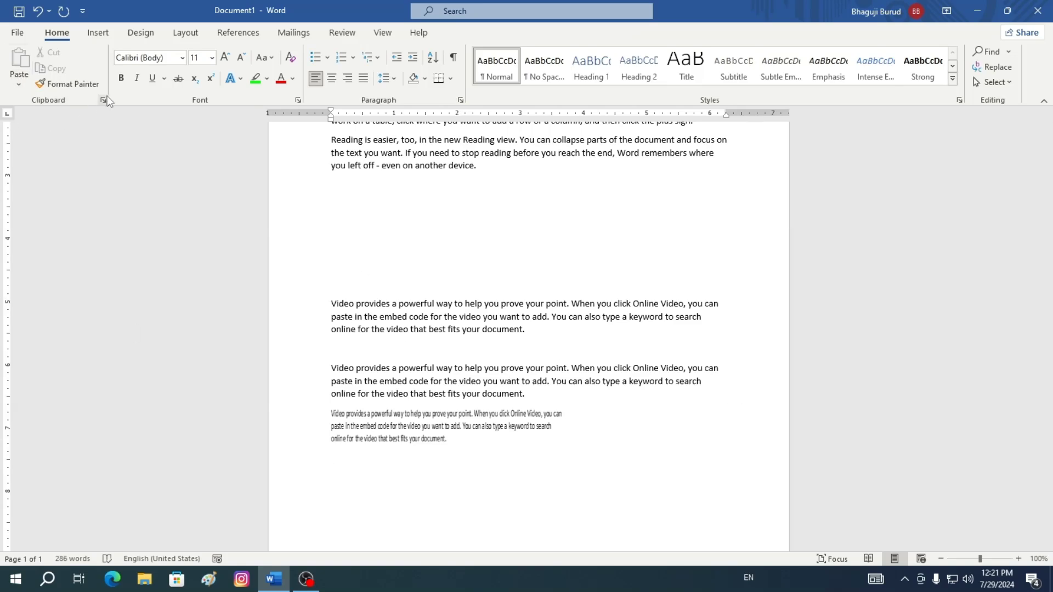
scroll(504, 323, "up", 2)
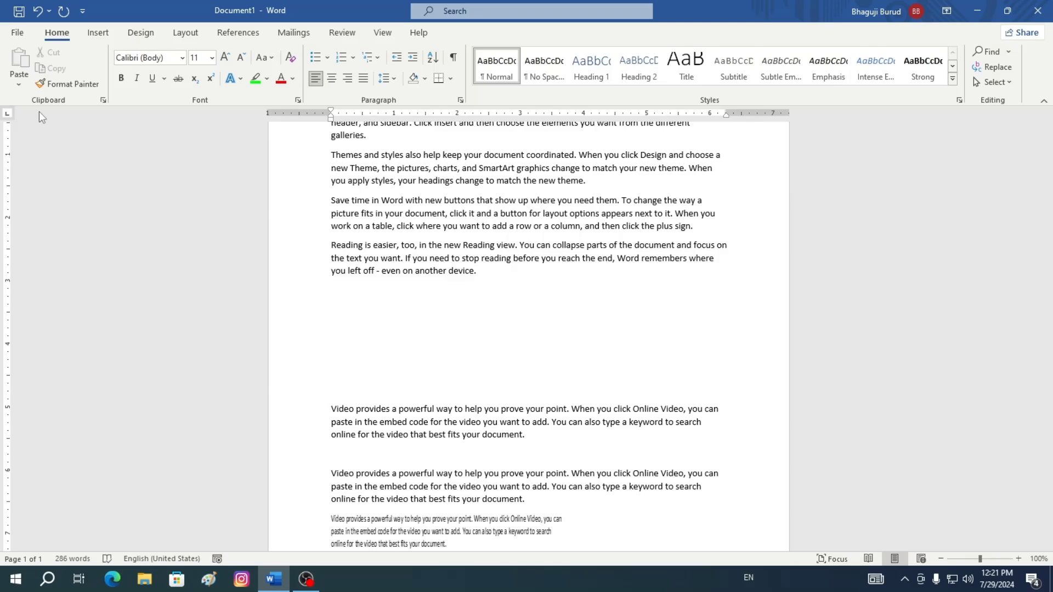
scroll(546, 466, "down", 3)
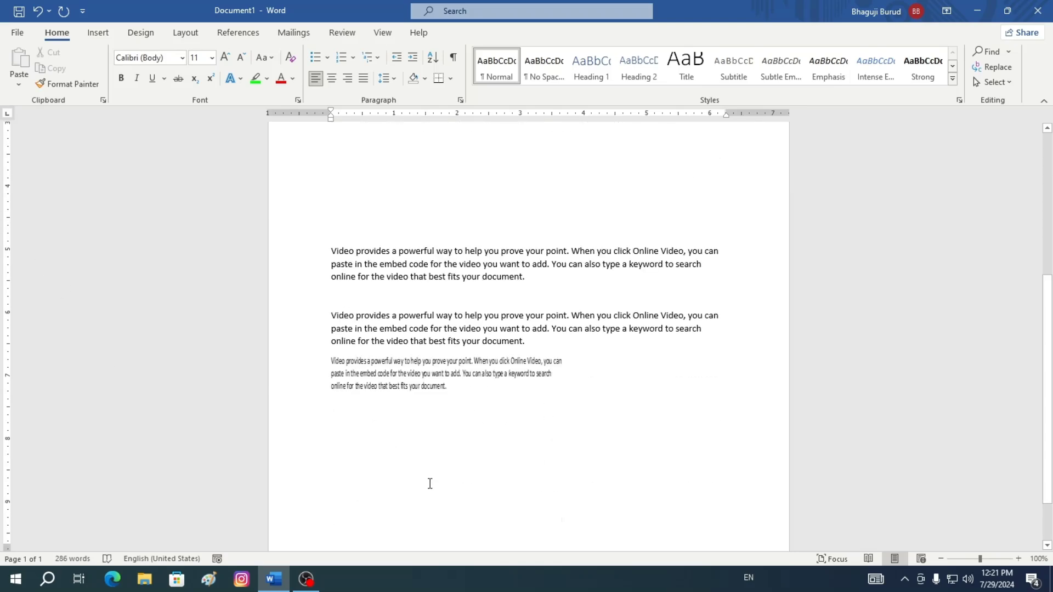
scroll(500, 312, "up", 5)
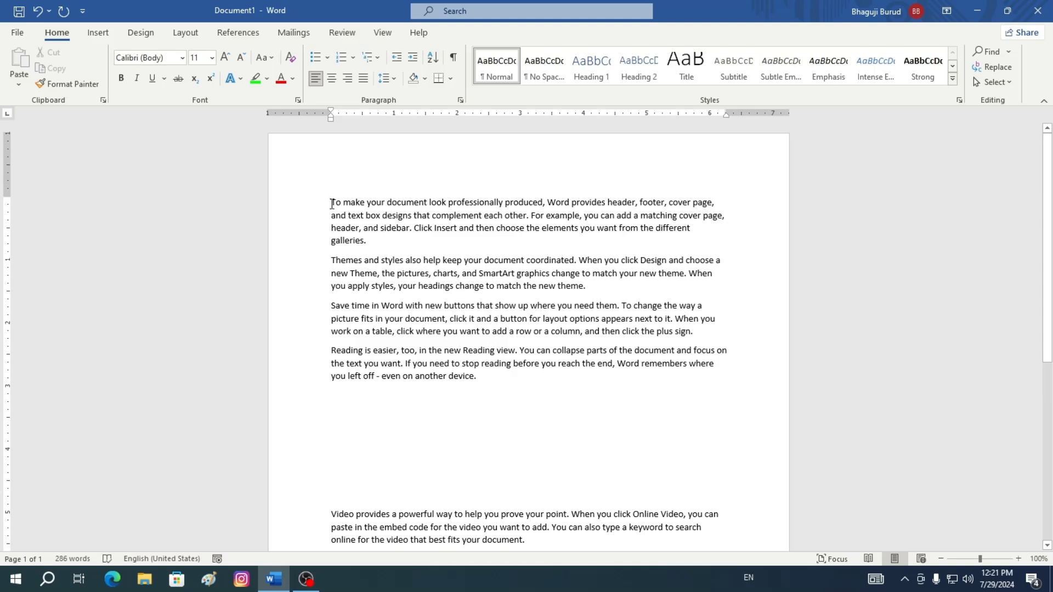
Highlight the first paragraph in green
left_click_drag(331, 204, 686, 239)
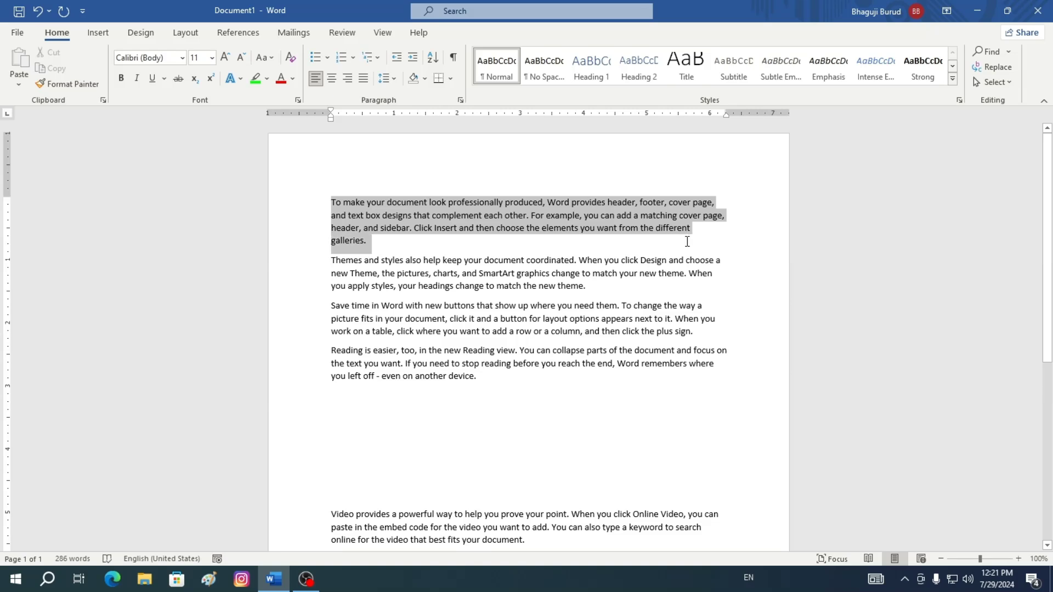
left_click(255, 82)
left_click(186, 247)
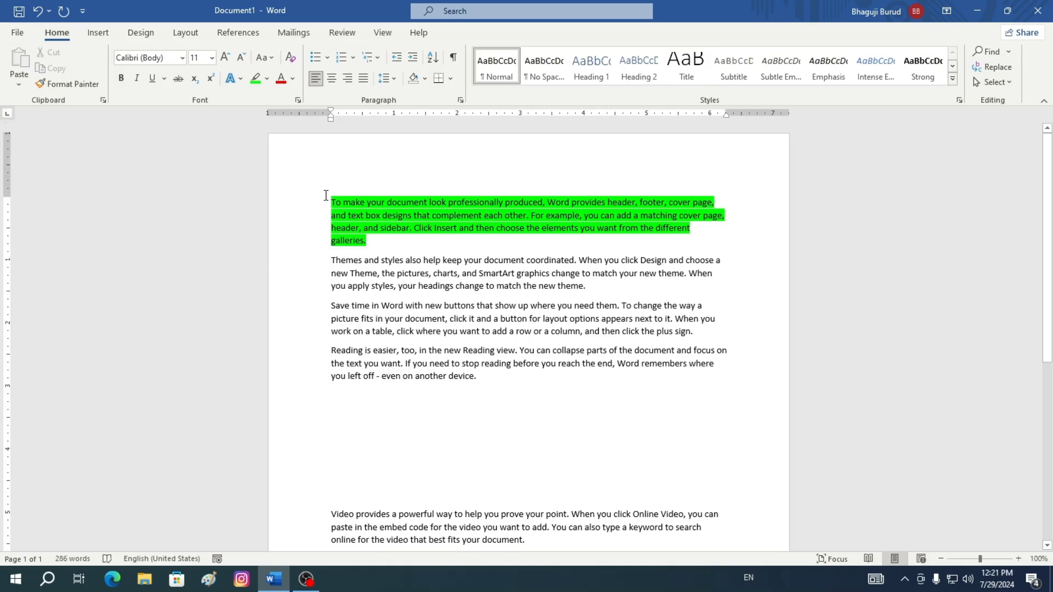
Select the highlighted first paragraph and cut it
left_click_drag(331, 201, 716, 242)
key("ctrl+c")
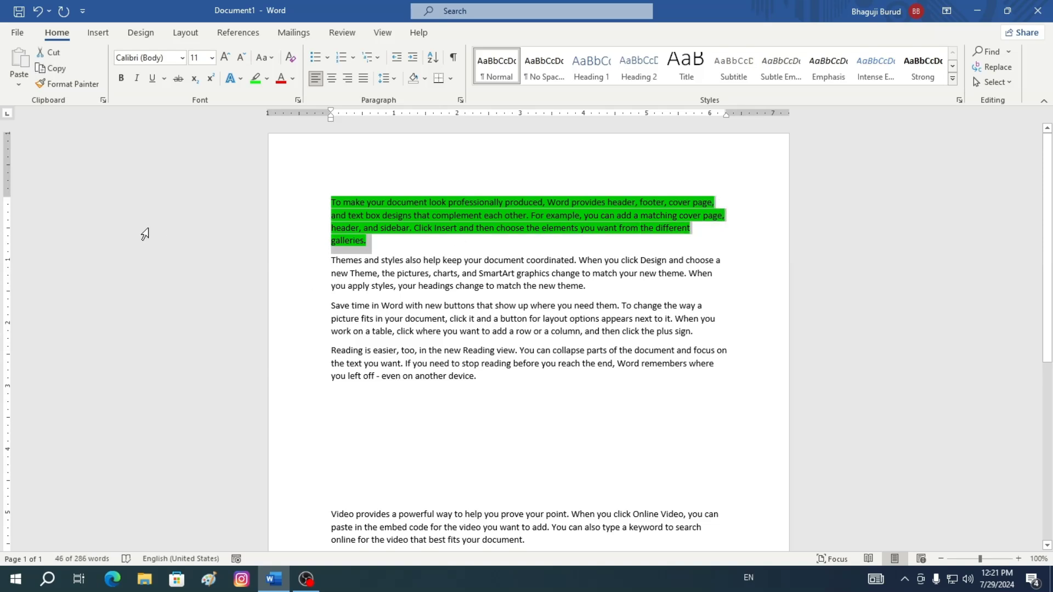
left_click(53, 53)
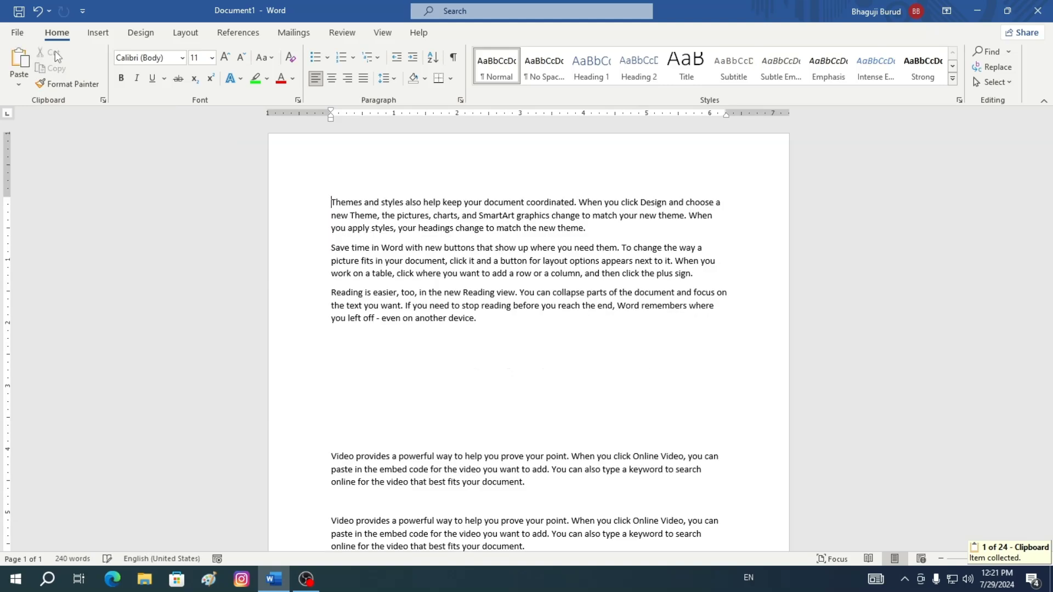
scroll(460, 292, "down", 6)
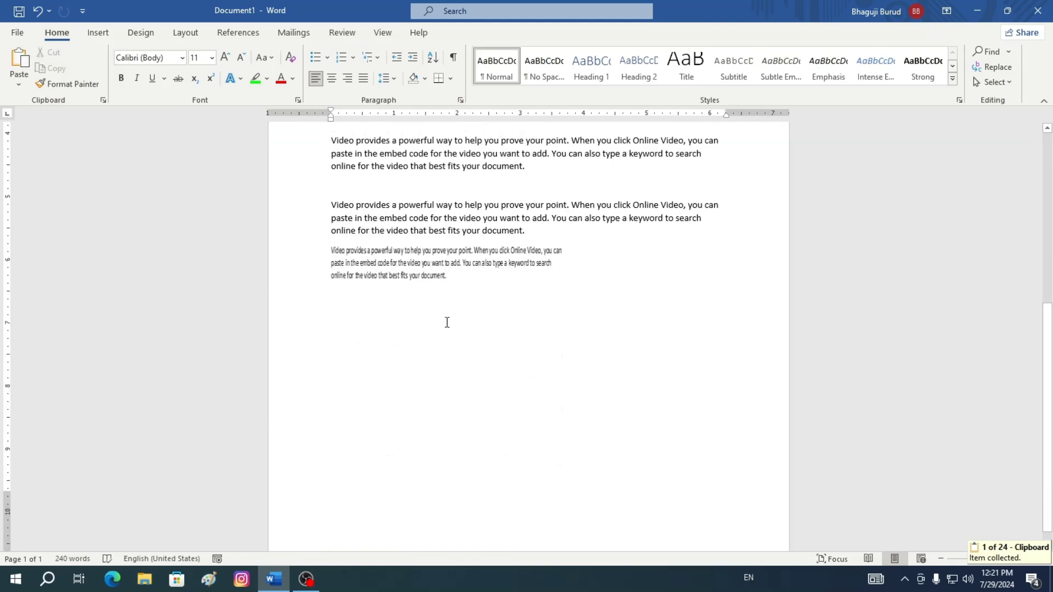
left_click(458, 282)
left_click(585, 281)
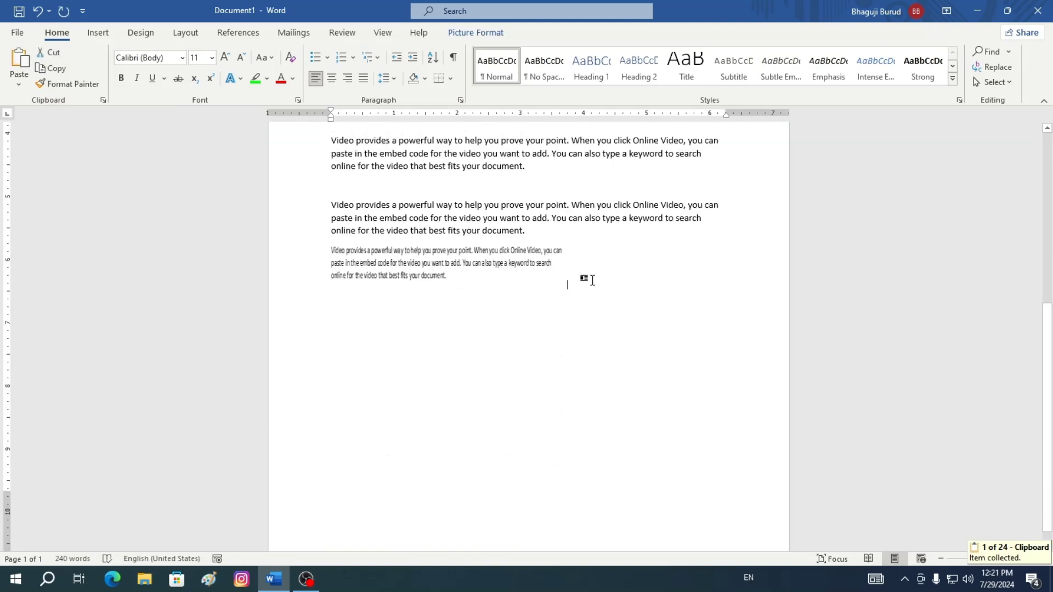
key("ctrl+z")
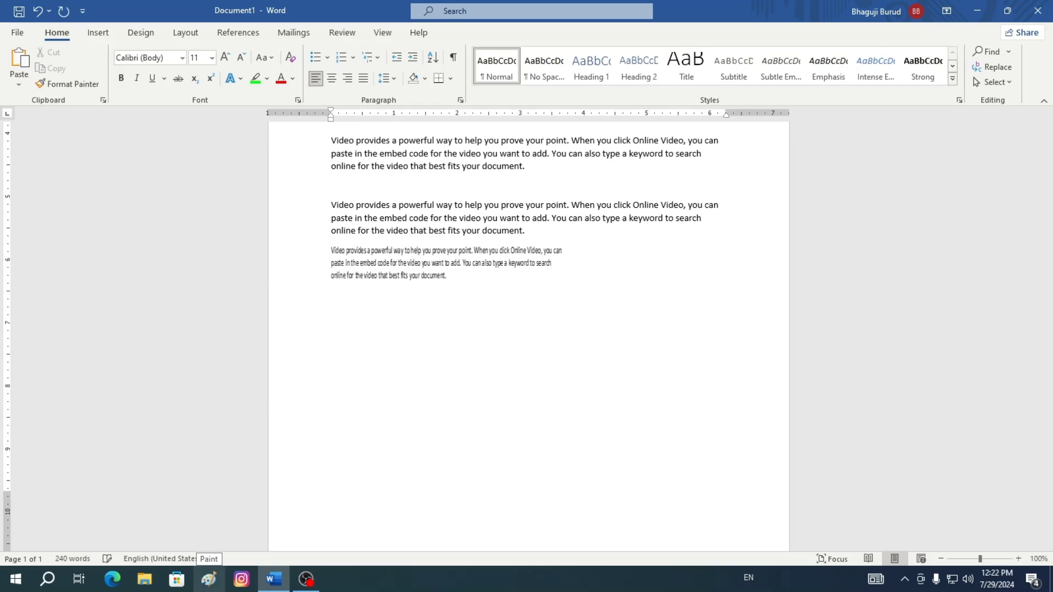
Paste the cut green paragraph at the end of the text, keeping its source formatting
left_click(19, 84)
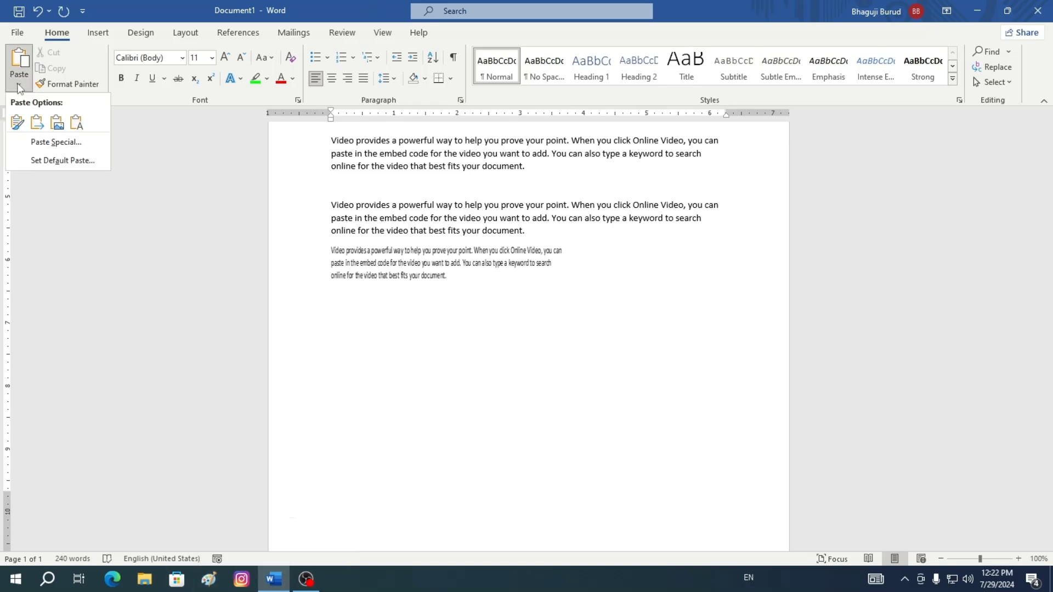
left_click(17, 125)
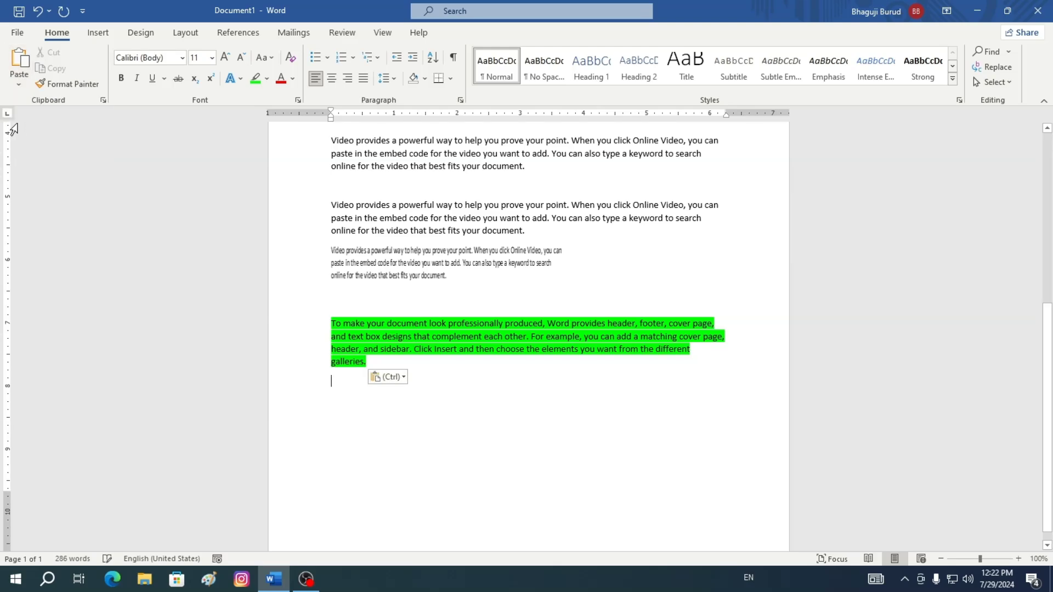
scroll(475, 388, "up", 10)
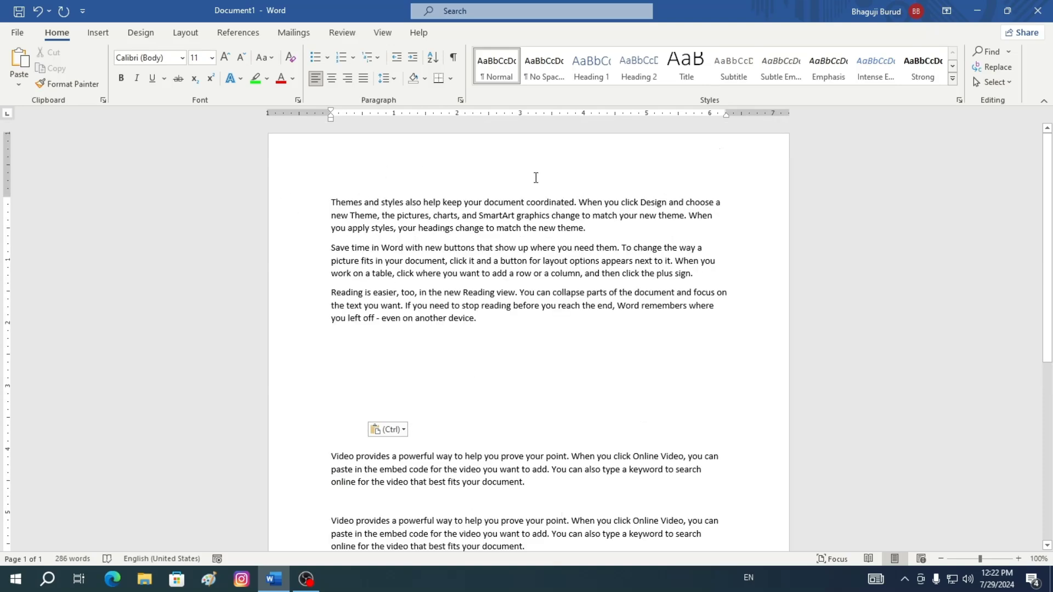
scroll(505, 207, "down", 7)
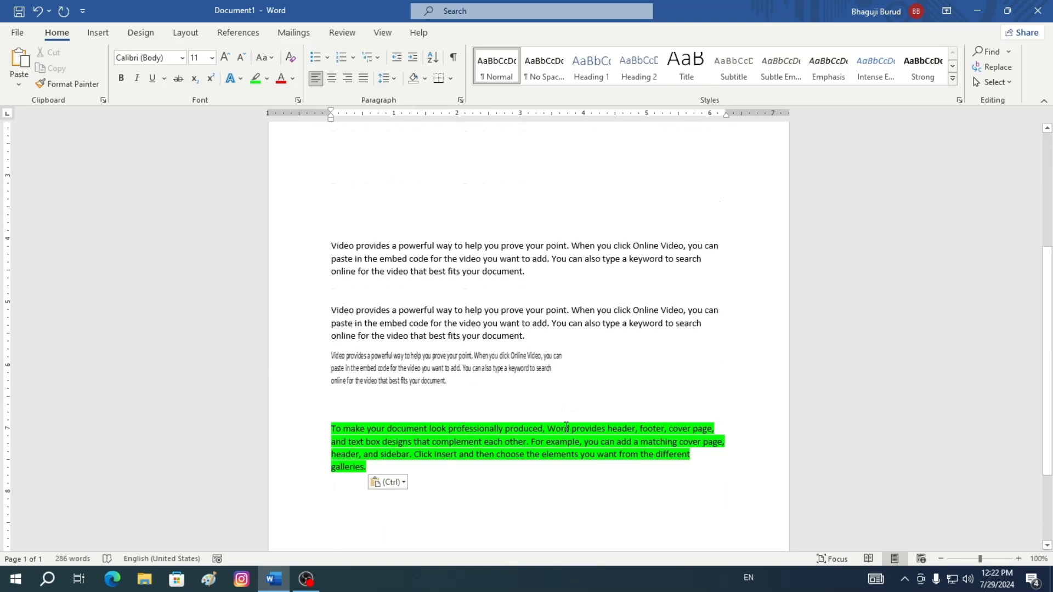
scroll(523, 400, "down", 3)
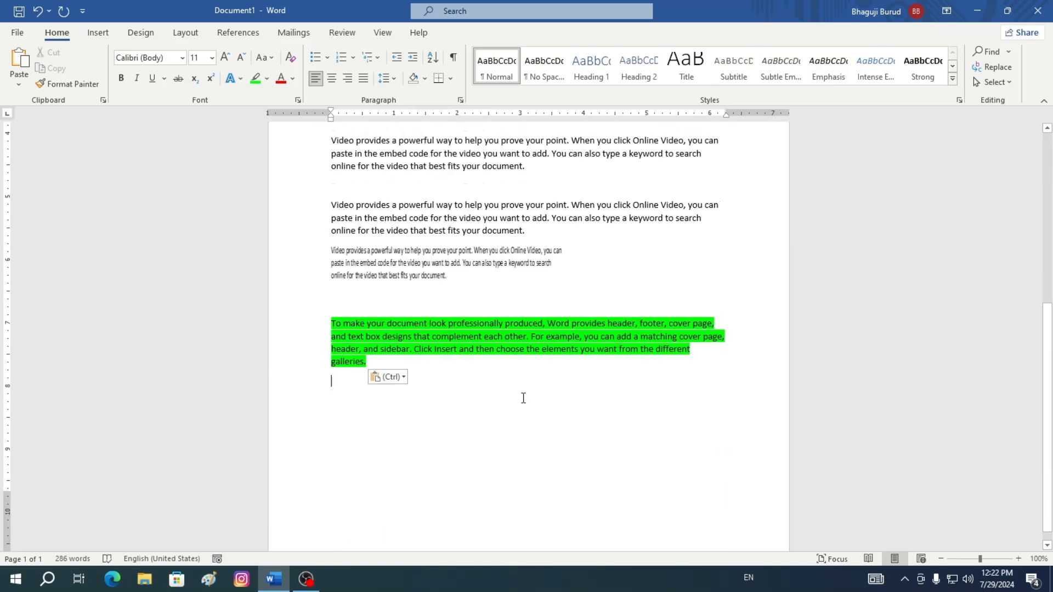
key("Escape")
Paste the paragraph again below the green one using Keep Text Only
left_click(20, 85)
left_click(20, 85)
left_click(19, 85)
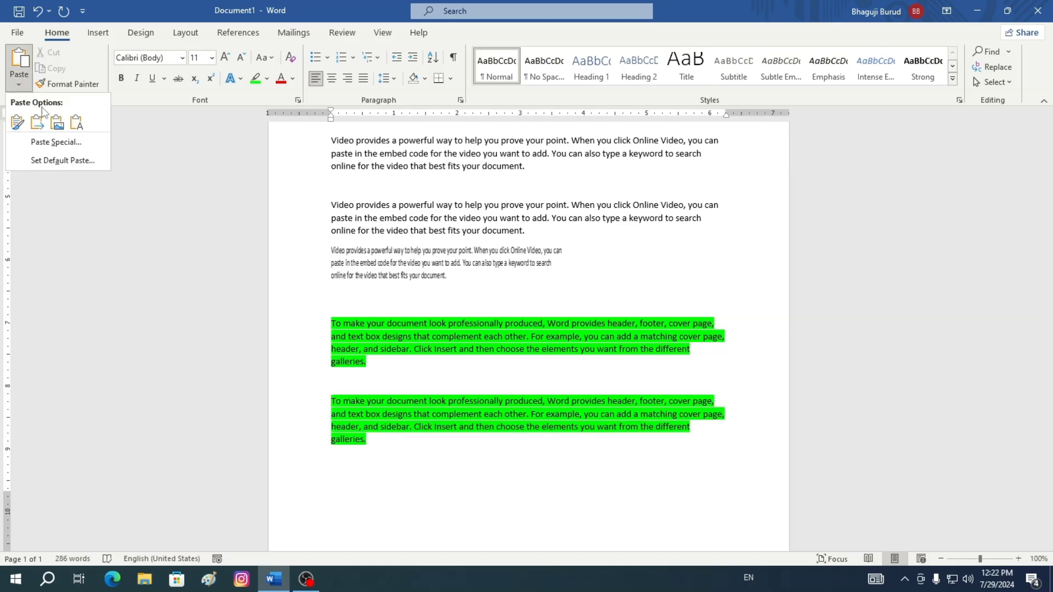
left_click(78, 123)
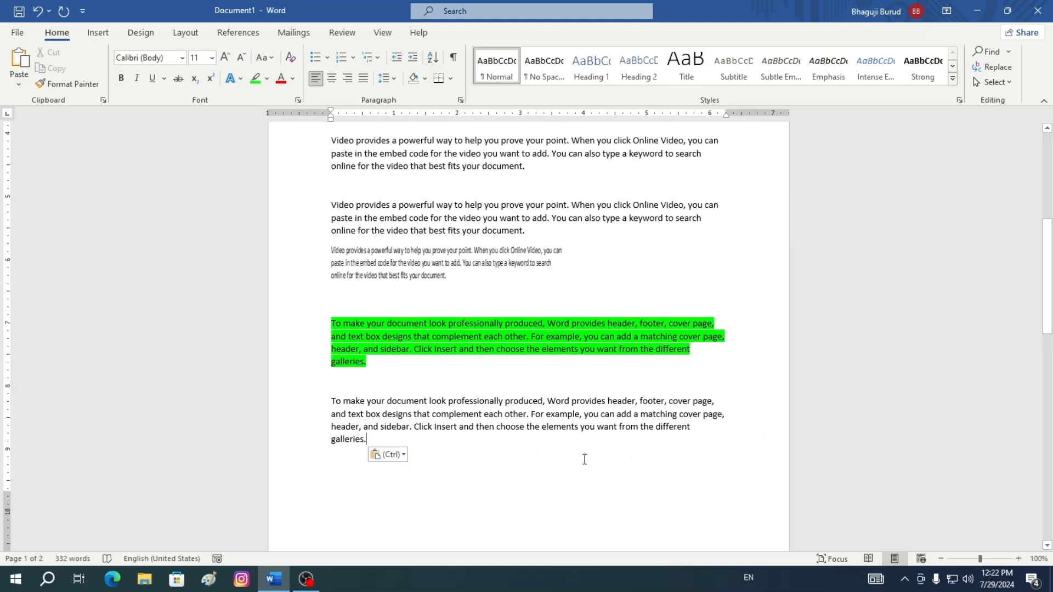
Open the Paste Special dialog to view its paste formats, then cancel it
scroll(589, 341, "down", 3)
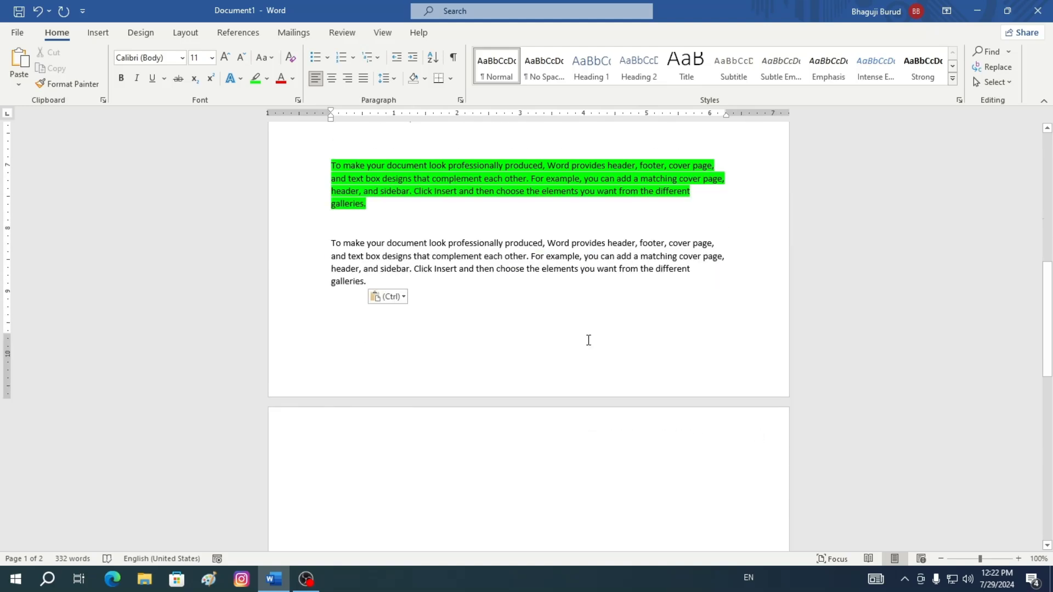
scroll(589, 340, "up", 9)
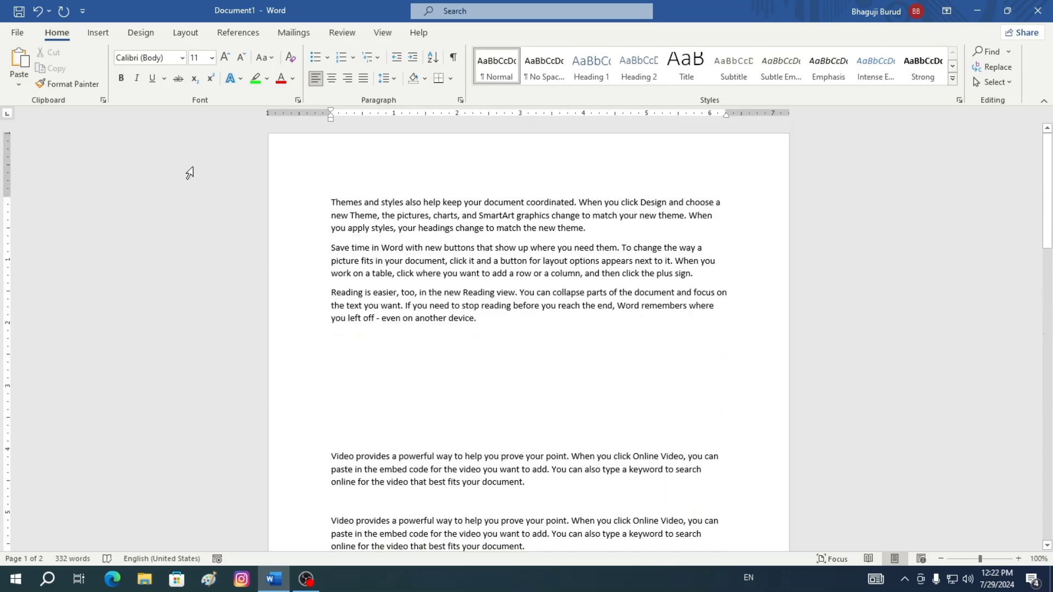
left_click(18, 85)
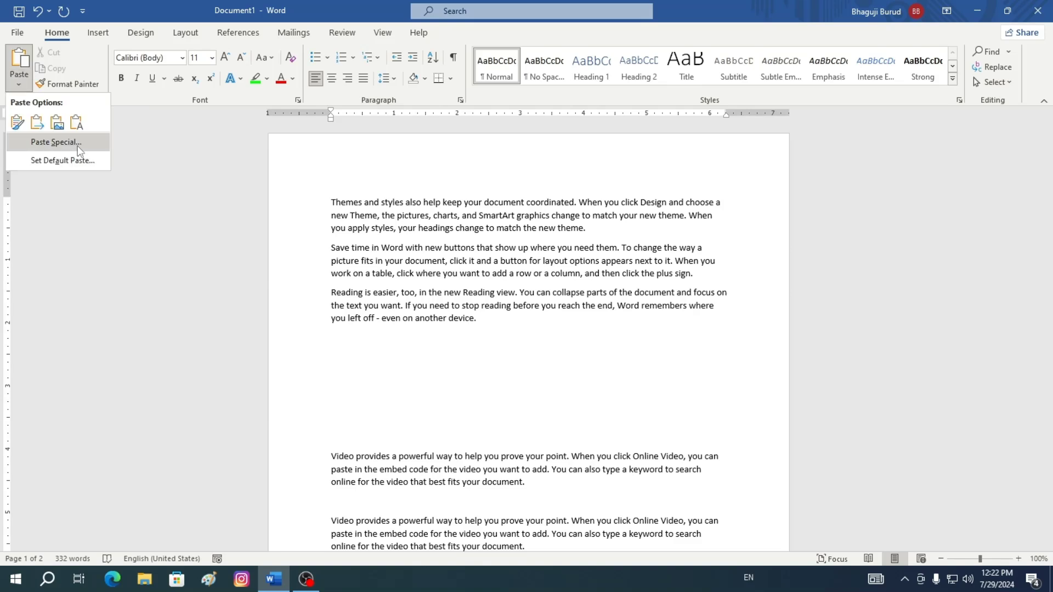
left_click(56, 142)
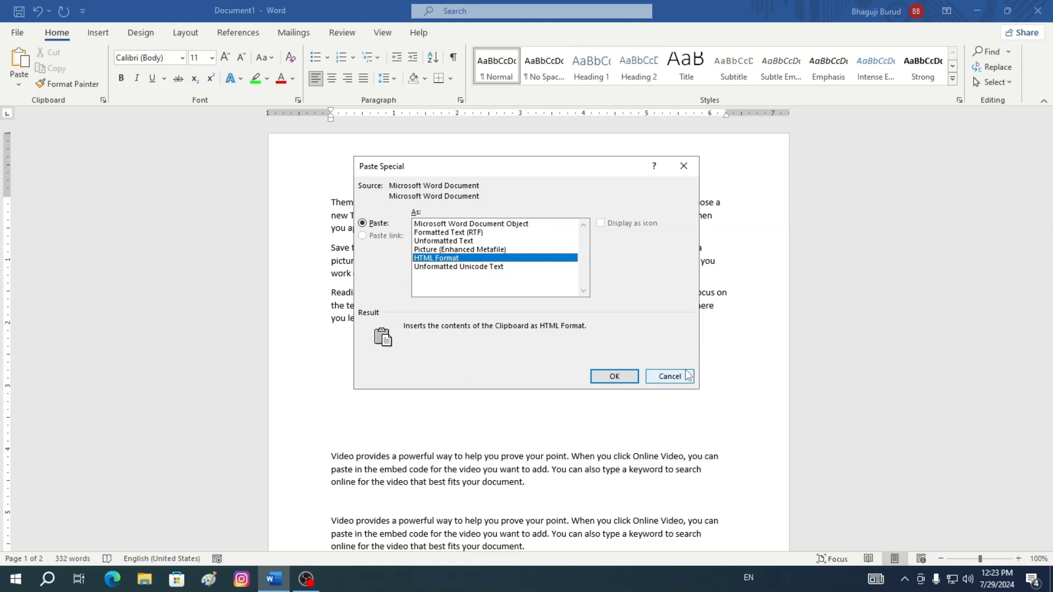
left_click(670, 376)
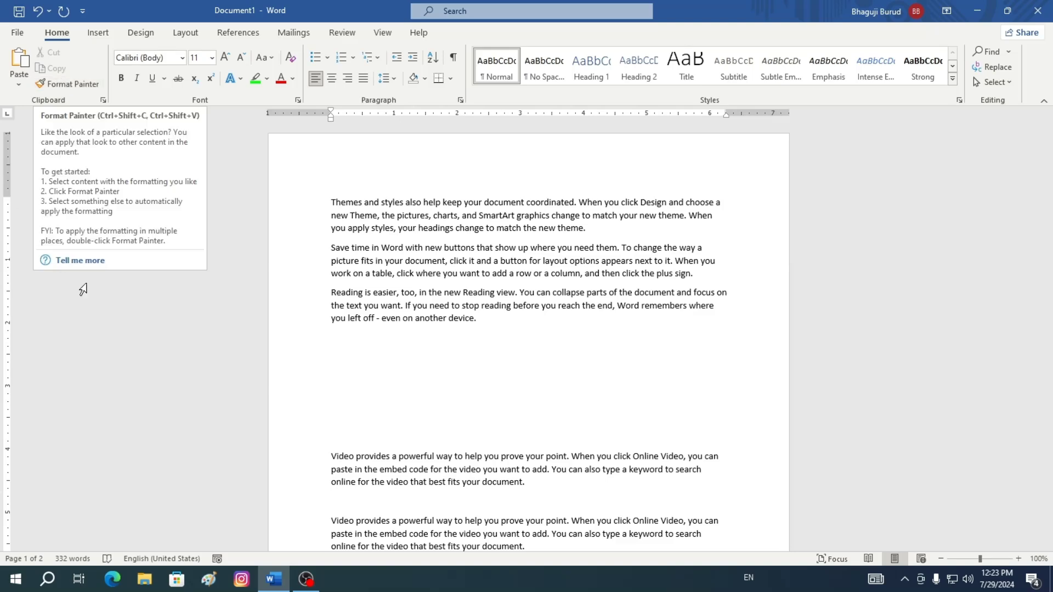
Select and copy the first 'Video provides a powerful way…' paragraph
scroll(550, 390, "down", 2)
key("ctrl+v")
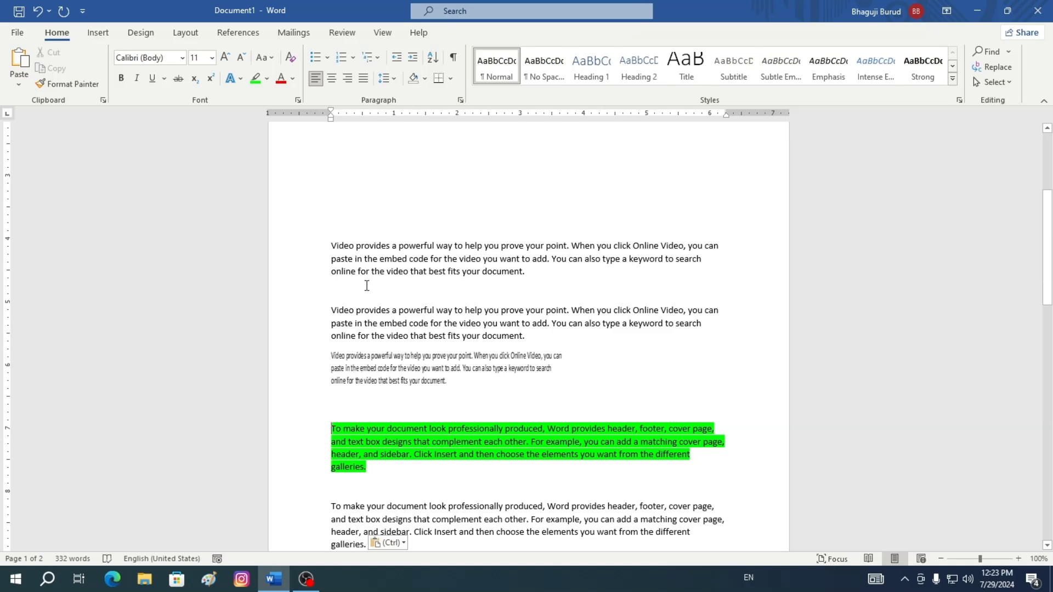
scroll(367, 286, "down", 1)
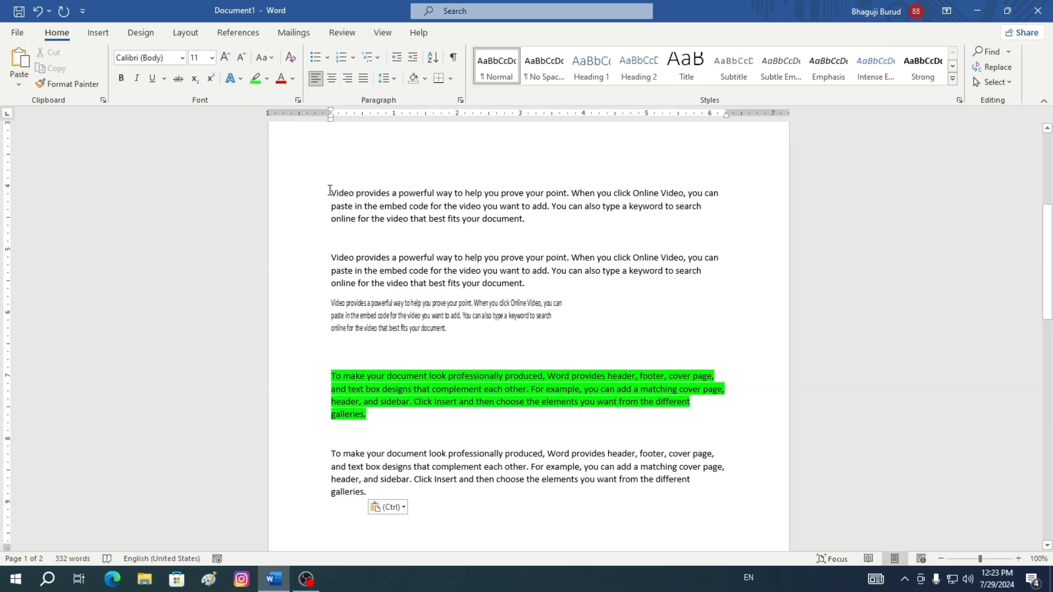
left_click_drag(329, 190, 531, 222)
key("ctrl+c")
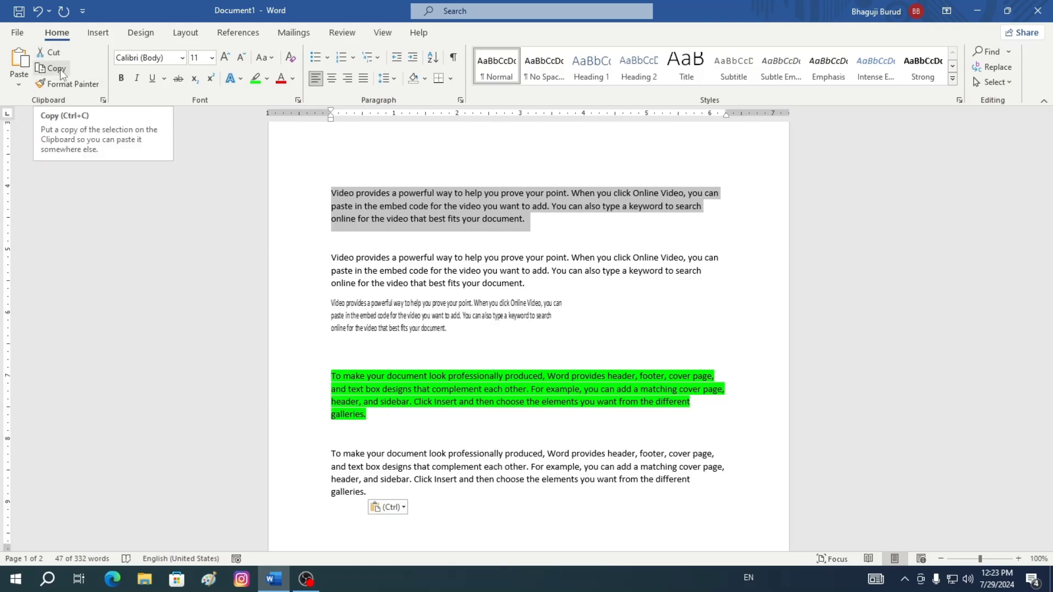
left_click(56, 69)
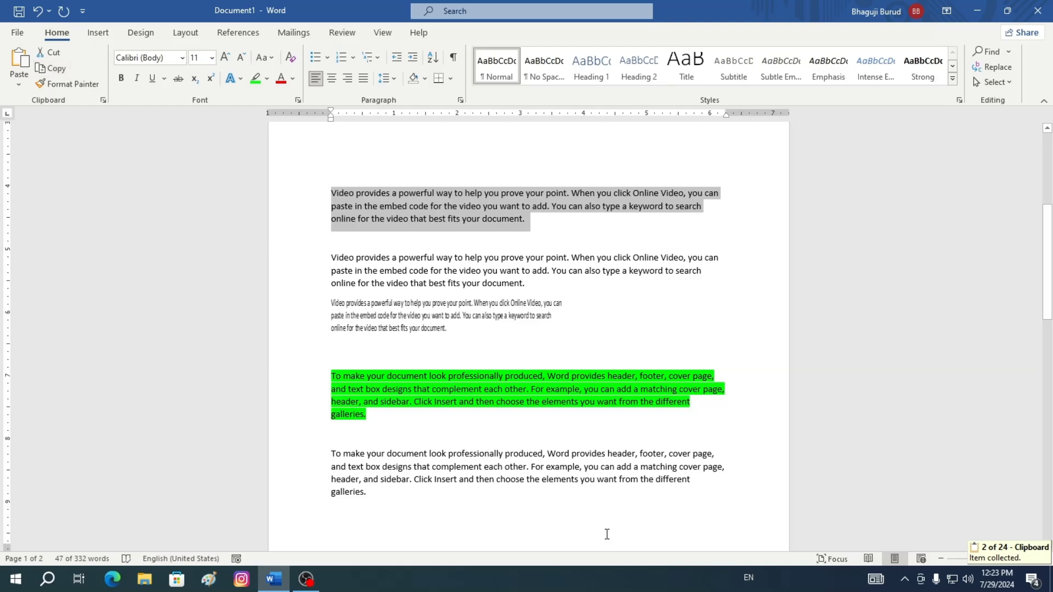
Paste the copied paragraph at the top of page 2 as text only and start a new line
scroll(703, 419, "down", 6)
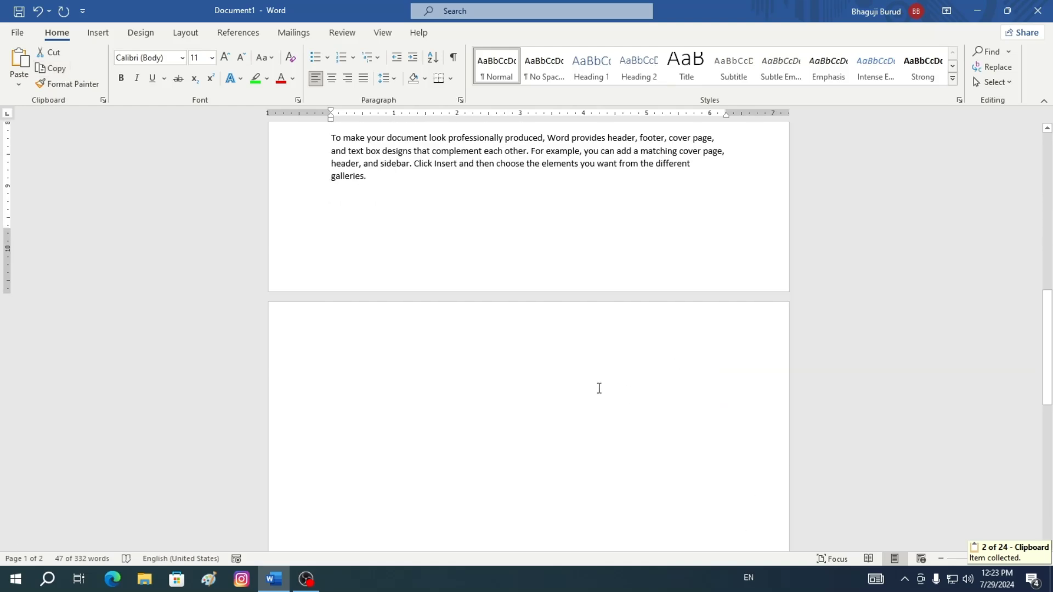
left_click(361, 338)
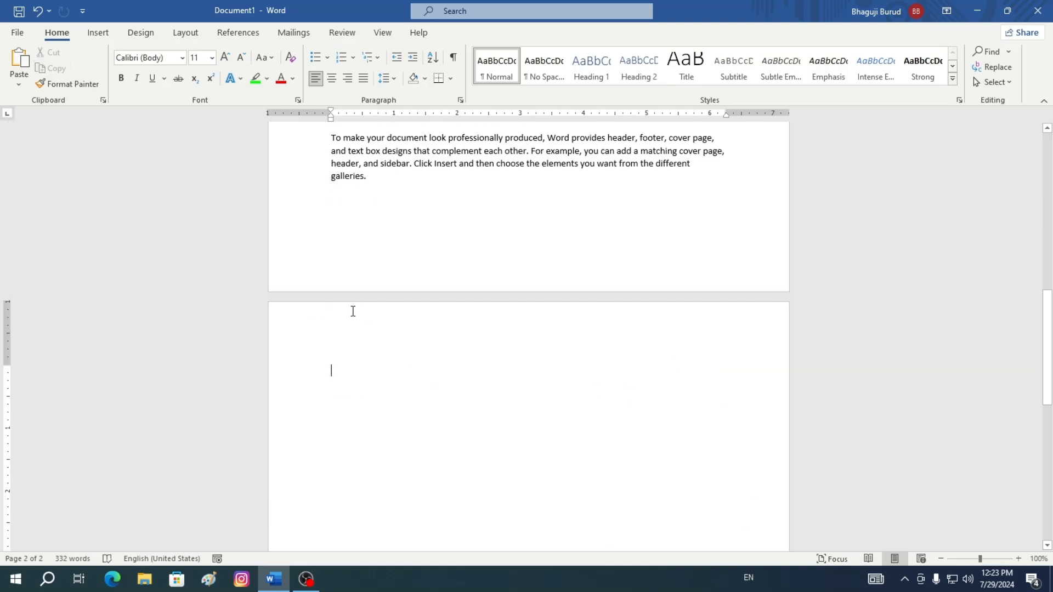
left_click(19, 86)
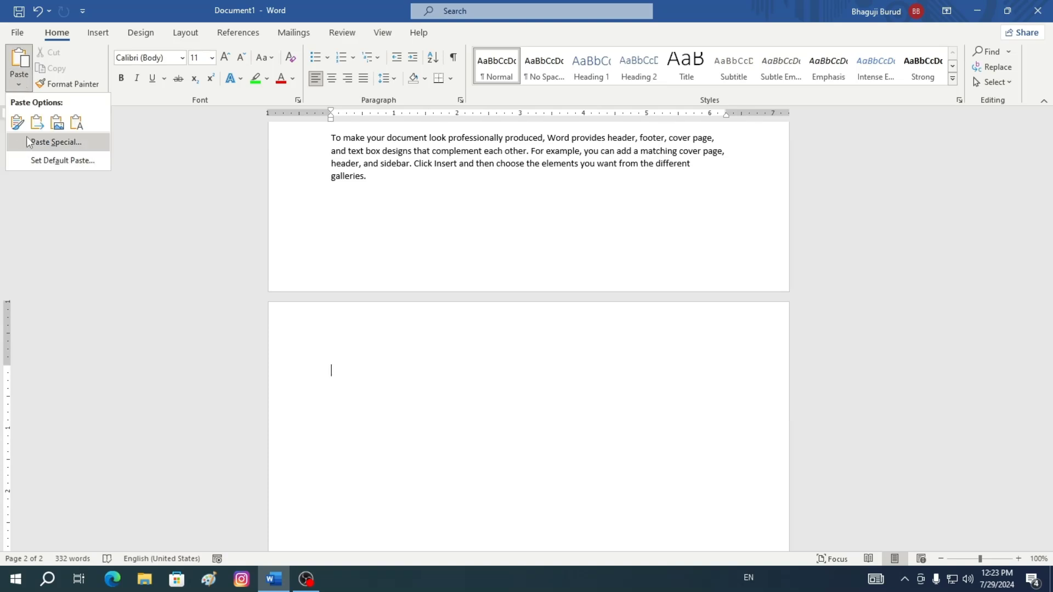
left_click(77, 123)
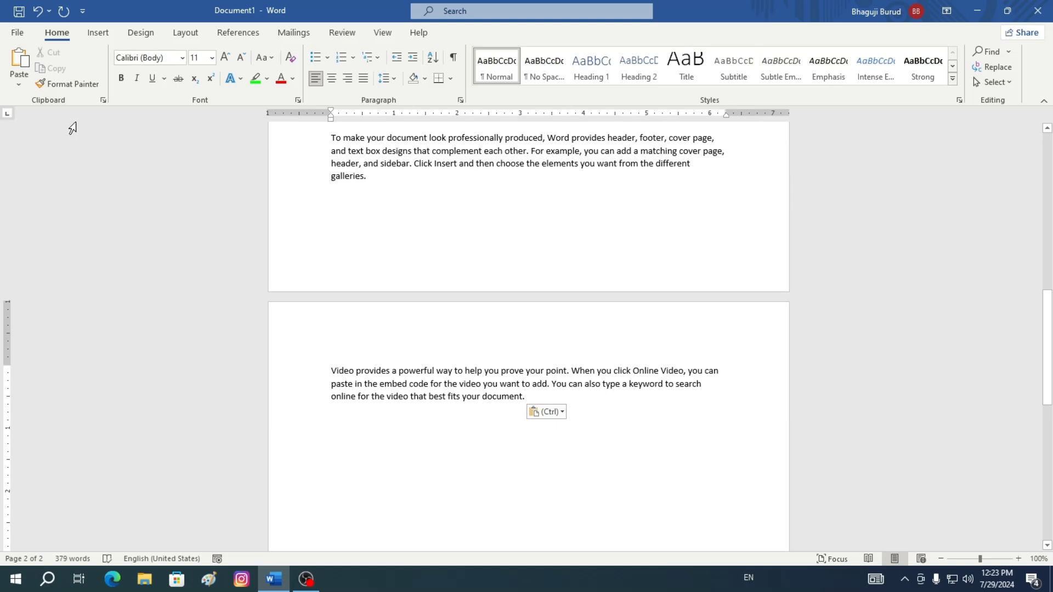
key("Return")
Review the pasted paragraphs across both pages of the document
scroll(565, 419, "up", 10)
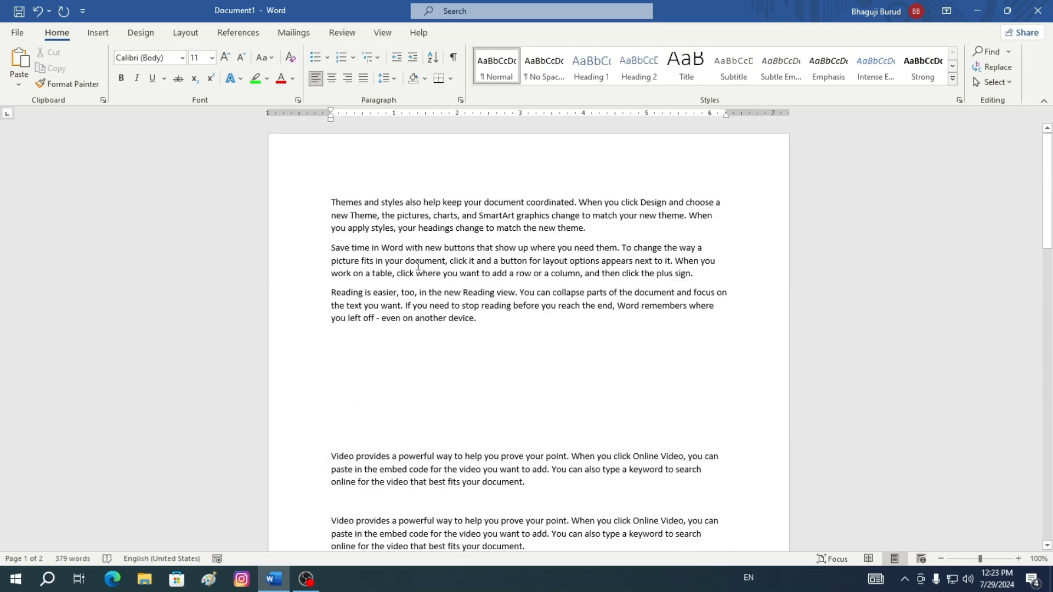
scroll(422, 303, "down", 4)
scroll(421, 303, "up", 1)
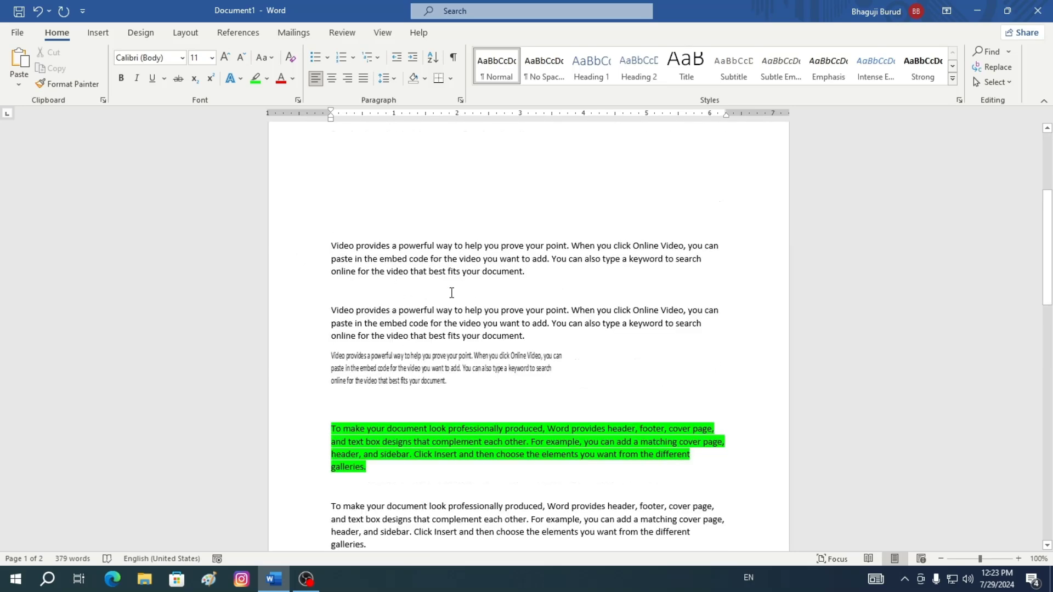
scroll(451, 293, "down", 9)
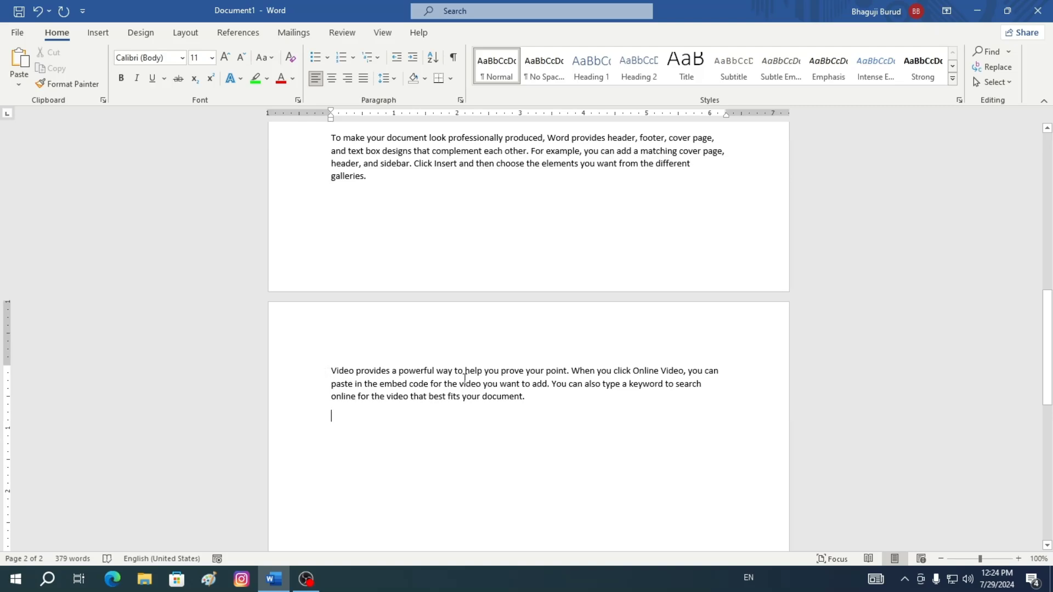
scroll(444, 374, "up", 8)
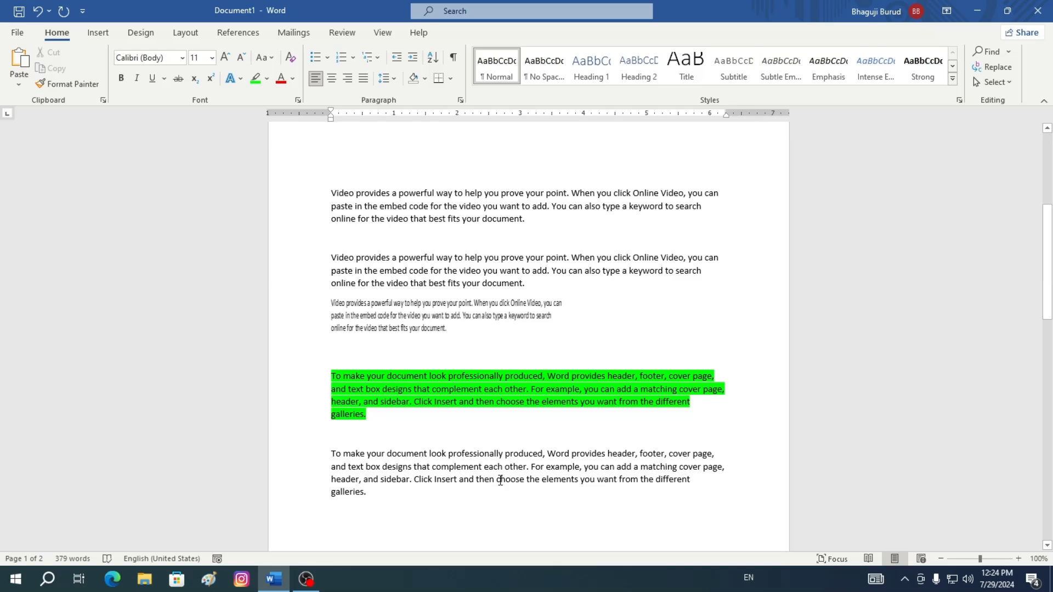
scroll(500, 480, "down", 1)
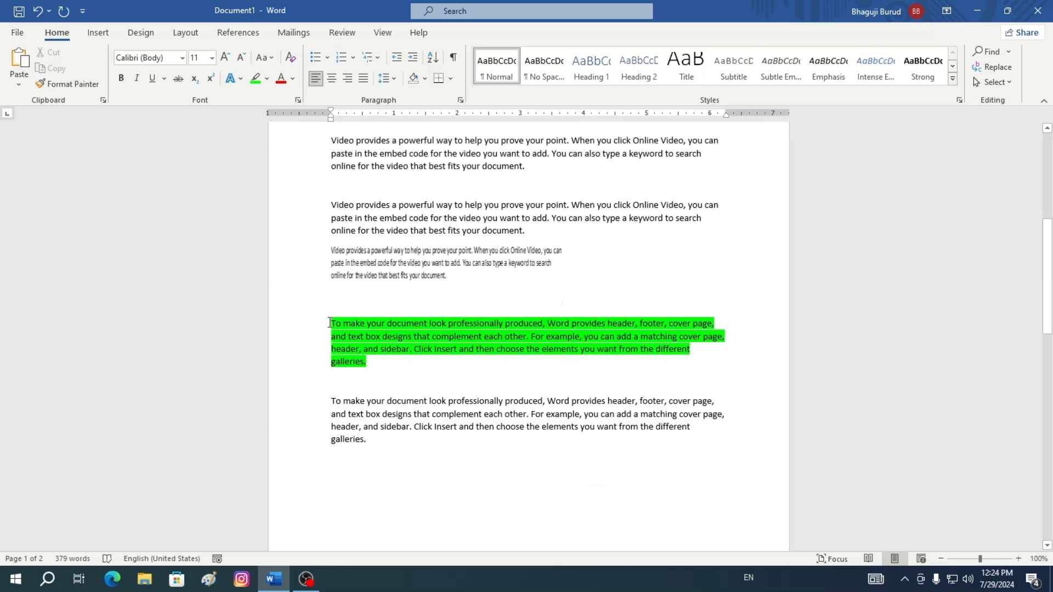
Select and copy the green highlighted paragraph
left_click_drag(330, 323, 704, 357)
right_click(482, 322)
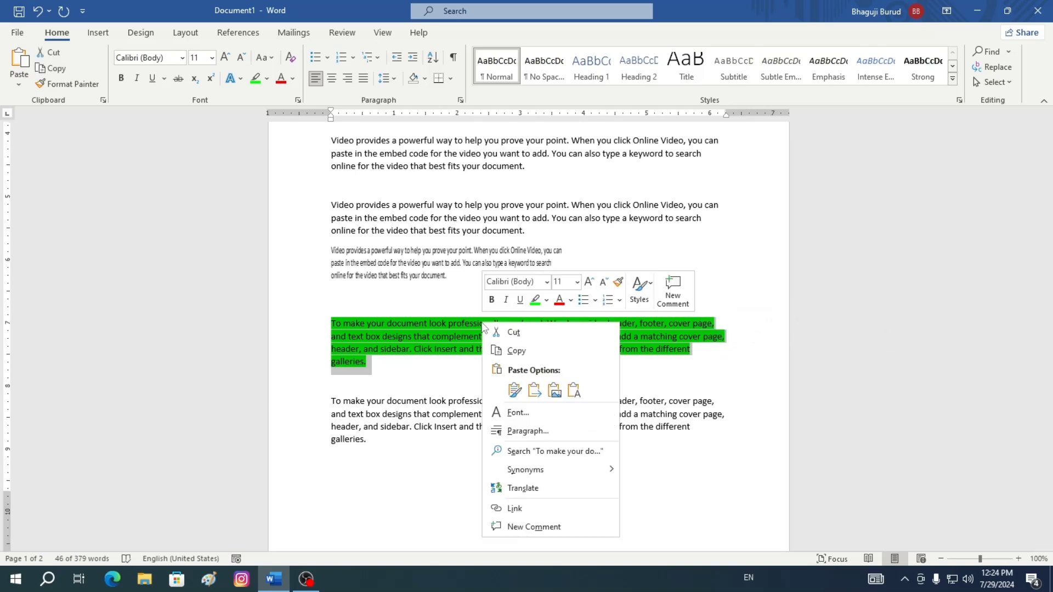
left_click(524, 351)
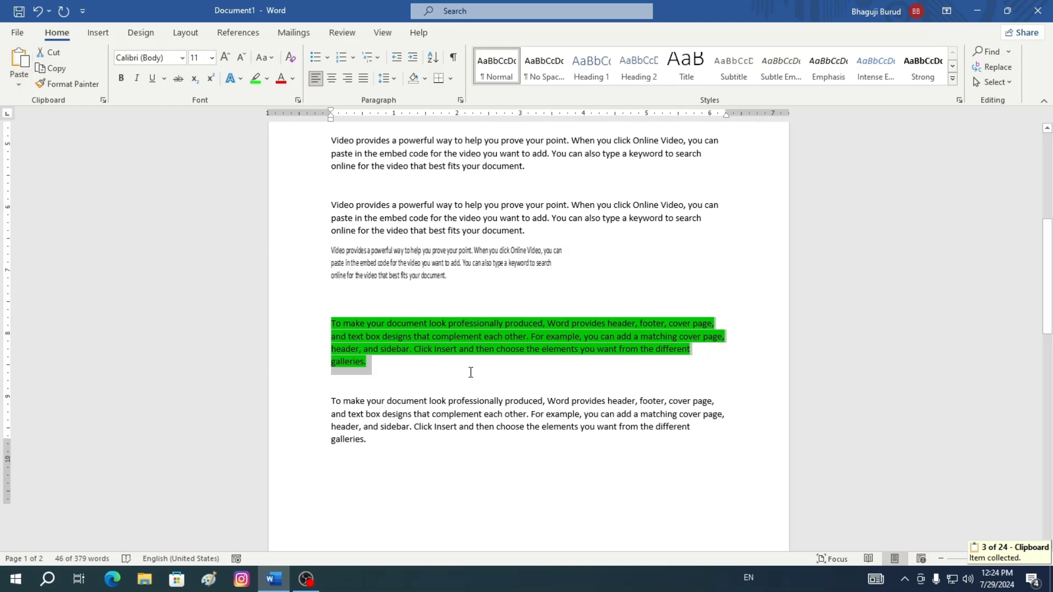
Paste the green paragraph on page 2 keeping source formatting, then start a new line
scroll(471, 373, "down", 9)
left_click(360, 341)
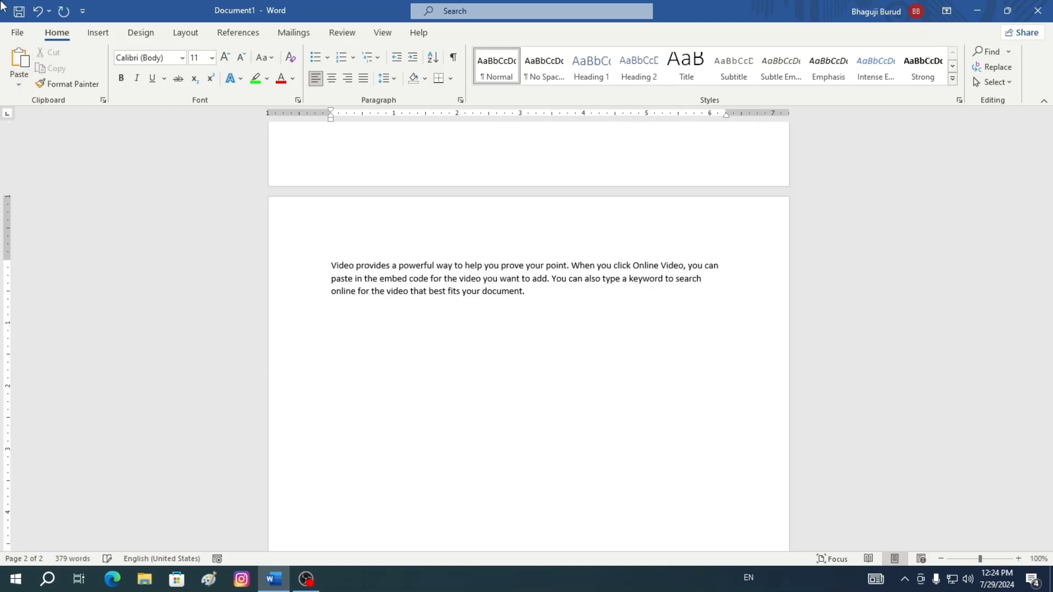
left_click(19, 85)
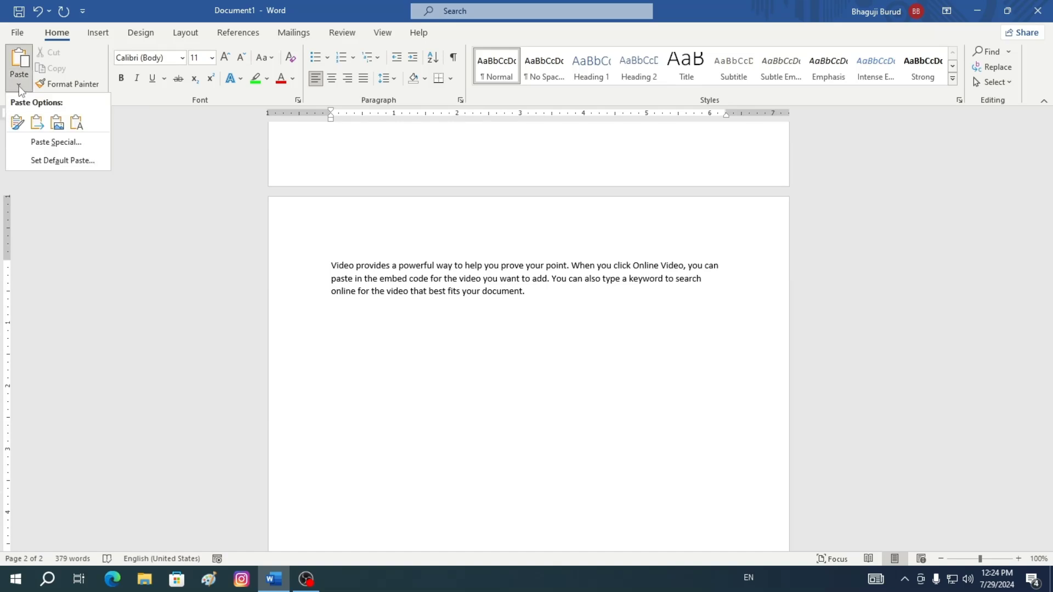
left_click(17, 123)
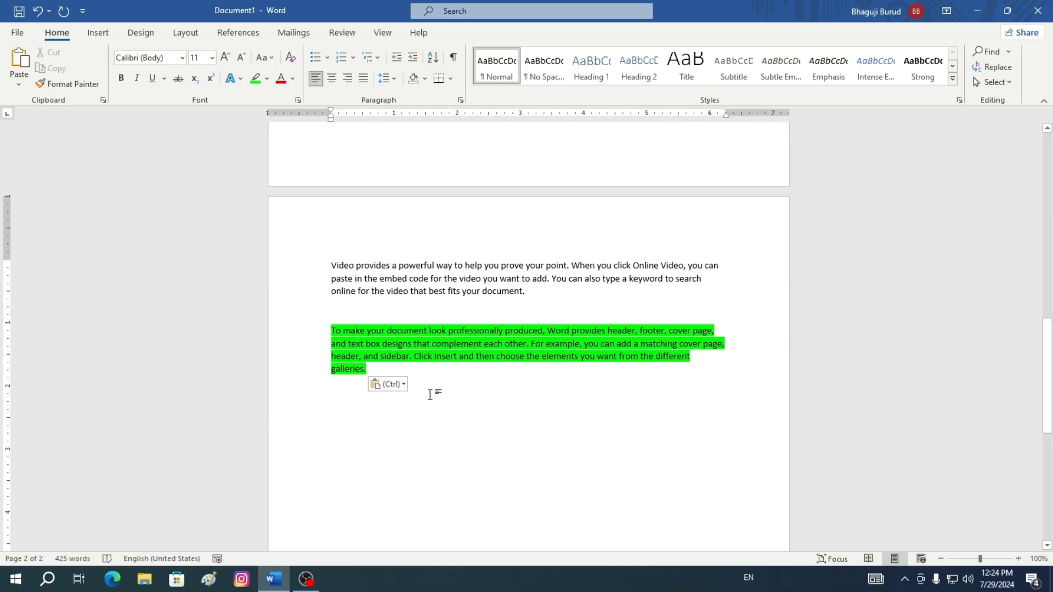
key("Return")
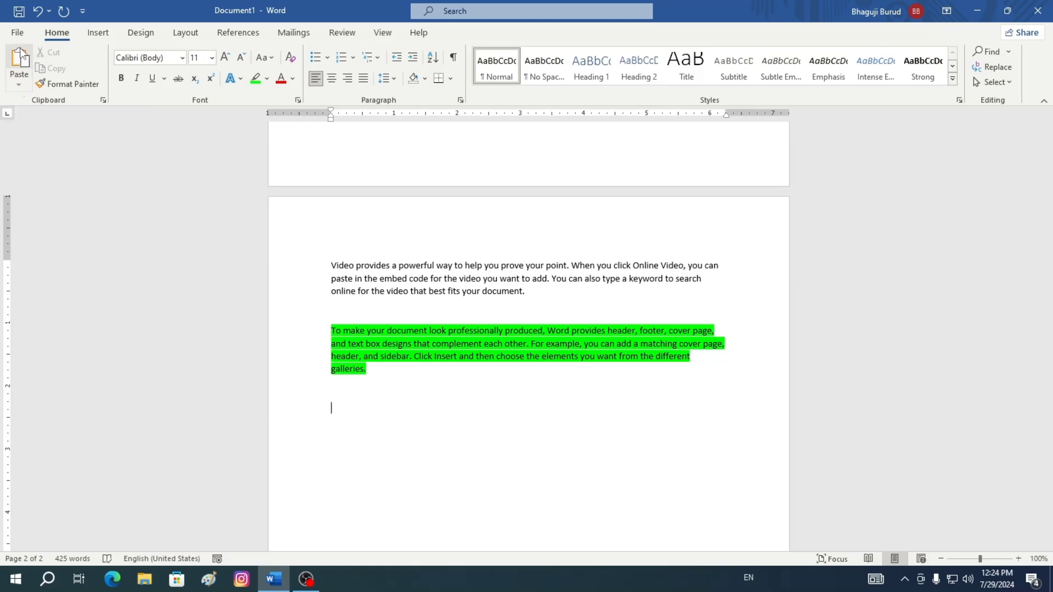
Paste the copied green paragraph below the existing one as a picture
left_click(18, 86)
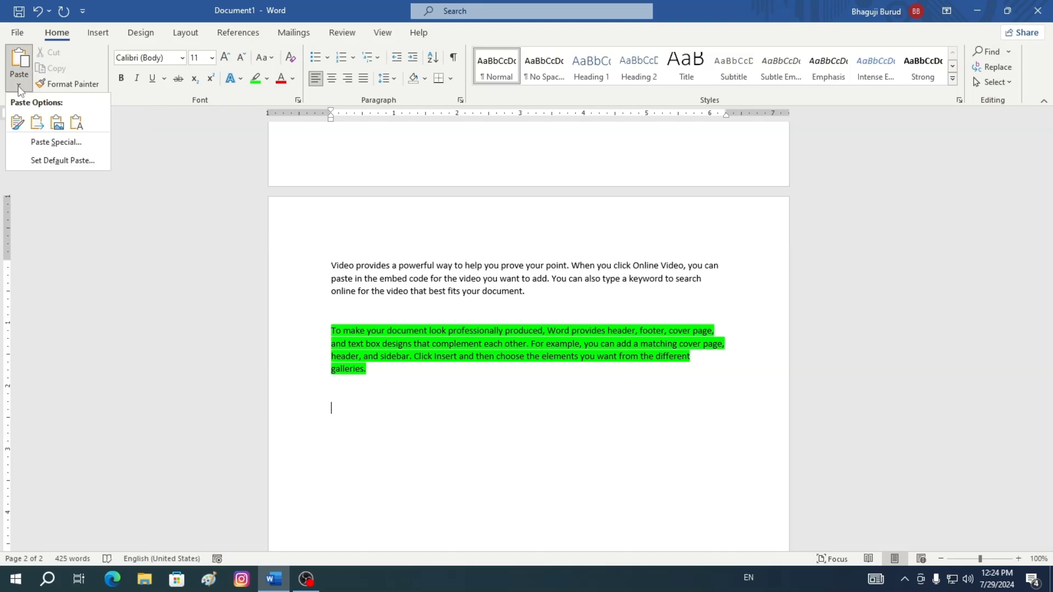
left_click(57, 124)
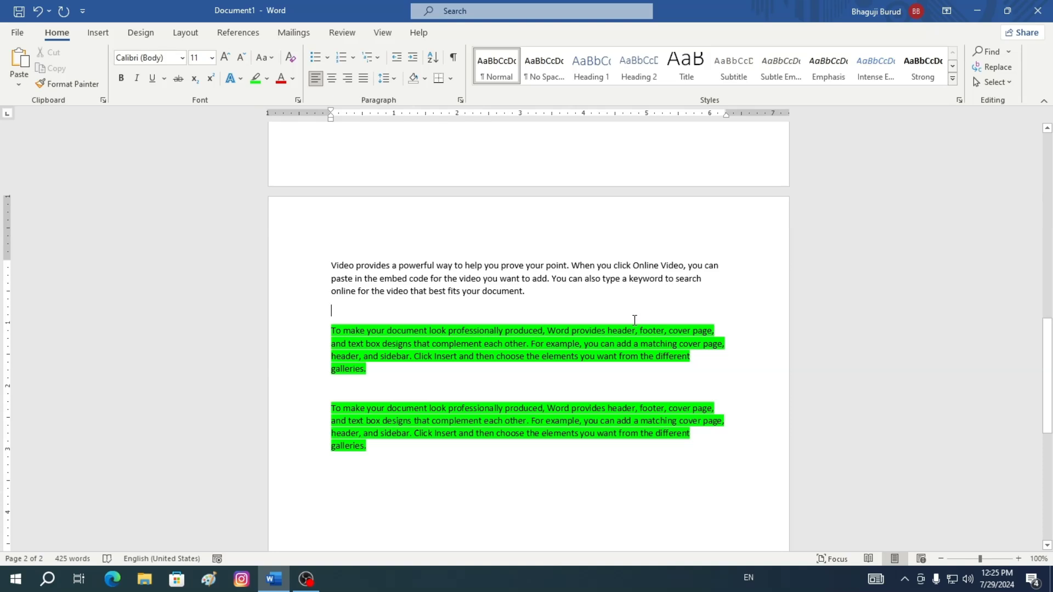
Resize the pasted picture to be narrower and taller by dragging its side and bottom handles
left_click(492, 422)
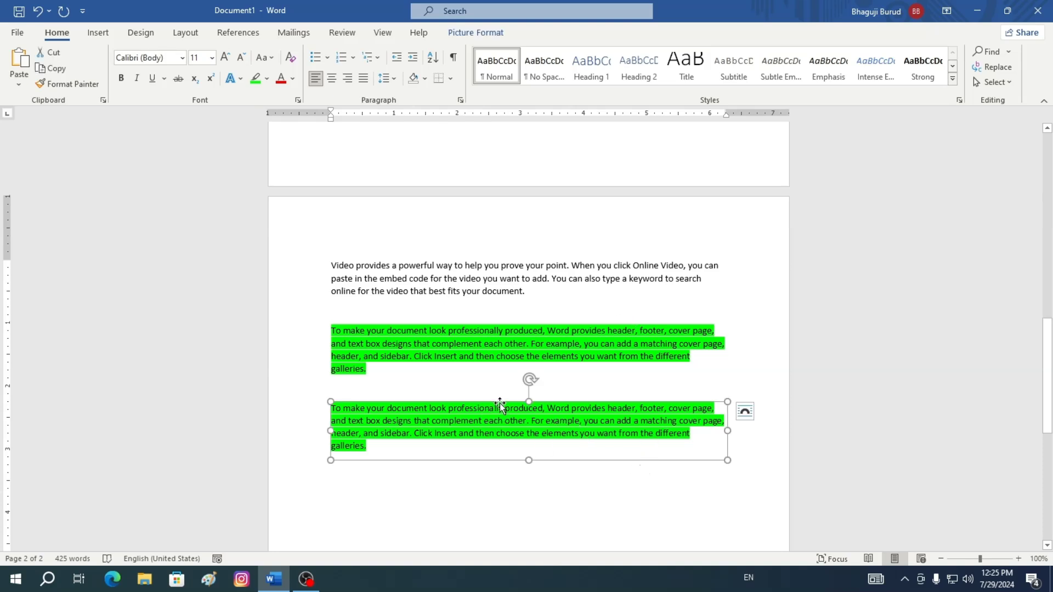
left_click_drag(501, 405, 484, 443)
left_click_drag(727, 430, 528, 453)
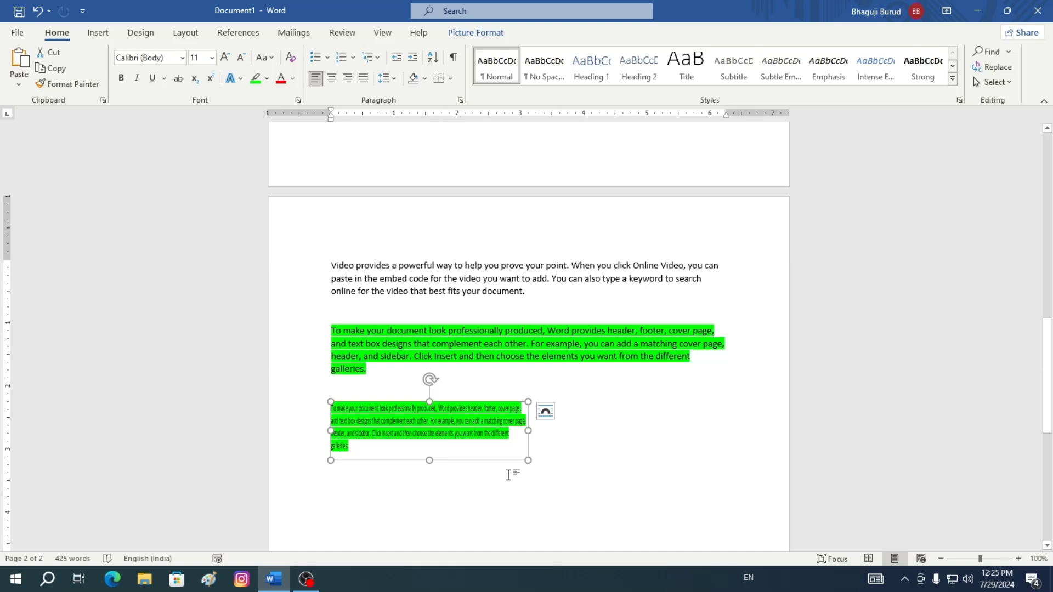
left_click_drag(429, 460, 424, 536)
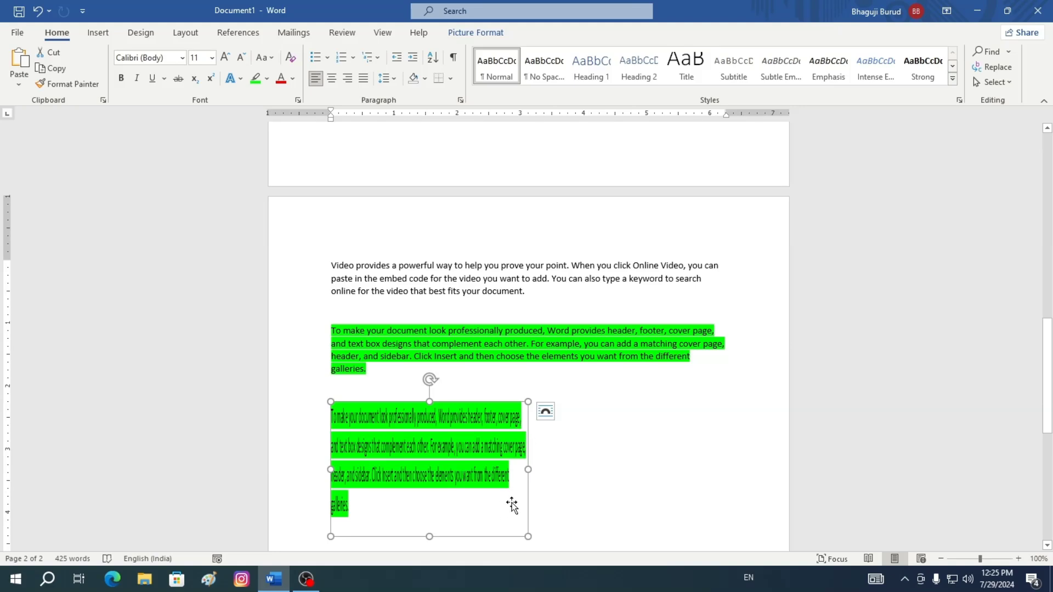
Open the Clipboard pane, clear all collected items, and close the pane
scroll(538, 527, "down", 1)
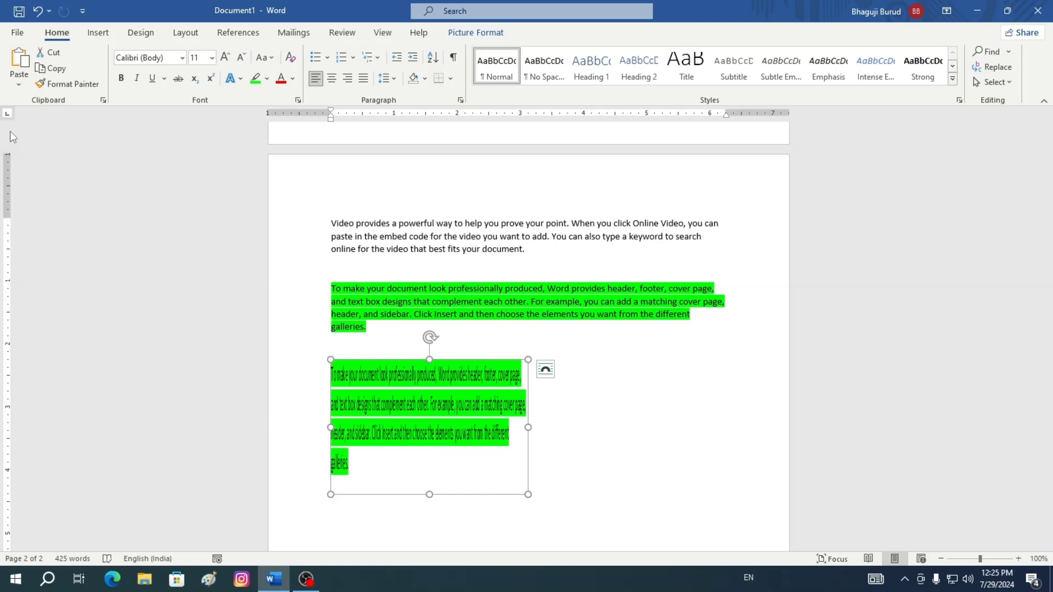
scroll(460, 374, "up", 5)
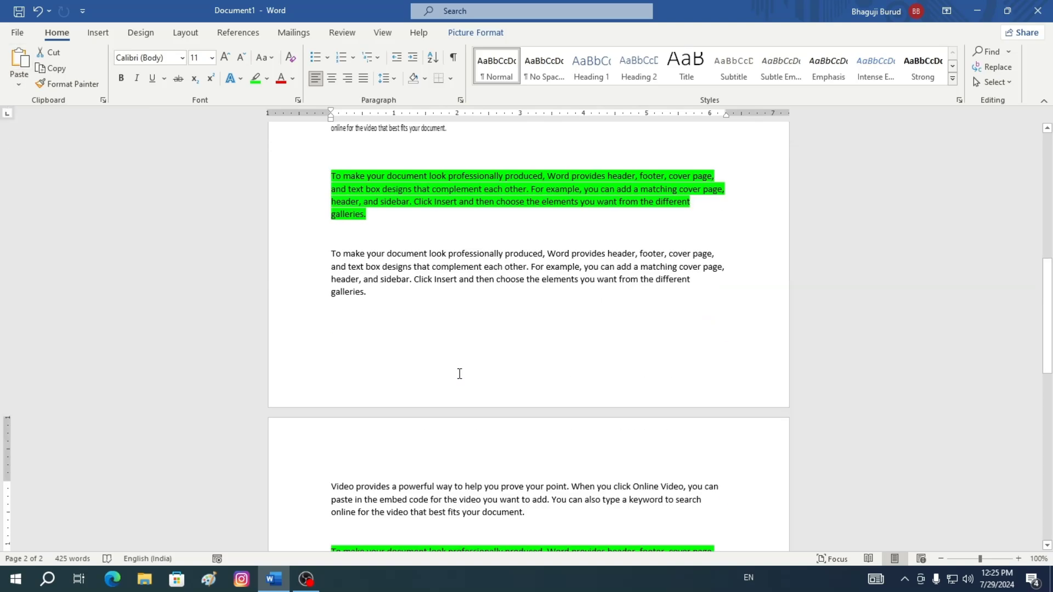
scroll(460, 374, "down", 2)
scroll(329, 320, "up", 2)
left_click(103, 100)
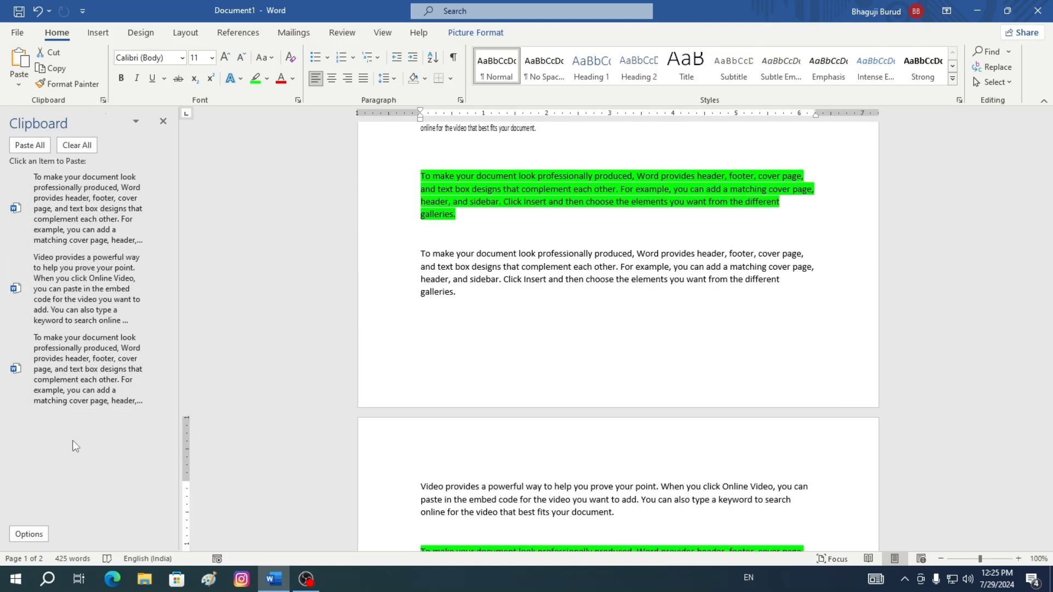
left_click(73, 144)
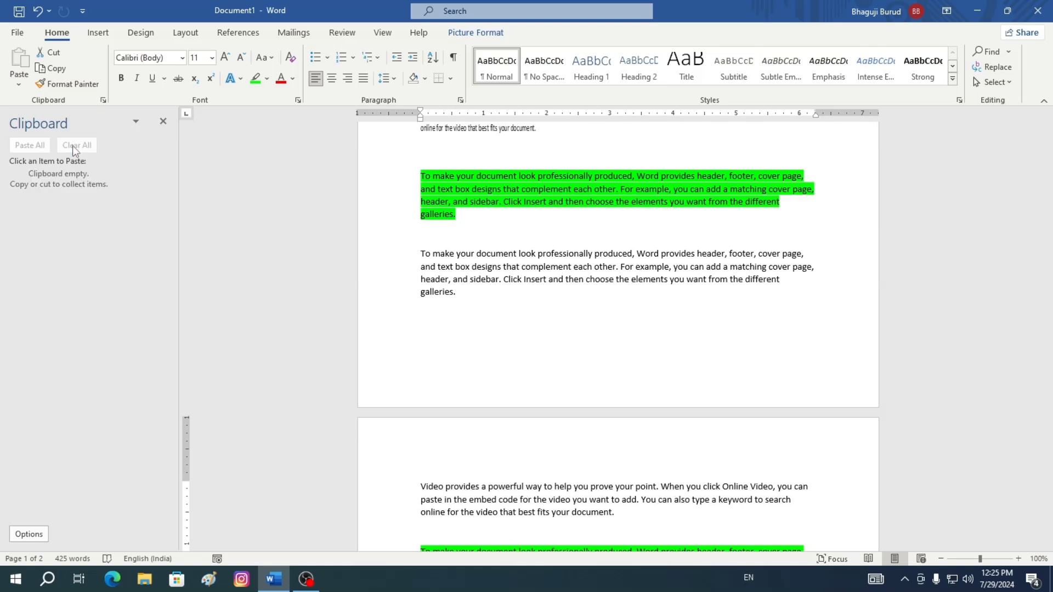
left_click(138, 121)
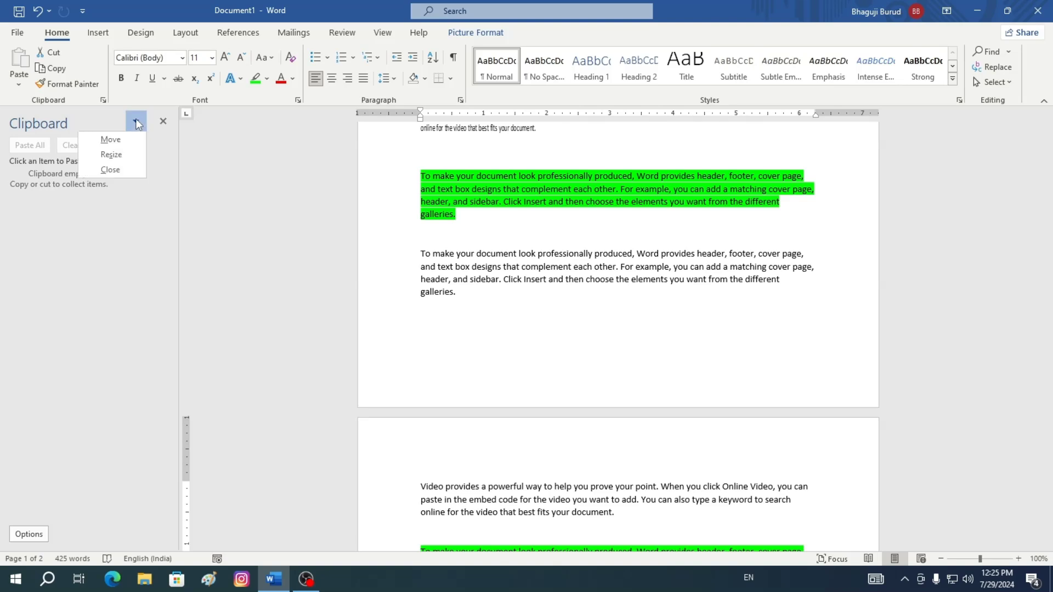
left_click(110, 170)
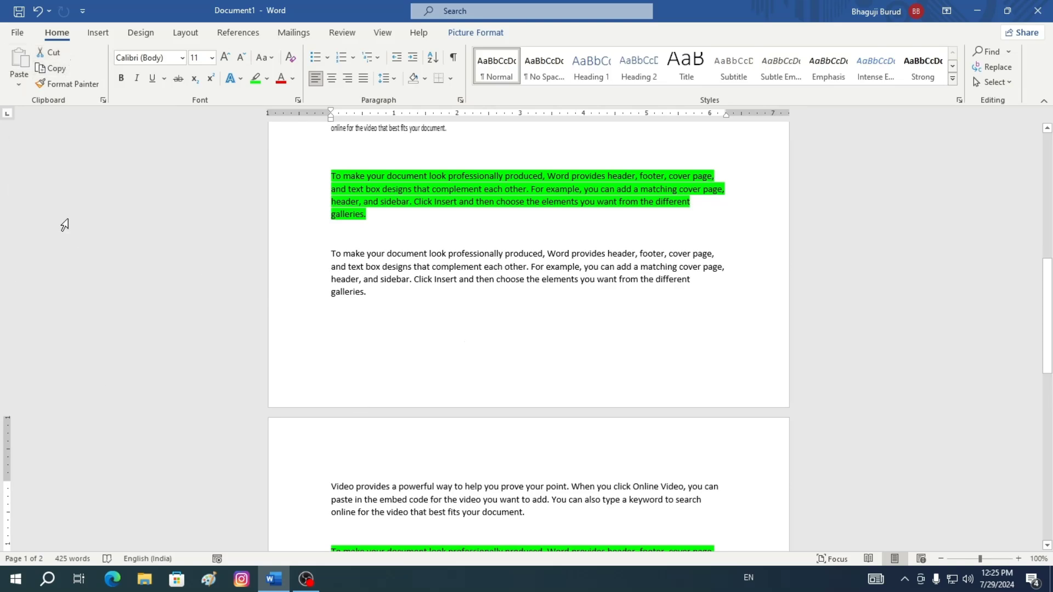
Try to paste below the picture on a new line and check the paste options with the clipboard empty
key("ctrl+v")
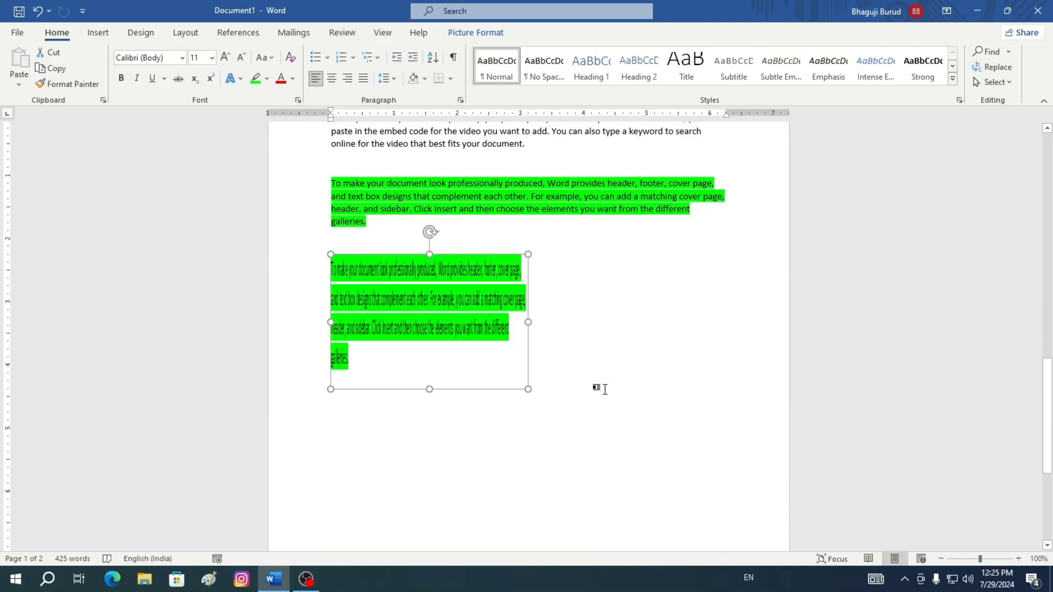
left_click(539, 396)
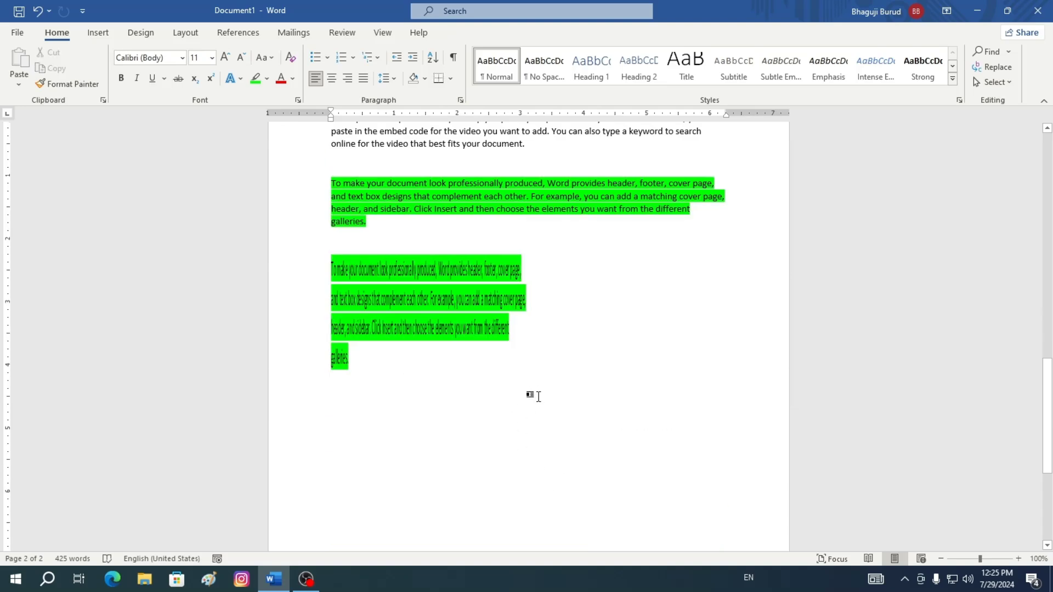
key("Return")
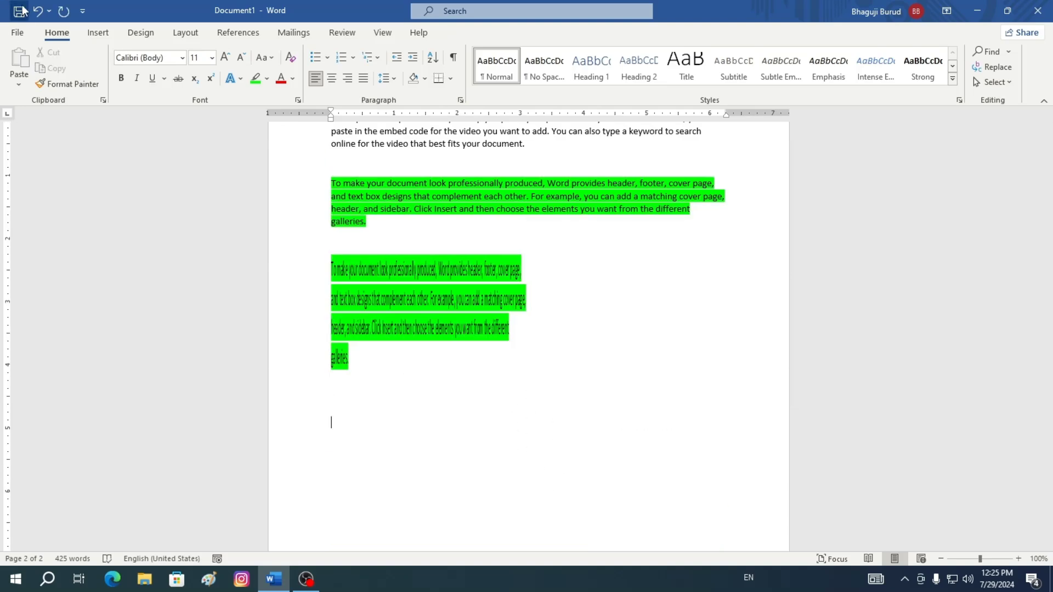
left_click(18, 84)
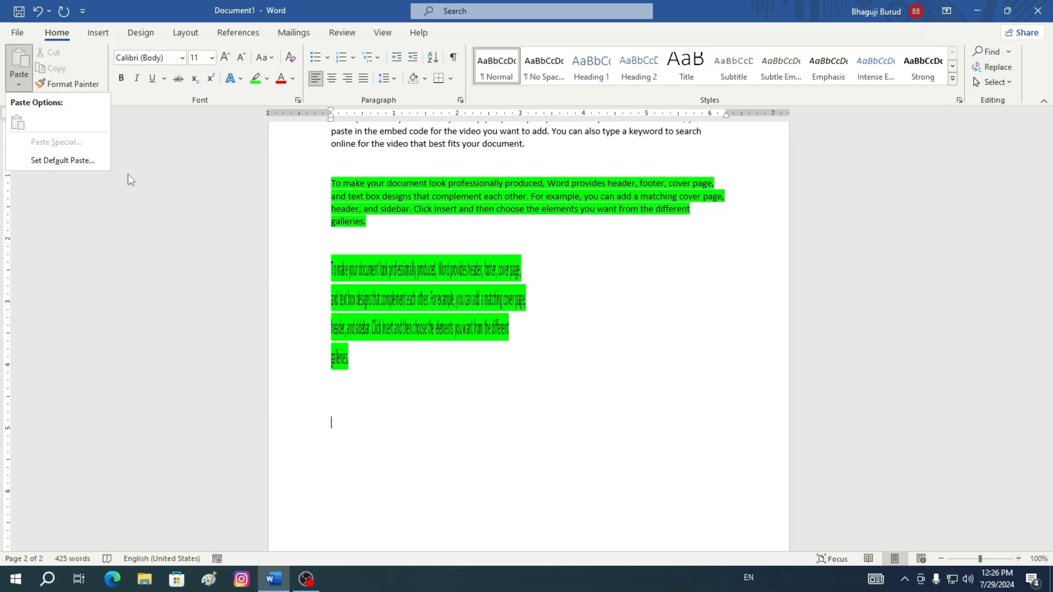
left_click(131, 203)
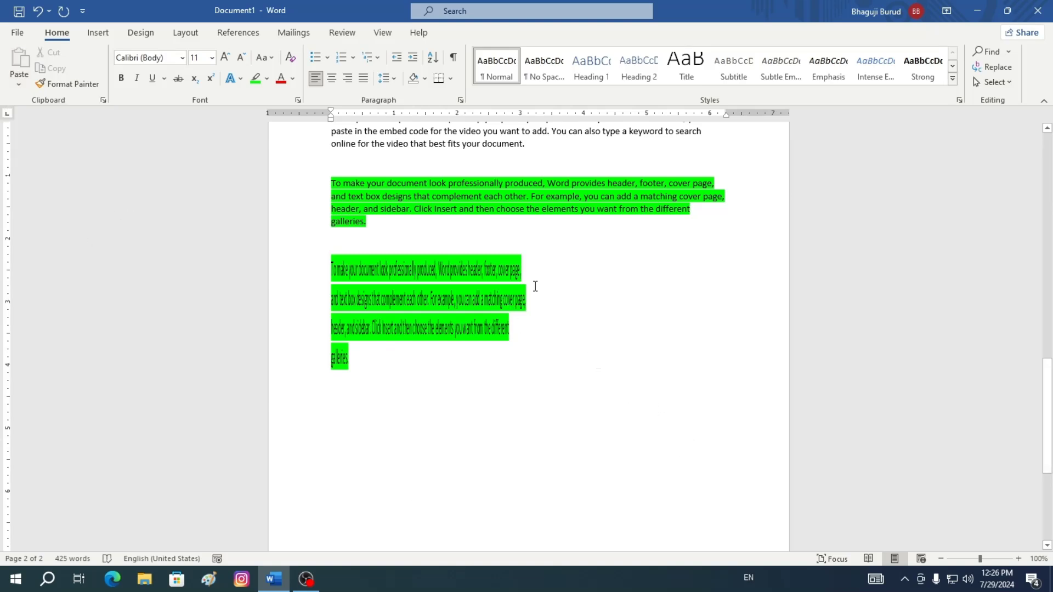
Select and copy the green highlighted paragraph at the top of page 2
scroll(634, 279, "up", 3)
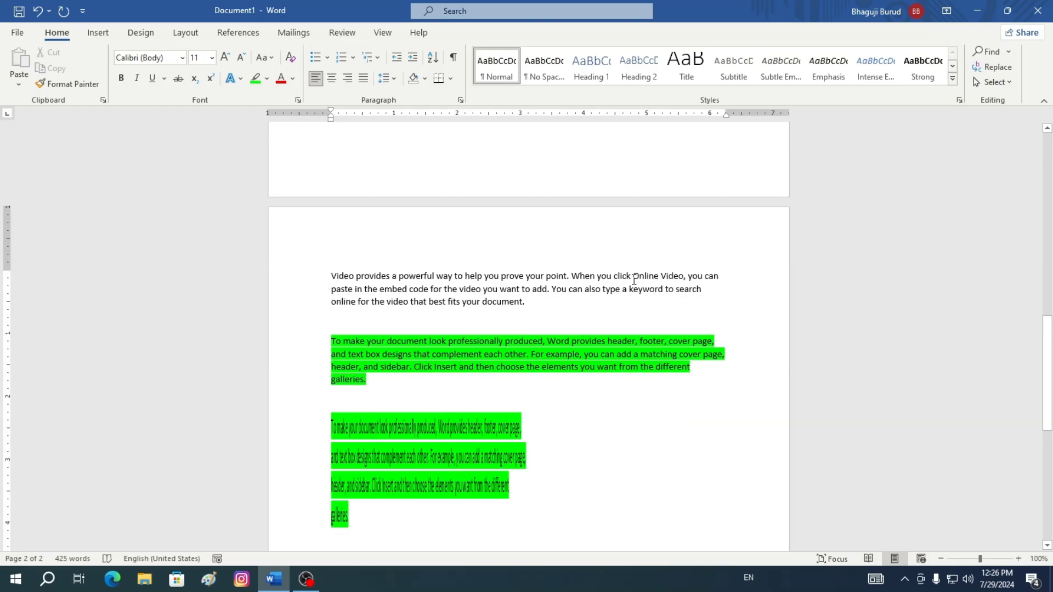
left_click(332, 341)
left_click_drag(329, 341, 714, 379)
key("ctrl+c")
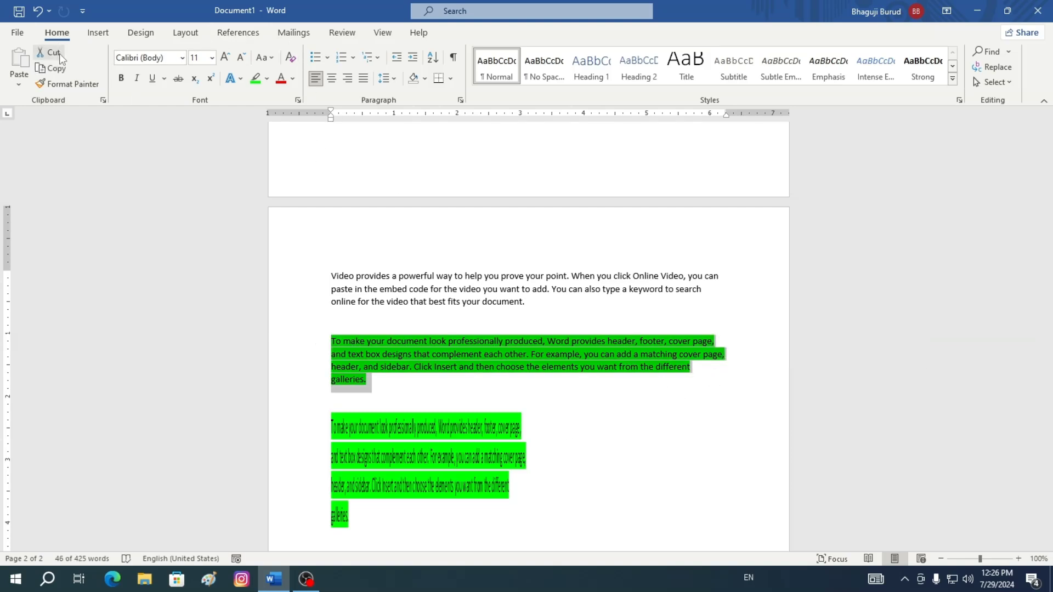
left_click(58, 68)
Paste the copied paragraph below the picture, keeping text only
scroll(728, 333, "down", 5)
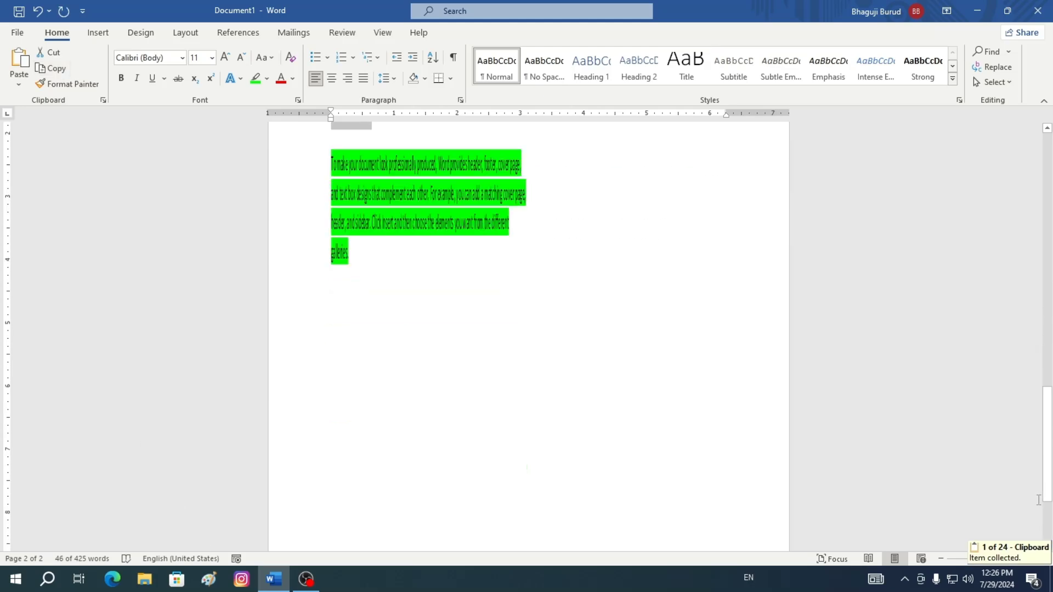
left_click(369, 289)
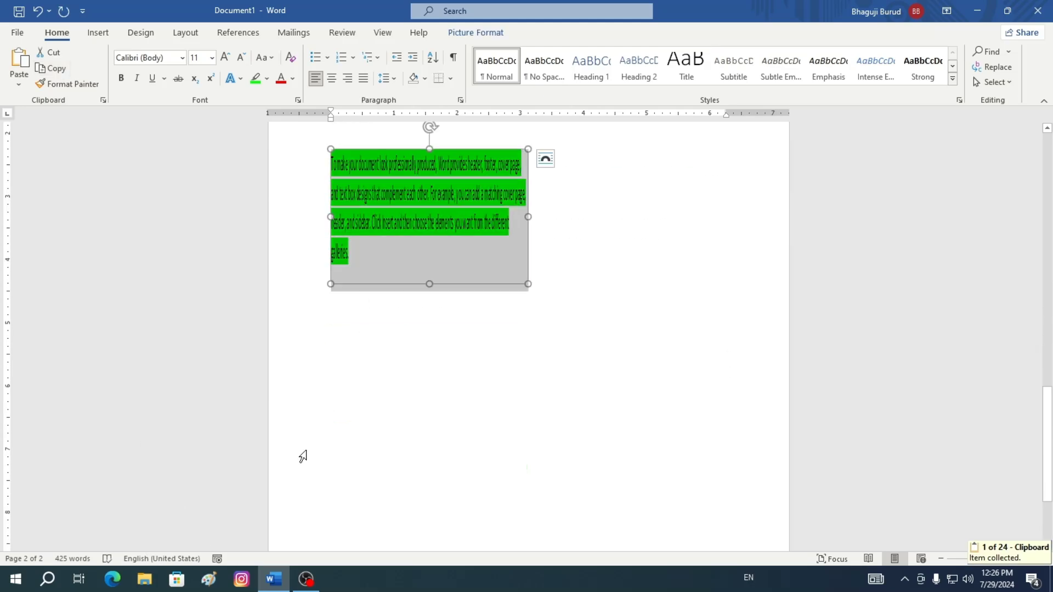
left_click(556, 313)
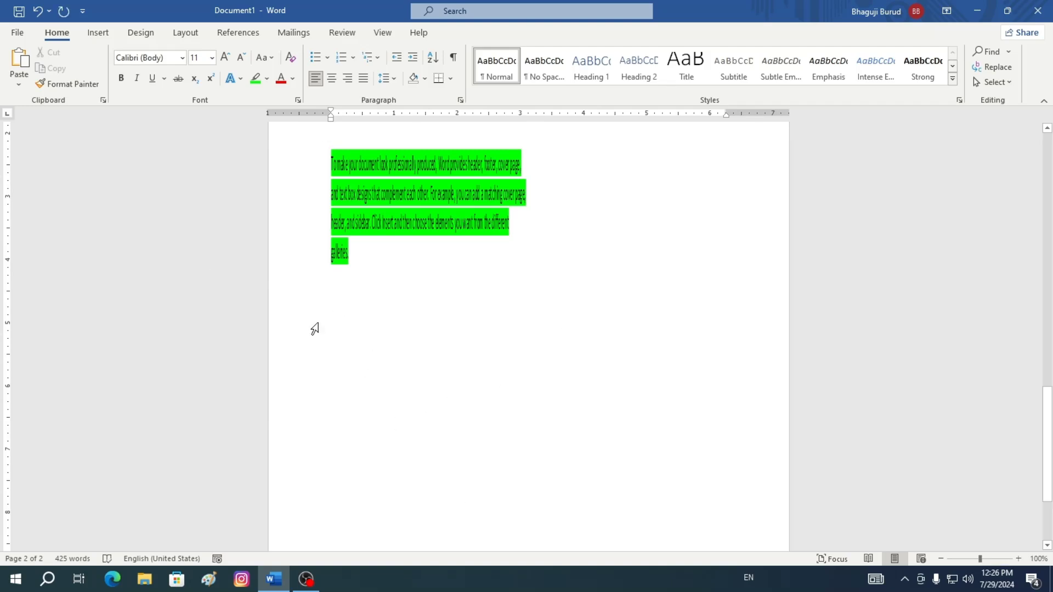
left_click(18, 77)
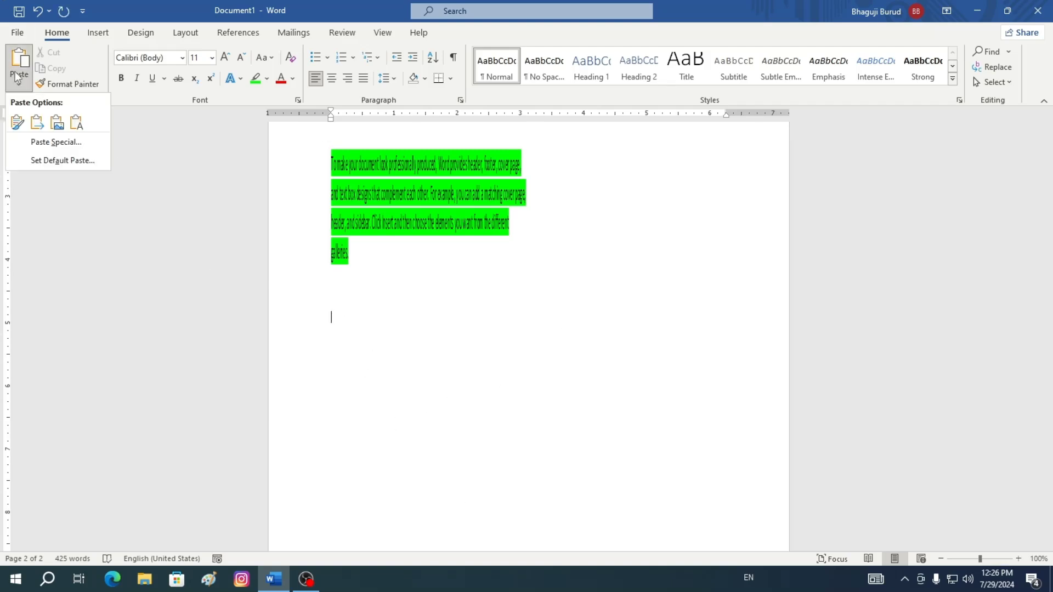
left_click(18, 81)
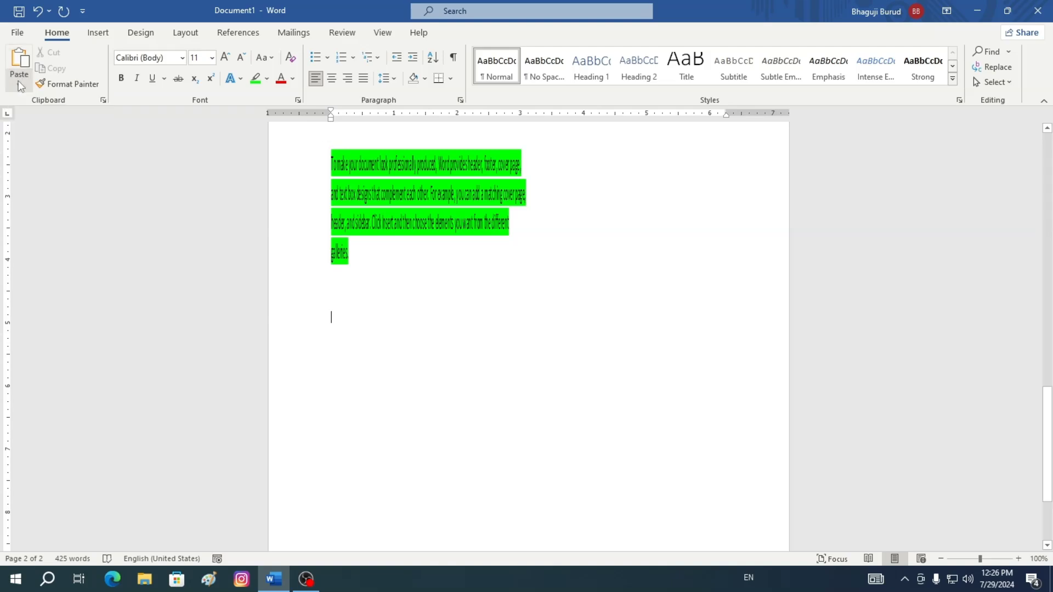
left_click(18, 81)
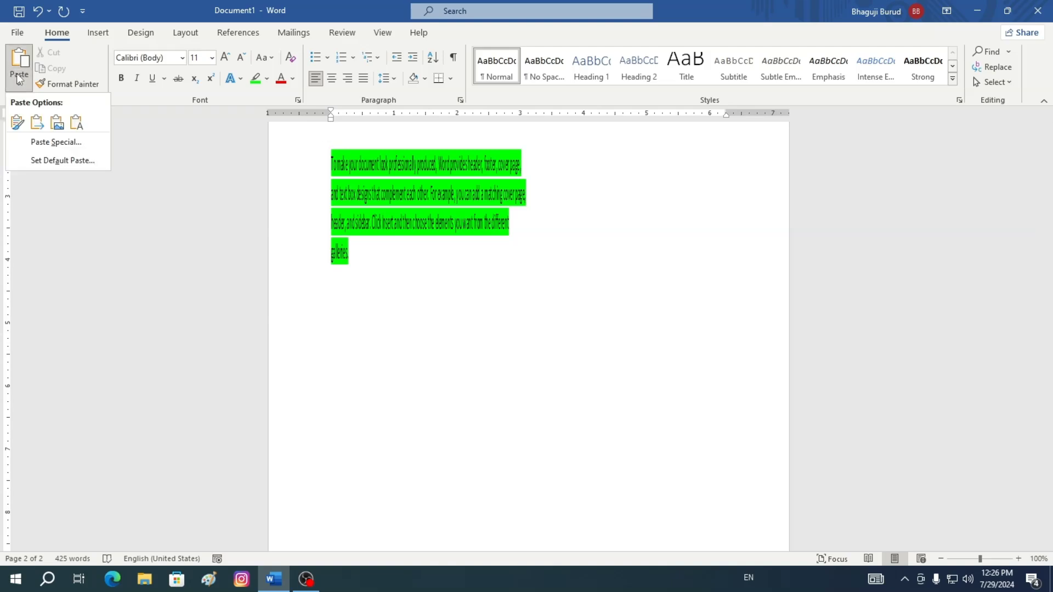
left_click(72, 126)
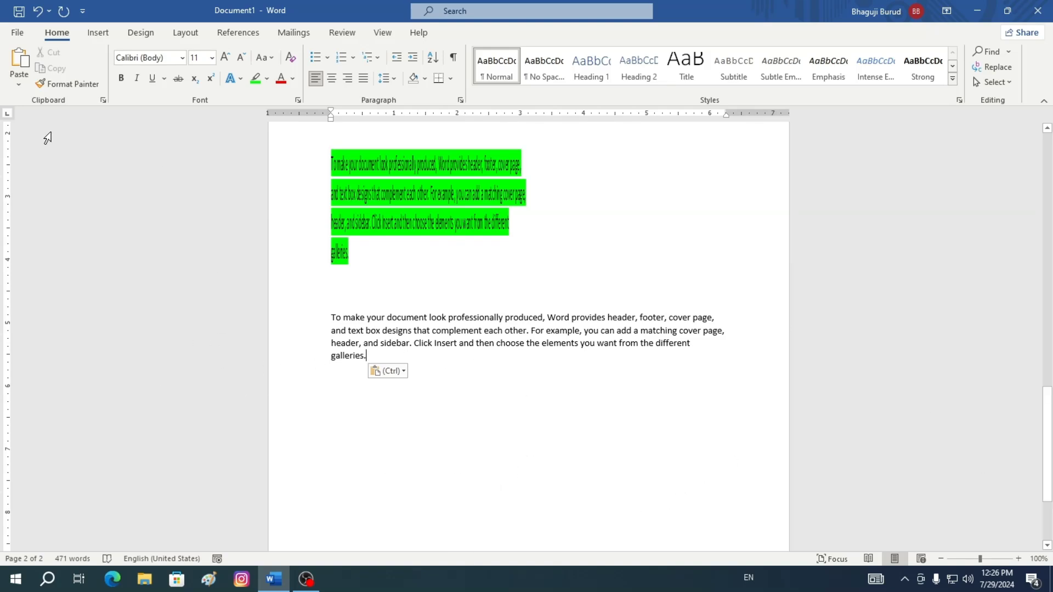
Paste the paragraph again through Paste Special as Unformatted Unicode Text and split it onto its own line
left_click(18, 82)
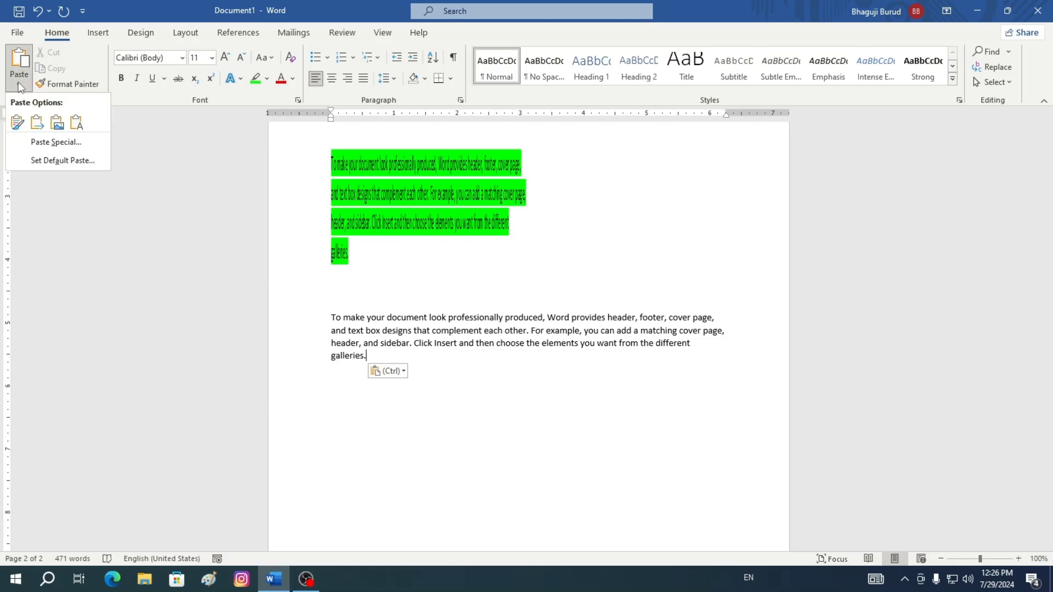
left_click(57, 144)
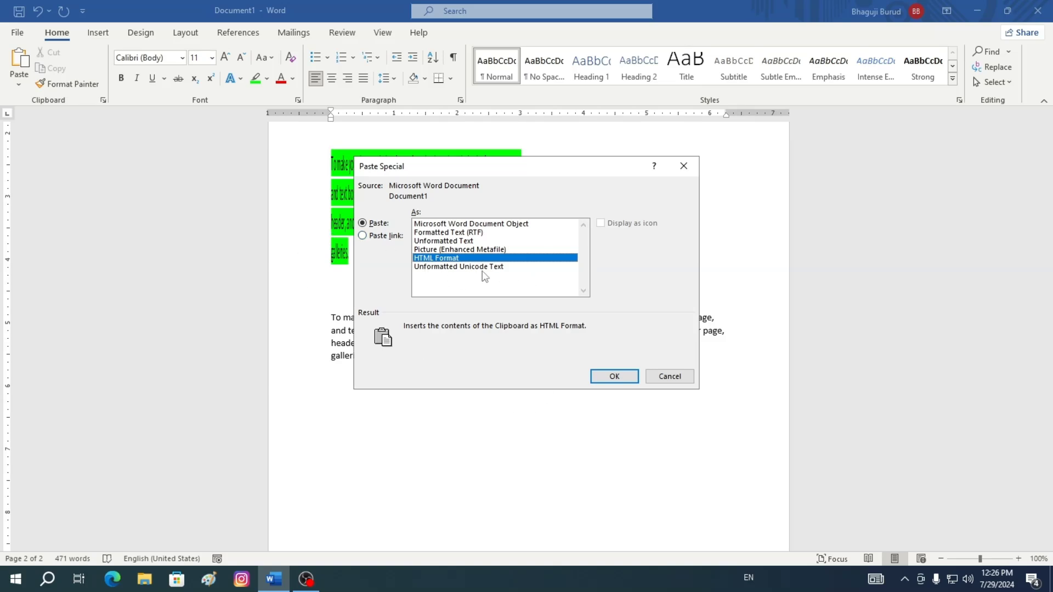
left_click(445, 267)
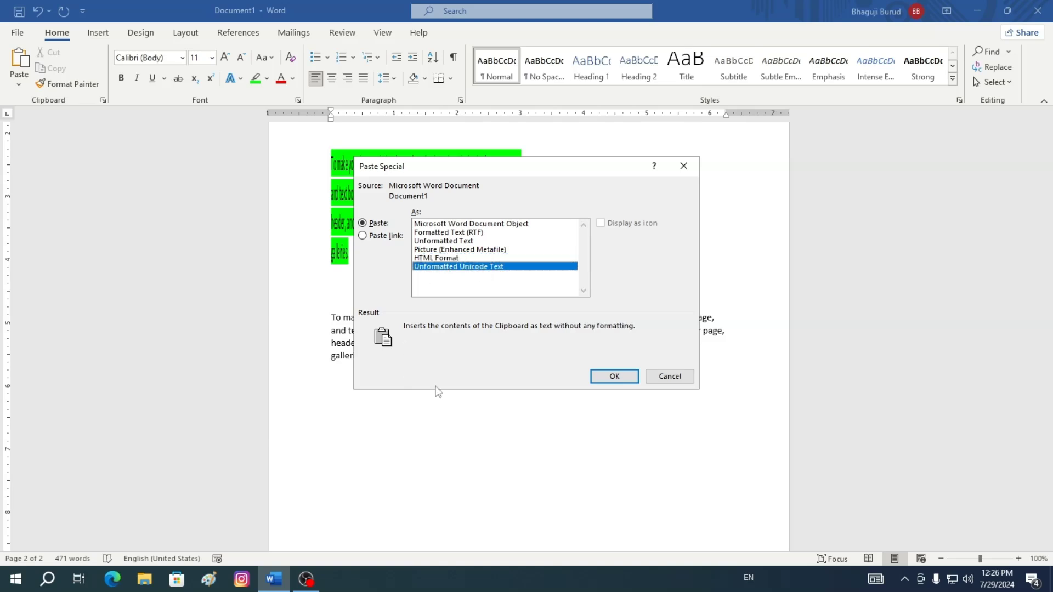
left_click(619, 376)
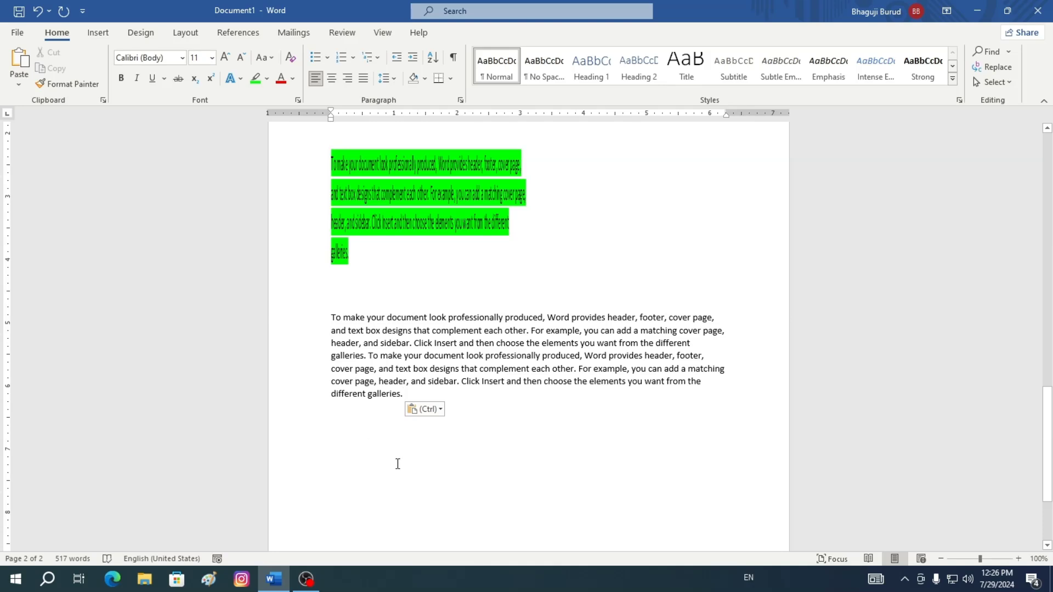
left_click(370, 352)
key("Return")
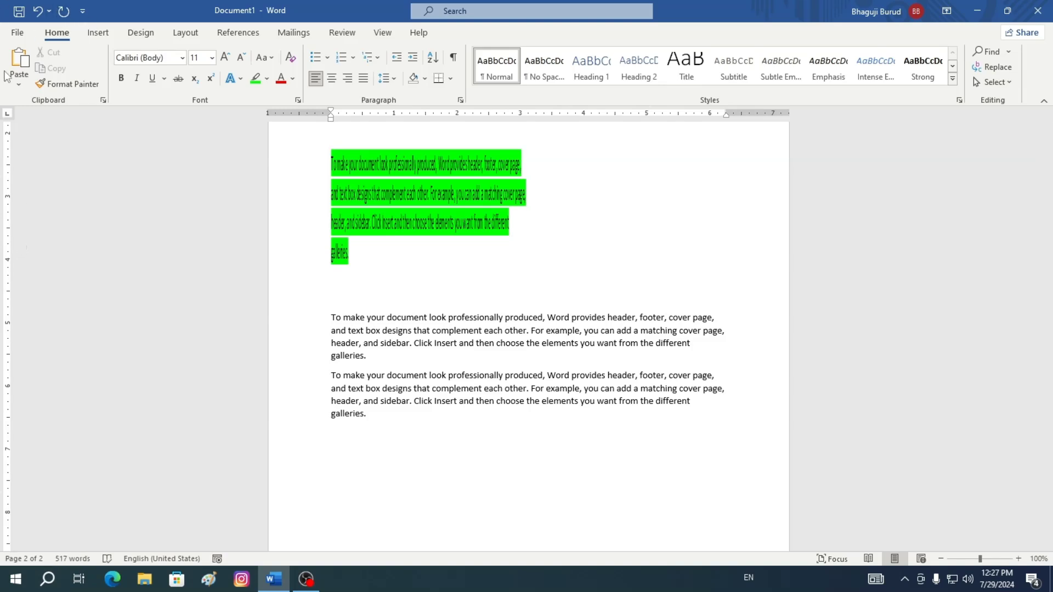
Paste the paragraph through Paste Special as Picture (Enhanced Metafile) on the new line and select it
left_click(21, 85)
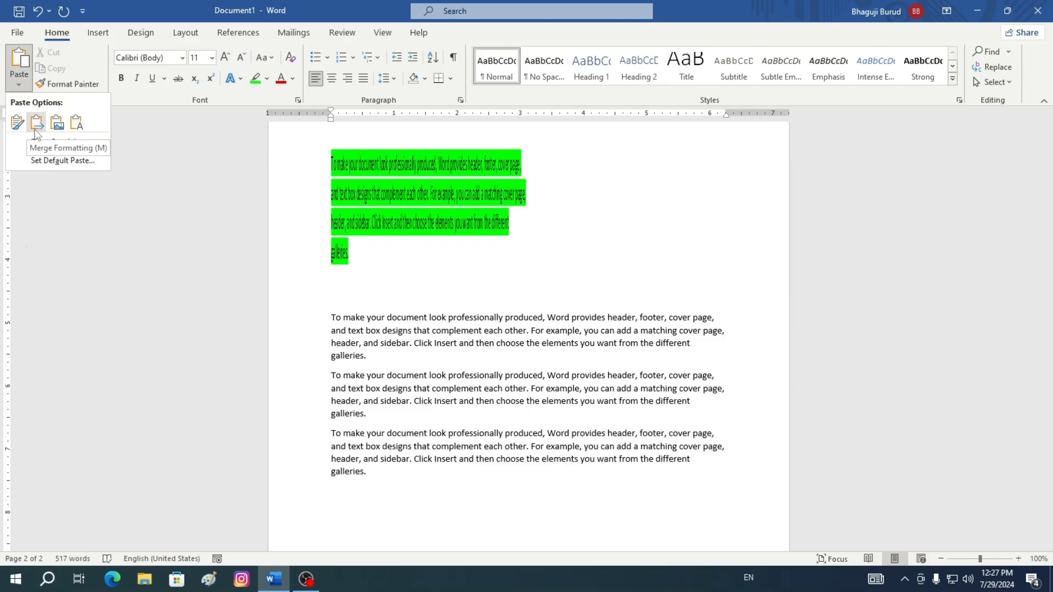
left_click(51, 144)
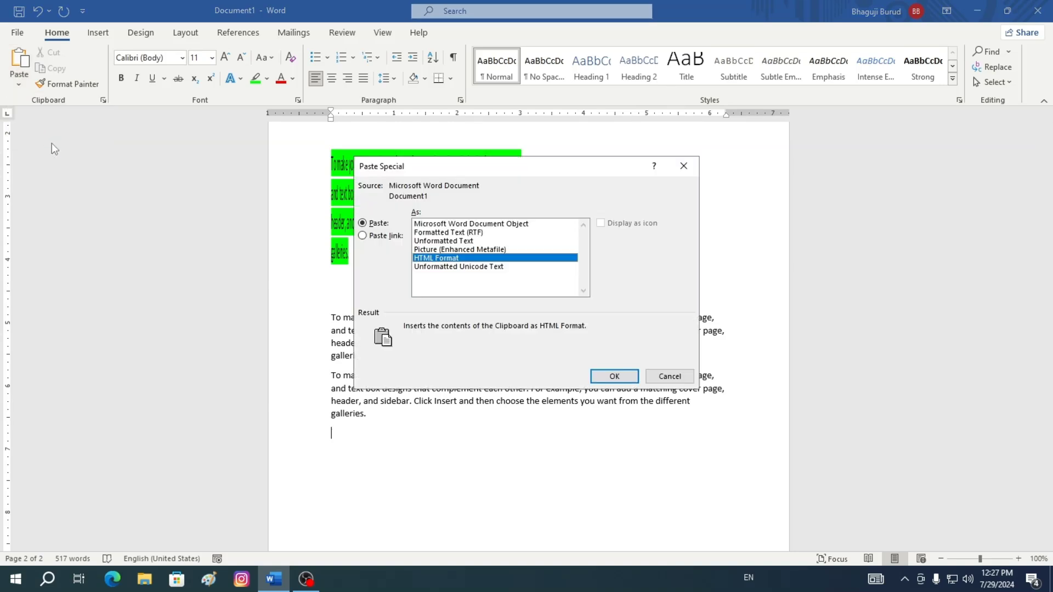
left_click(447, 250)
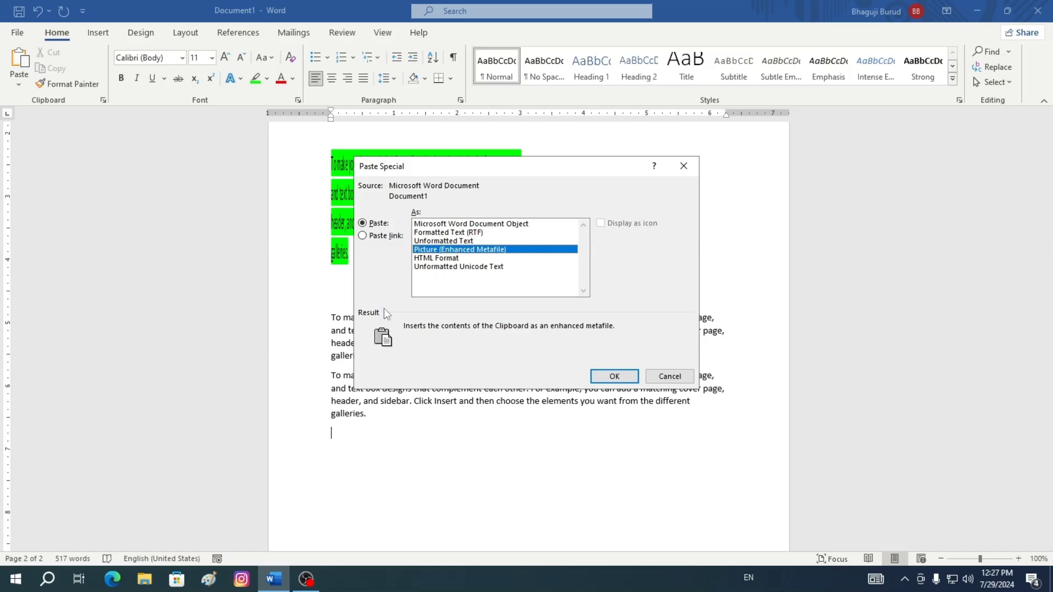
left_click(626, 378)
left_click(494, 440)
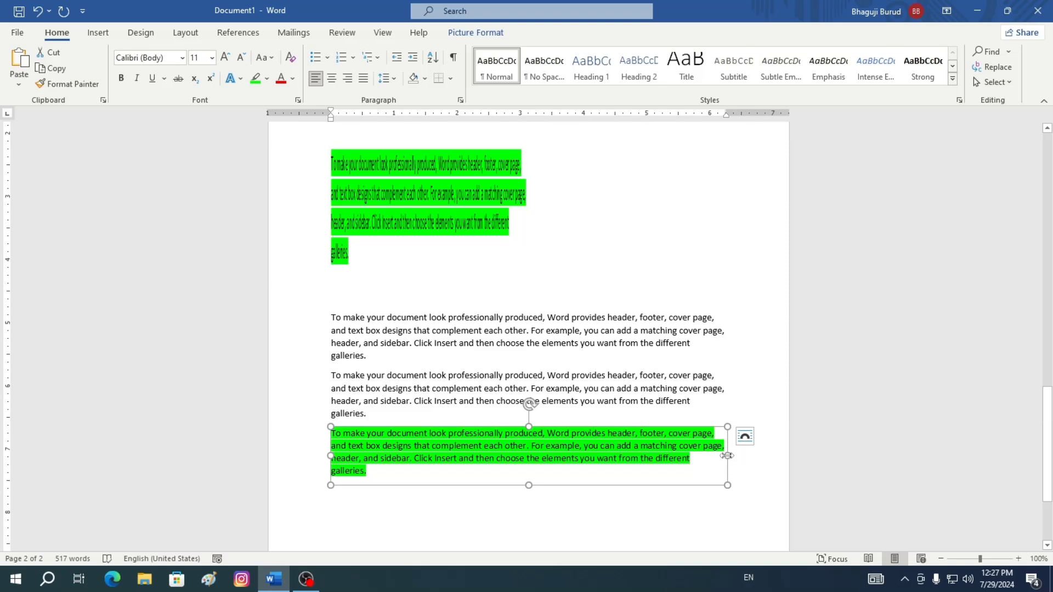
Narrow the pasted picture of the paragraph and move it slightly lower on the page
left_click_drag(728, 456, 591, 483)
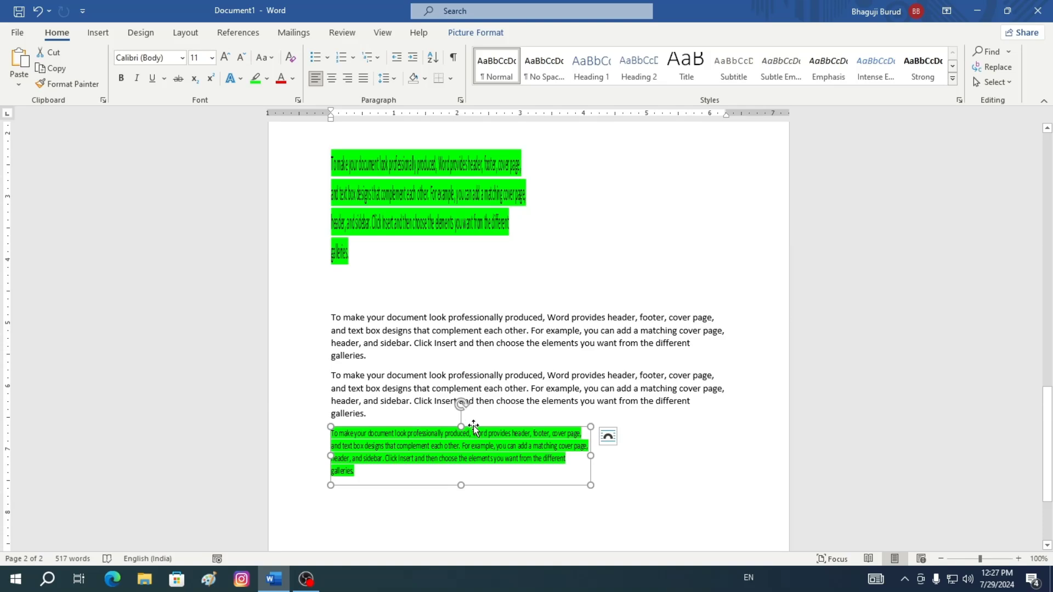
left_click_drag(474, 428, 467, 503)
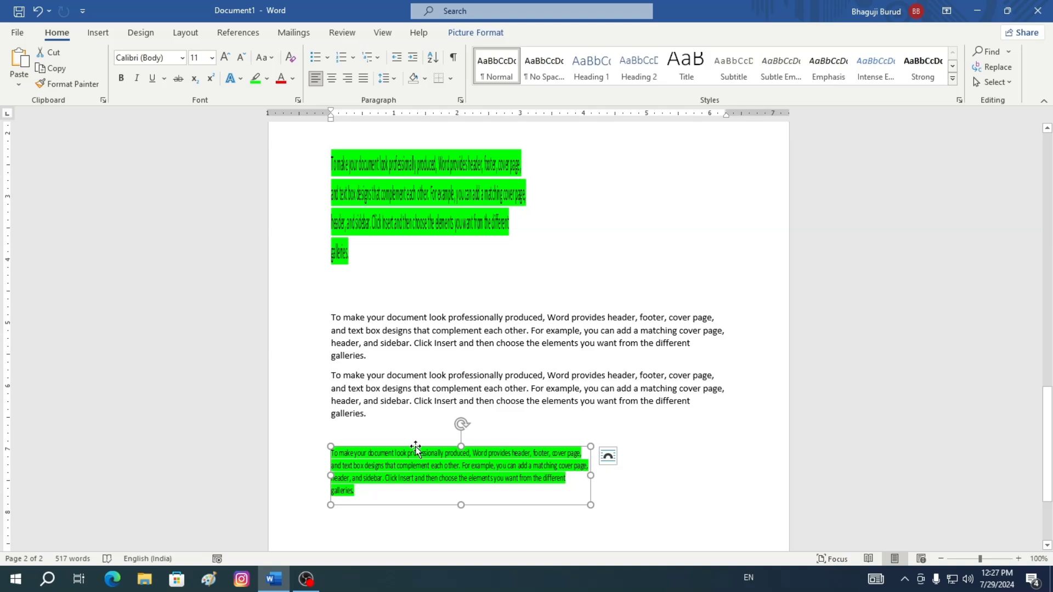
left_click_drag(415, 445, 419, 498)
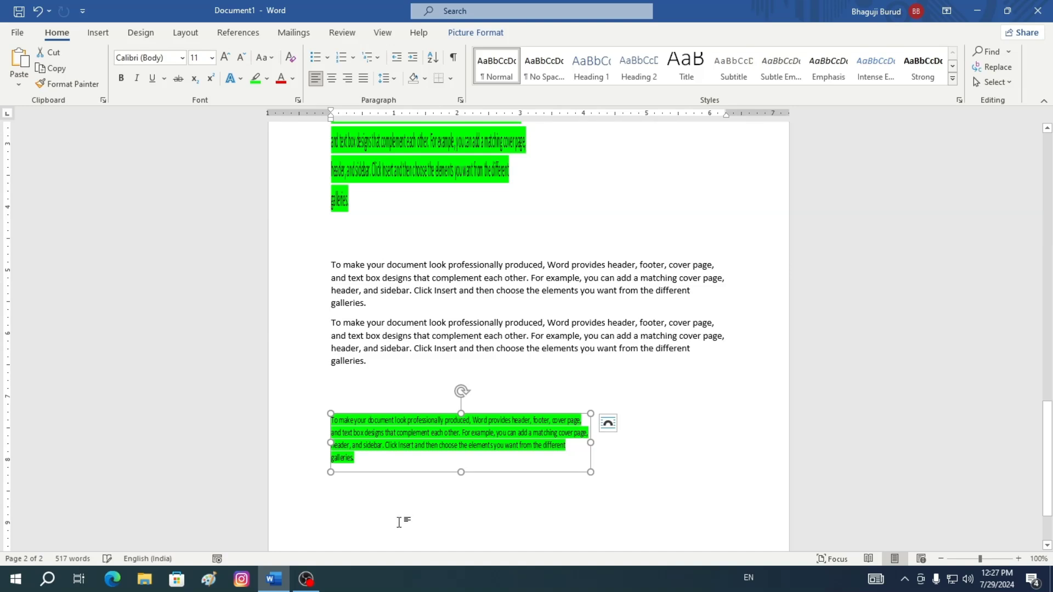
Paste the paragraph below the picture through Paste Special as a Microsoft Word Document Object
left_click(622, 470)
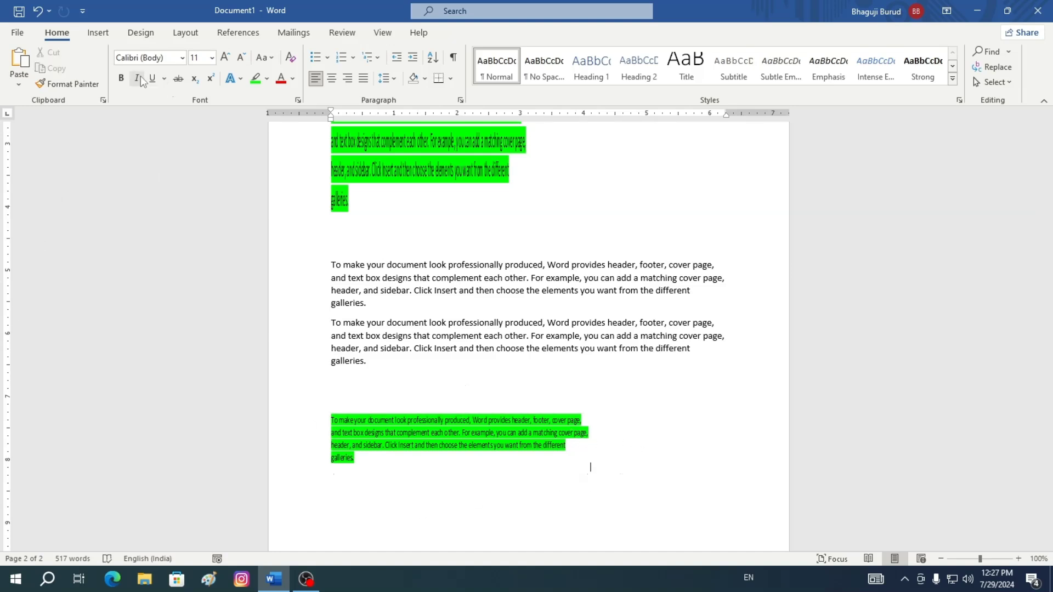
left_click(21, 85)
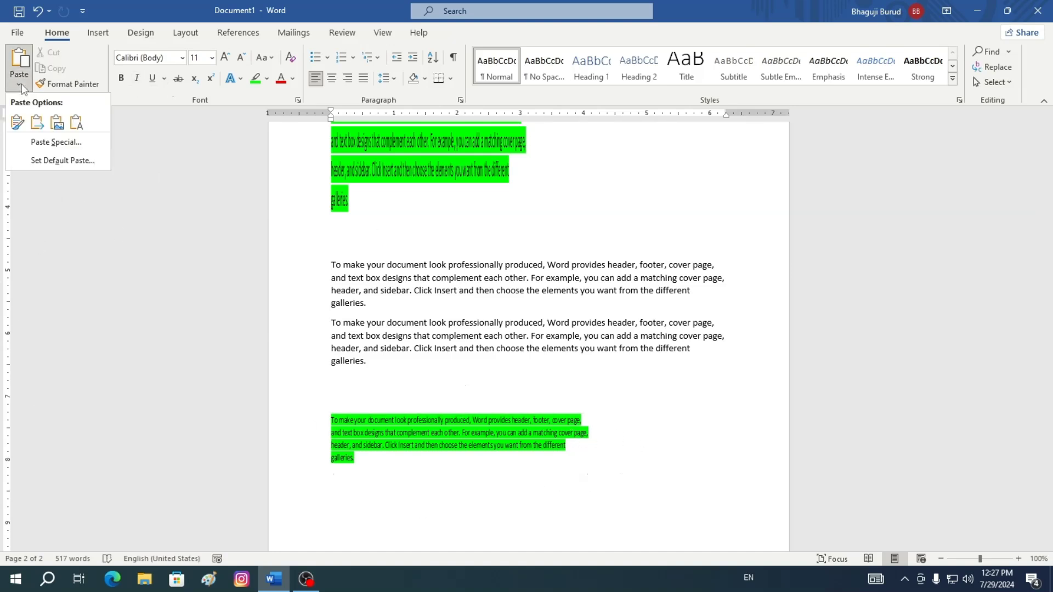
left_click(60, 144)
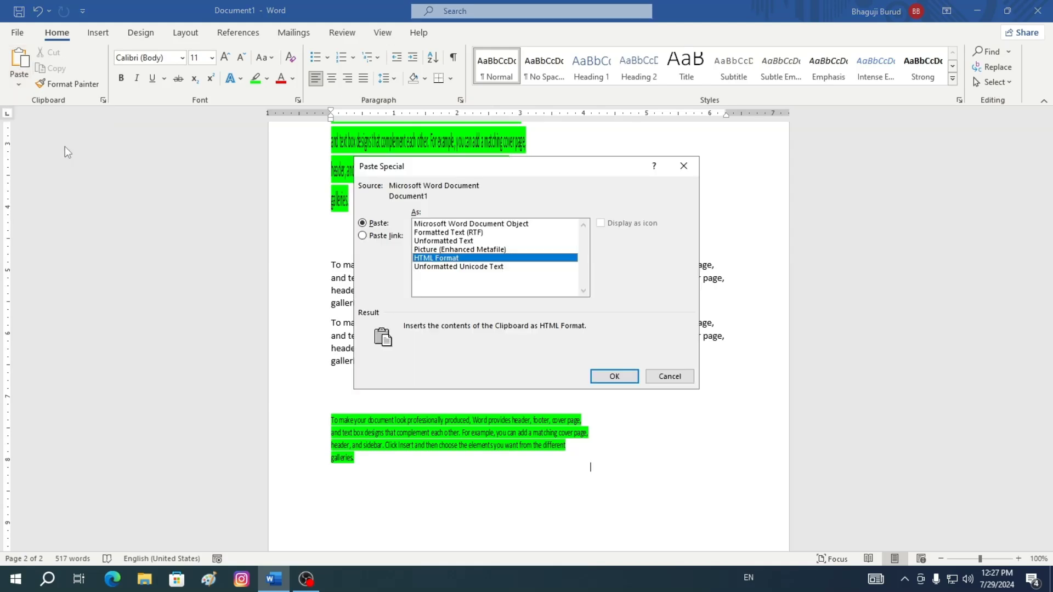
left_click(504, 224)
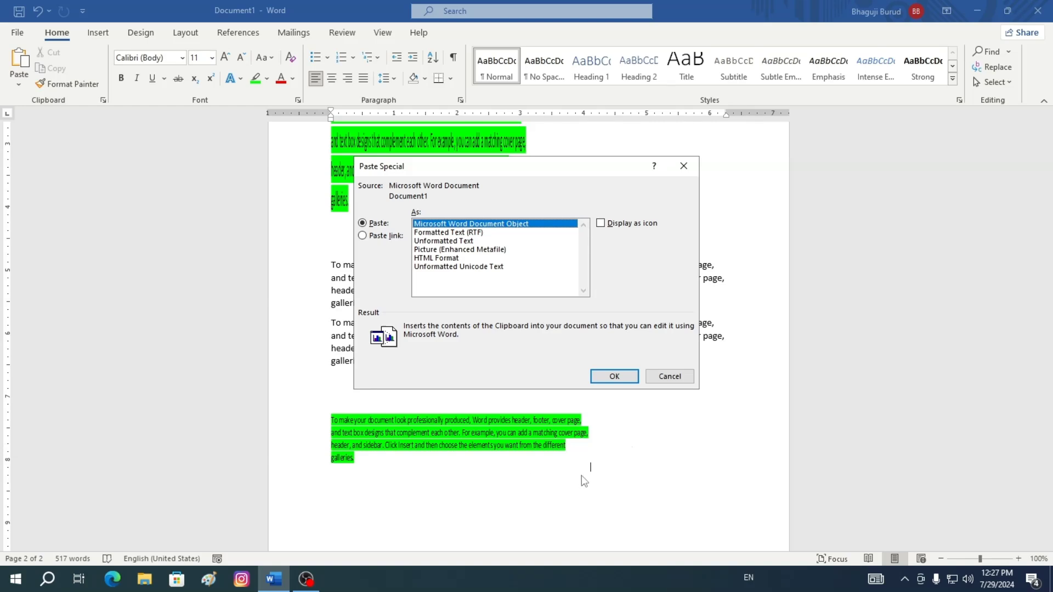
left_click(614, 376)
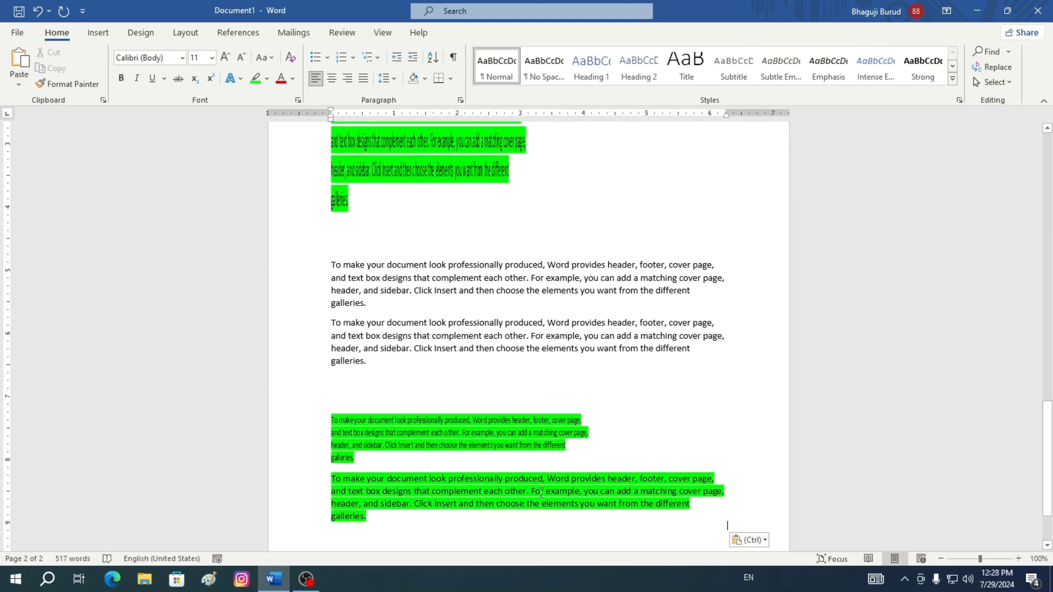
Select the embedded document object and reshape it to a narrower width
scroll(714, 304, "down", 2)
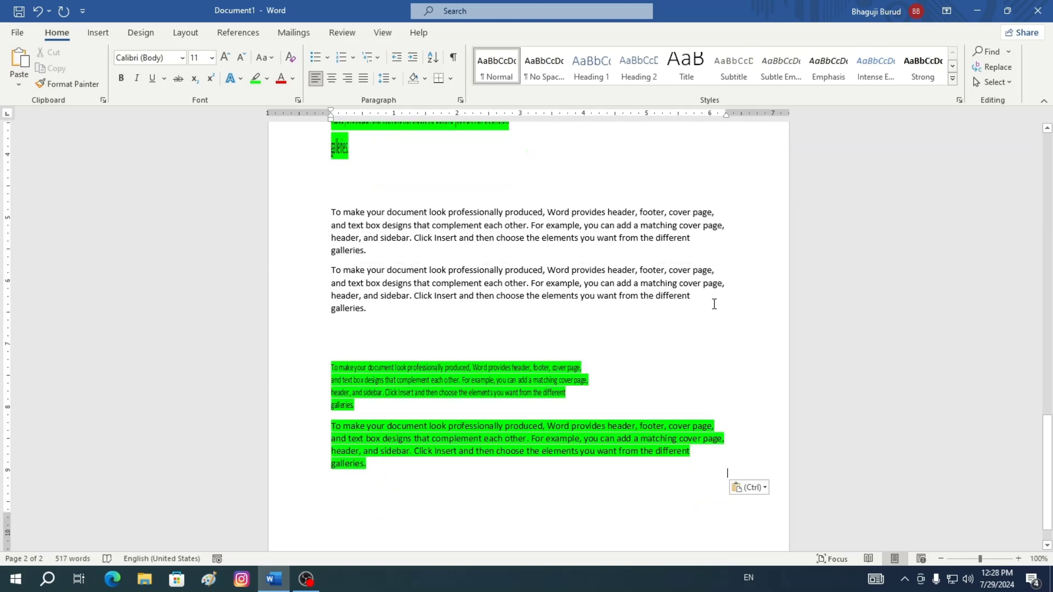
left_click(491, 436)
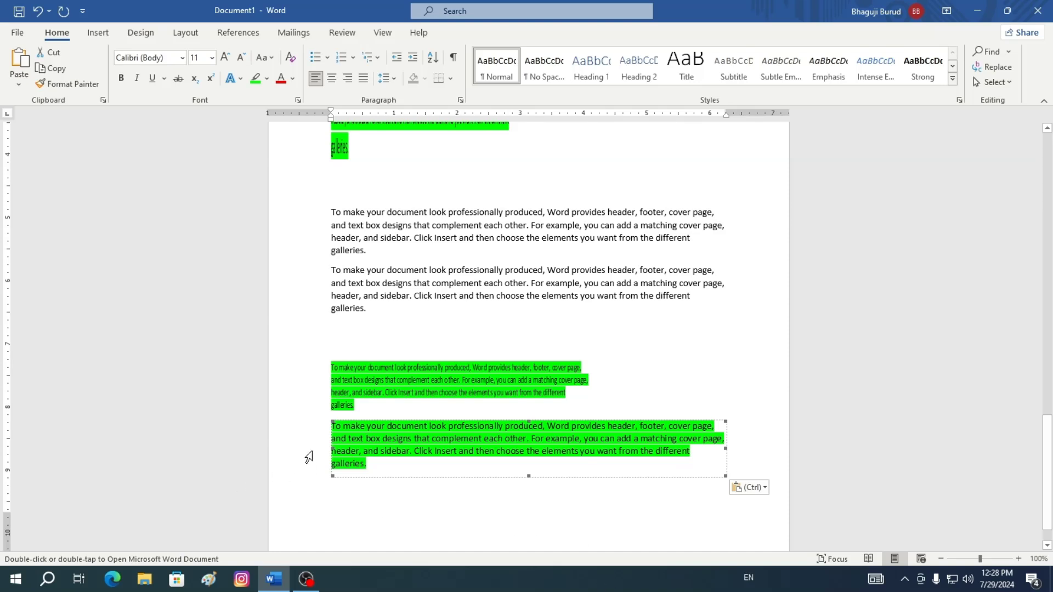
left_click(440, 385)
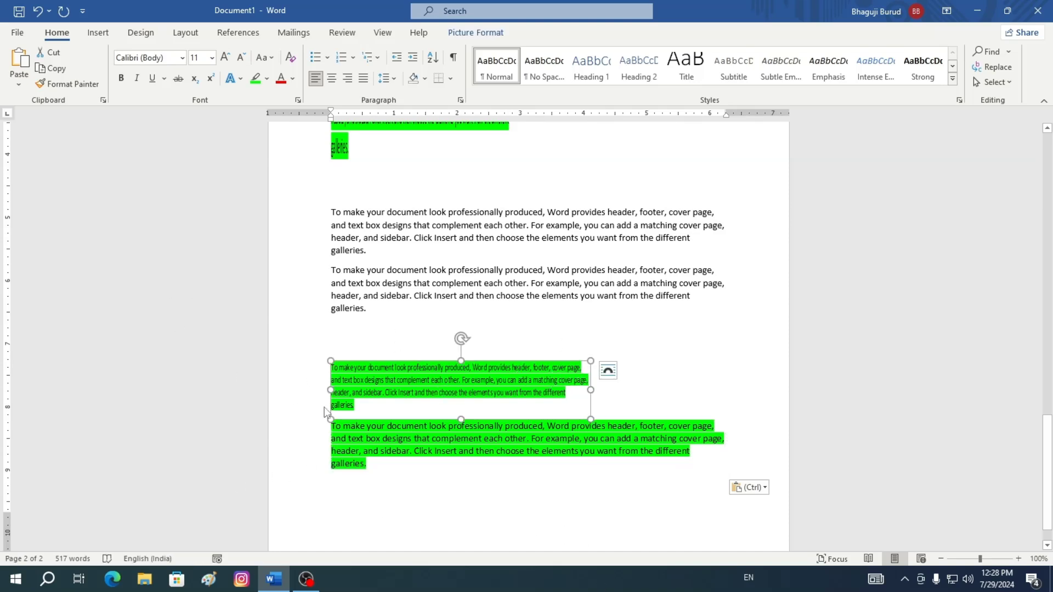
left_click(510, 447)
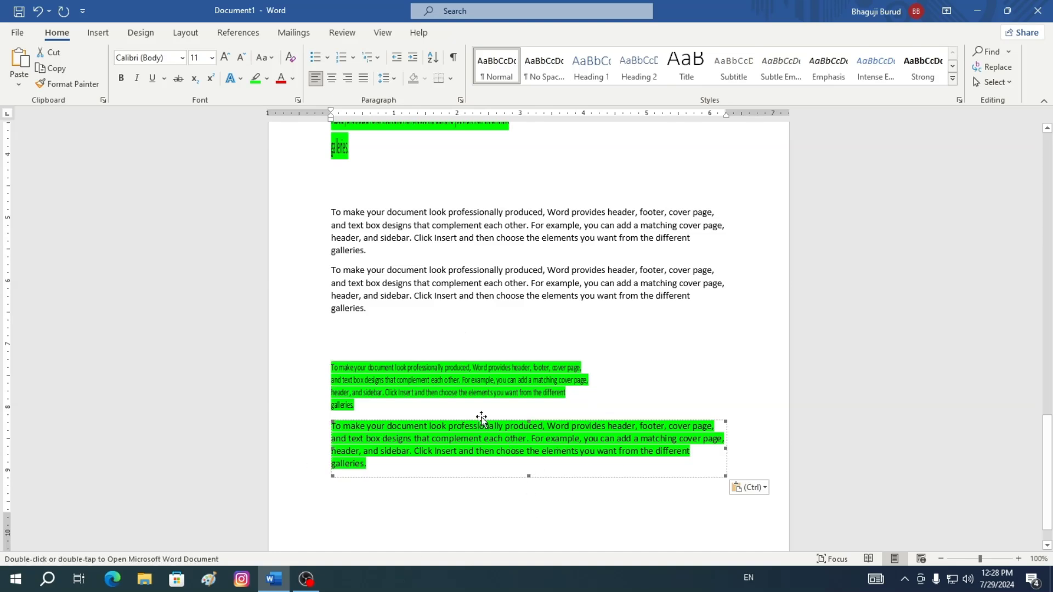
left_click_drag(481, 418, 476, 479)
left_click(604, 440)
key("ctrl+y")
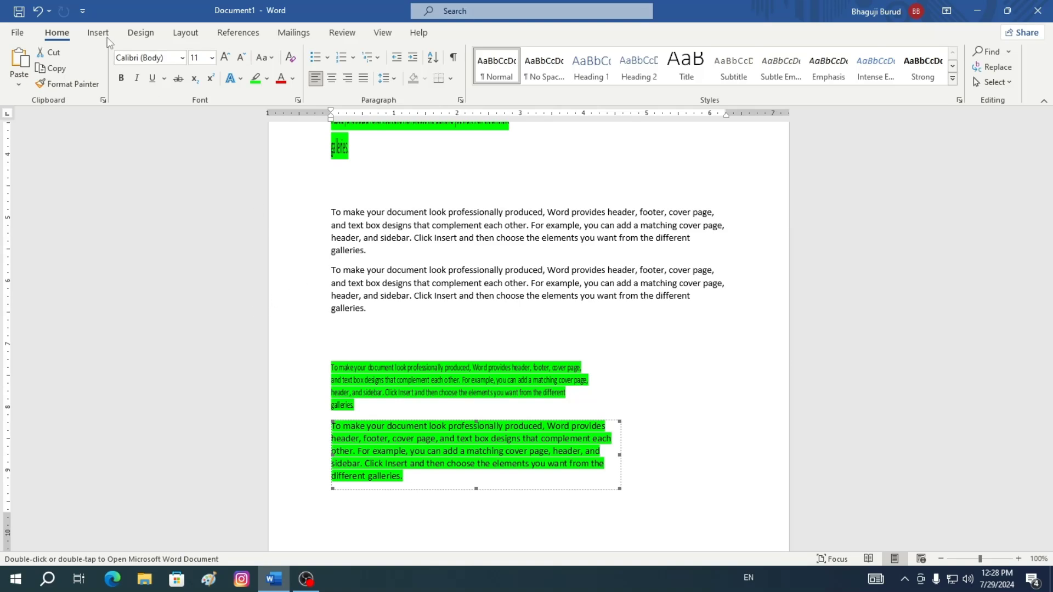
Undo the pasted Word document object
left_click(20, 83)
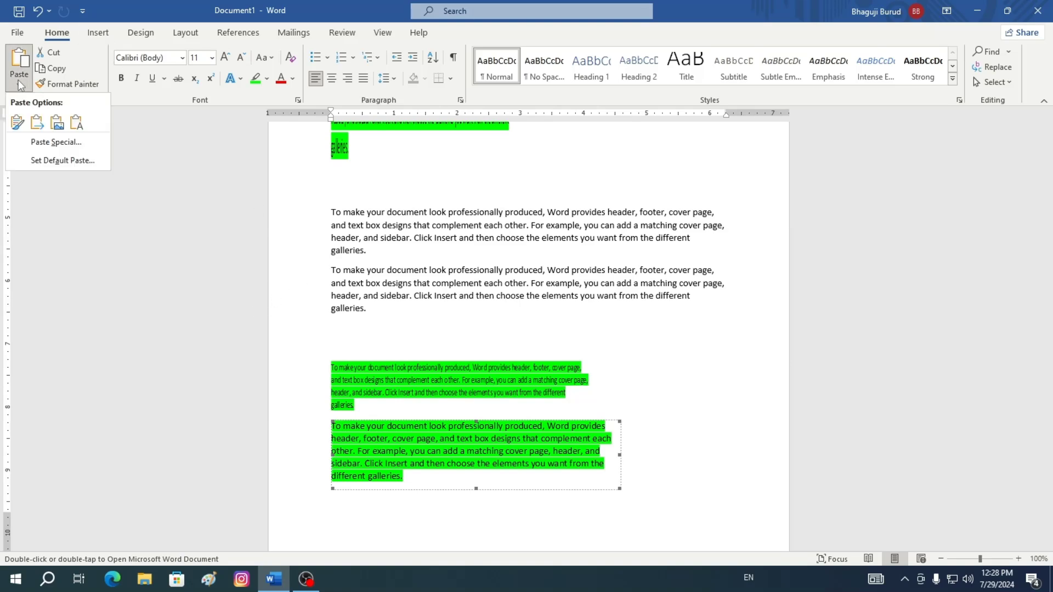
left_click(632, 483)
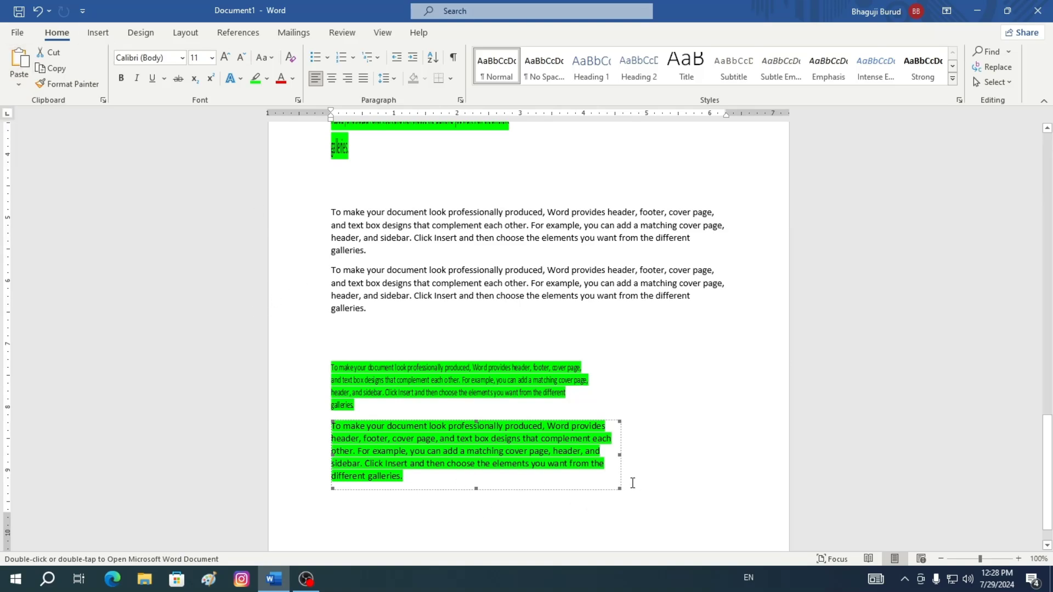
key("ctrl+z")
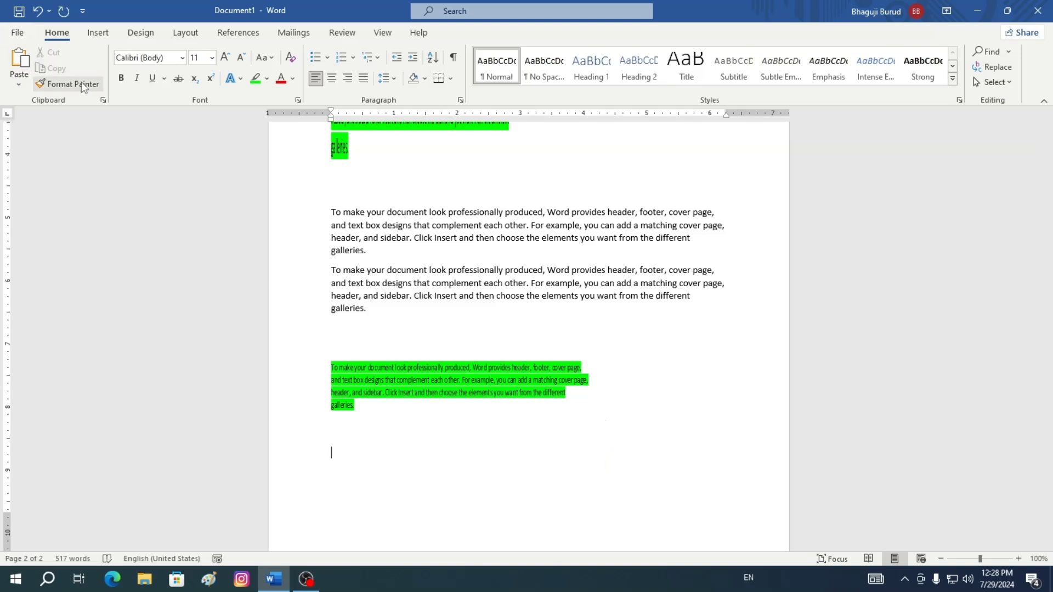
Paste the paragraph again through Paste Special as Unformatted Unicode Text
left_click(19, 85)
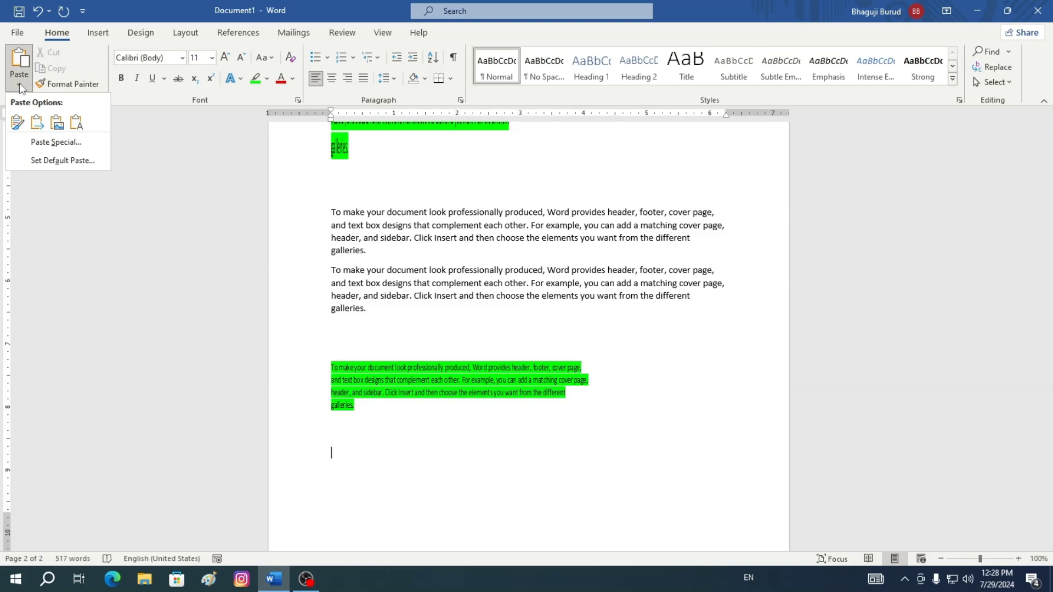
left_click(61, 143)
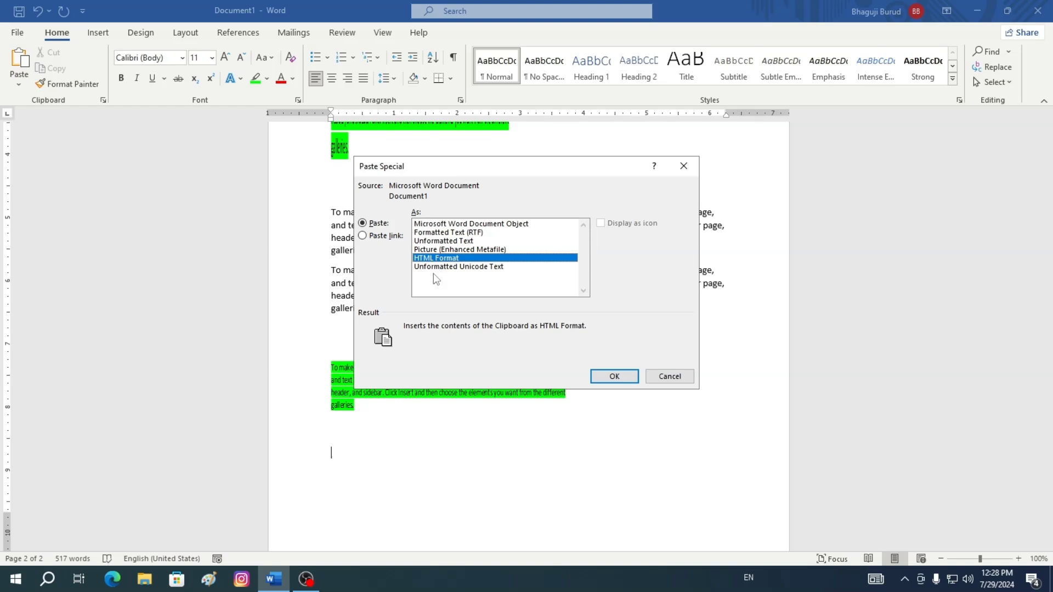
left_click(482, 268)
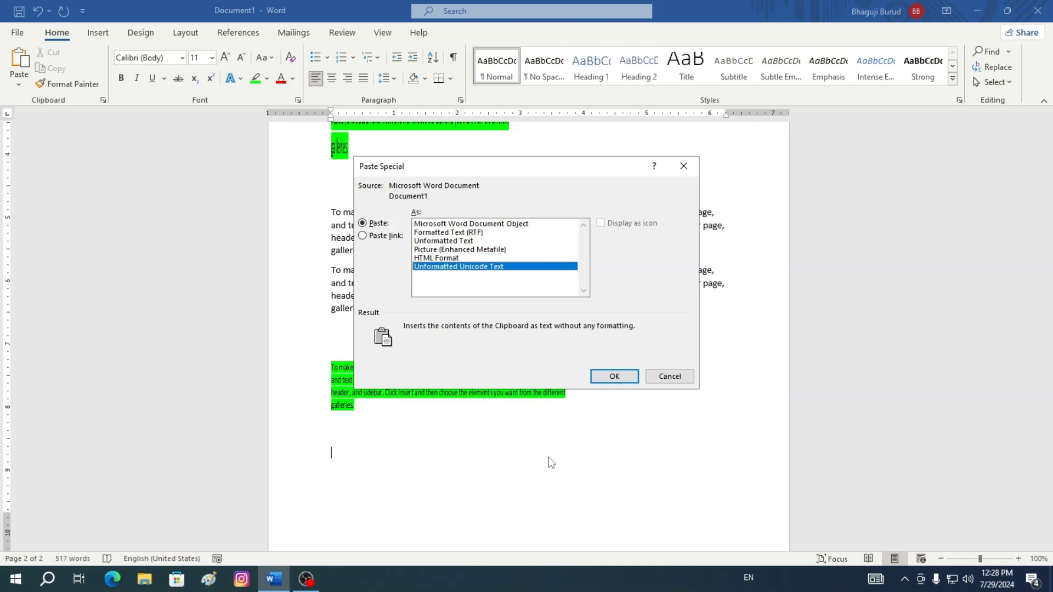
left_click(614, 377)
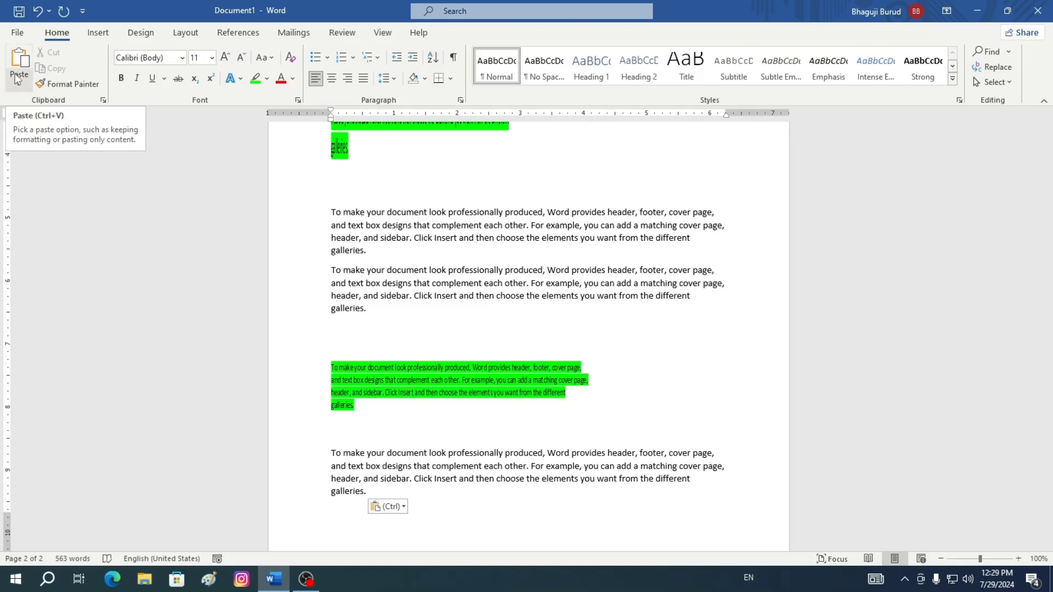
Open the Clipboard pane, clear all its items, and close the pane
left_click(362, 334)
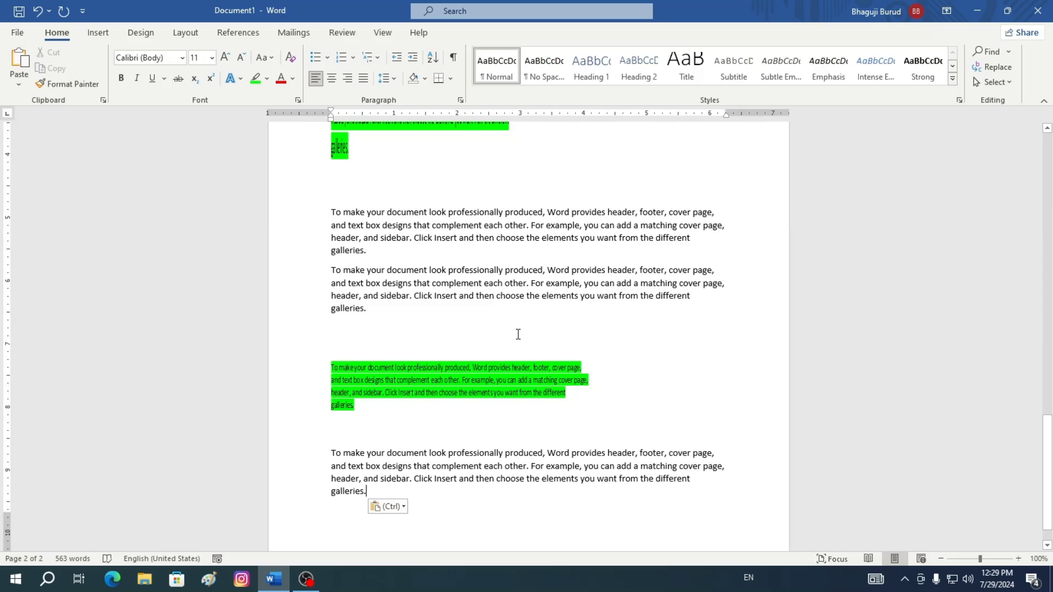
left_click(103, 101)
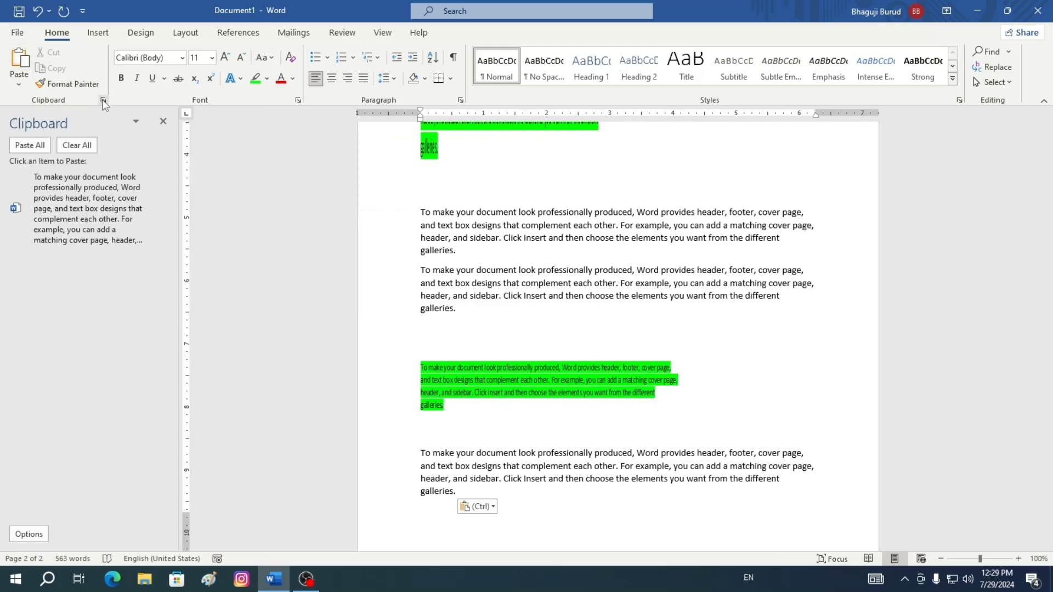
left_click(84, 148)
left_click(137, 120)
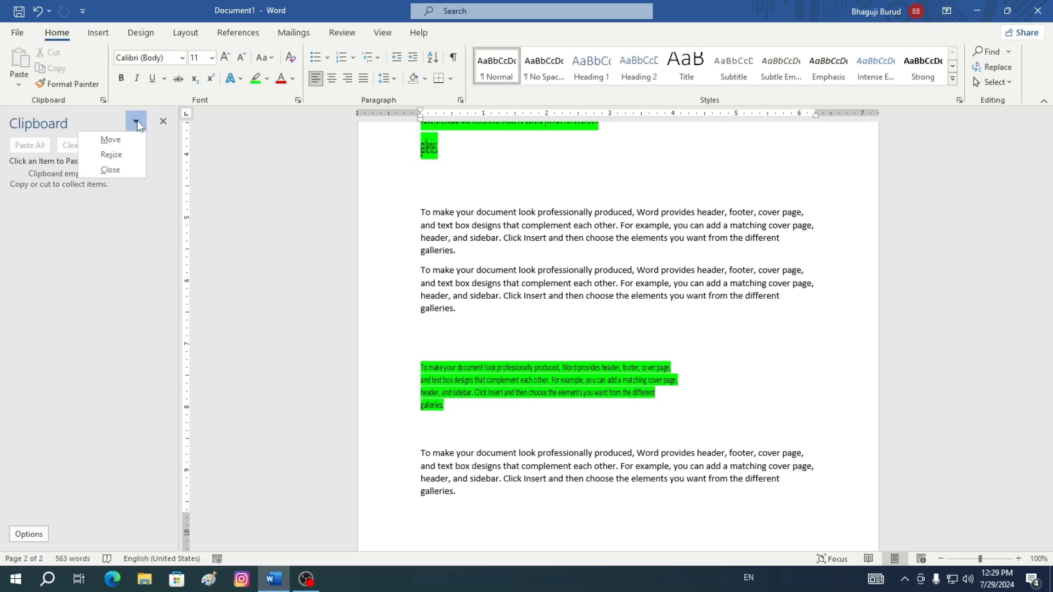
left_click(114, 175)
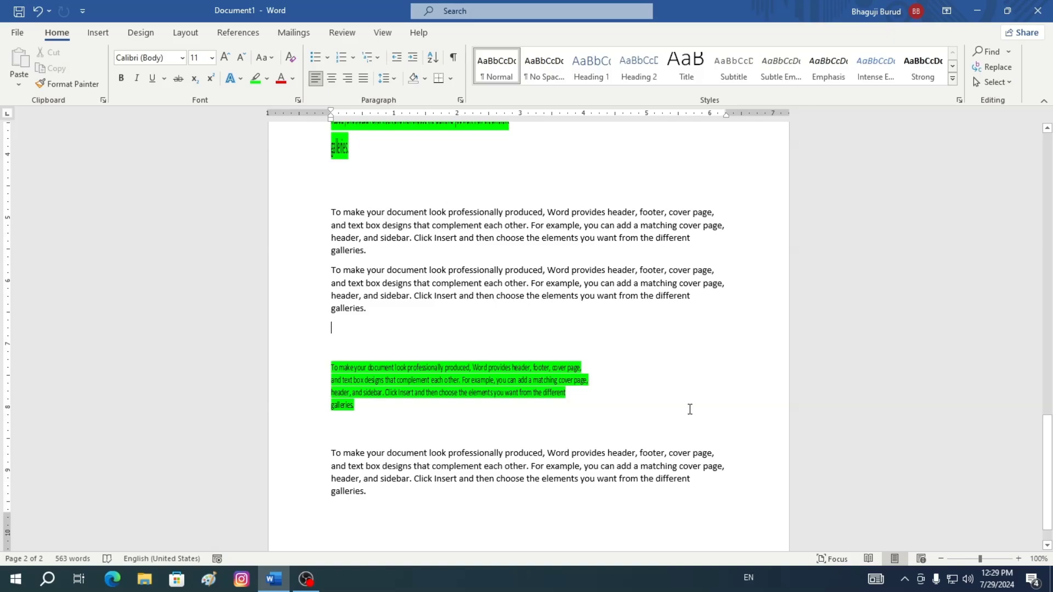
Highlight the first line of the document's opening paragraph in pink
scroll(680, 352, "down", 1)
scroll(689, 410, "up", 3)
scroll(689, 410, "up", 15)
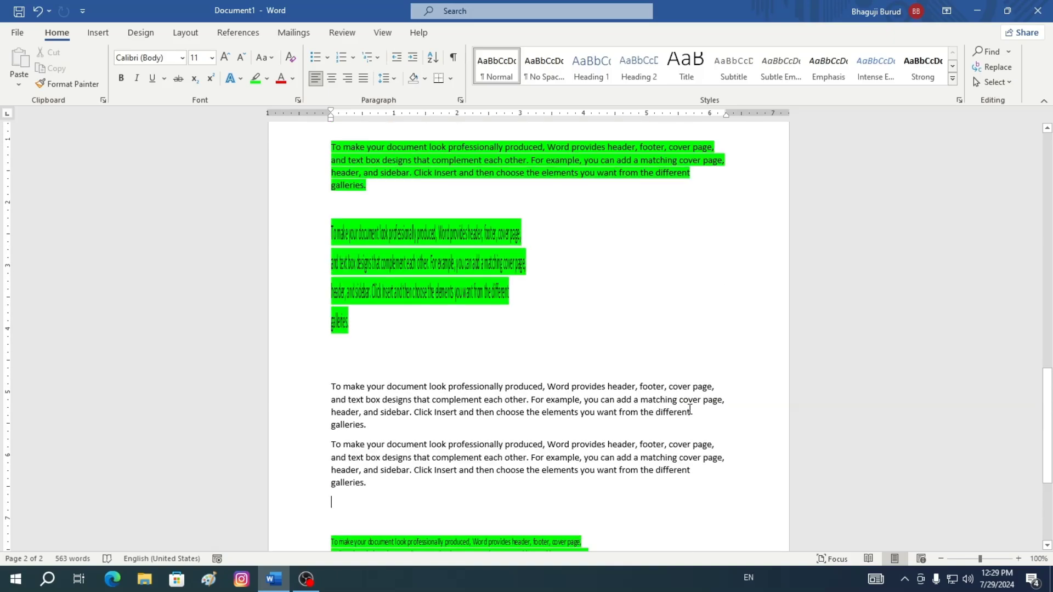
scroll(690, 409, "up", 10)
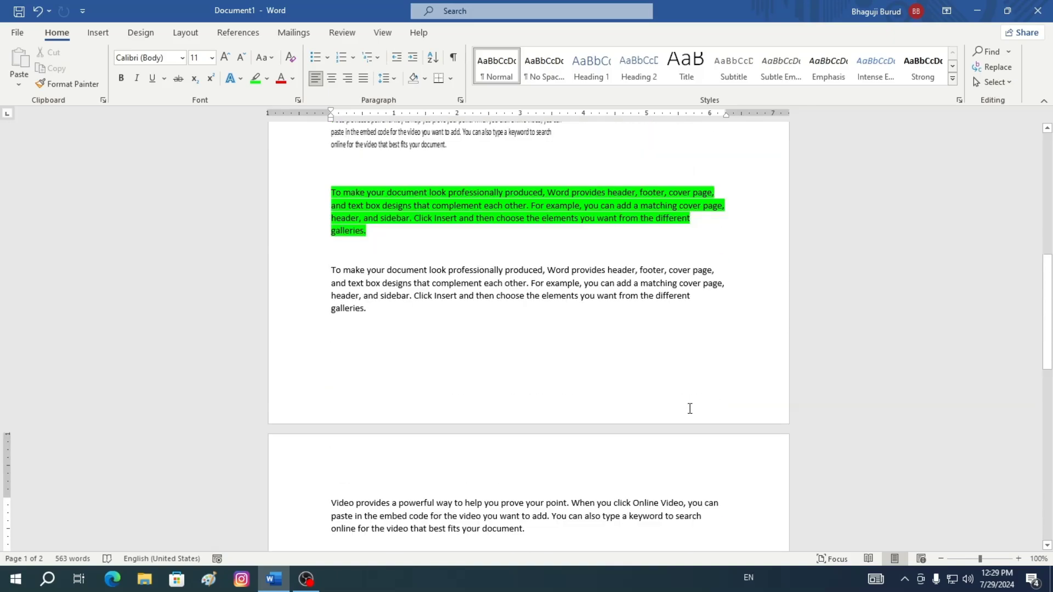
scroll(689, 410, "up", 3)
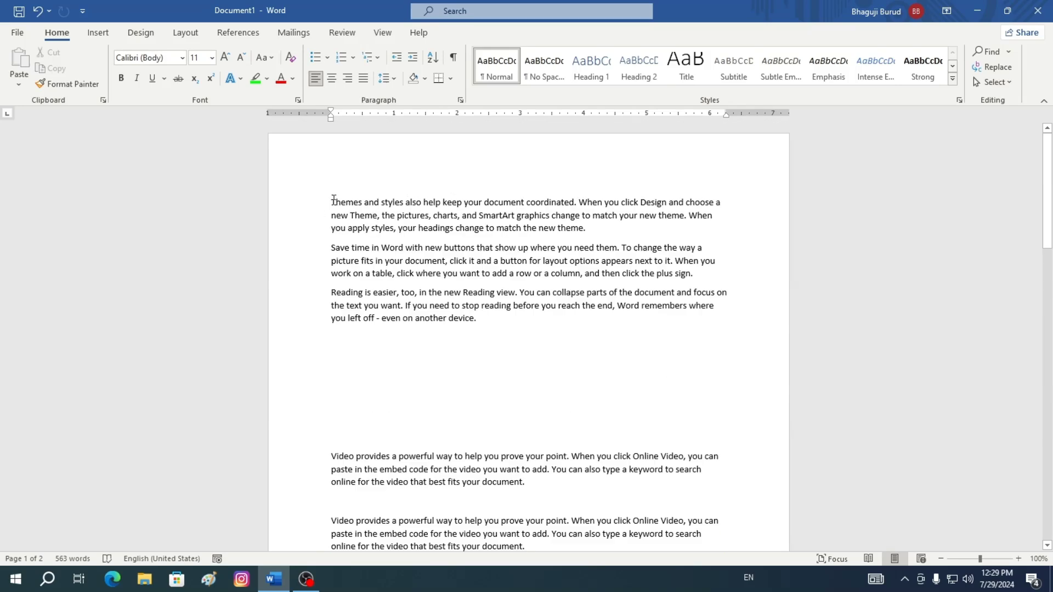
left_click_drag(333, 200, 729, 199)
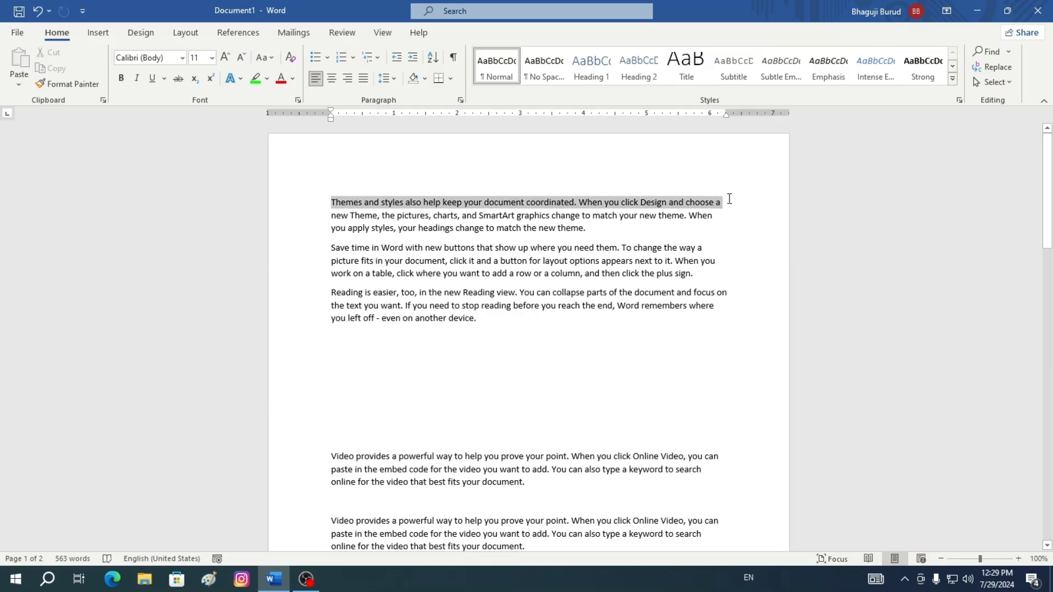
left_click(267, 80)
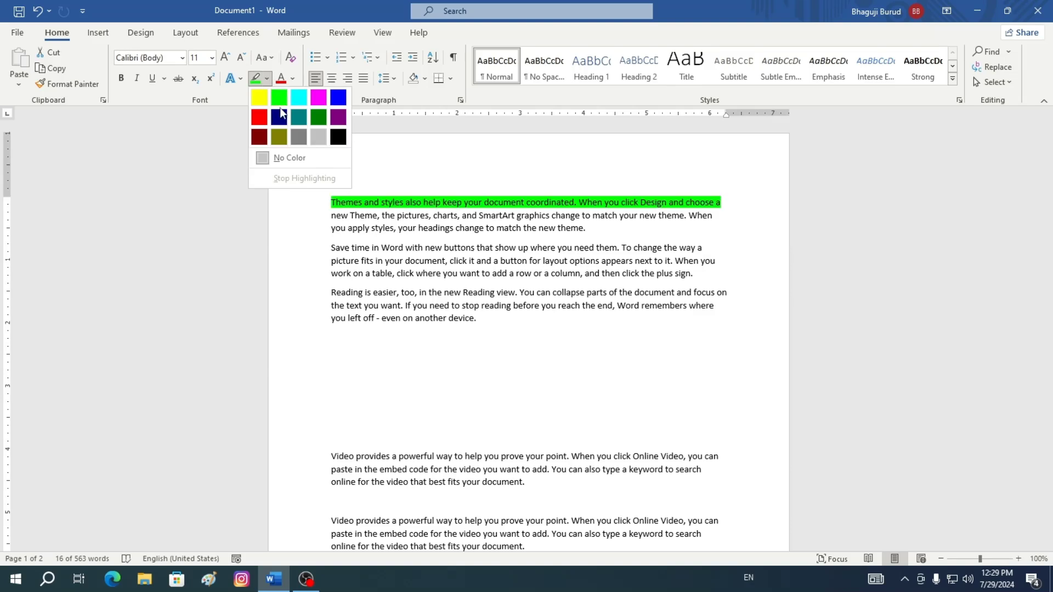
left_click(318, 97)
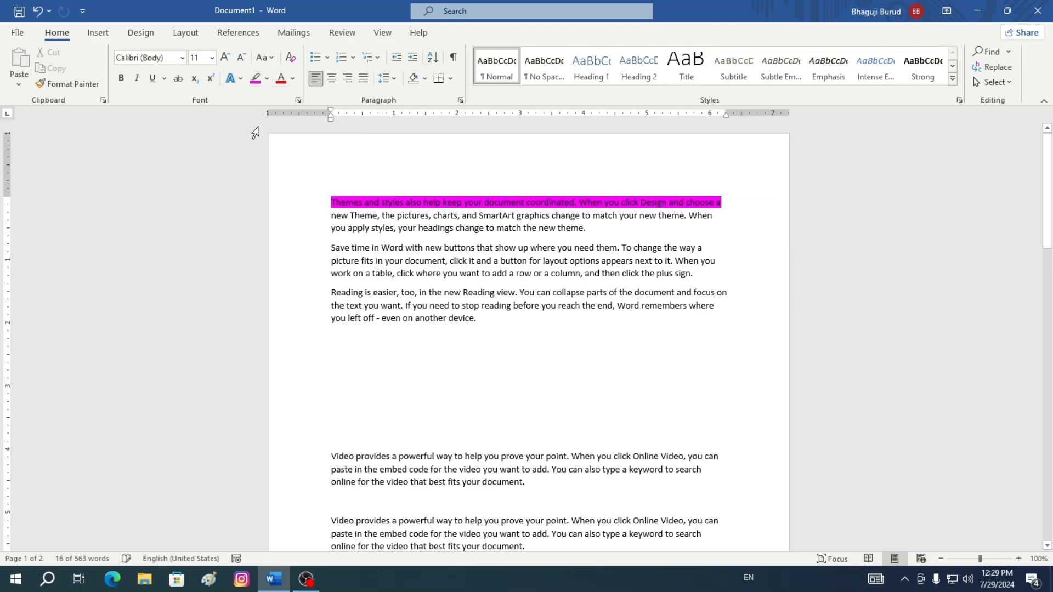
Enlarge the second line of the opening paragraph to 16 pt and color it red
left_click(561, 254)
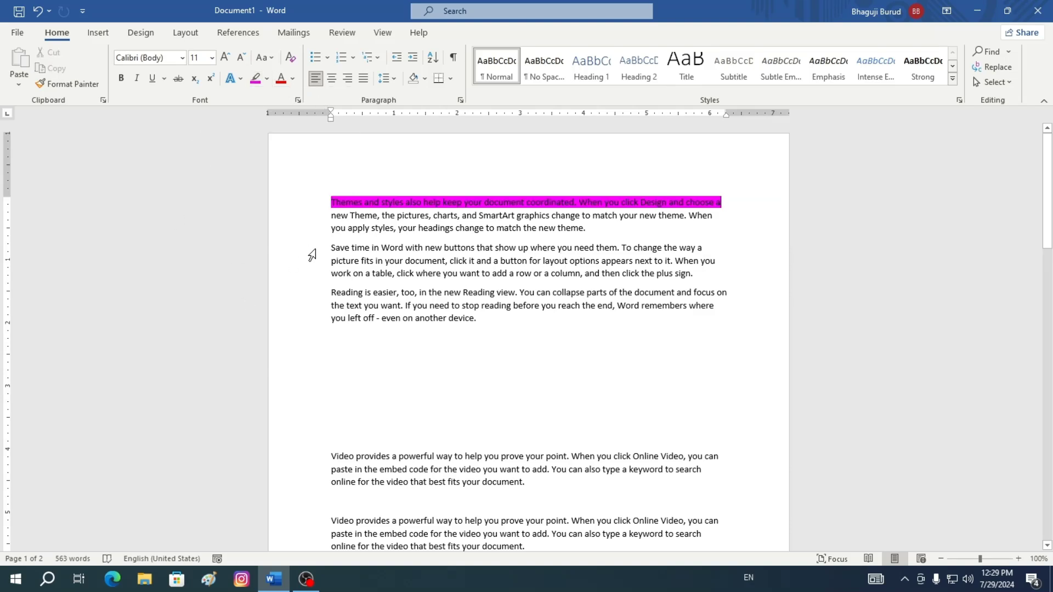
left_click_drag(332, 215, 742, 218)
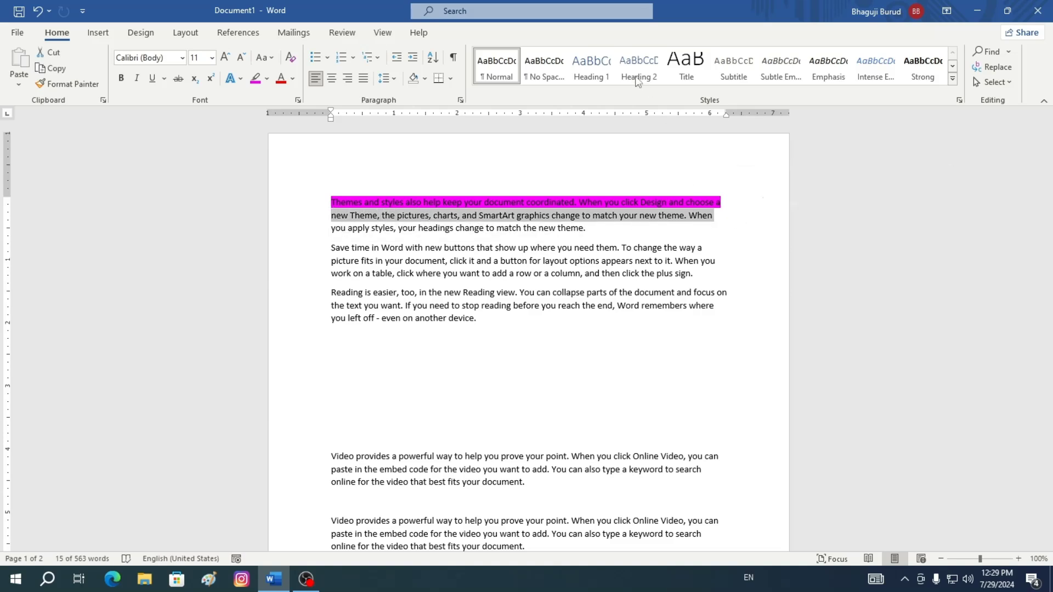
left_click(225, 57)
left_click(225, 57)
left_click(225, 58)
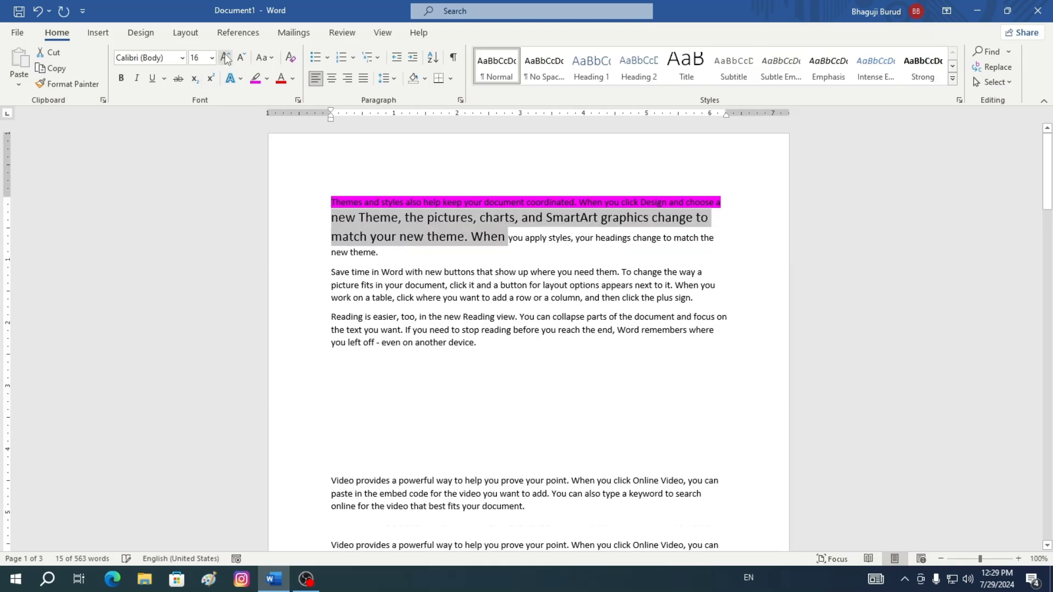
left_click(280, 79)
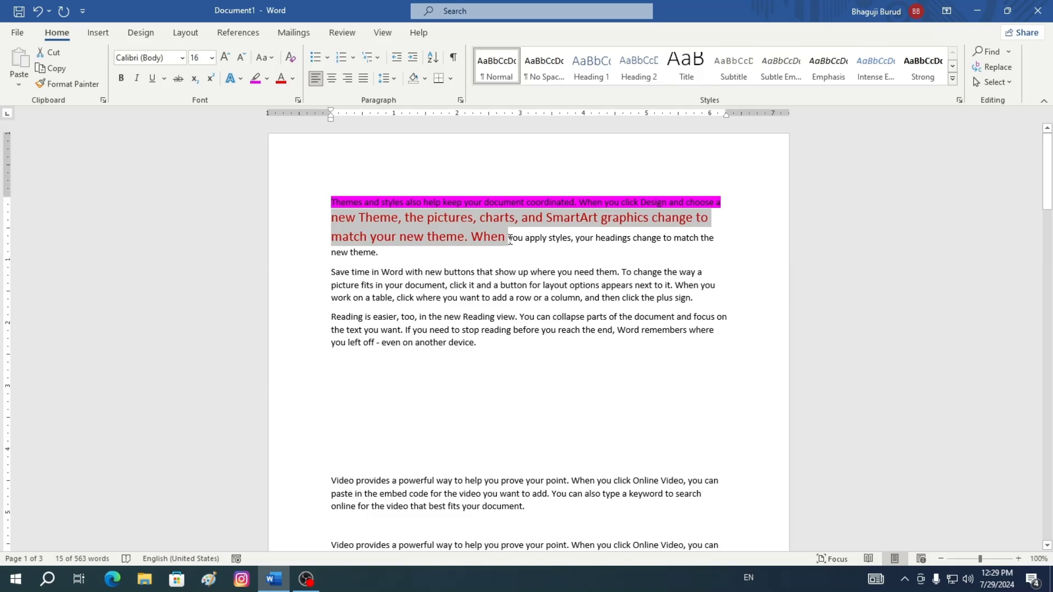
Make the remainder of the opening paragraph, after the enlarged red text, bold and underlined
left_click_drag(510, 239, 726, 259)
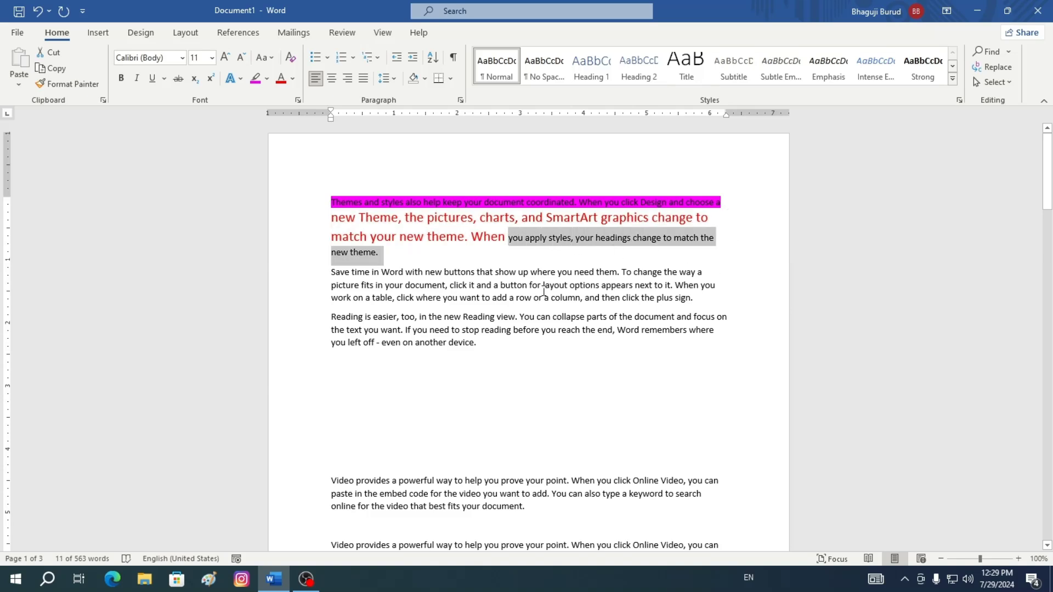
left_click(120, 81)
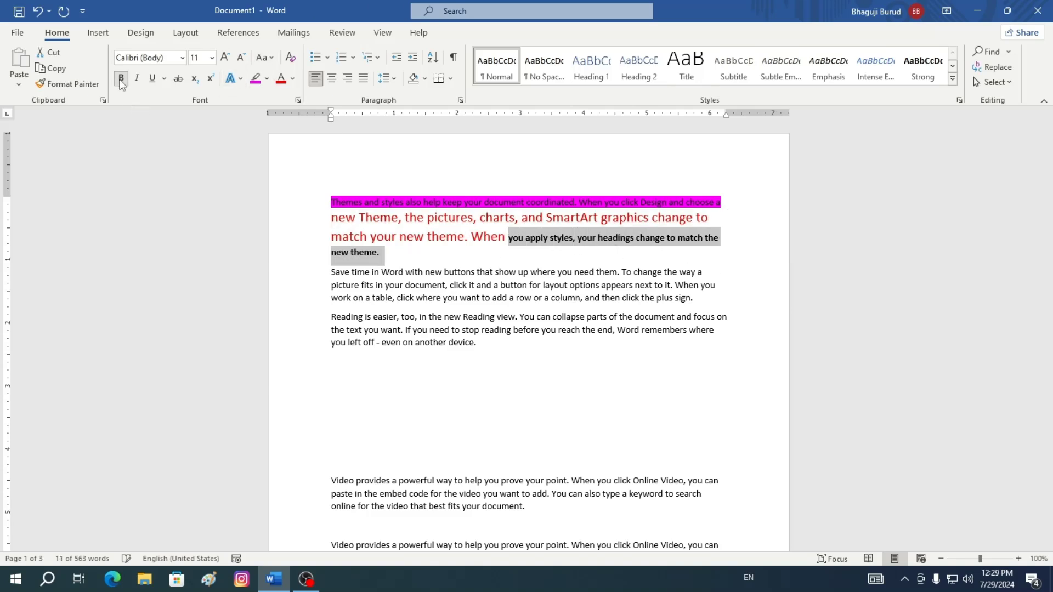
left_click(153, 79)
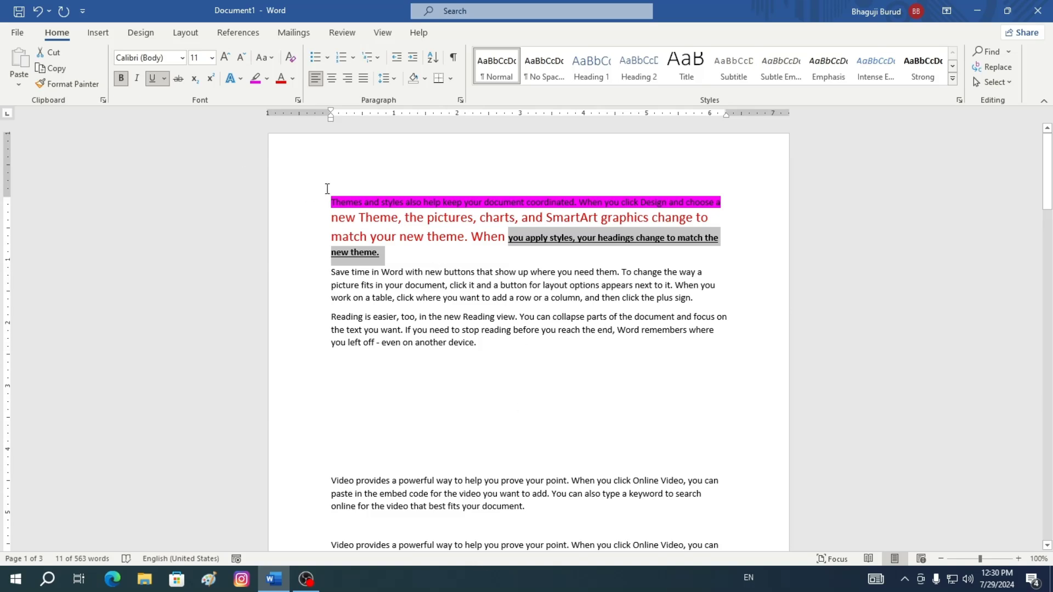
Use Format Painter to copy the opening paragraph's pink highlight onto the first Video paragraph
left_click_drag(330, 202, 667, 253)
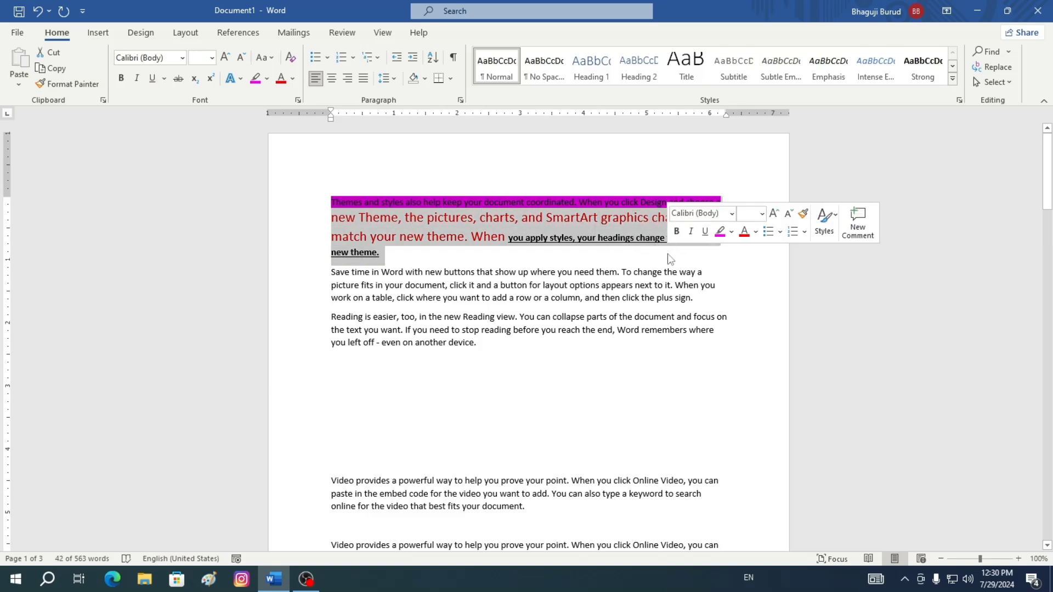
left_click(75, 85)
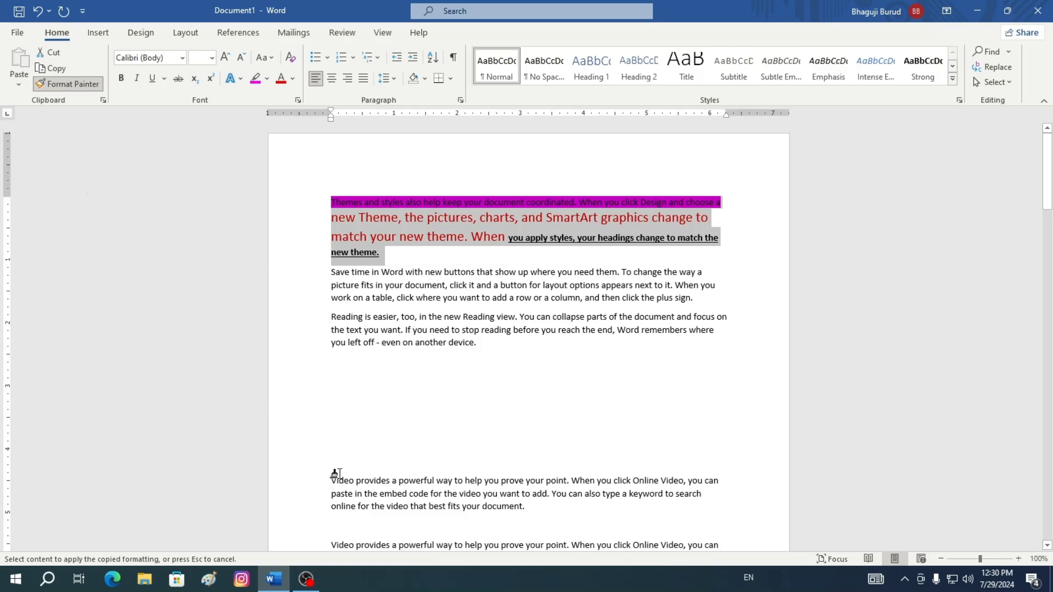
mouse_move(336, 473)
left_mouse_down()
mouse_move(706, 484)
mouse_move(729, 506)
left_mouse_up()
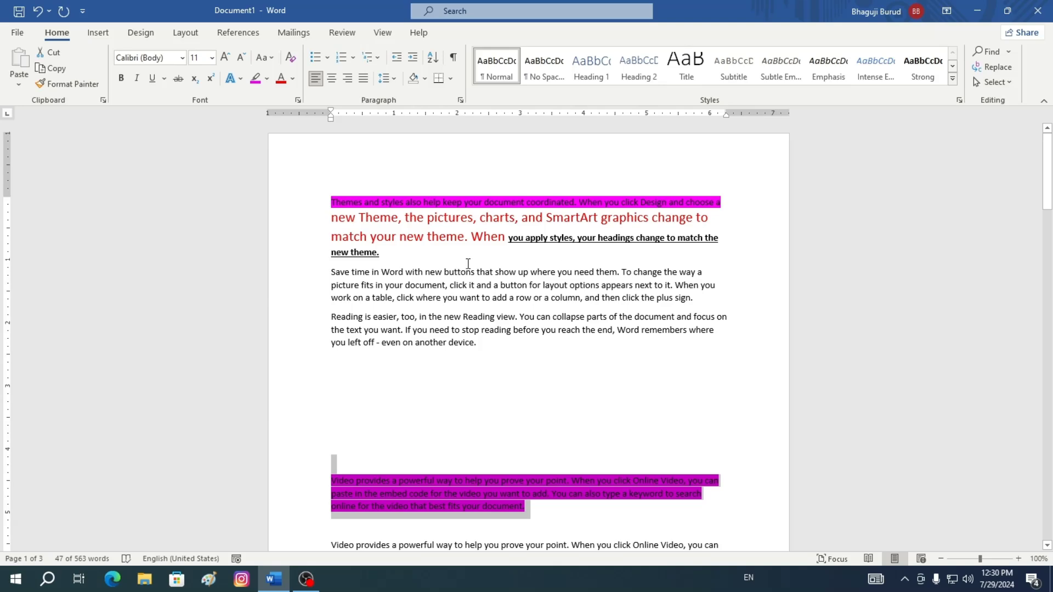
Lock Format Painter on the red 16 pt text and apply that formatting to the second Video paragraph
scroll(572, 382, "down", 1)
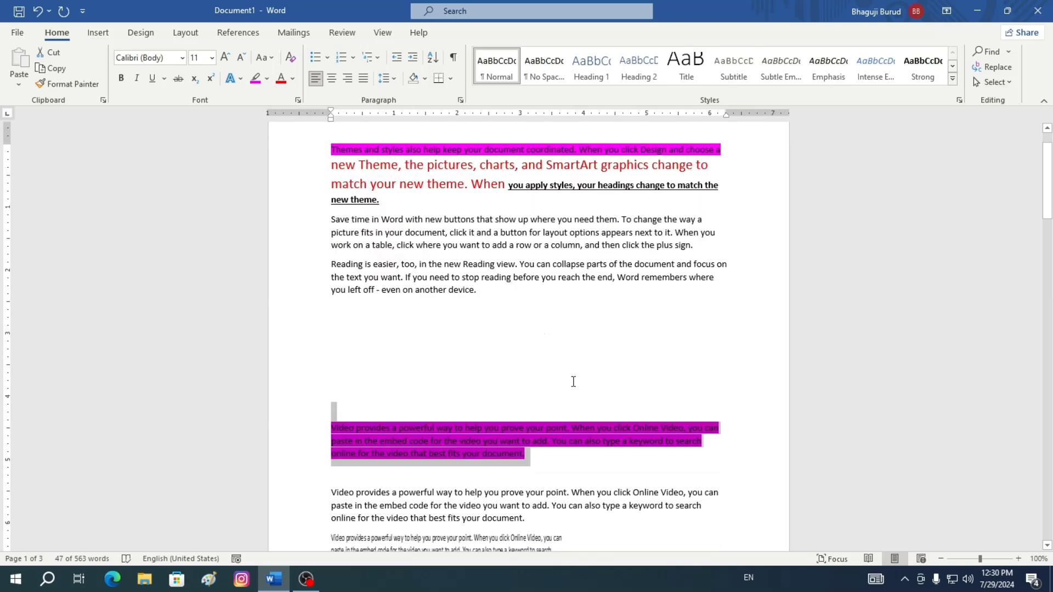
left_click(532, 339)
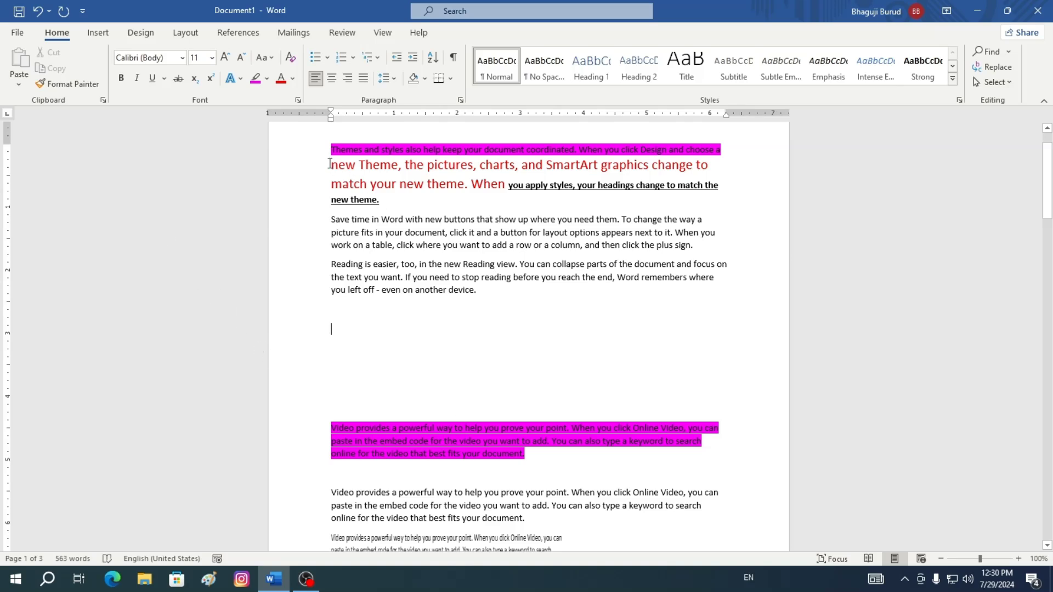
mouse_move(337, 165)
left_mouse_down()
mouse_move(724, 169)
mouse_move(724, 177)
mouse_move(383, 201)
mouse_move(507, 183)
left_mouse_up()
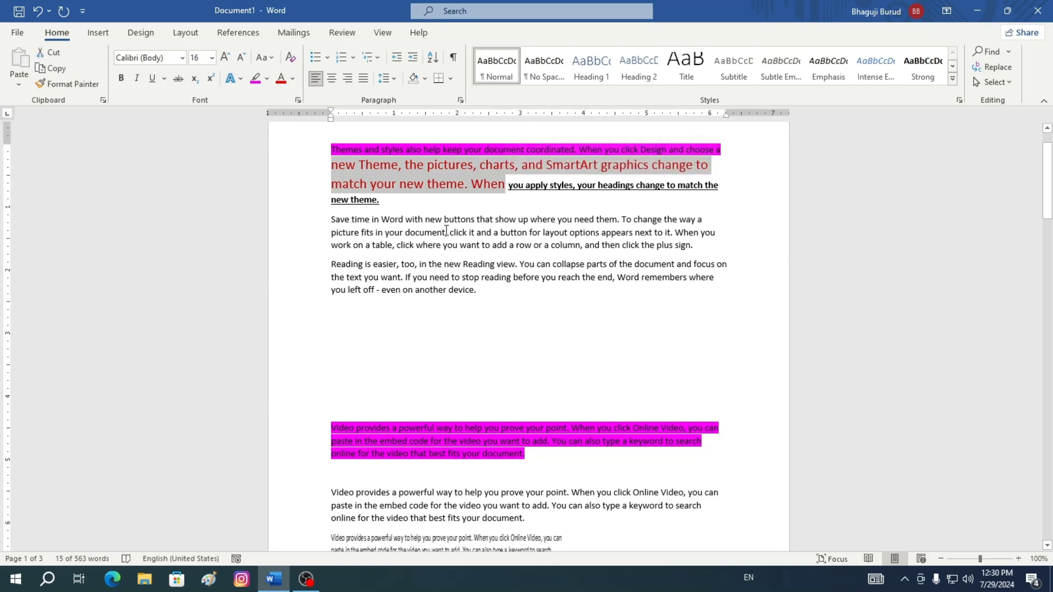
left_click(82, 91)
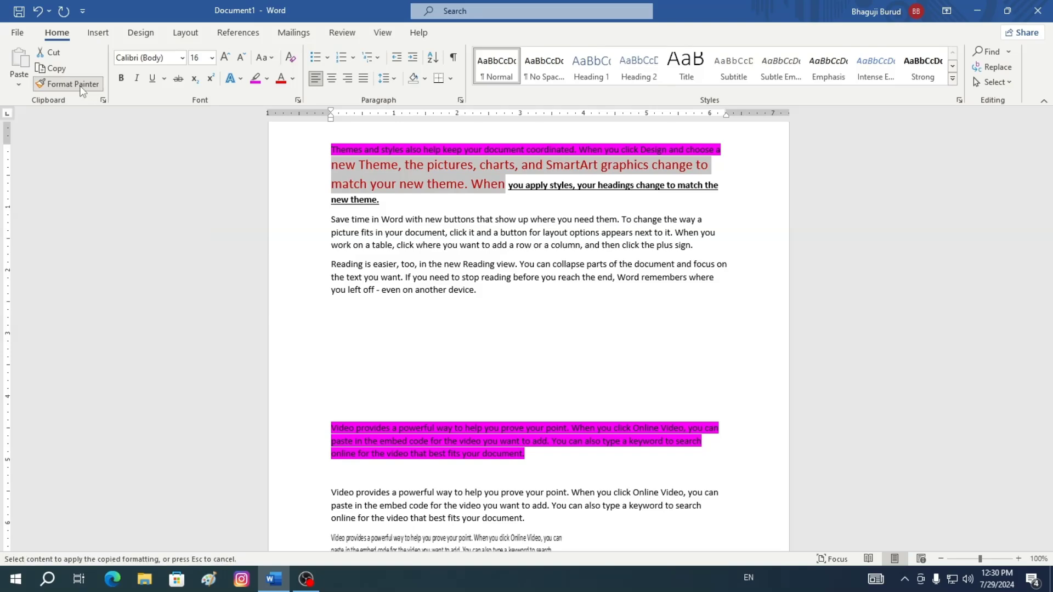
scroll(634, 453, "down", 3)
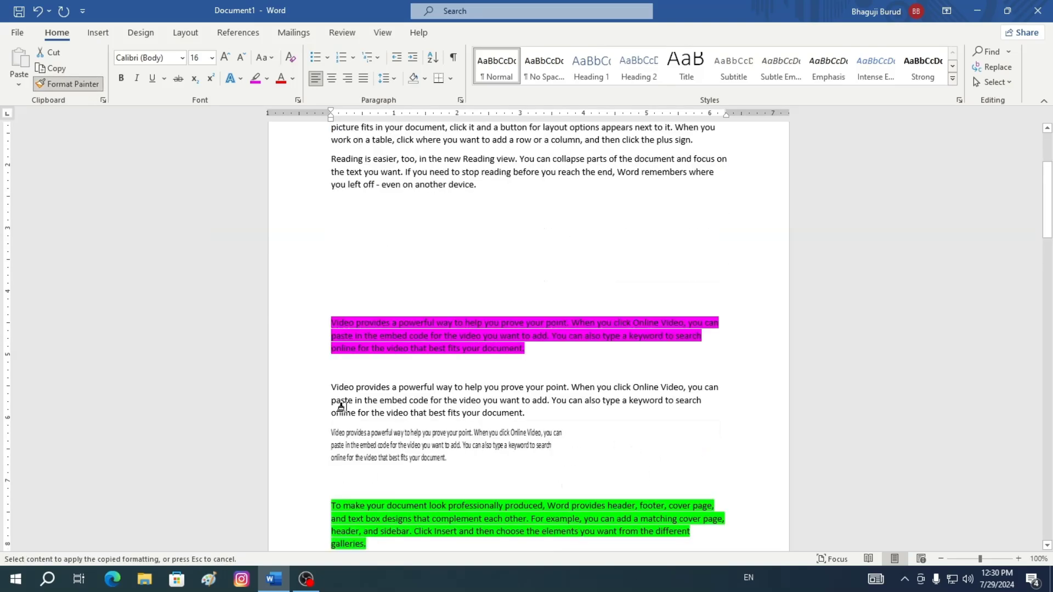
left_click_drag(333, 385, 678, 417)
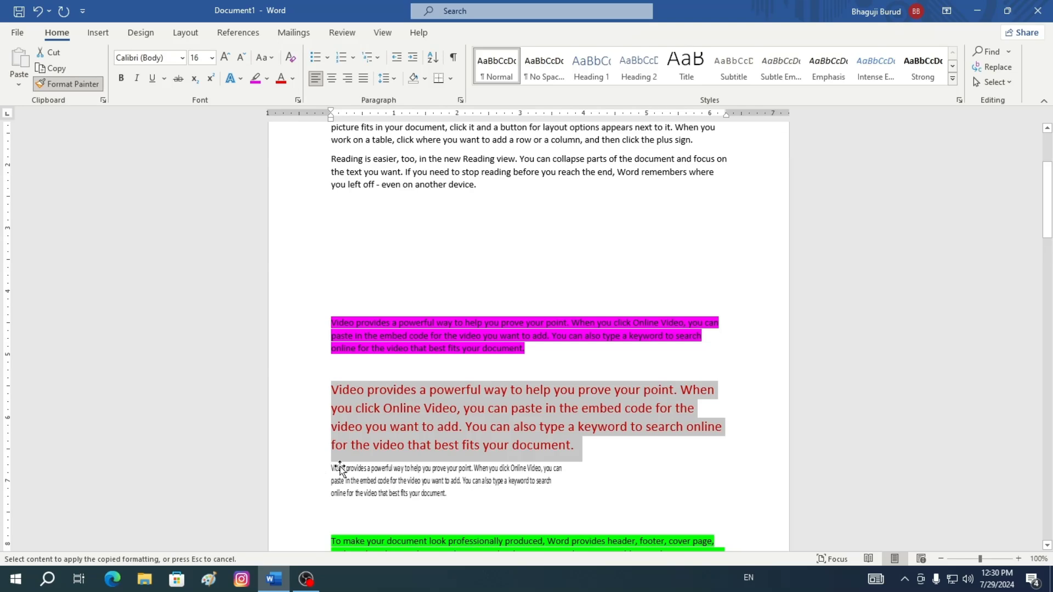
Apply the same red 16 pt formatting to the green 'To make your document' paragraph, then switch off Format Painter
scroll(482, 499, "down", 3)
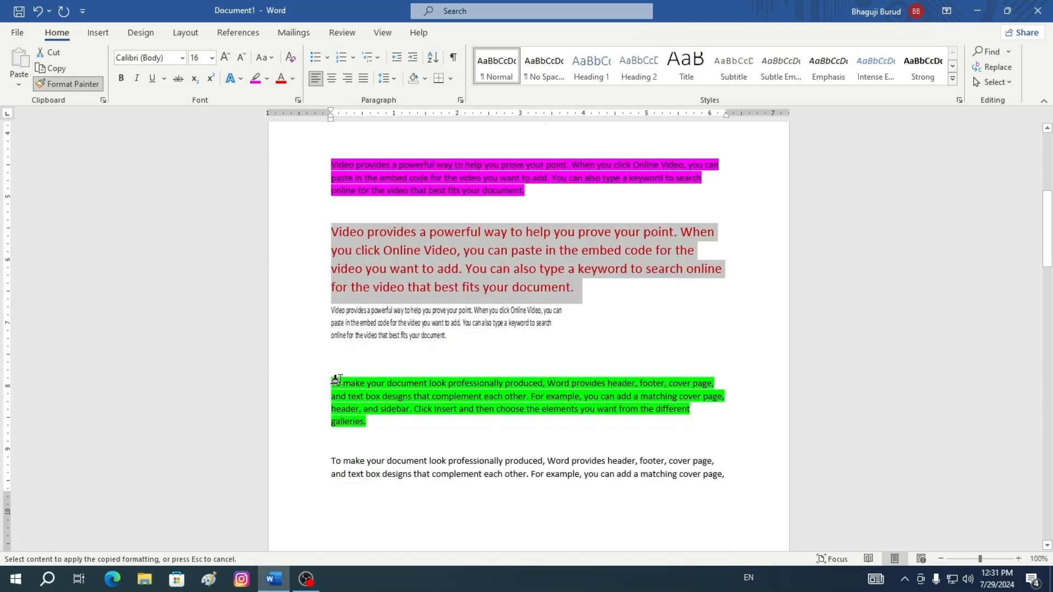
left_click_drag(335, 383, 662, 426)
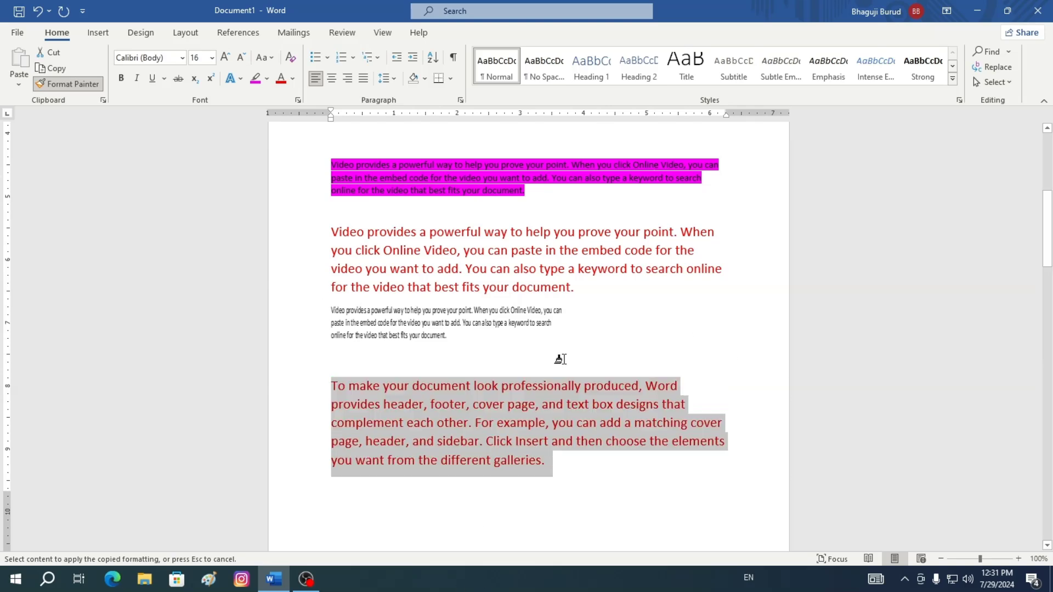
left_click(78, 86)
scroll(488, 434, "down", 3)
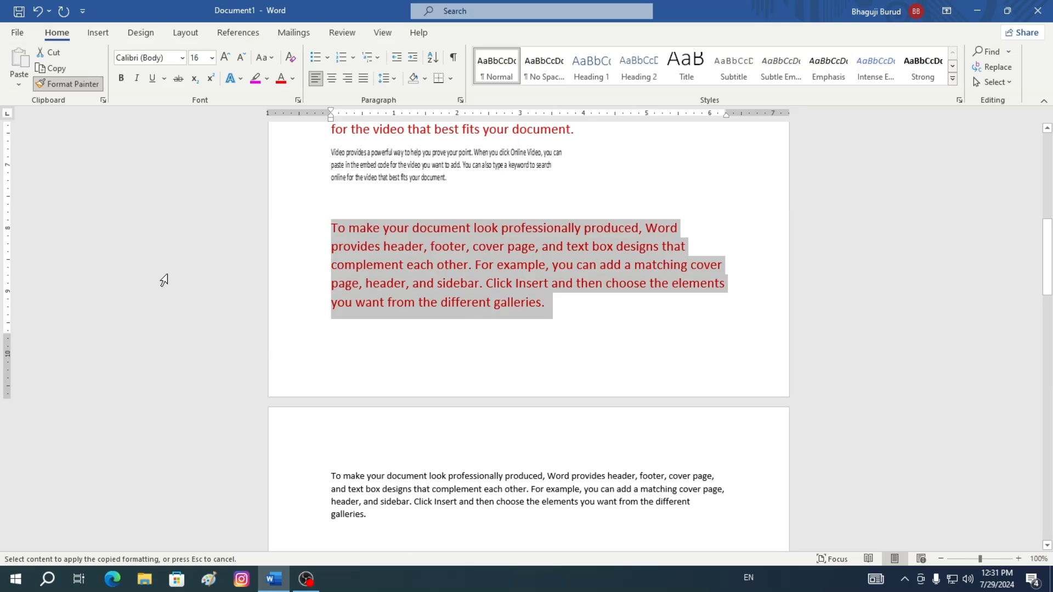
scroll(481, 151, "up", 3)
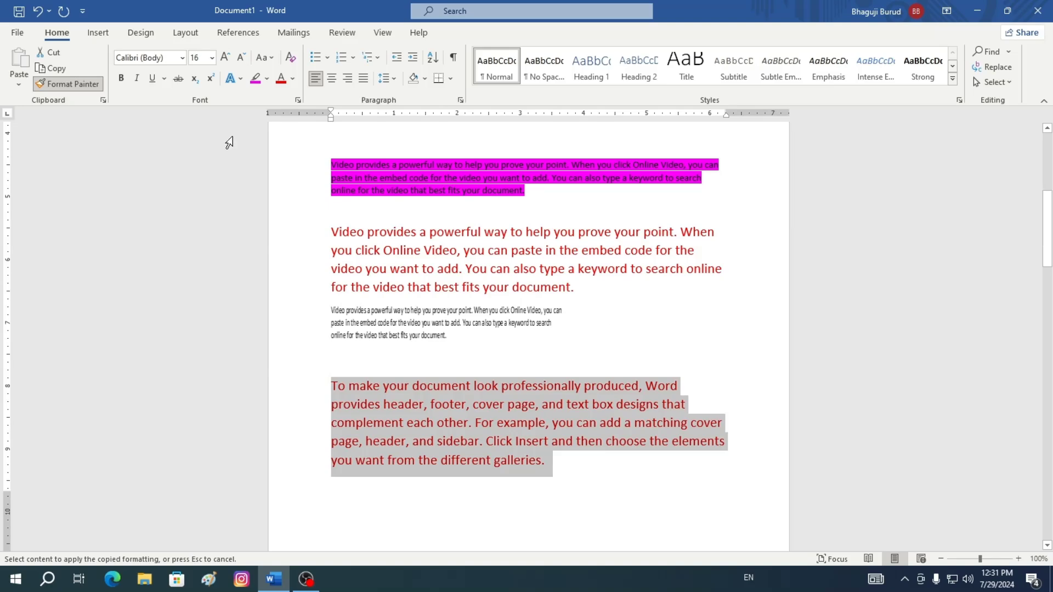
left_click(86, 86)
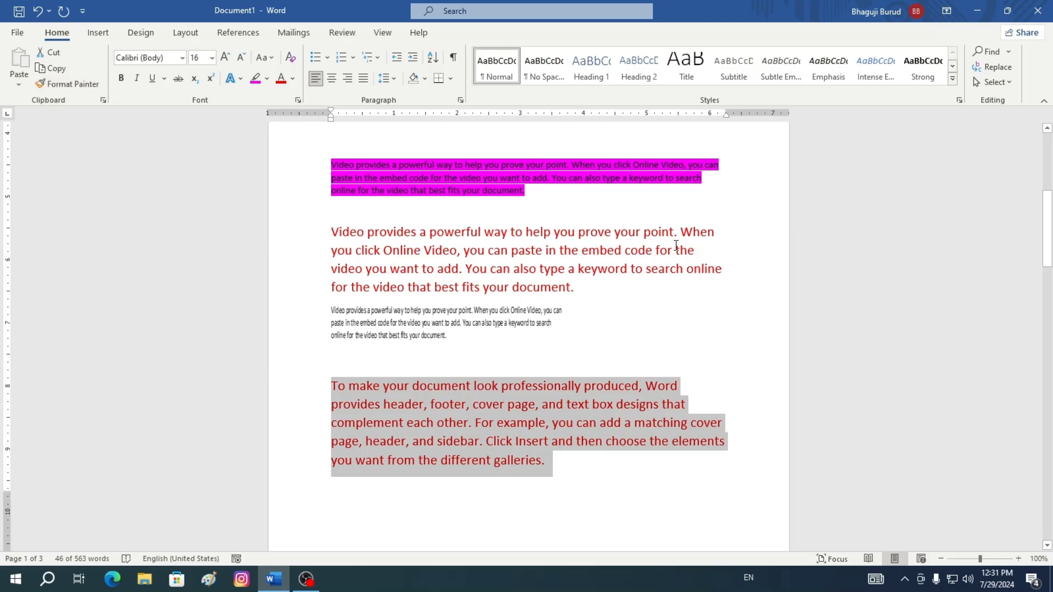
Copy the bold underlined formatting onto the first line of the Reading paragraph with Format Painter
scroll(586, 264, "up", 5)
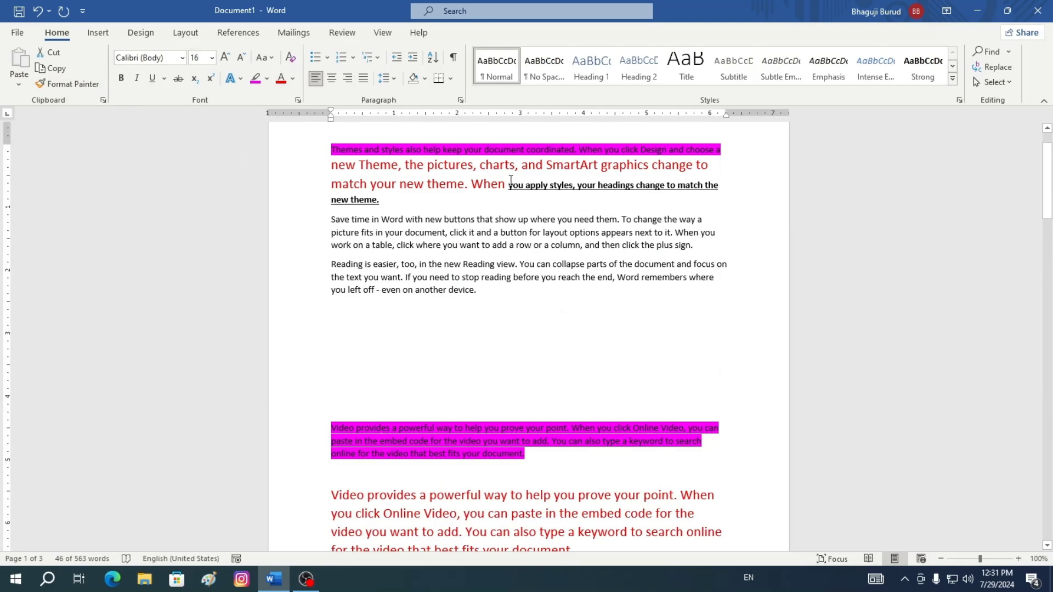
left_click_drag(509, 188, 655, 197)
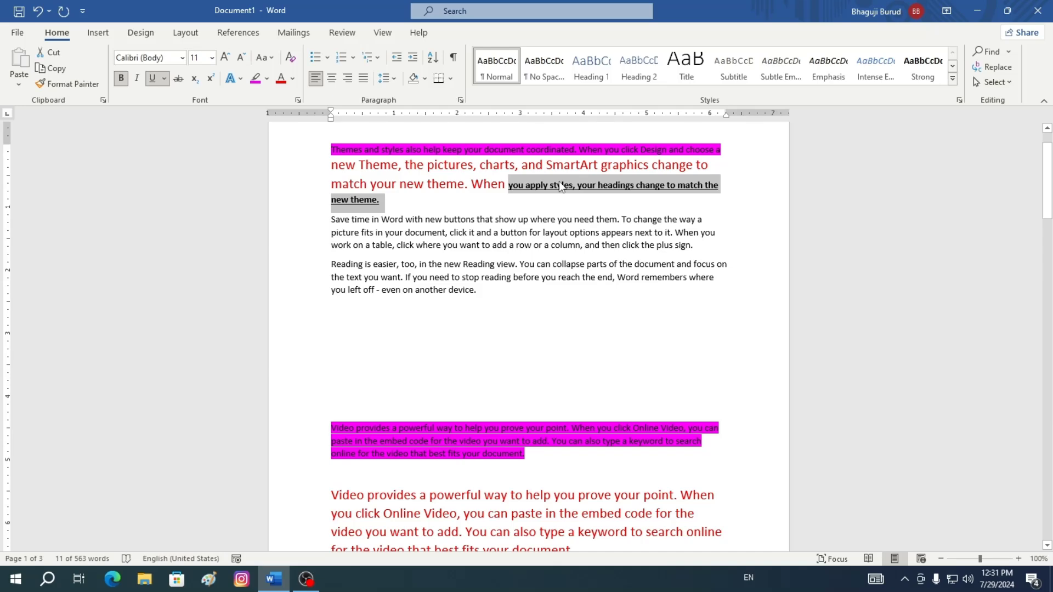
left_click(73, 82)
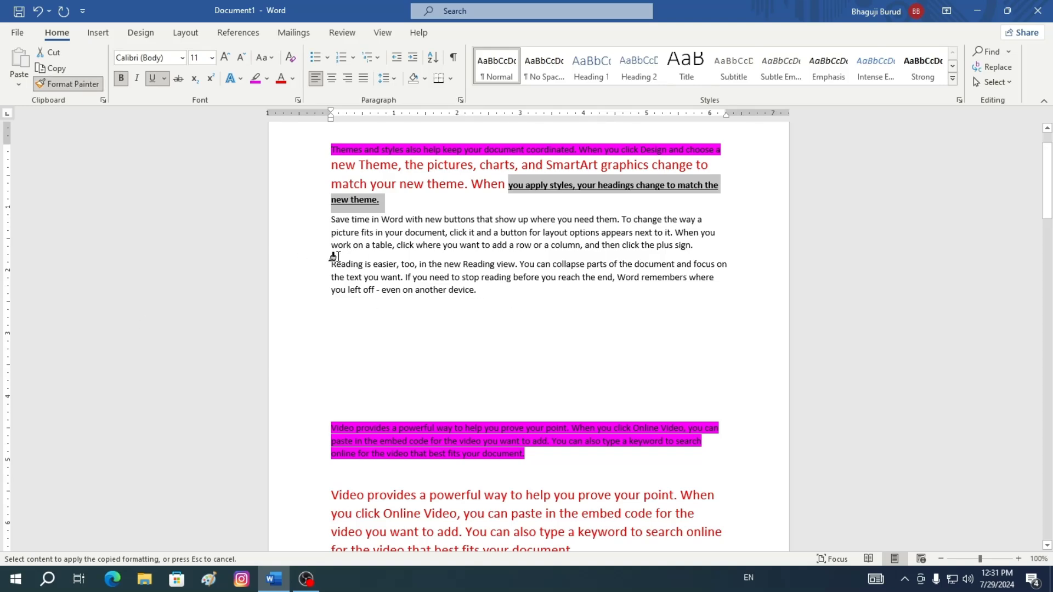
left_click_drag(334, 259, 729, 263)
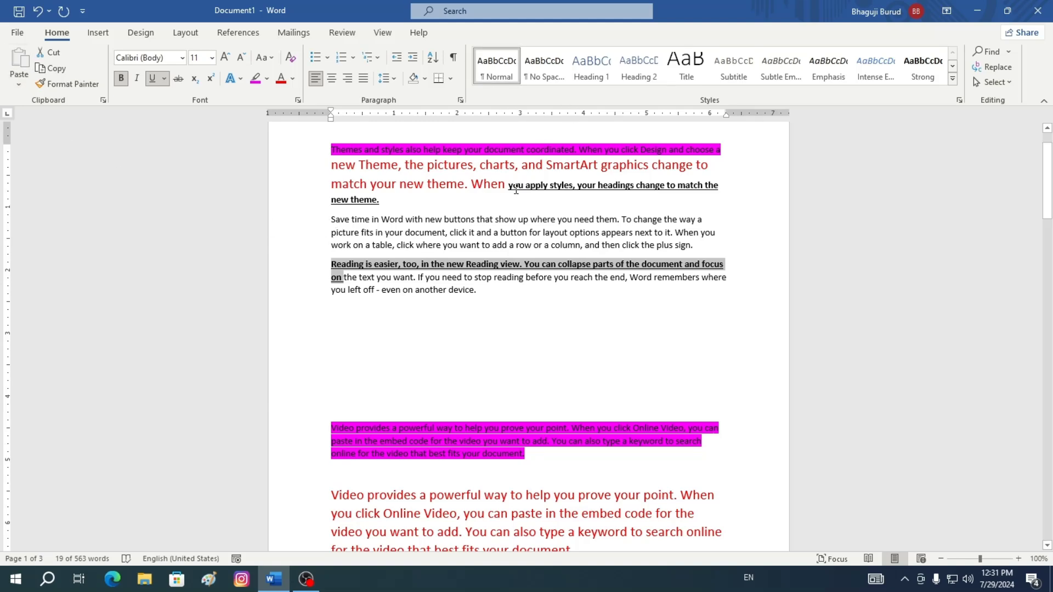
Lock Format Painter on the bold underlined text and apply it to the second line of the Save time paragraph
left_click_drag(509, 187, 731, 198)
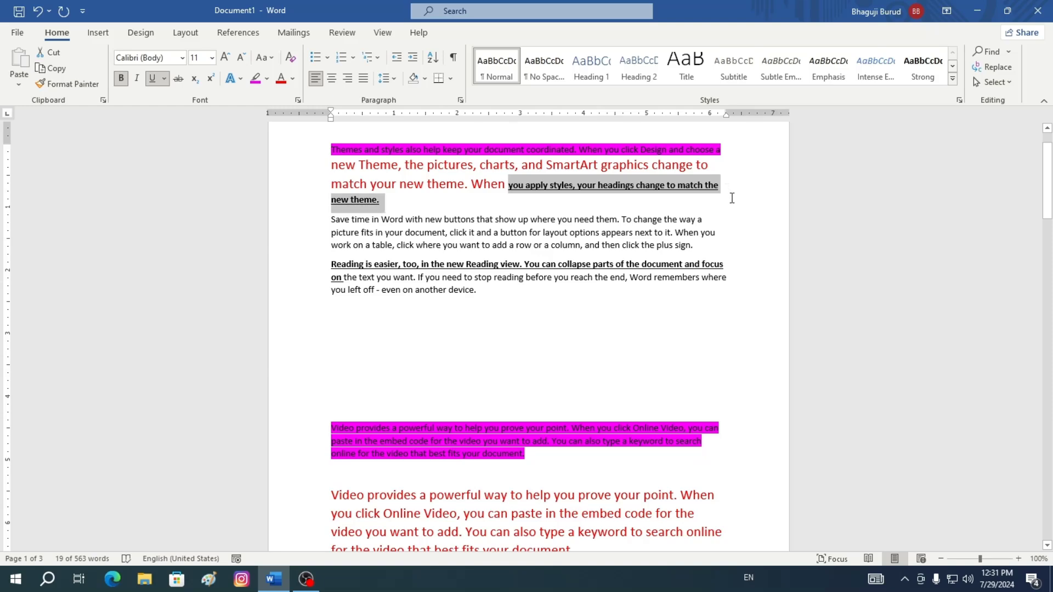
left_click(74, 84)
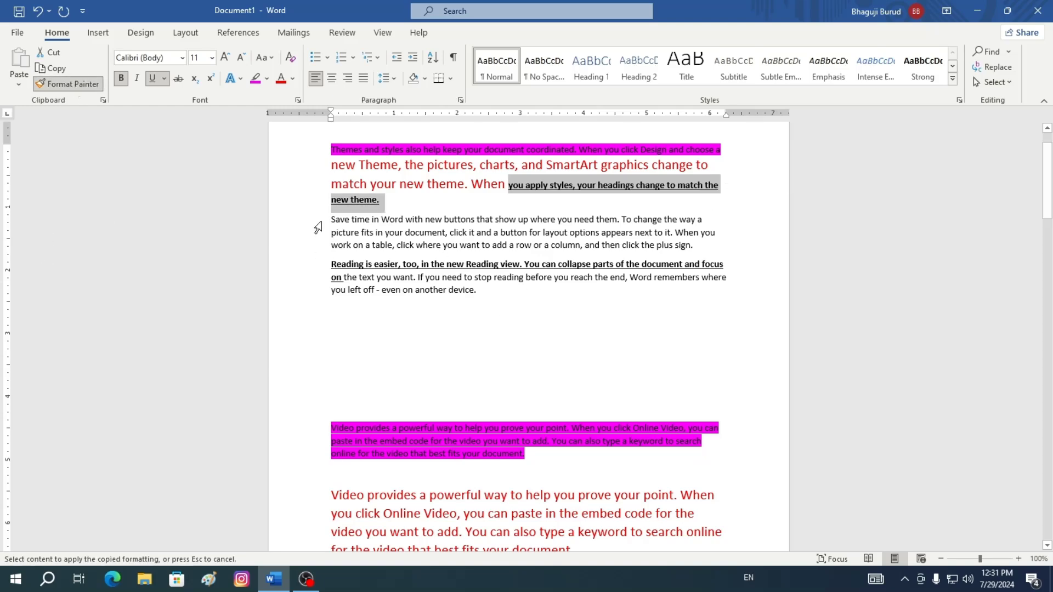
mouse_move(332, 232)
left_mouse_down()
mouse_move(444, 219)
mouse_move(724, 230)
left_mouse_up()
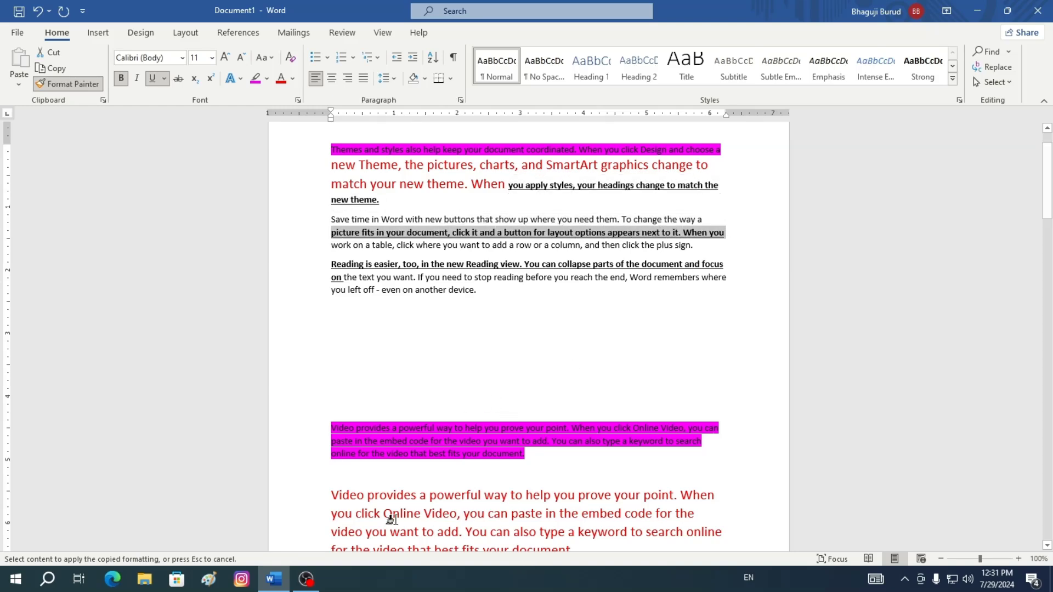
Apply the bold underlined formatting to the latter part of the enlarged red Video paragraph
left_click_drag(339, 511, 686, 501)
scroll(662, 291, "down", 4)
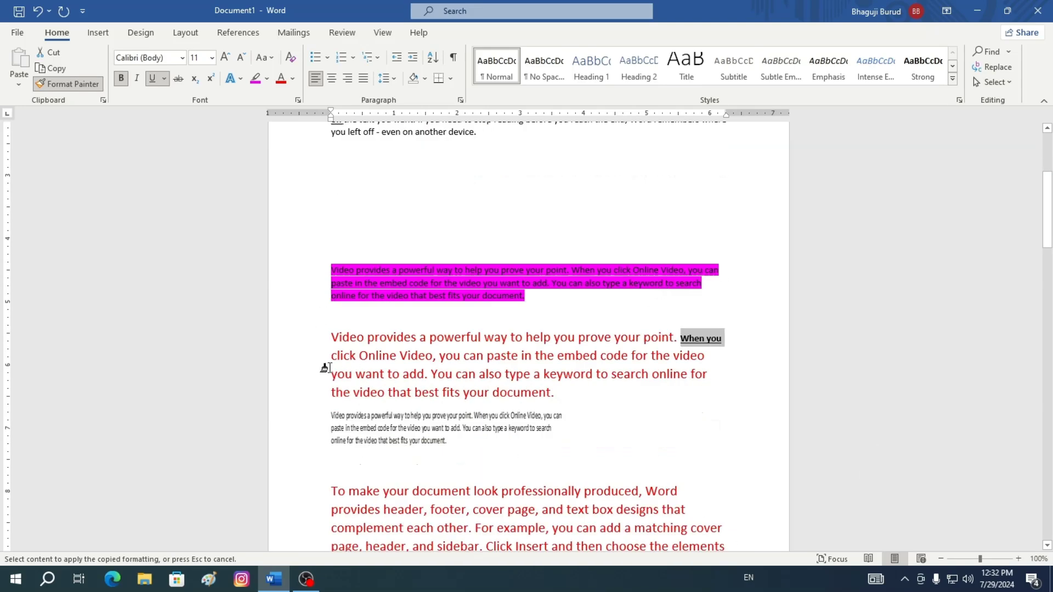
left_click_drag(329, 369, 643, 389)
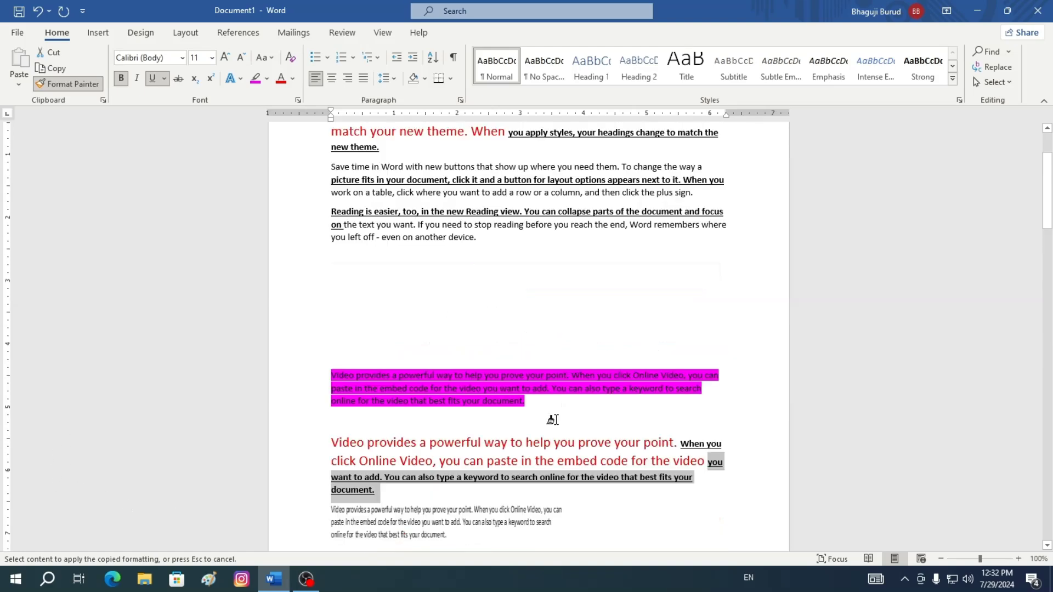
Scroll through the document to review the formatting applied so far
scroll(551, 423, "up", 2)
scroll(555, 228, "up", 2)
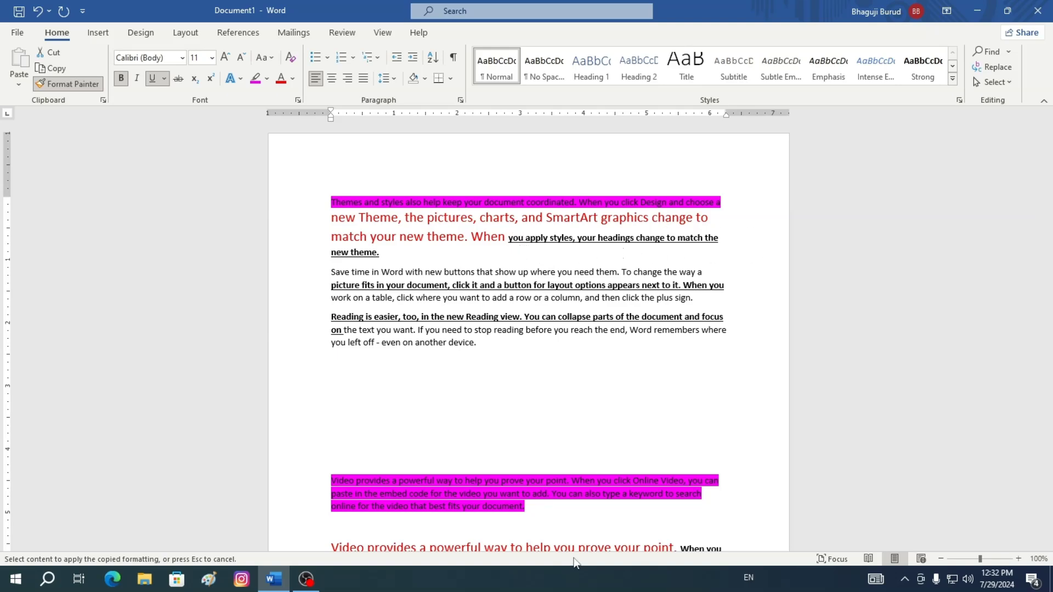
scroll(576, 455, "down", 3)
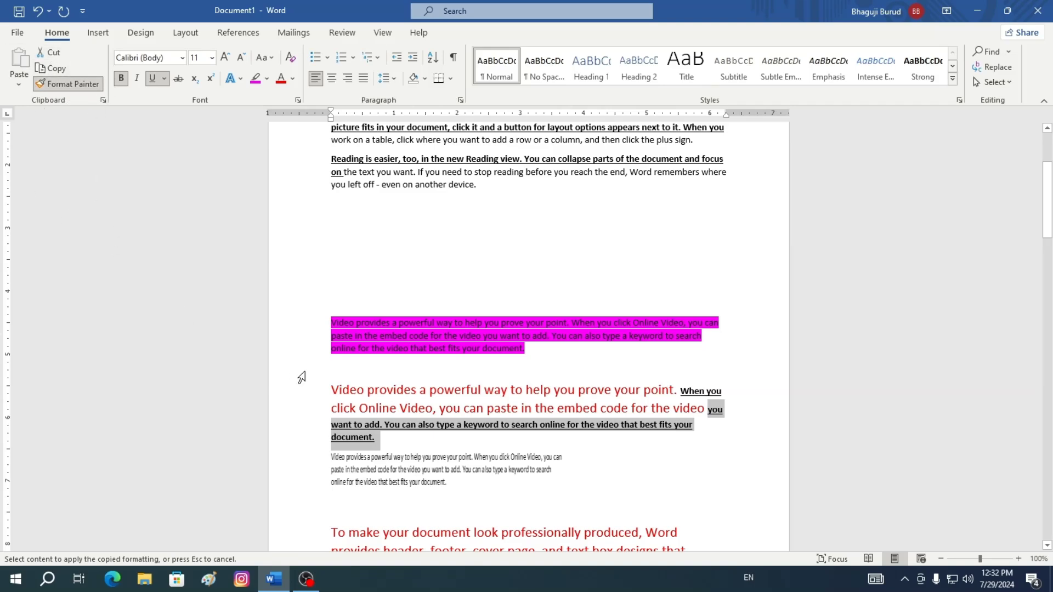
scroll(537, 439, "up", 3)
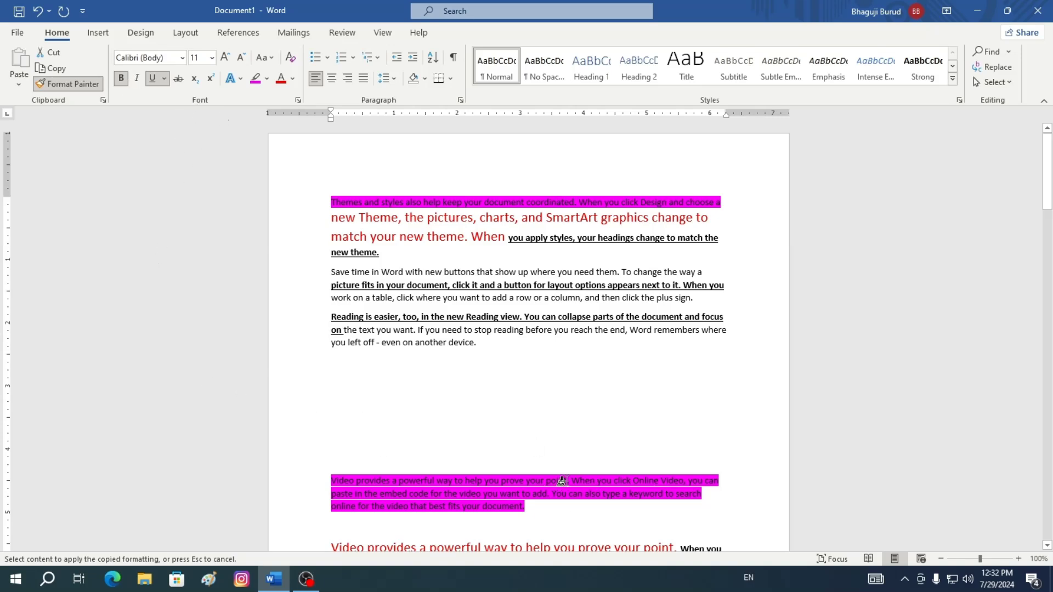
scroll(571, 482, "down", 10)
scroll(573, 477, "down", 15)
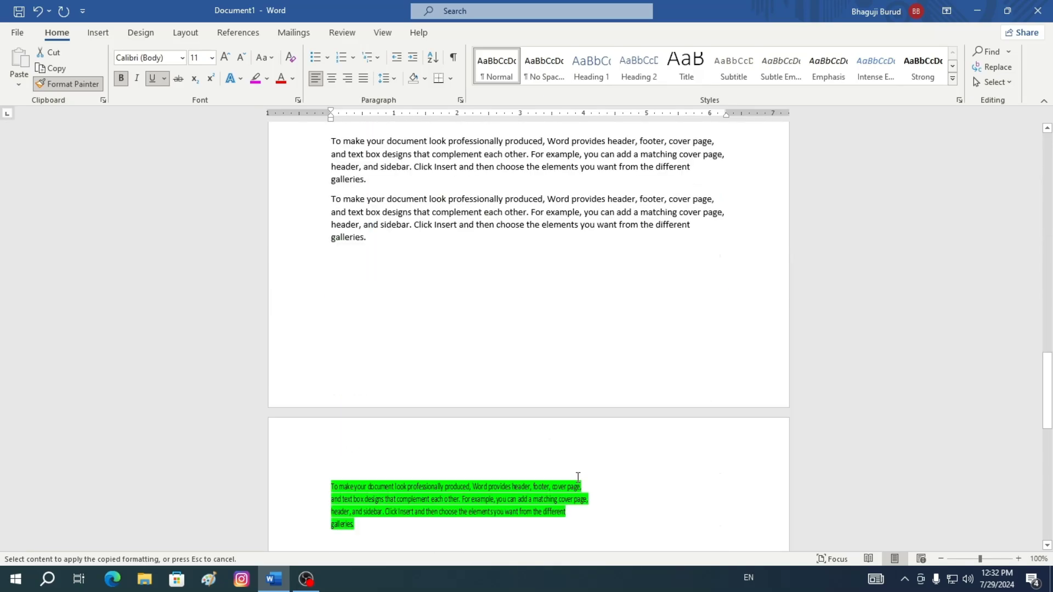
scroll(578, 474, "up", 20)
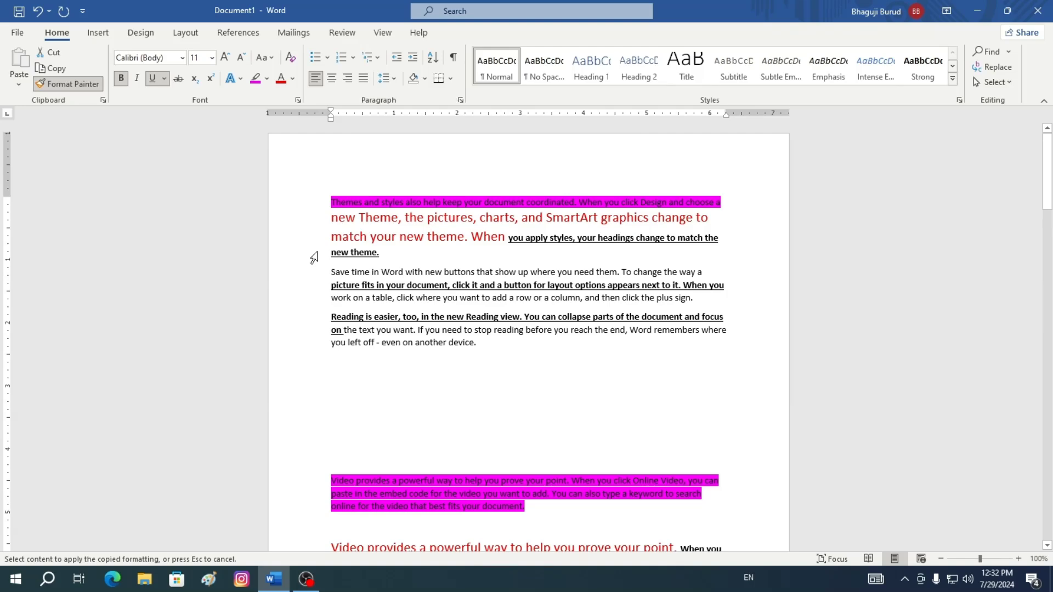
Clear the whole document and generate new sample text with =rand(10,4)
key("ctrl+a")
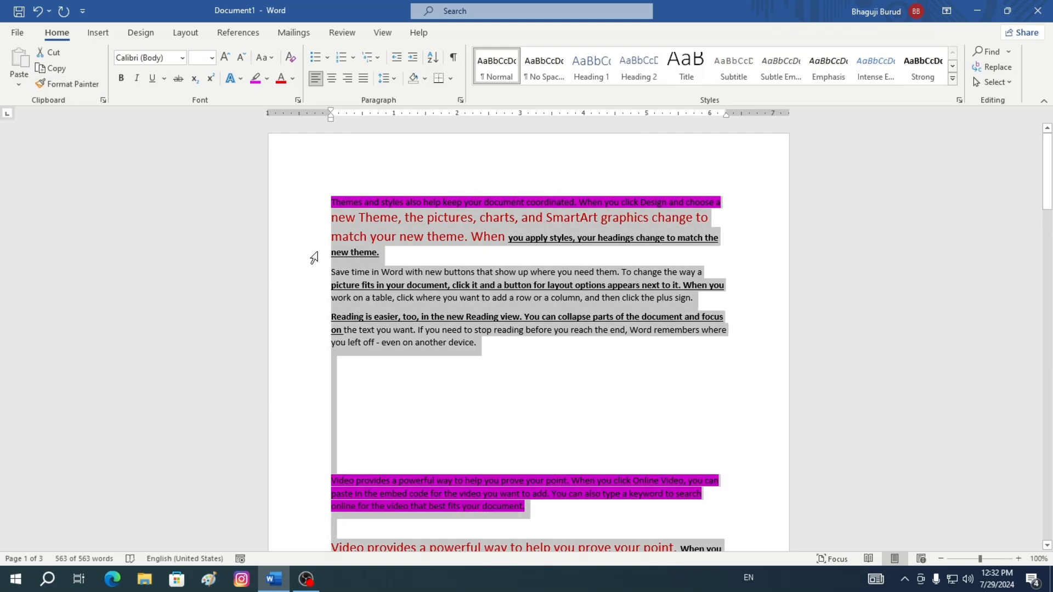
key("Delete")
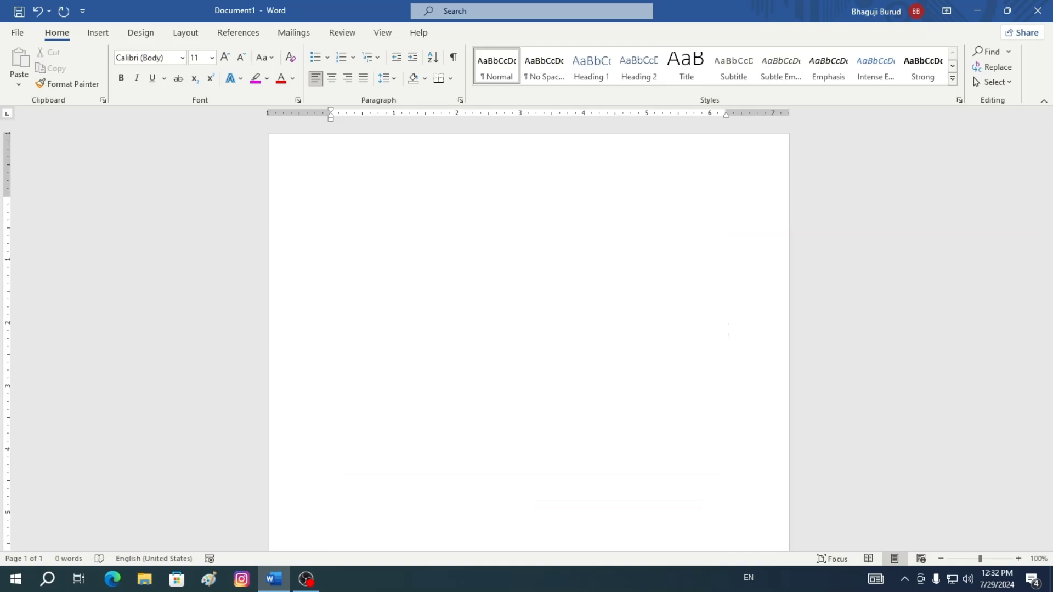
type("=rand")
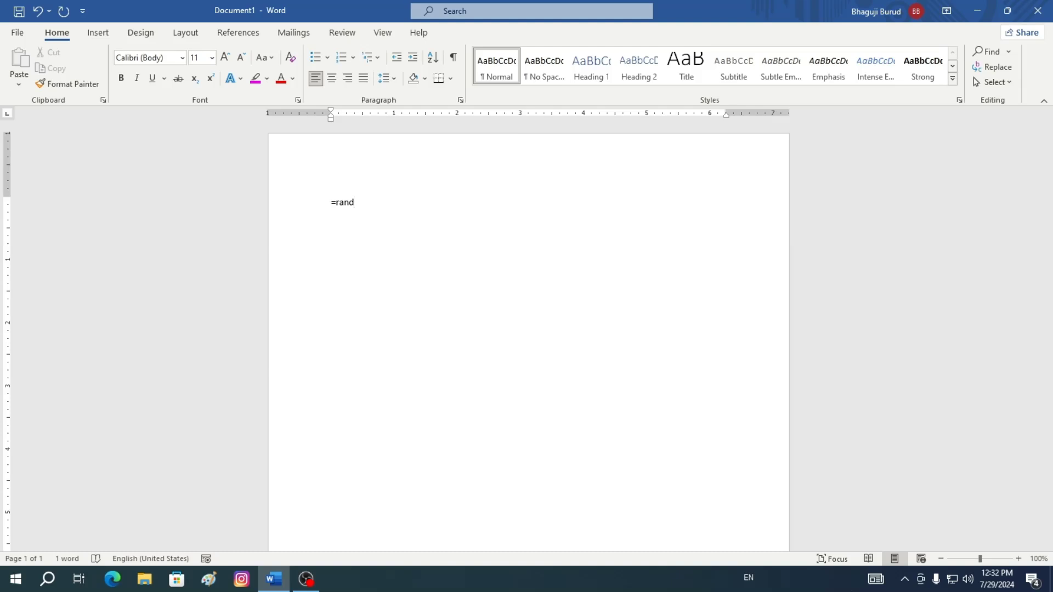
type("(10,4)")
key("Return")
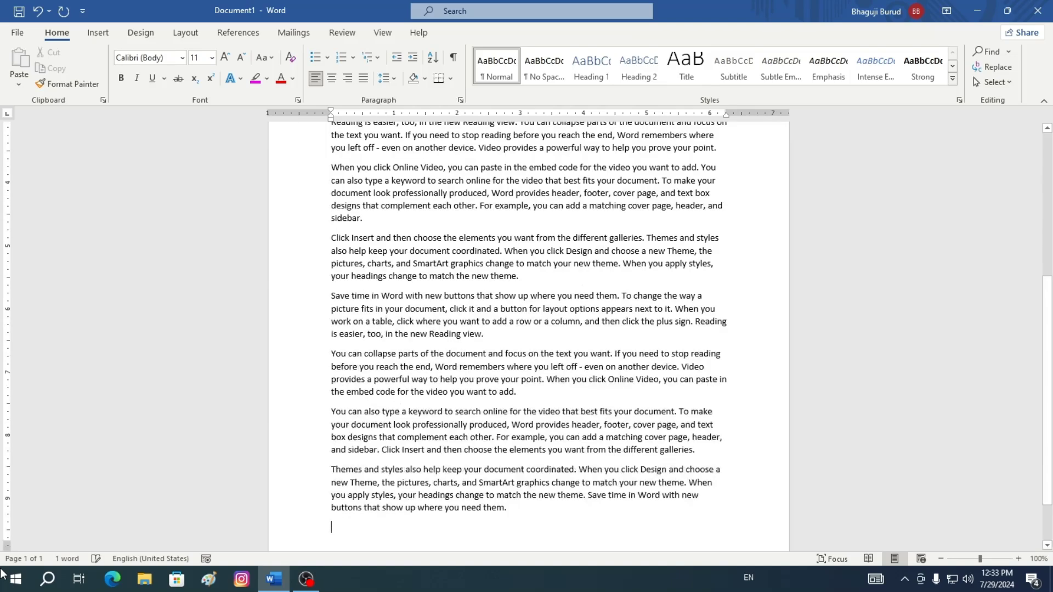
Scroll through the new sample text, select the first paragraph and preview fonts from the font list without applying one
scroll(599, 330, "up", 5)
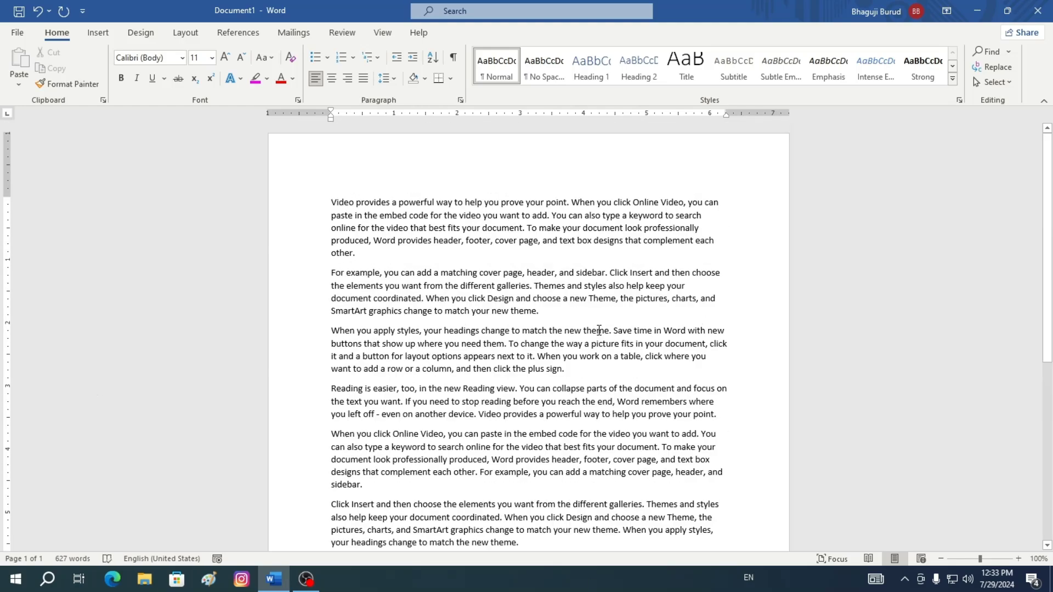
scroll(599, 328, "down", 8)
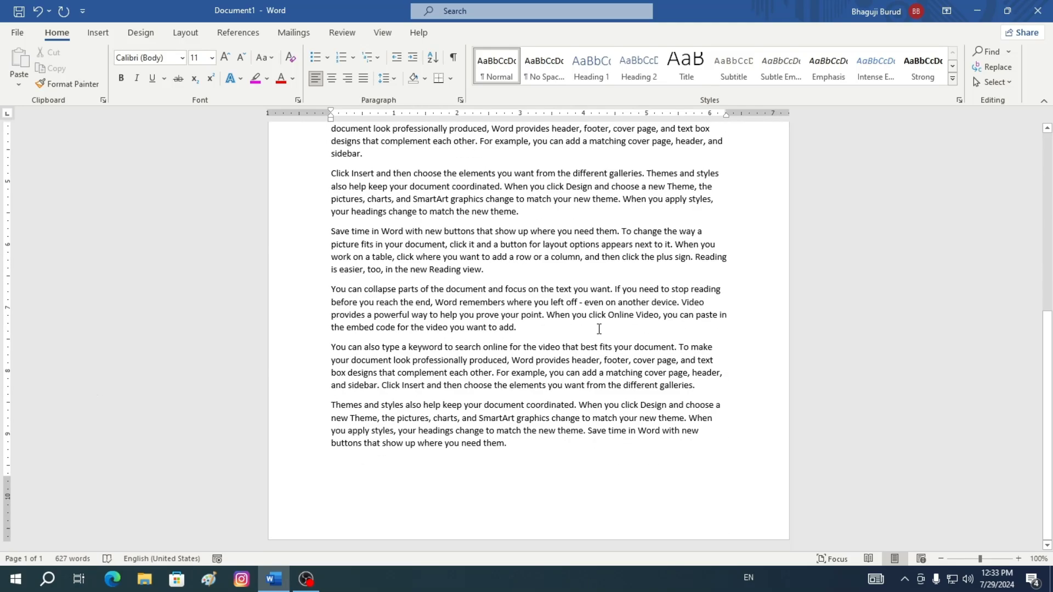
scroll(599, 329, "up", 8)
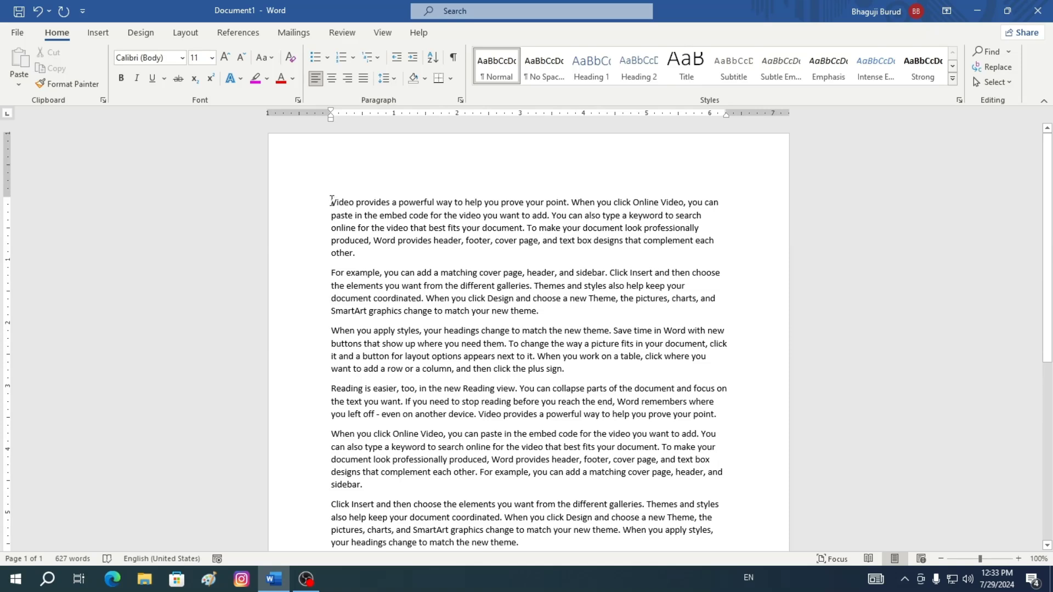
left_click_drag(331, 200, 664, 250)
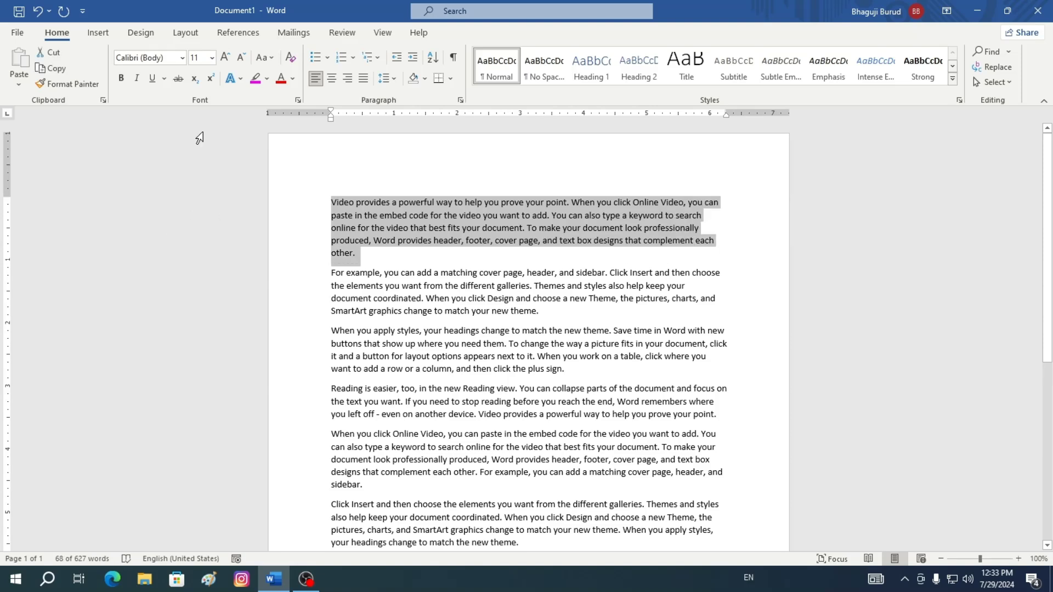
left_click(182, 58)
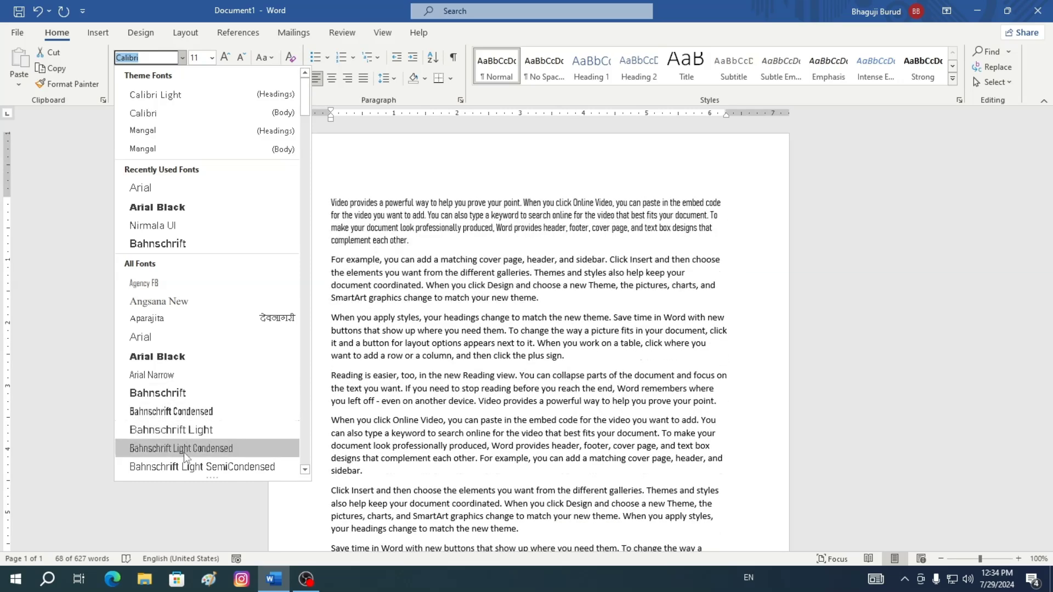
scroll(179, 423, "down", 10)
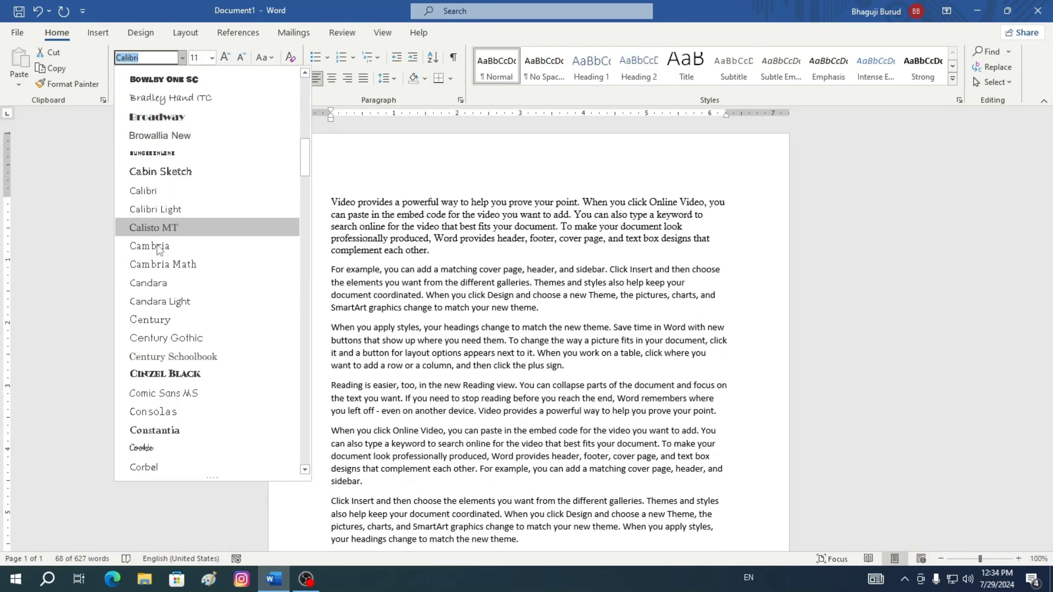
scroll(175, 363, "up", 10)
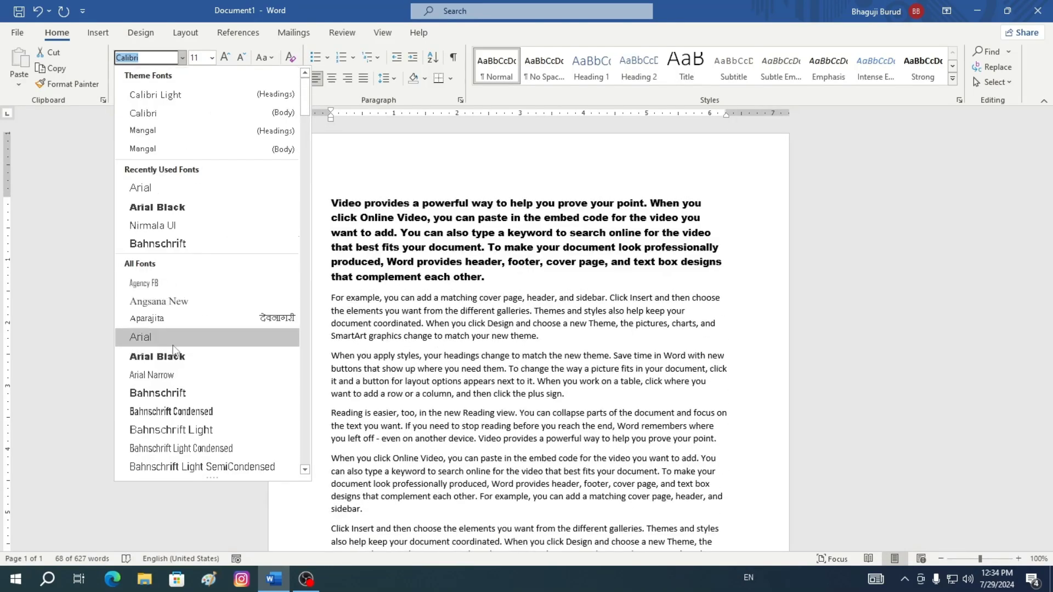
scroll(173, 357, "down", 15)
scroll(172, 349, "down", 15)
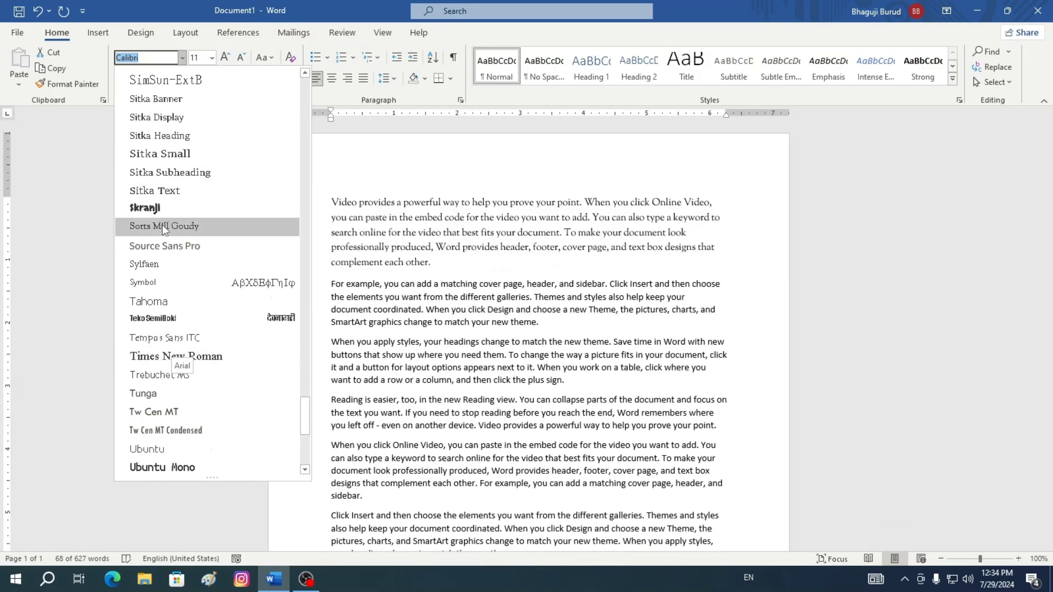
left_click(67, 169)
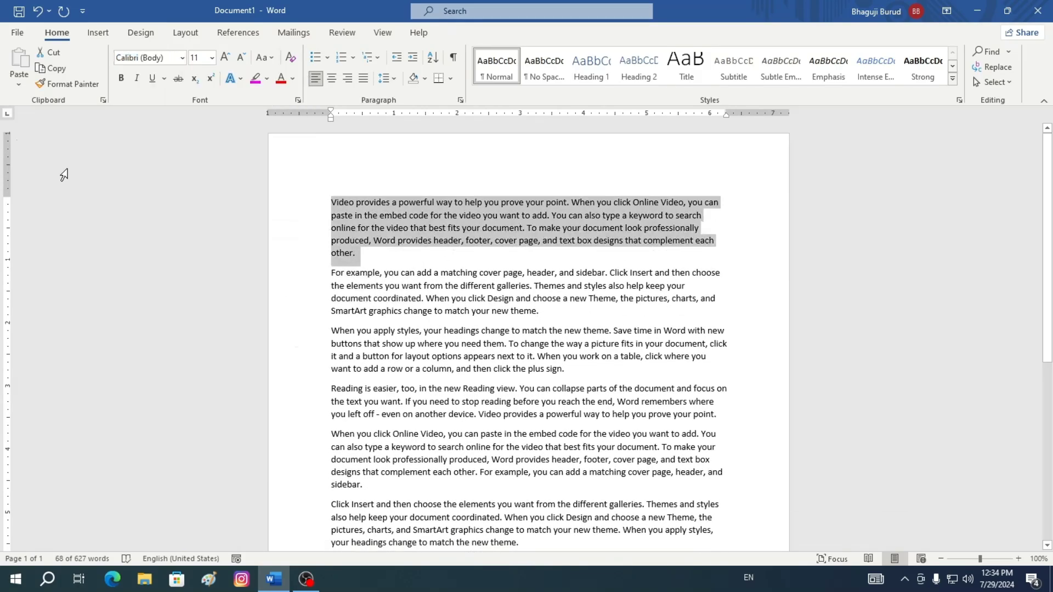
Set the first paragraph's font size to 16 pt and then back to 11 pt
left_click(211, 58)
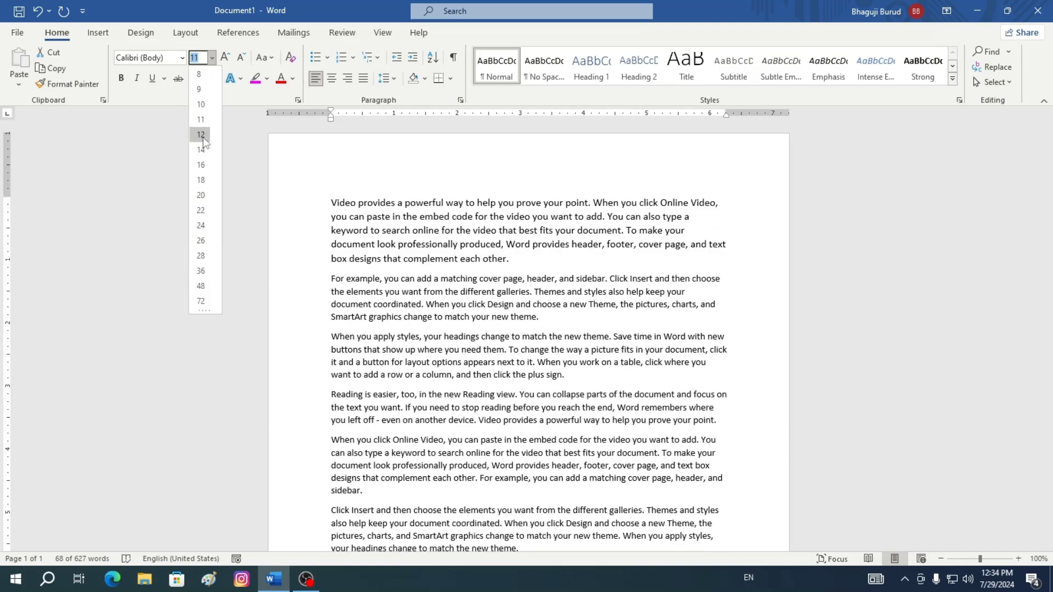
left_click(124, 217)
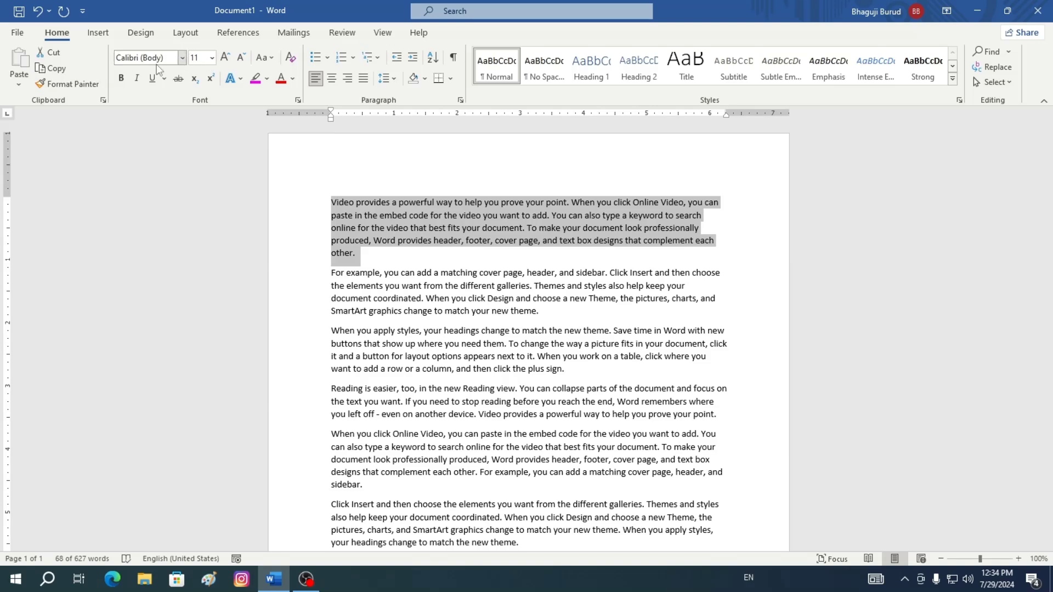
left_click(212, 59)
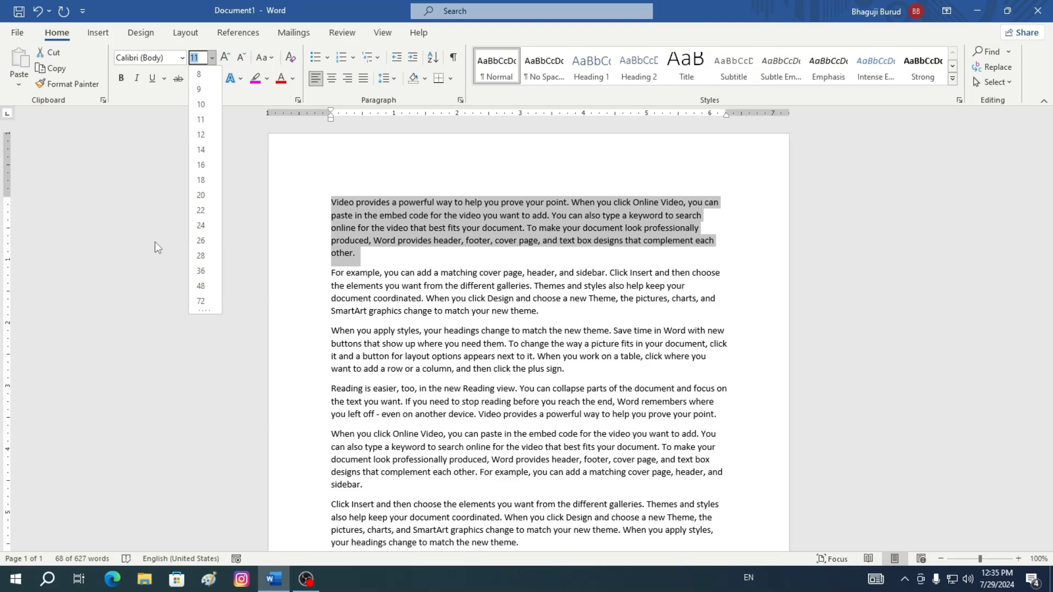
left_click(132, 186)
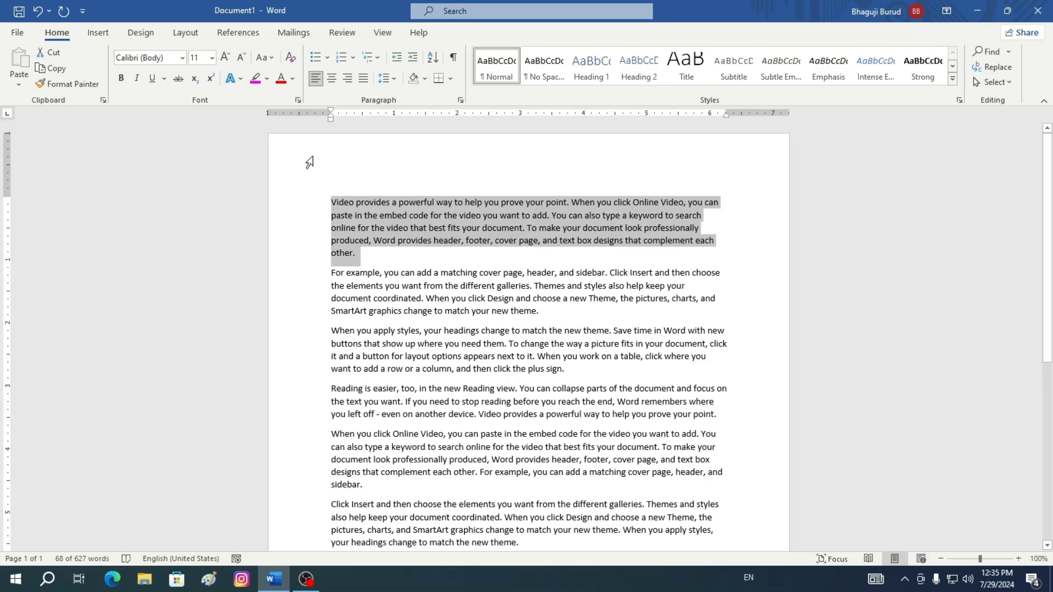
left_click(213, 58)
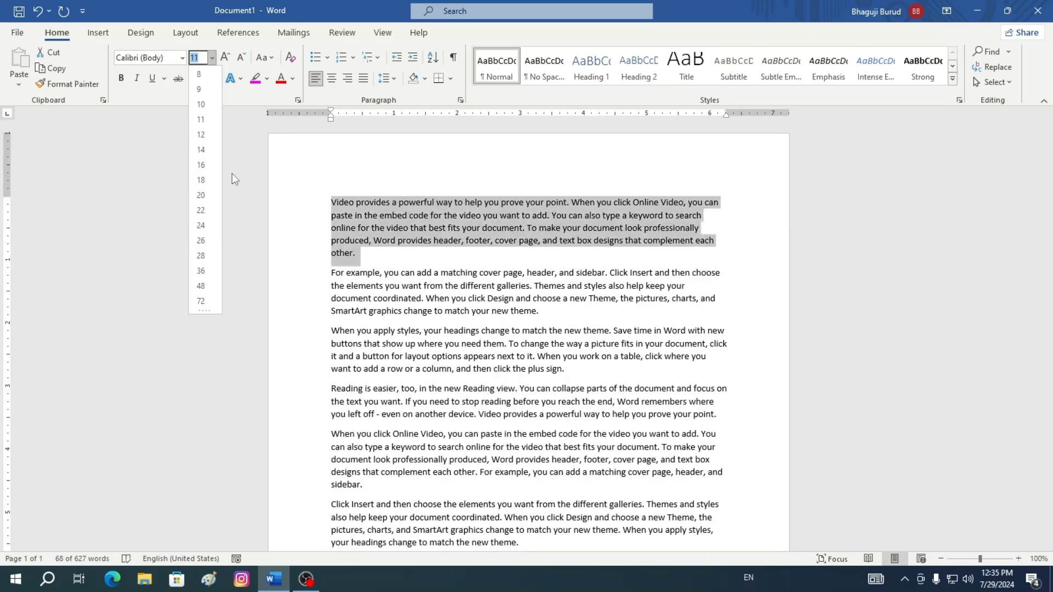
left_click(200, 165)
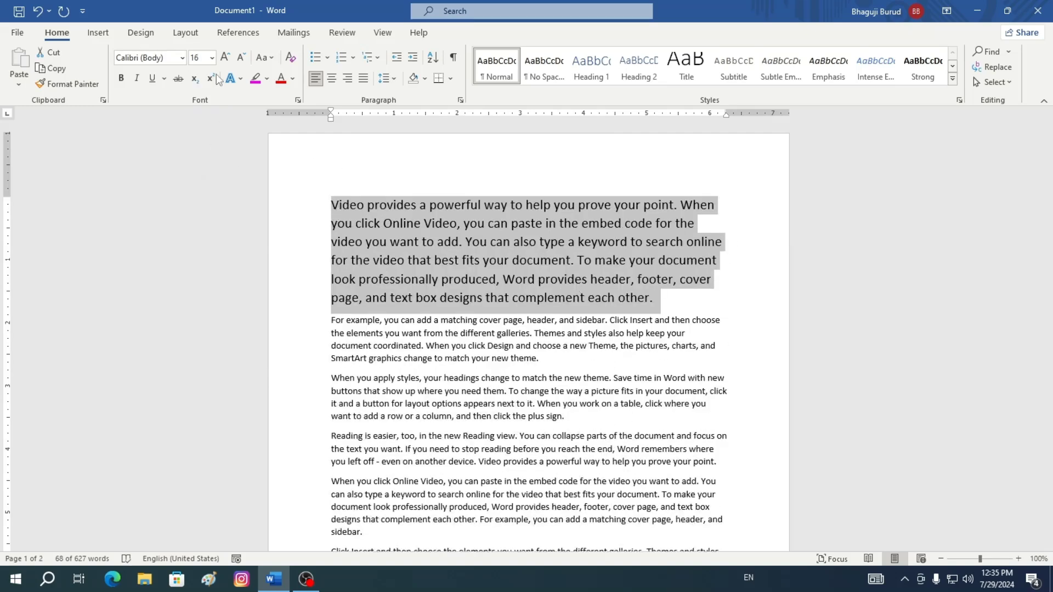
left_click(212, 57)
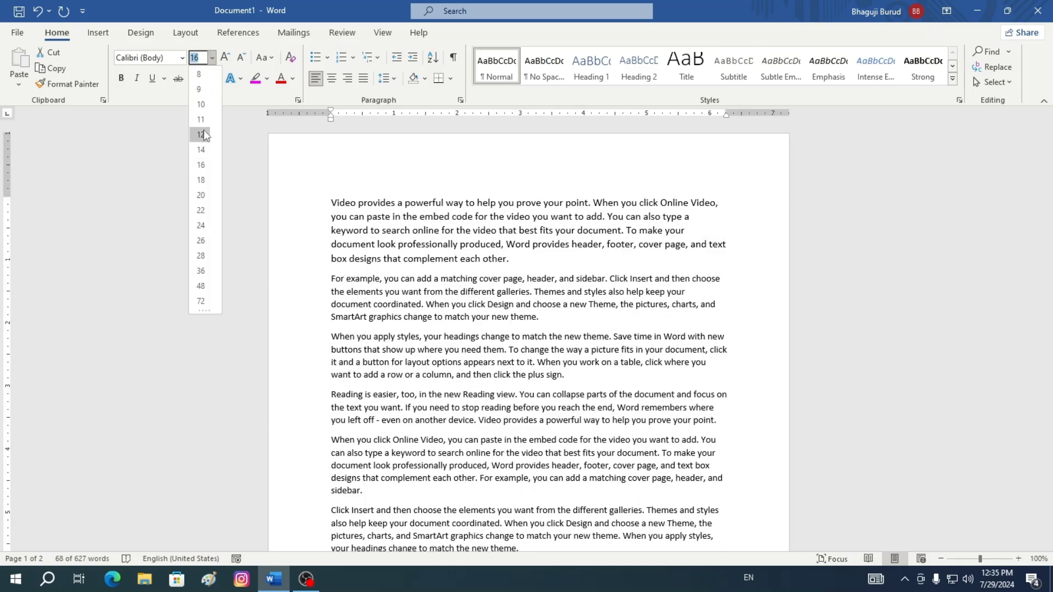
left_click(201, 120)
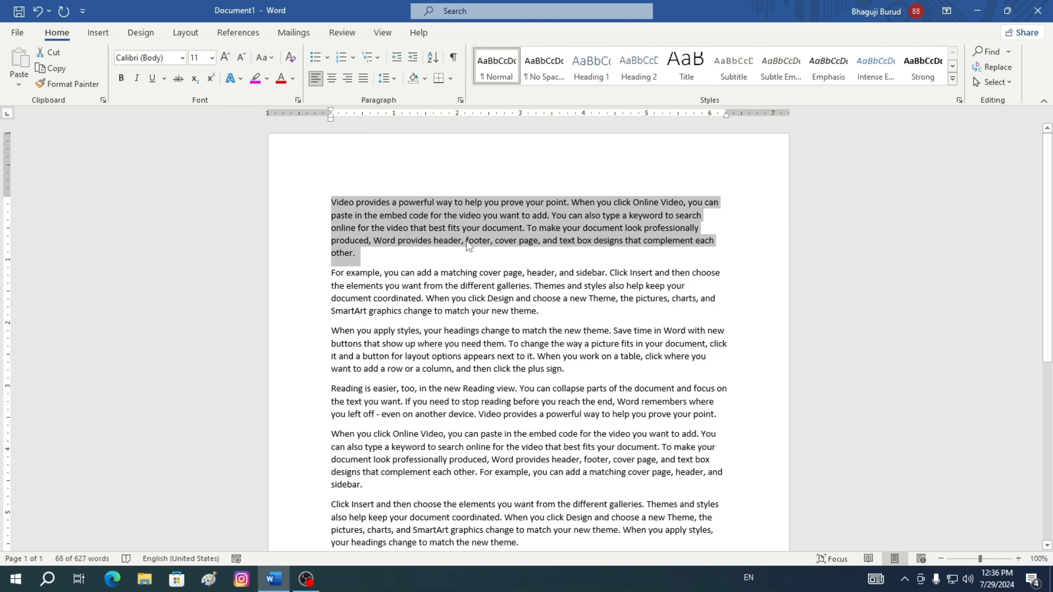
Grow and shrink the first paragraph's font size step by step, going up to 26 pt
left_click(226, 58)
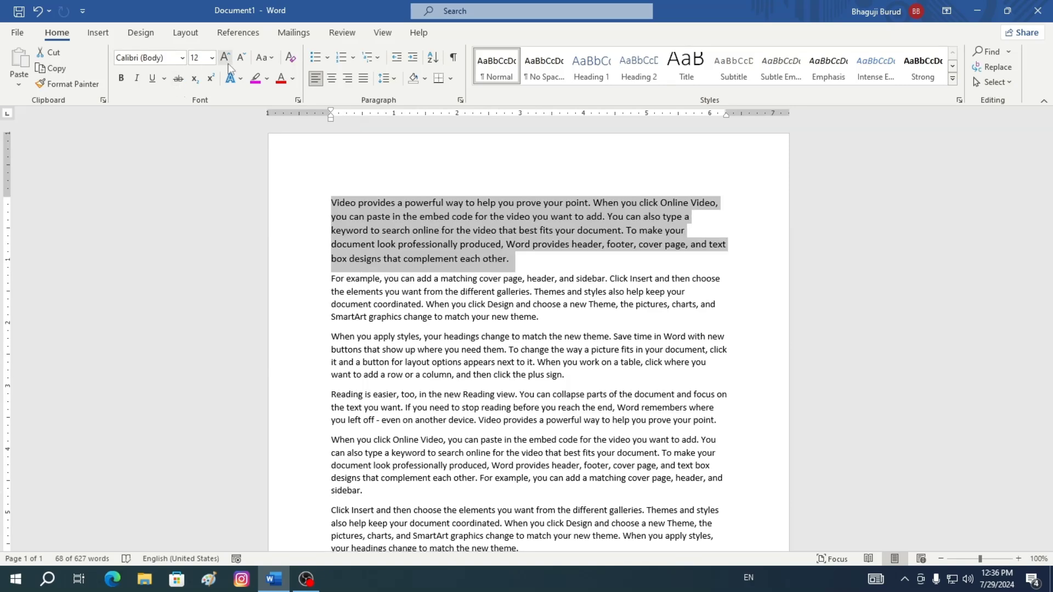
left_click(224, 58)
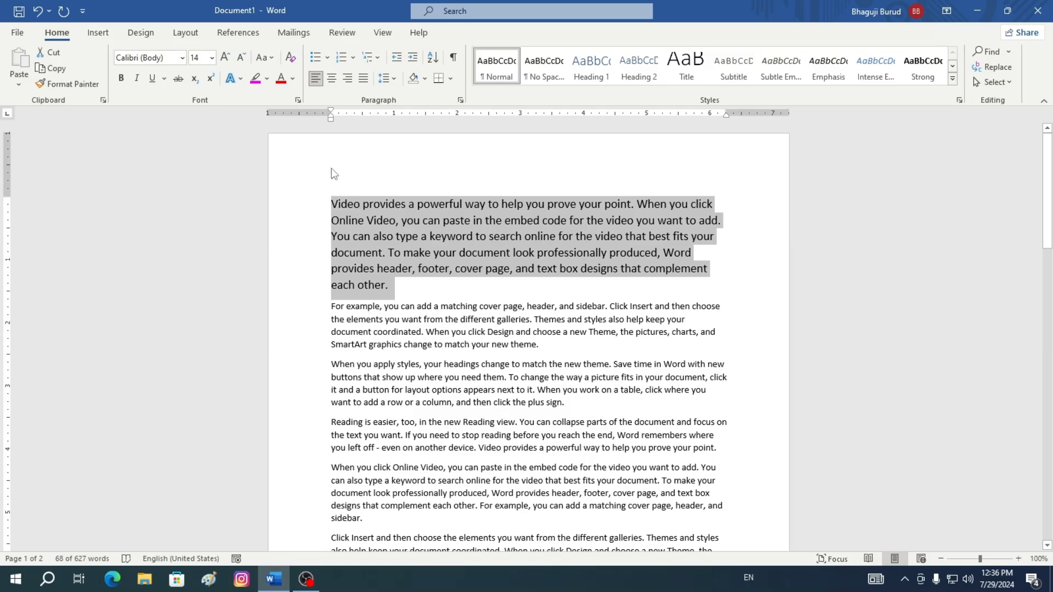
left_click(225, 57)
left_click(225, 57)
left_click(225, 57)
left_click(225, 57)
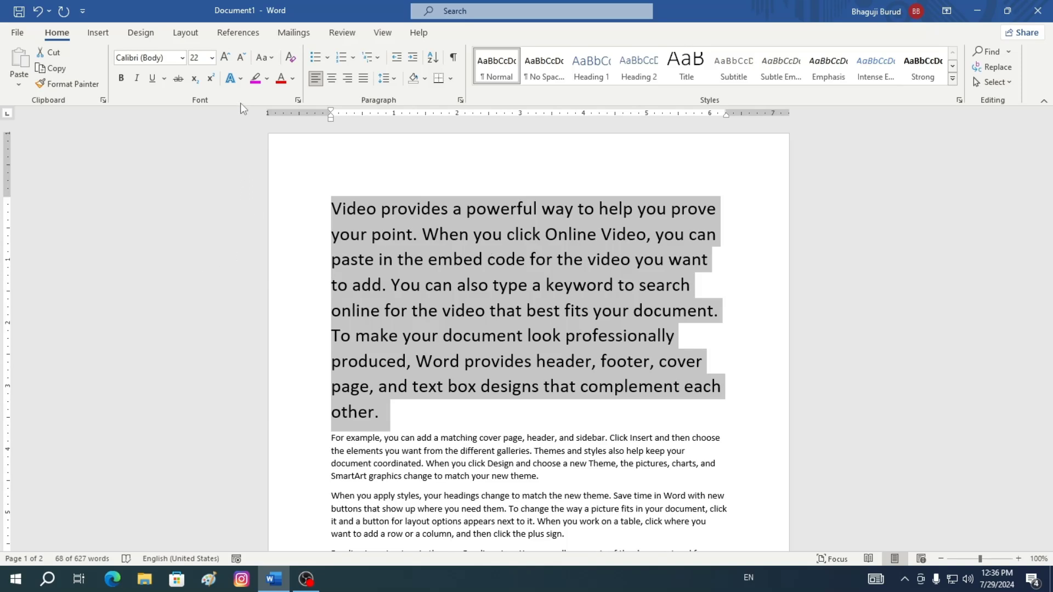
left_click(242, 57)
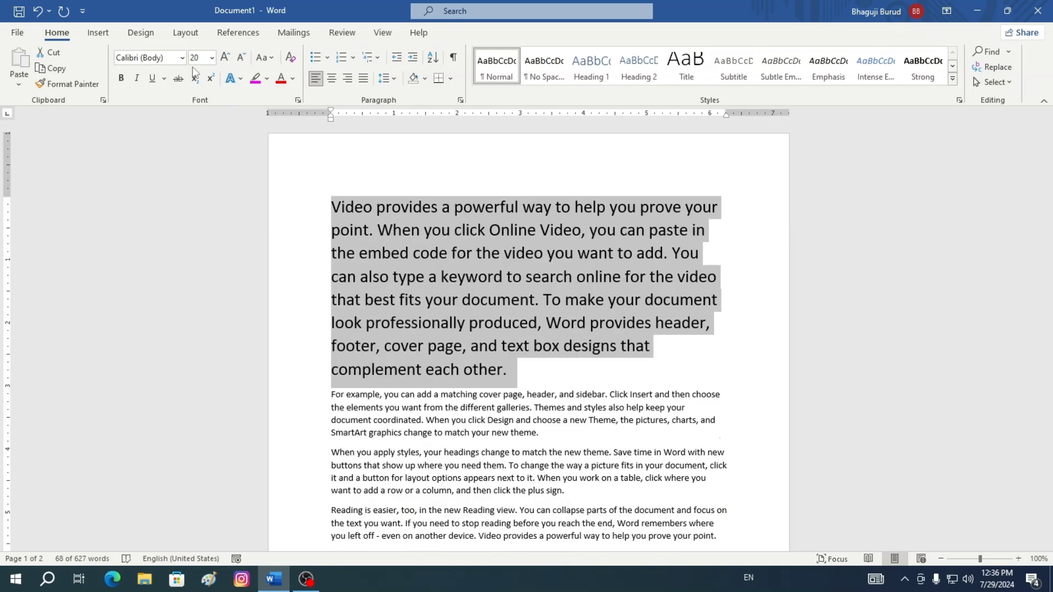
left_click(241, 57)
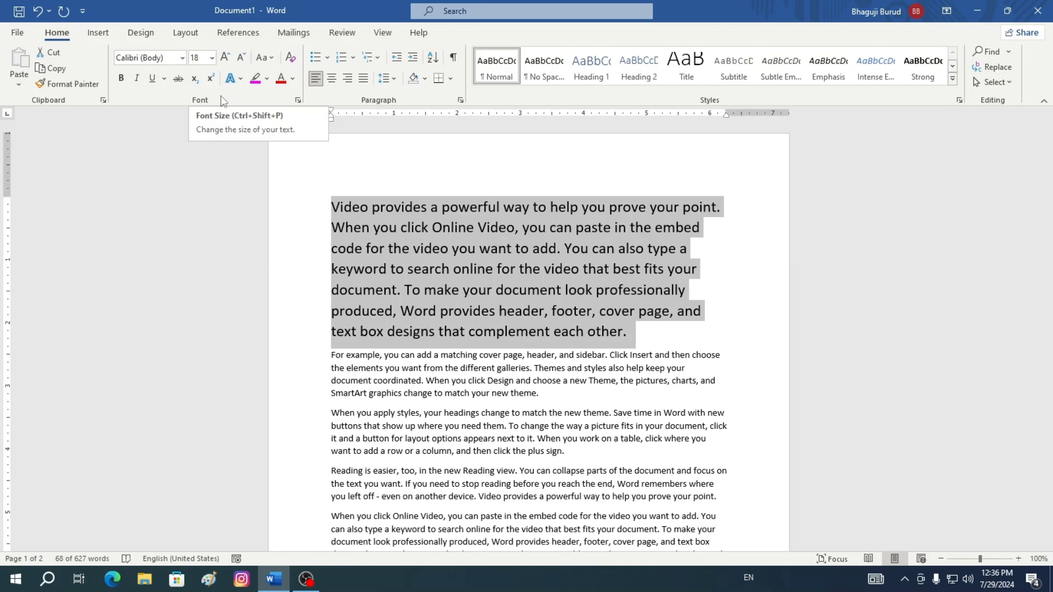
left_click(224, 57)
left_click(225, 58)
left_click(224, 58)
left_click(224, 58)
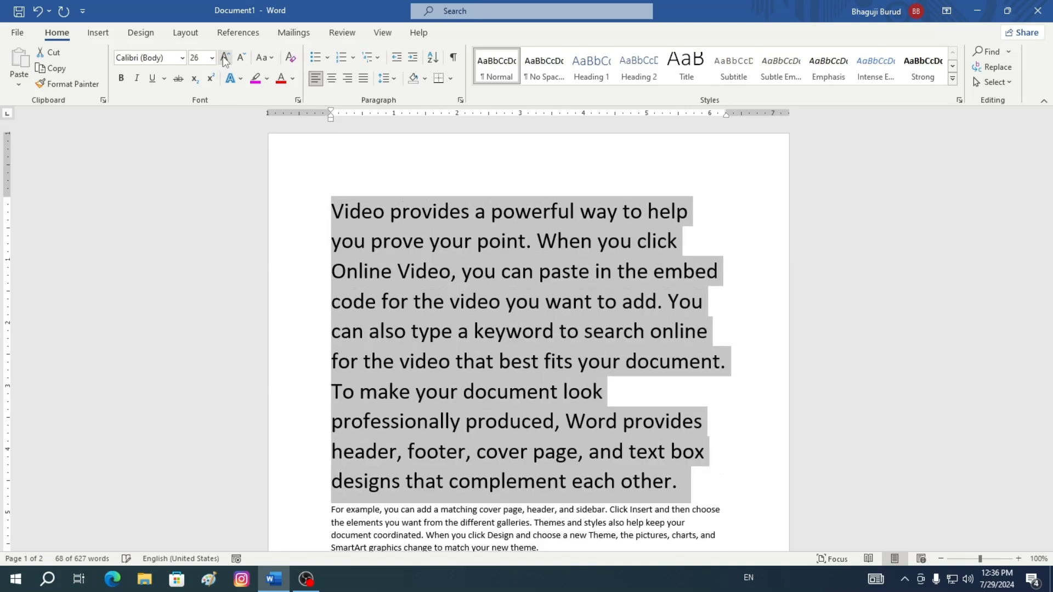
Shrink the first paragraph's font size back to 11 pt and make the paragraph bold
left_click(242, 58)
left_click(242, 59)
left_click(242, 58)
left_click(242, 58)
left_click(241, 58)
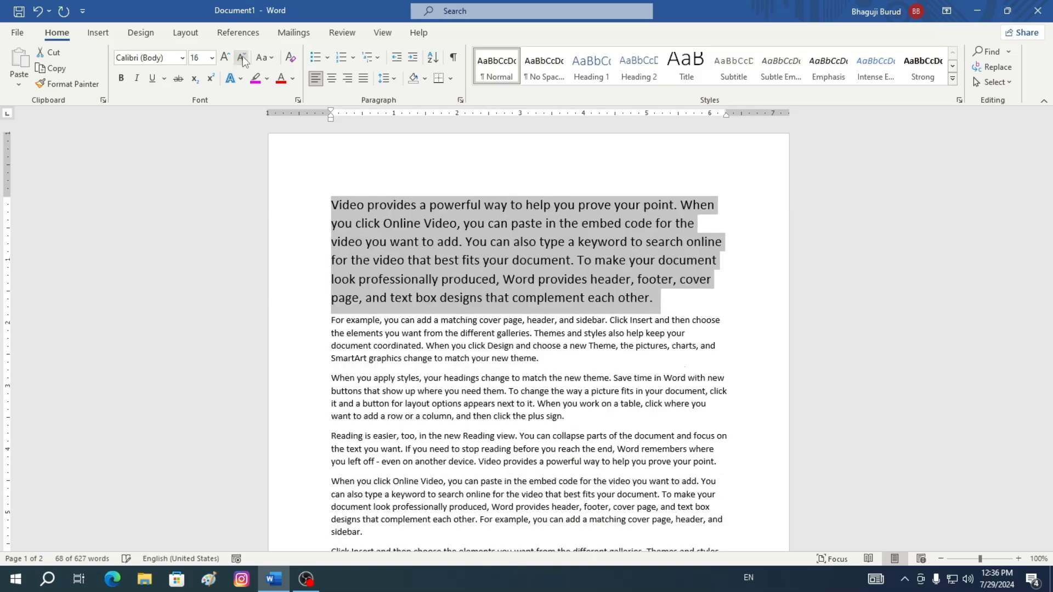
left_click(242, 58)
left_click(242, 58)
left_click(242, 58)
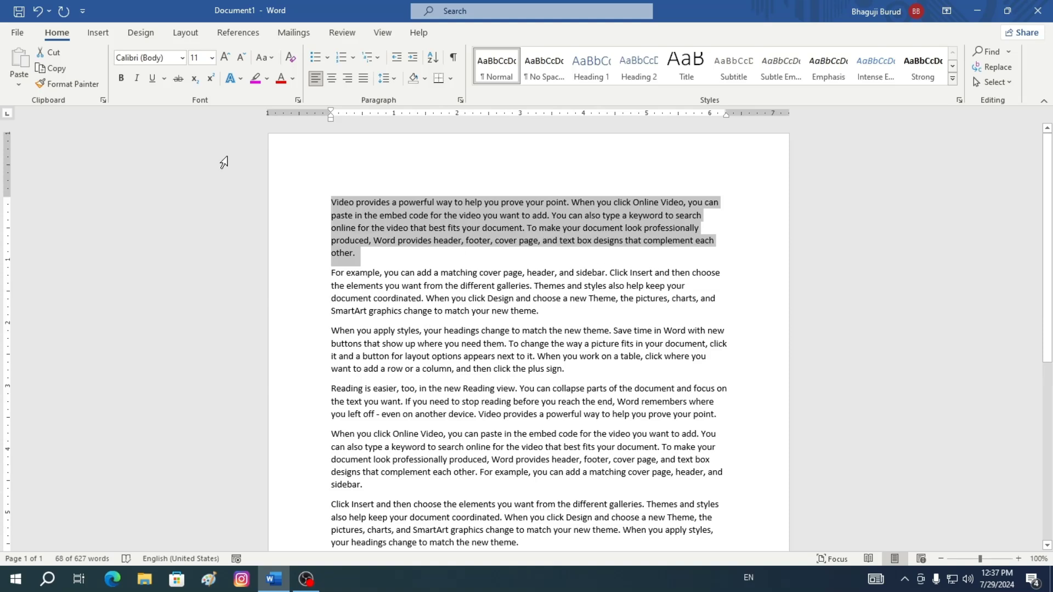
left_click(121, 79)
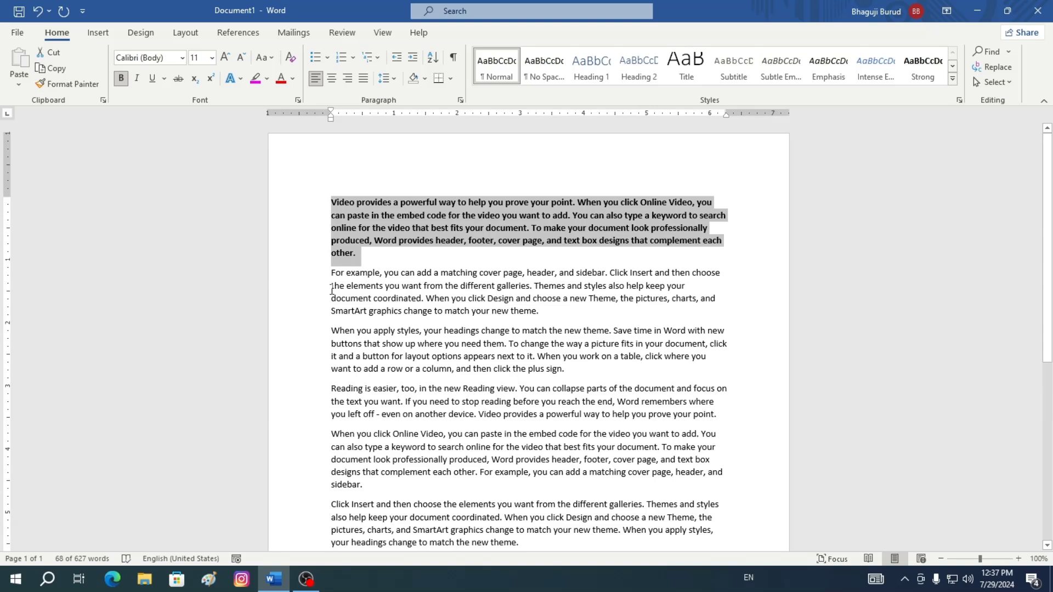
Enlarge the latter part of the second paragraph, from "the elements you want", to 14 pt and italicize it
left_click_drag(331, 290, 727, 308)
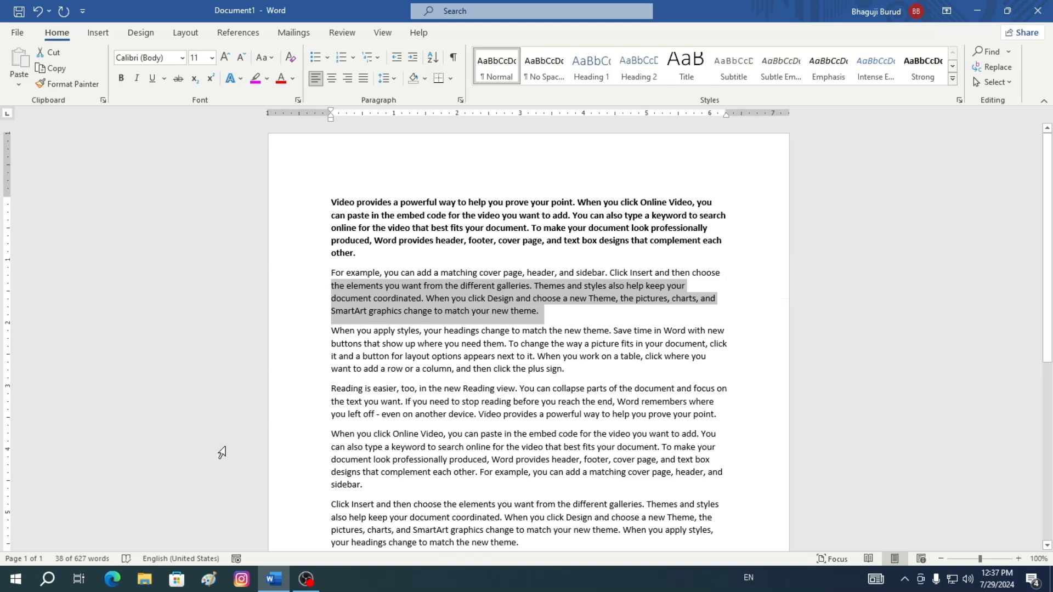
left_click(224, 57)
left_click(223, 57)
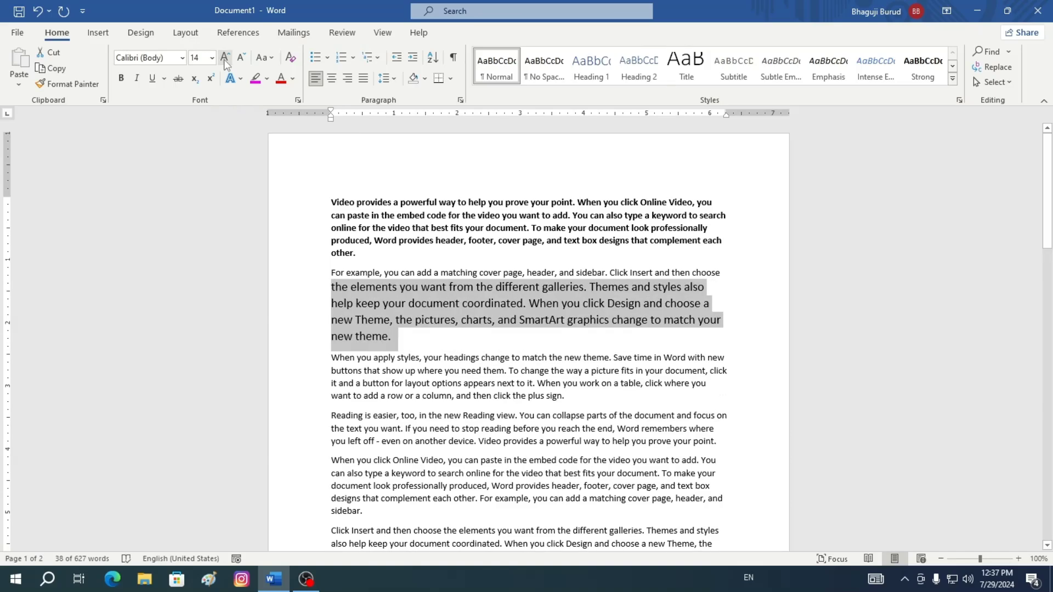
left_click(137, 80)
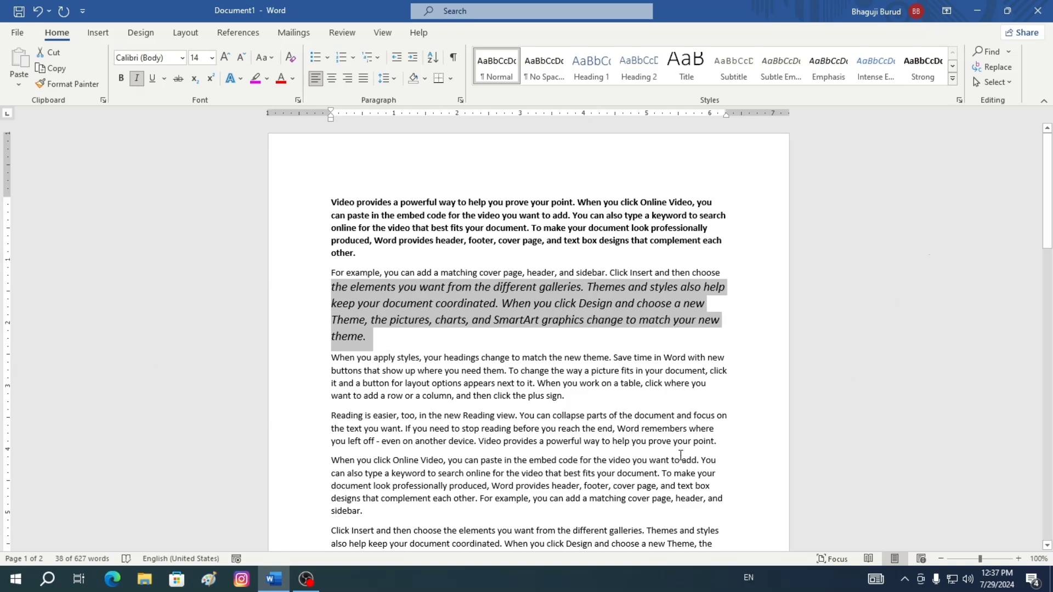
Underline the latter part of the third paragraph, from "buttons that show up" to its end
left_click(332, 362)
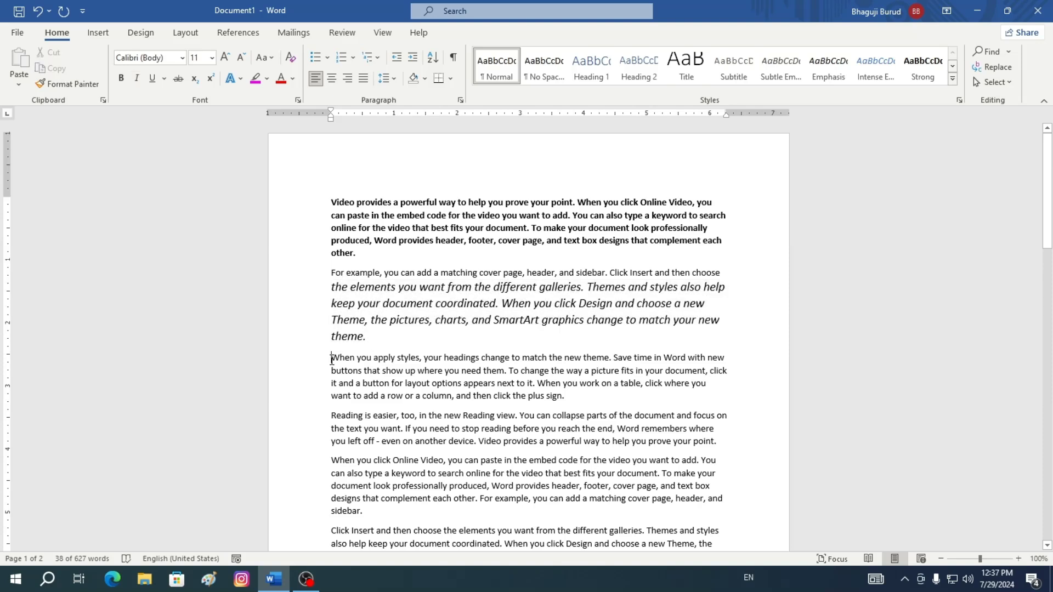
left_click_drag(332, 373, 632, 382)
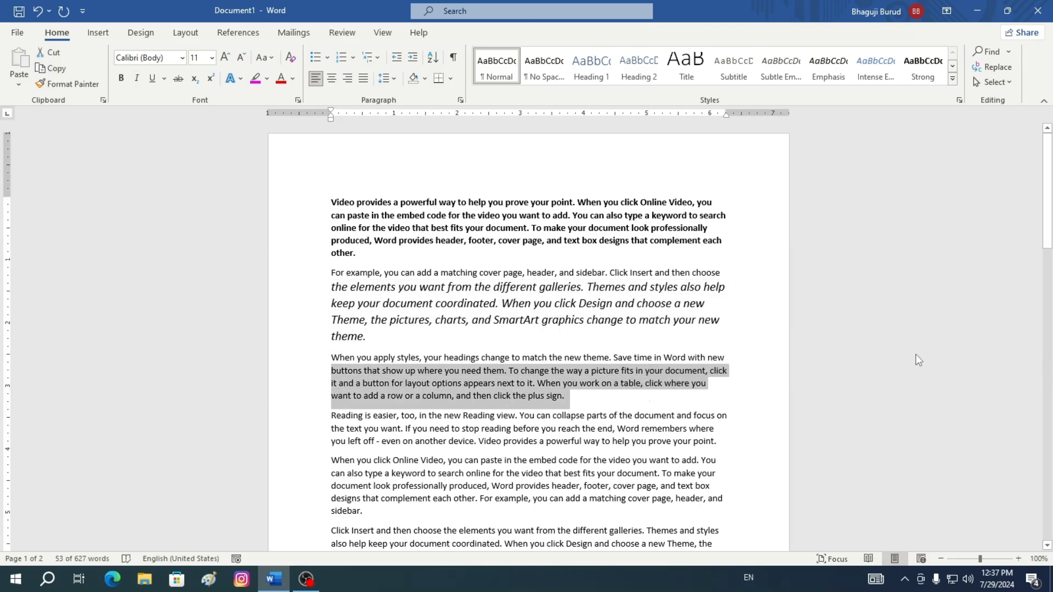
left_click(153, 80)
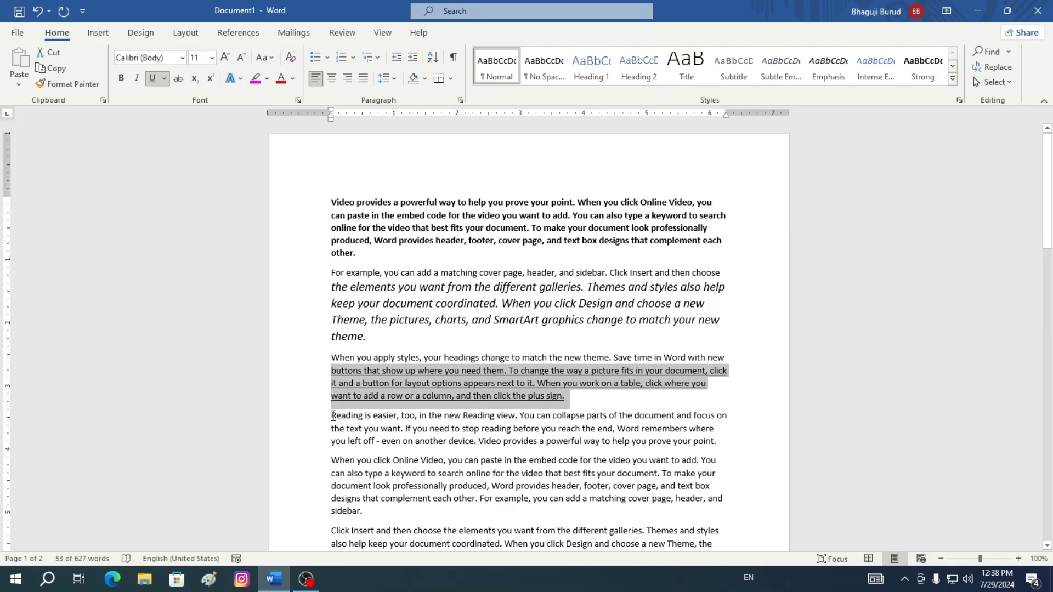
Apply a double underline to the first two lines of the Reading paragraph
left_click_drag(332, 416, 701, 424)
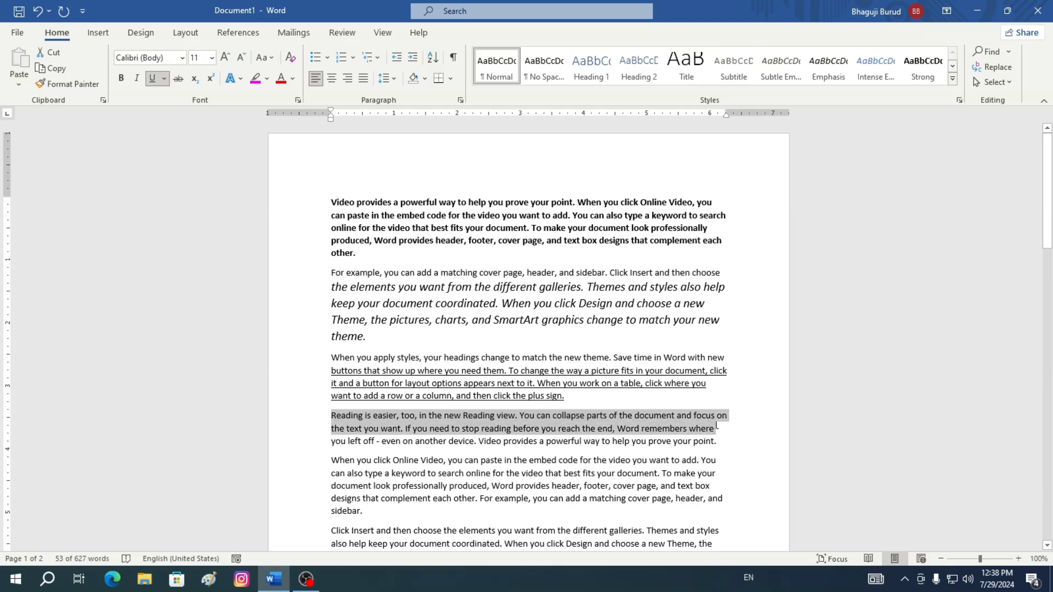
left_click(164, 78)
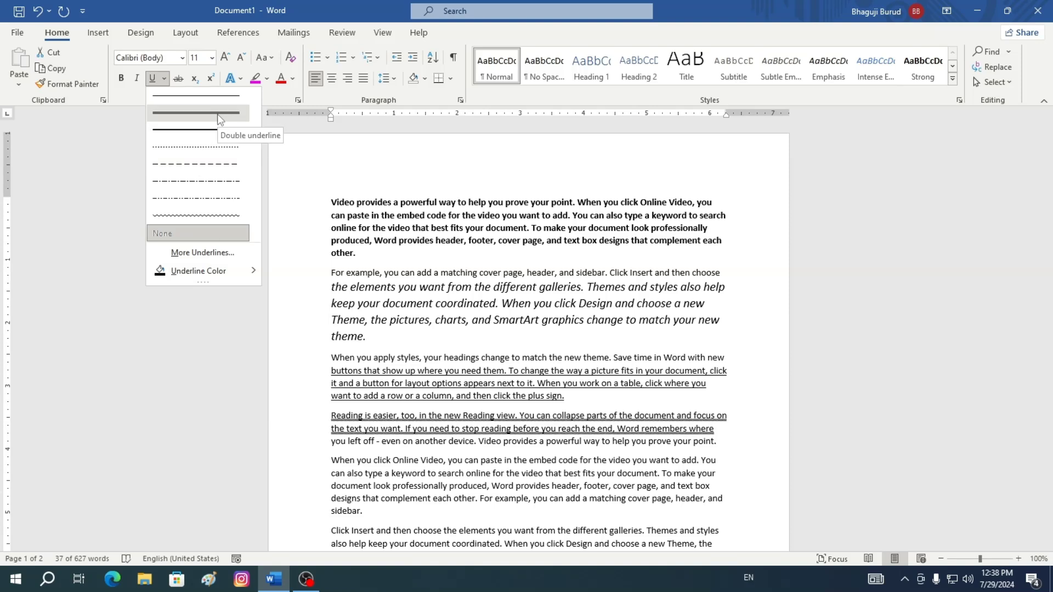
left_click(208, 217)
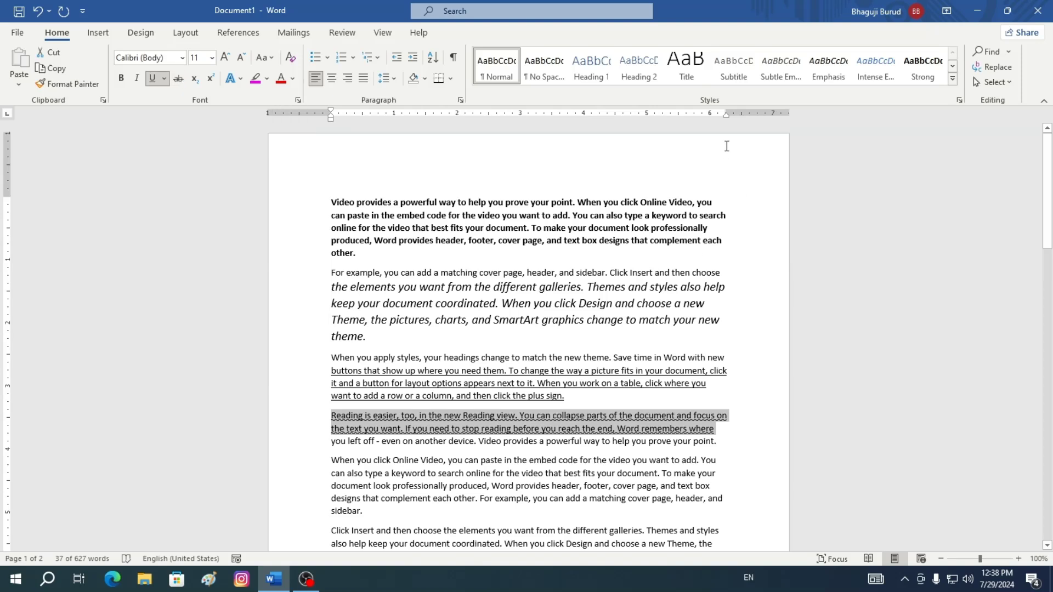
Select the first two lines of the Online Video paragraph
scroll(715, 179, "down", 2)
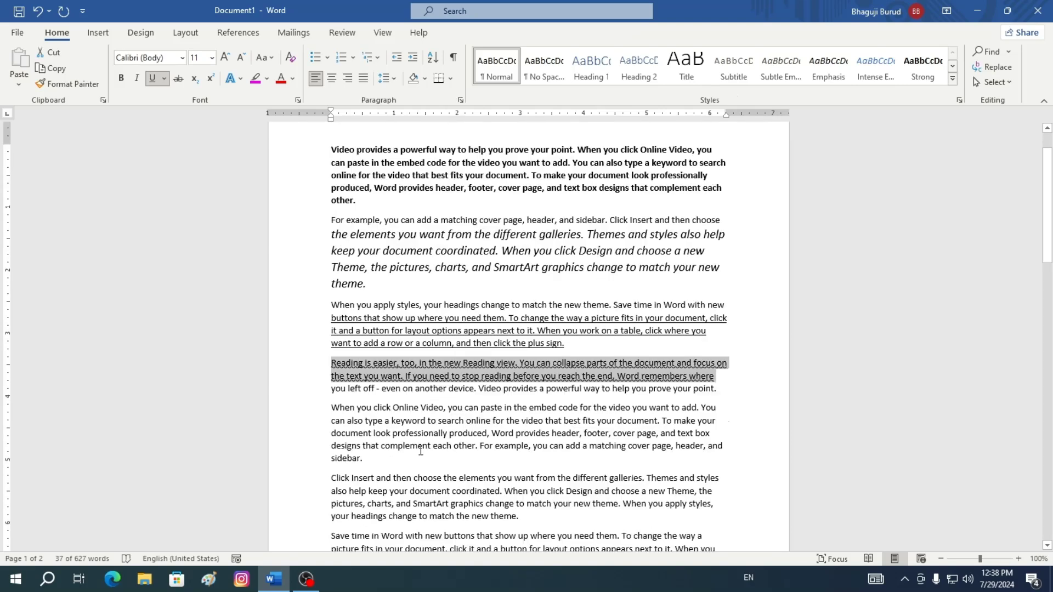
left_click_drag(331, 411, 714, 420)
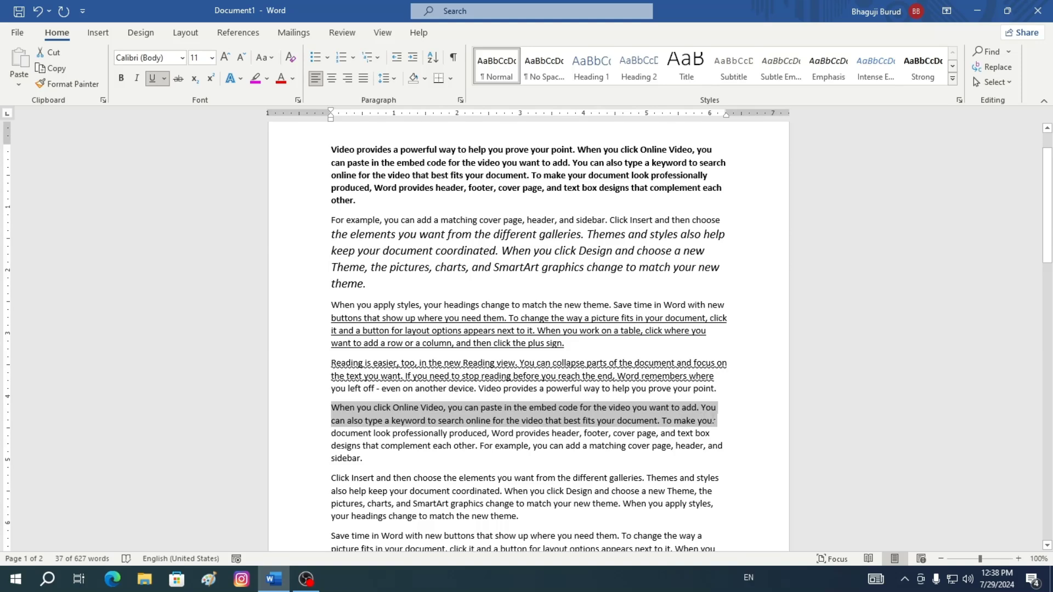
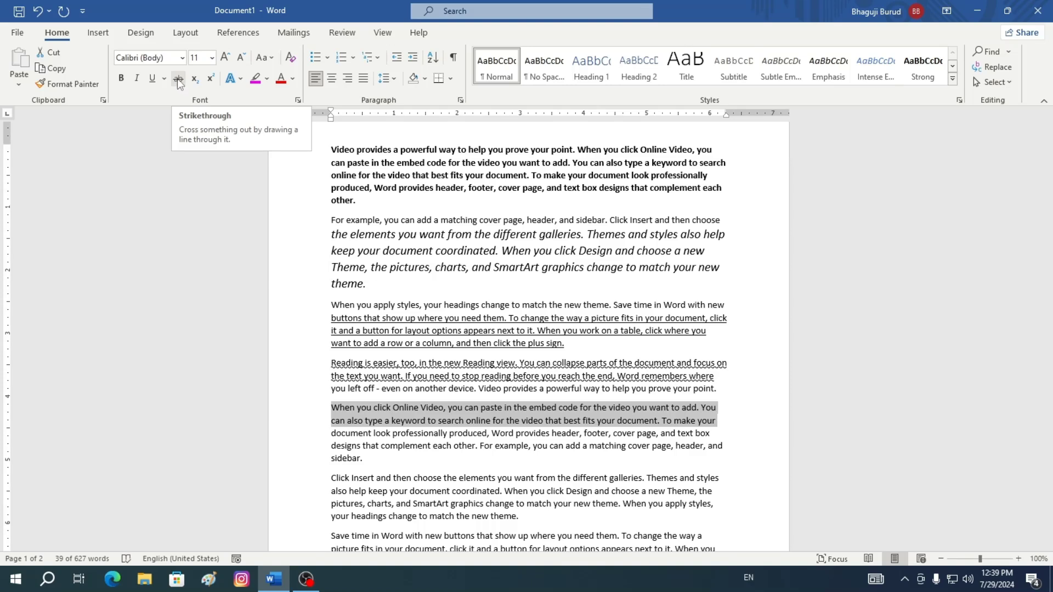
Toggle strikethrough on and off for the selected lines of the Online Video paragraph
left_click(177, 78)
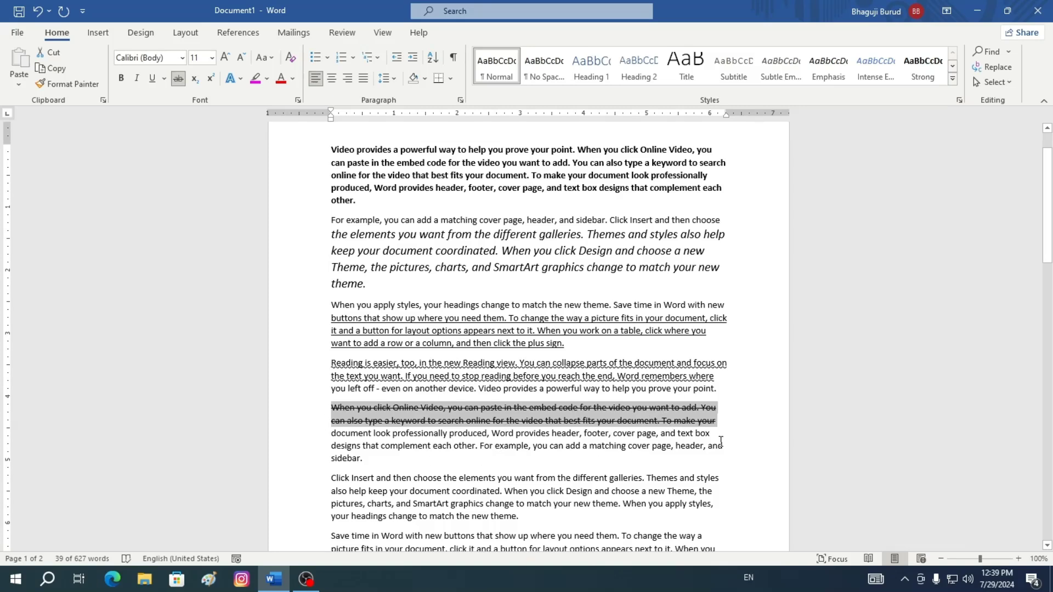
left_click(177, 80)
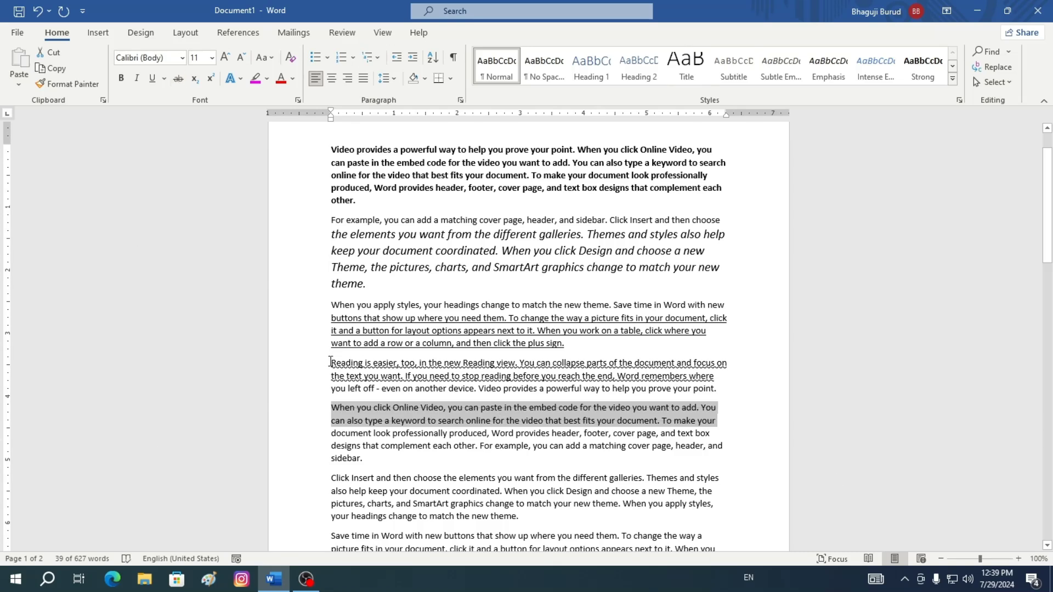
Remove the double underline from the first two lines of the Reading paragraph
left_click_drag(330, 362, 722, 379)
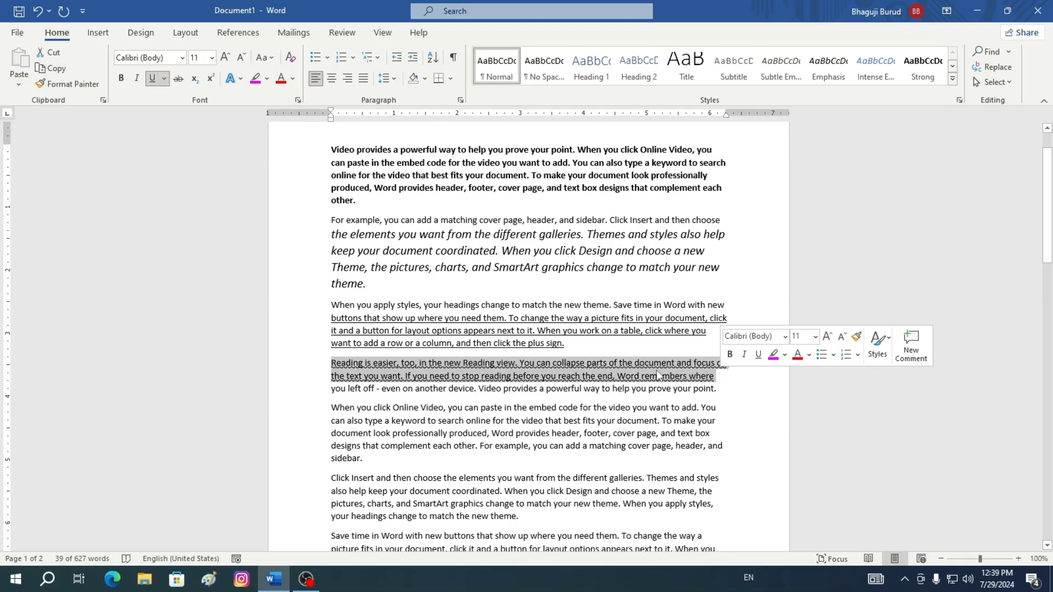
left_click(153, 78)
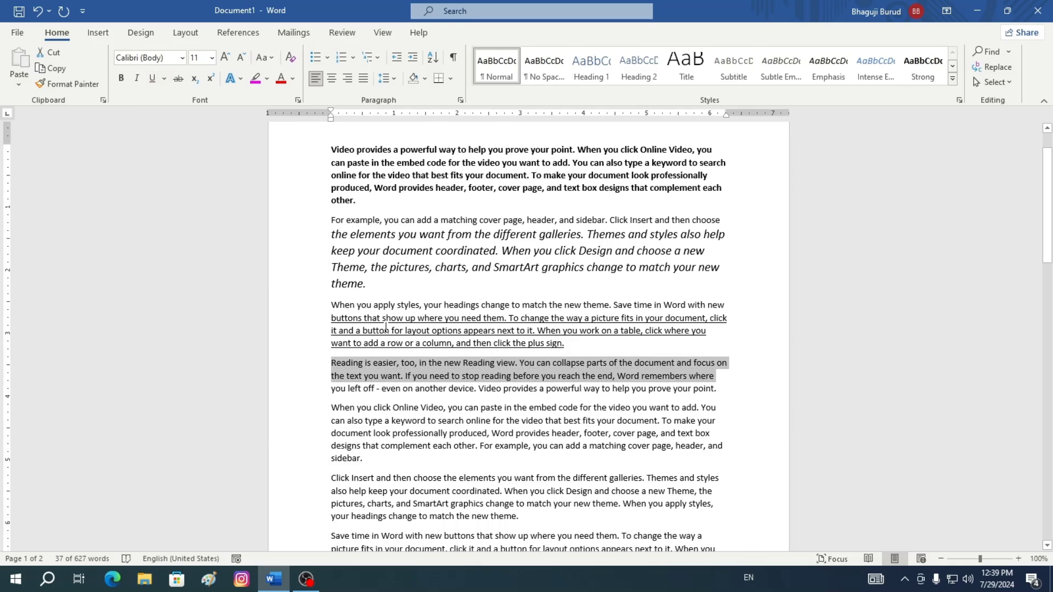
Remove the underline from the latter part of the third paragraph, from "buttons that show up" to its end
left_click_drag(331, 318, 627, 353)
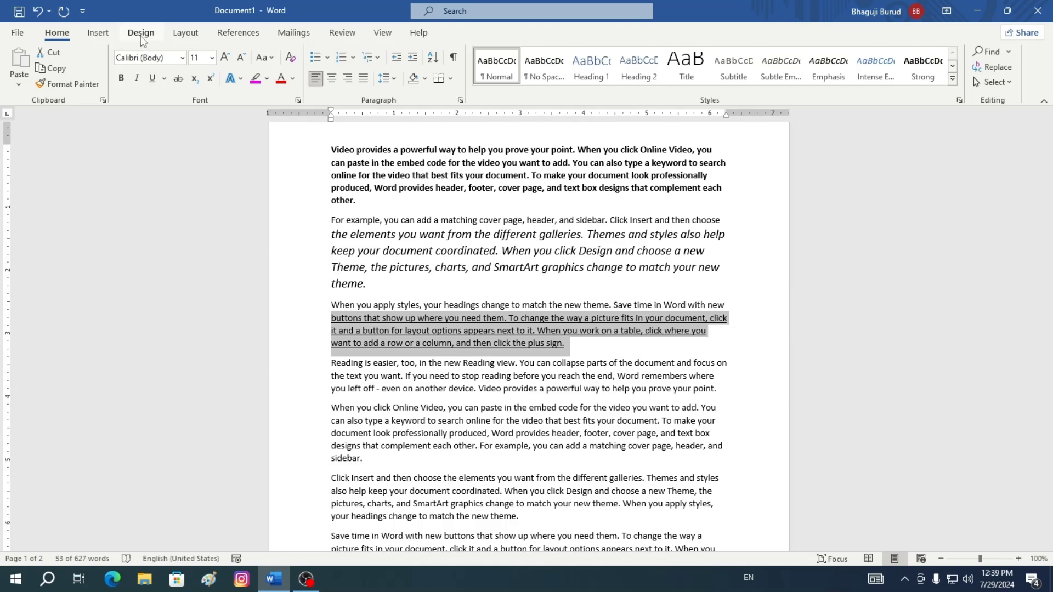
left_click(152, 82)
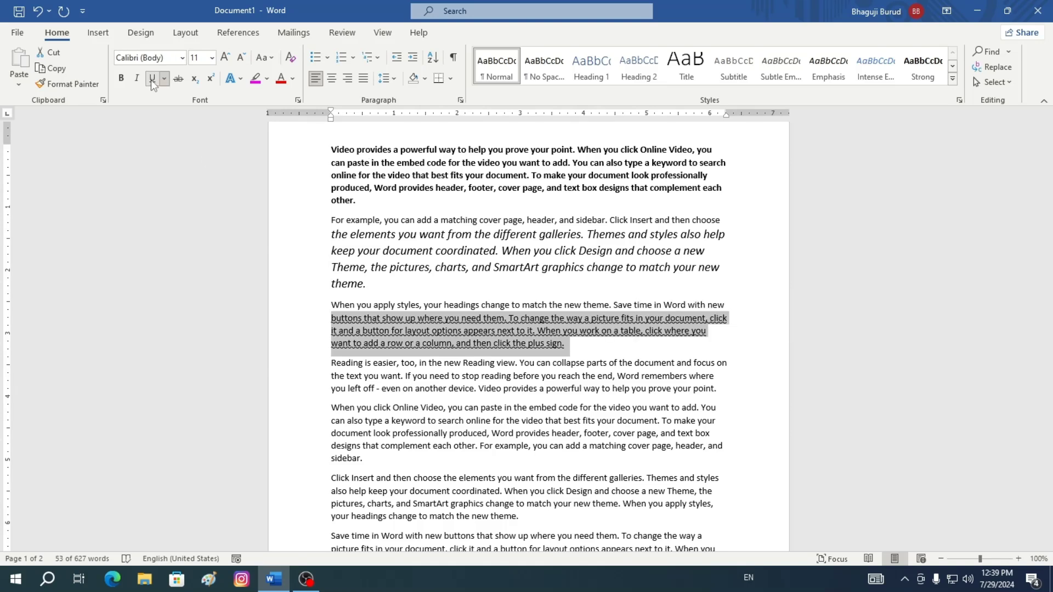
left_click(150, 80)
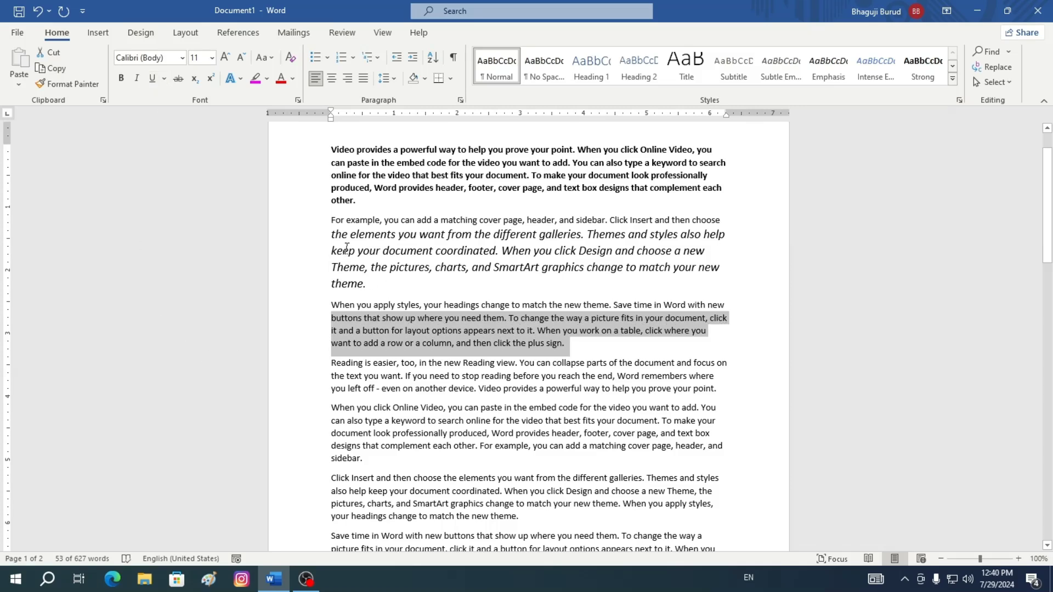
Remove the italic from the enlarged part of the second paragraph and resize it back to 11 pt
left_click_drag(329, 235, 724, 280)
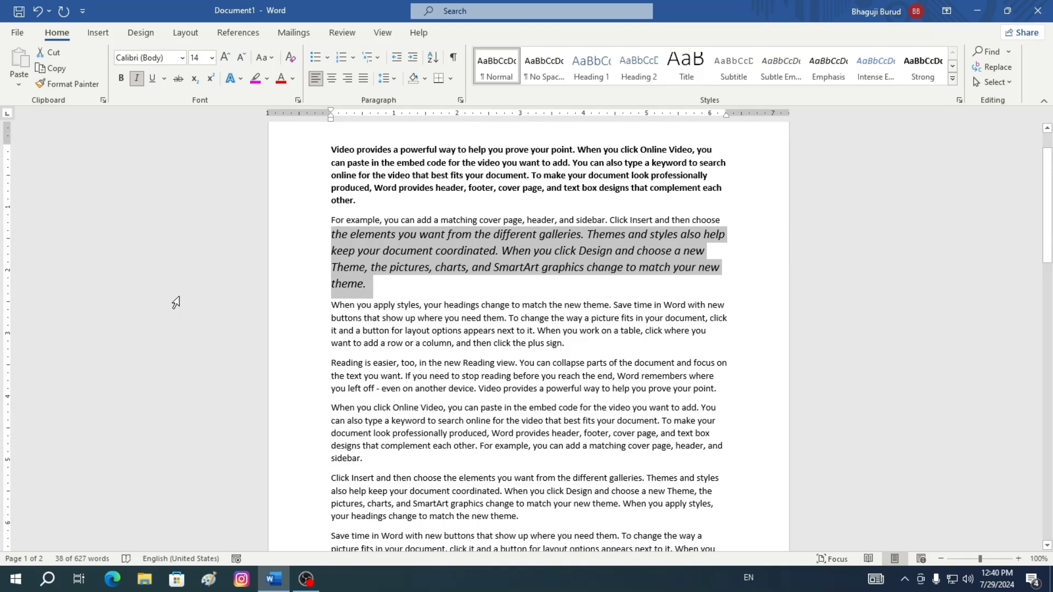
left_click(138, 81)
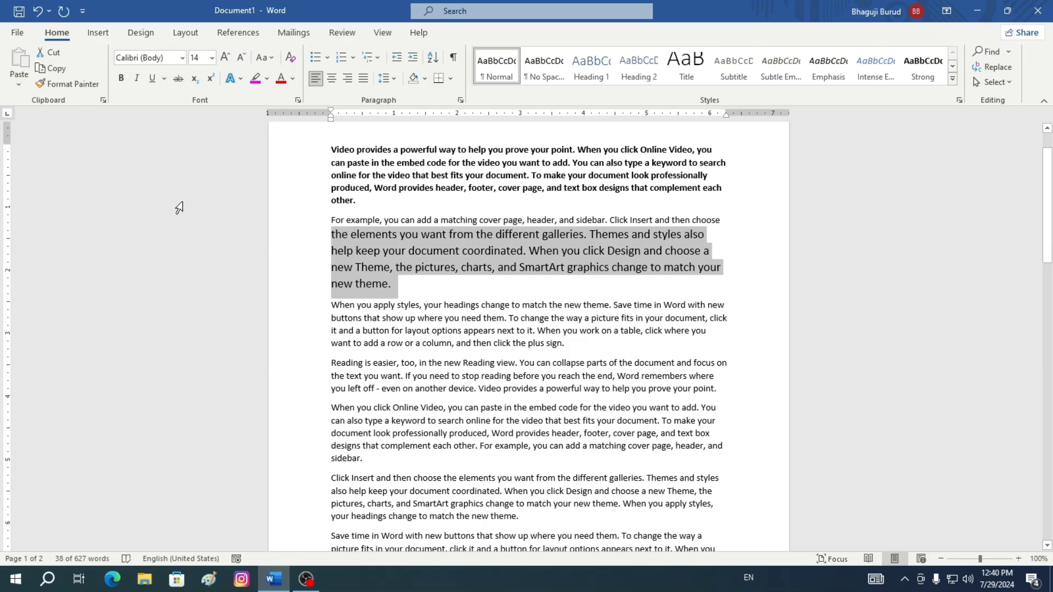
left_click(225, 58)
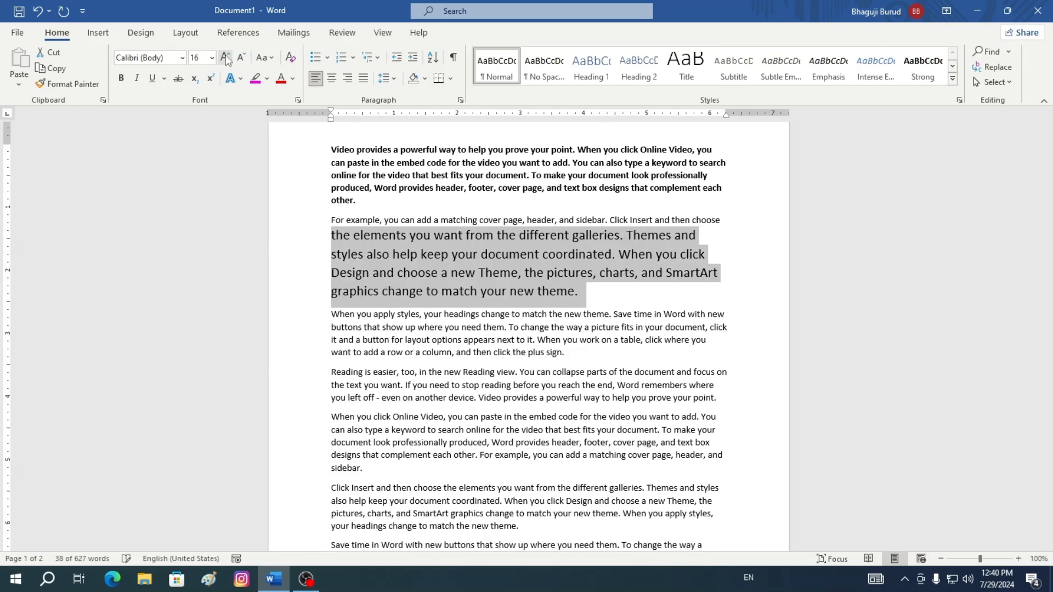
left_click(241, 58)
left_click(242, 58)
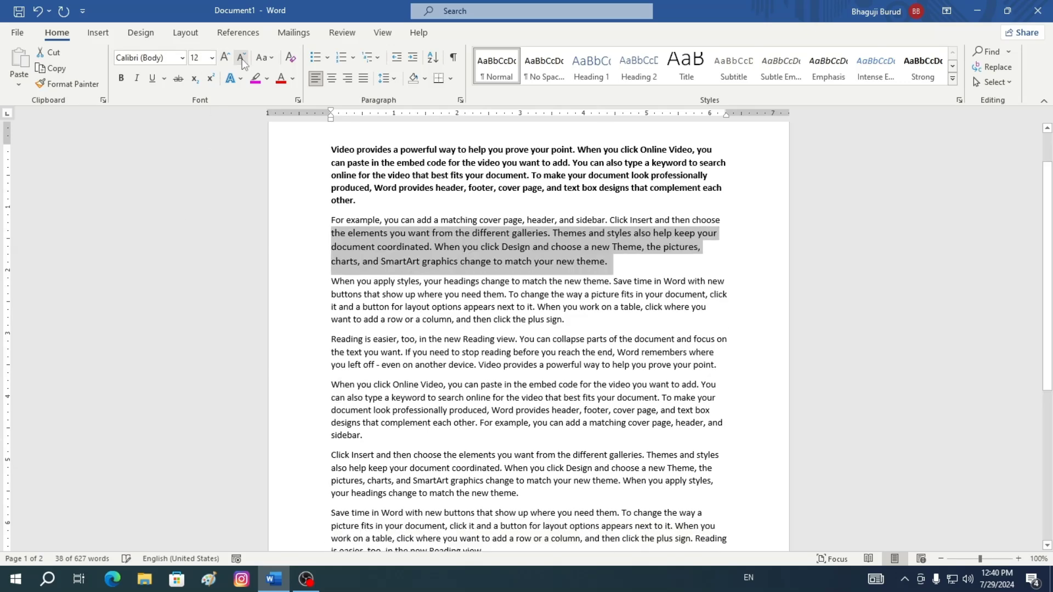
left_click(242, 58)
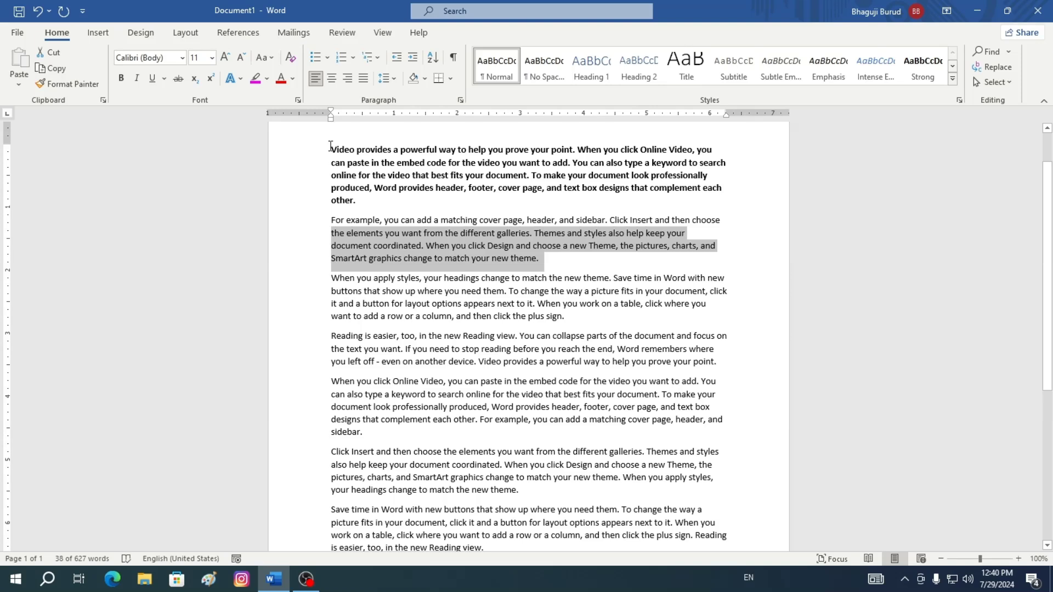
Remove the bold formatting from the first paragraph
left_click_drag(331, 148, 722, 207)
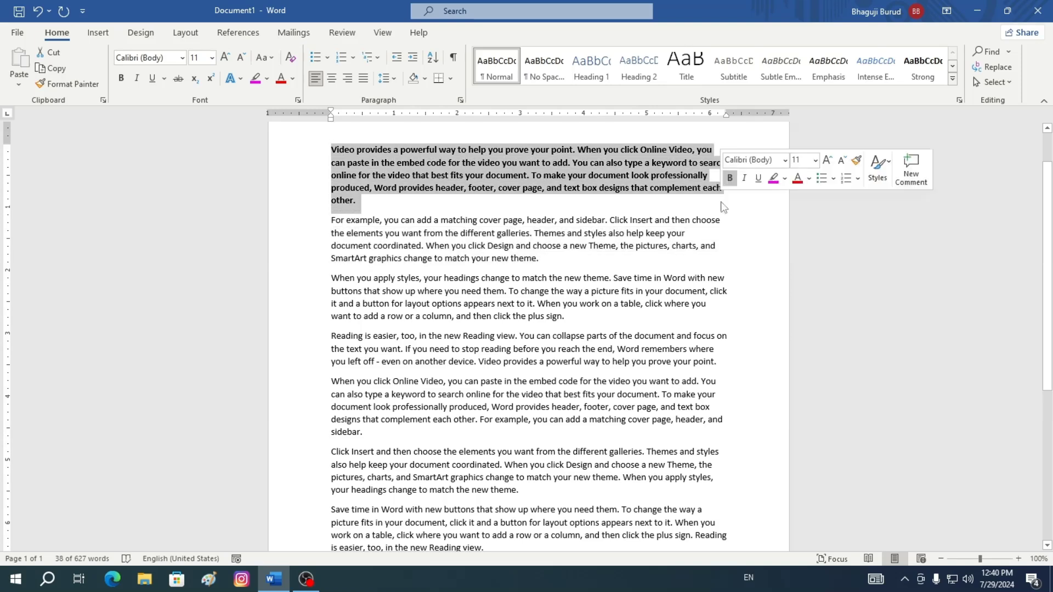
left_click(121, 78)
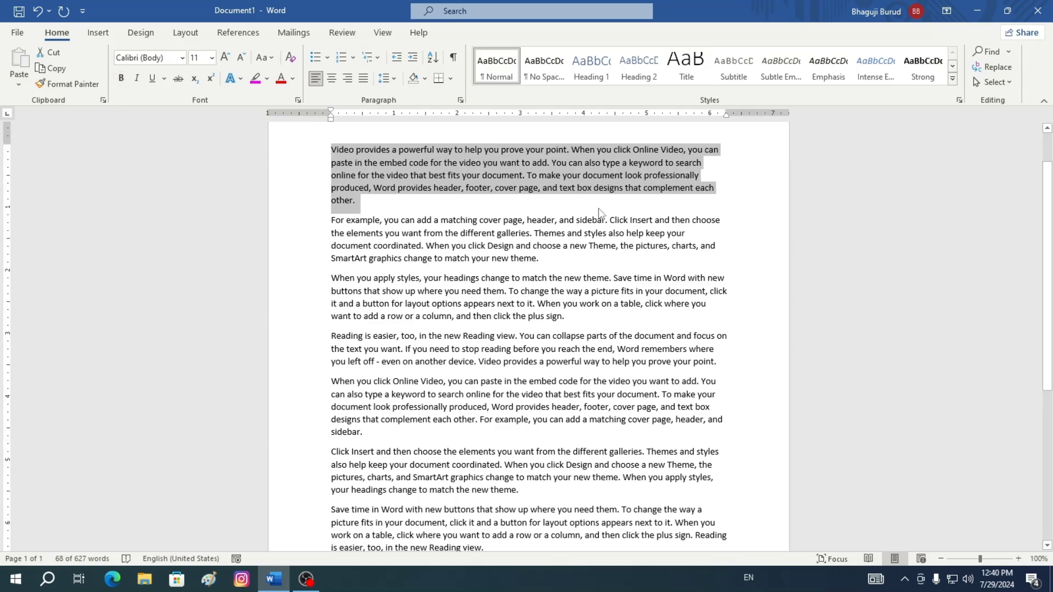
left_click(738, 175)
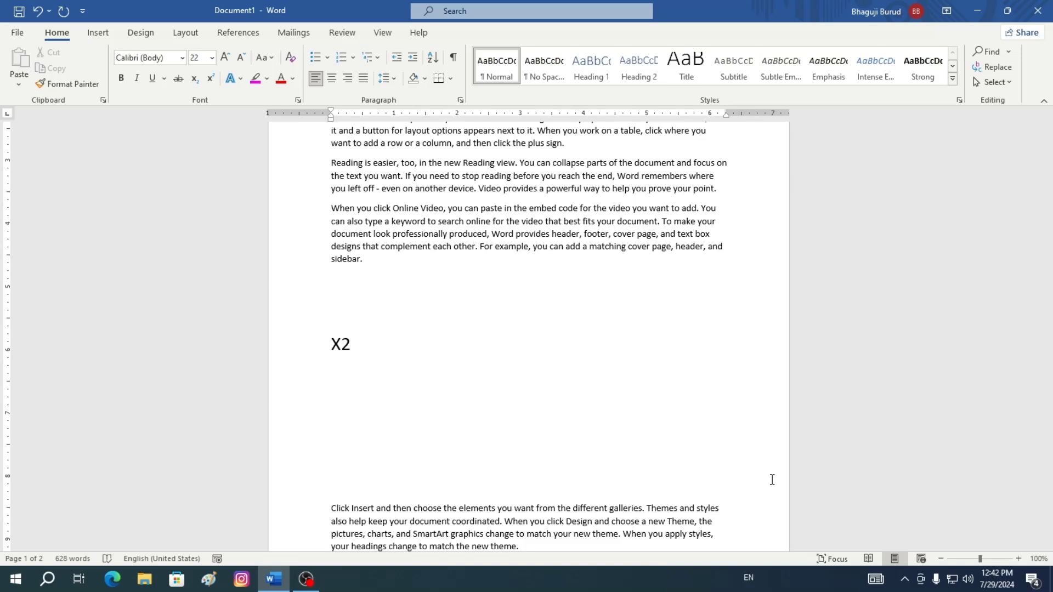
Make the 2 in X2 a subscript
key("shift+Left")
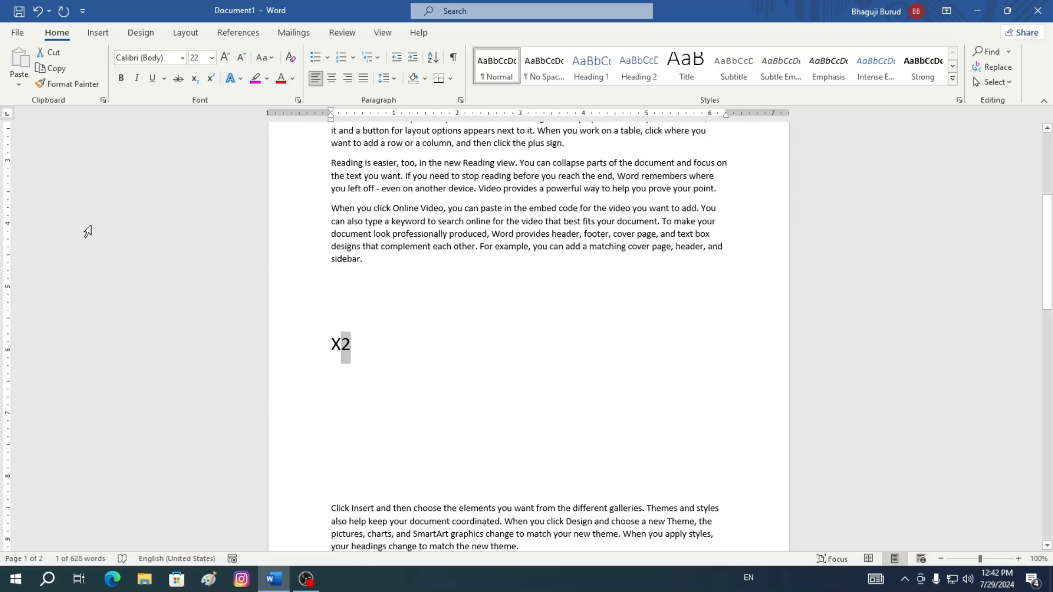
left_click(196, 81)
left_click(392, 328)
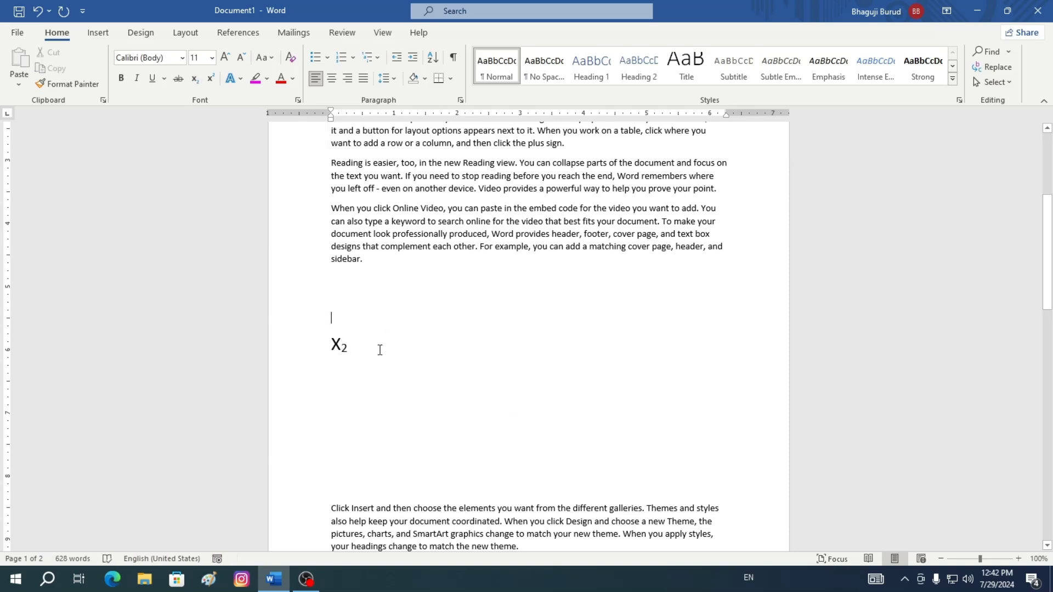
Type Y after the subscript text and increase the font size
left_click(385, 350)
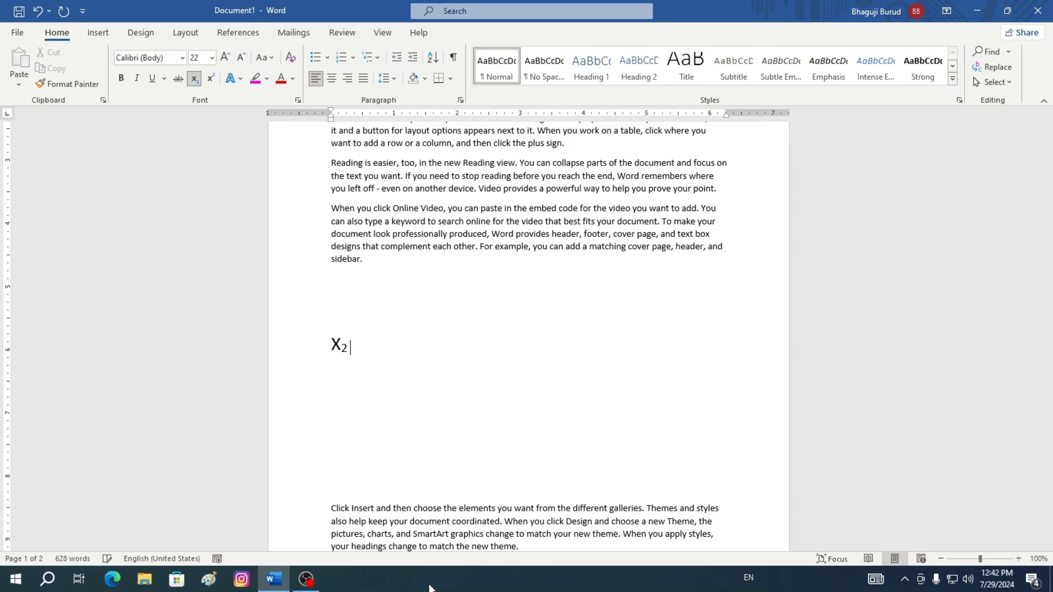
type("Y")
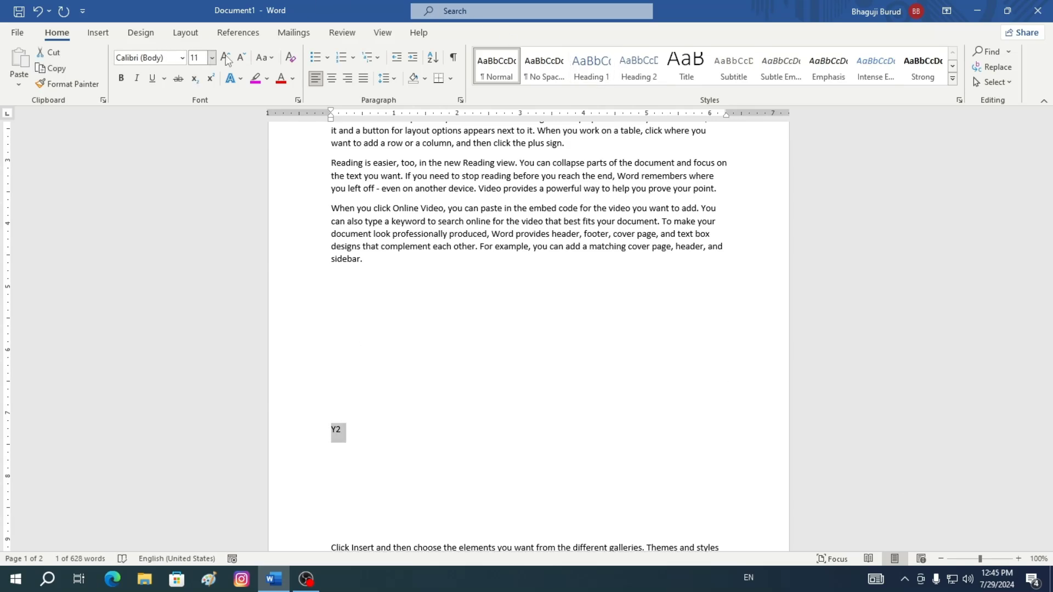
left_click(225, 57)
left_click(225, 57)
left_click(225, 57)
left_click(224, 58)
left_click(224, 57)
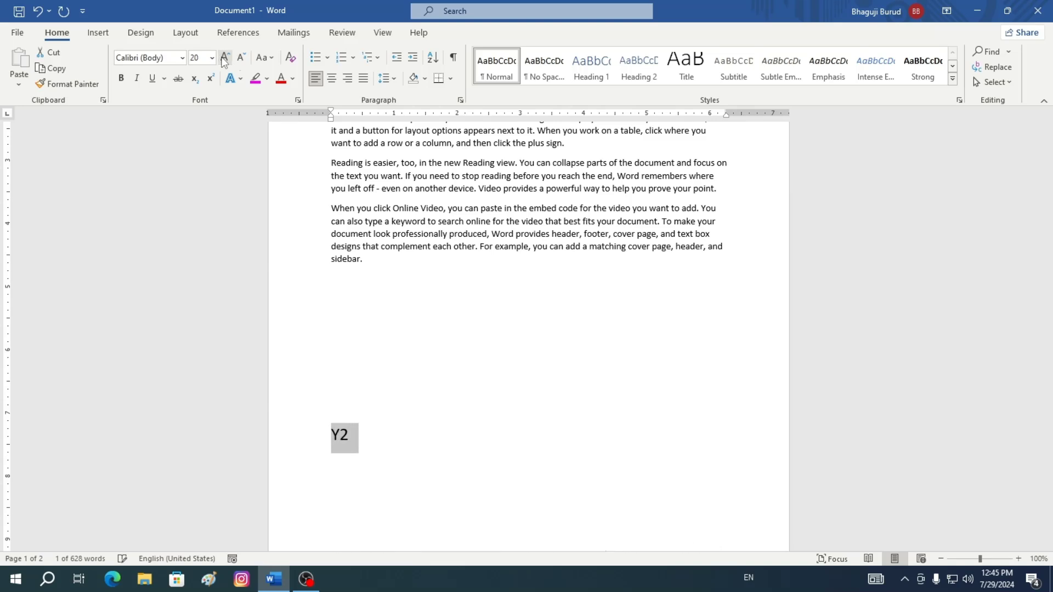
Make the 2 in Y2 a superscript
left_click(362, 434)
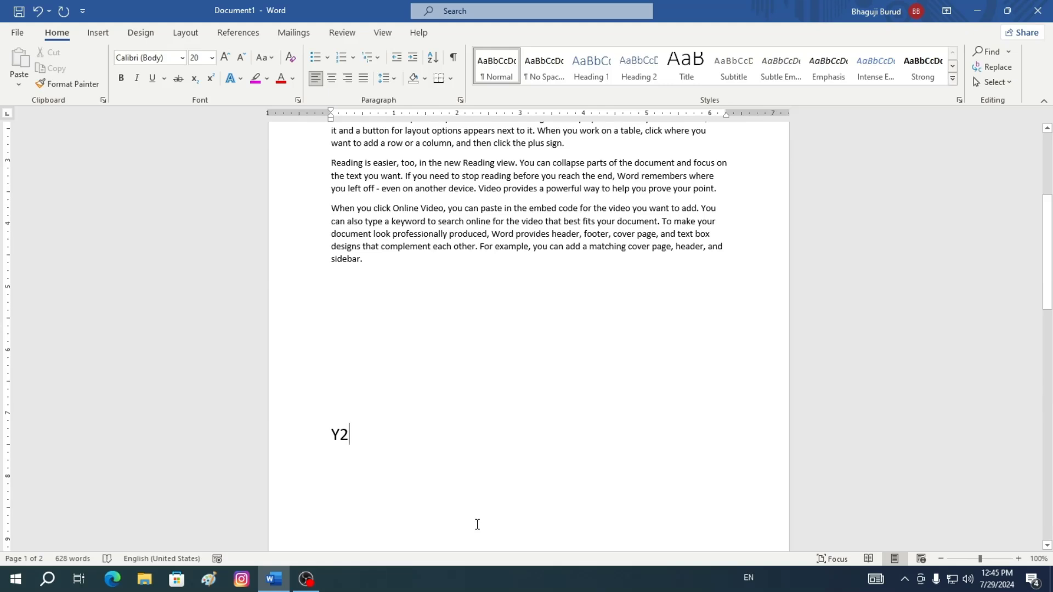
key("shift+Left")
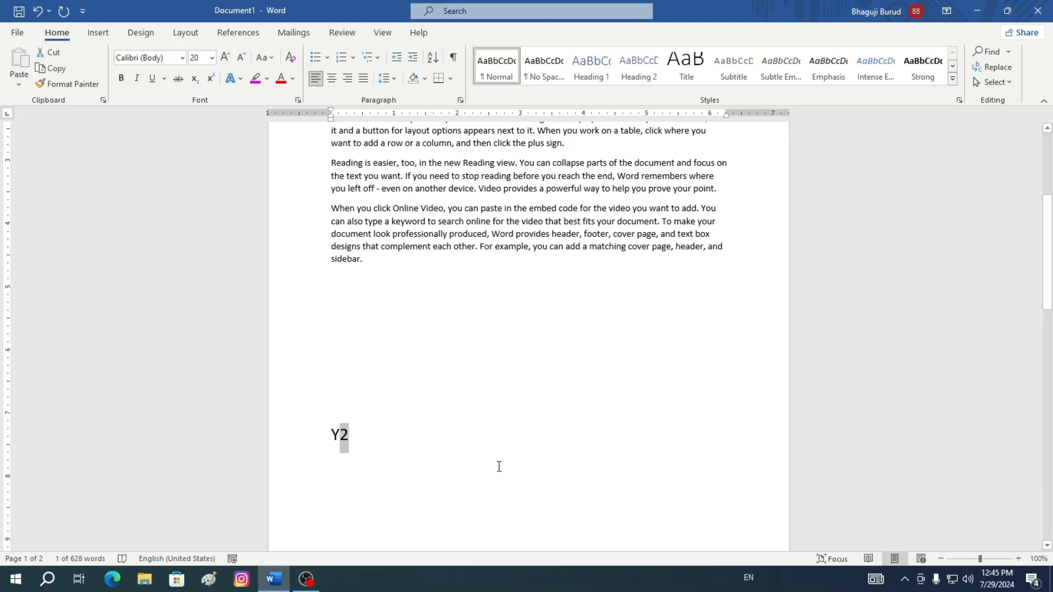
left_click(211, 79)
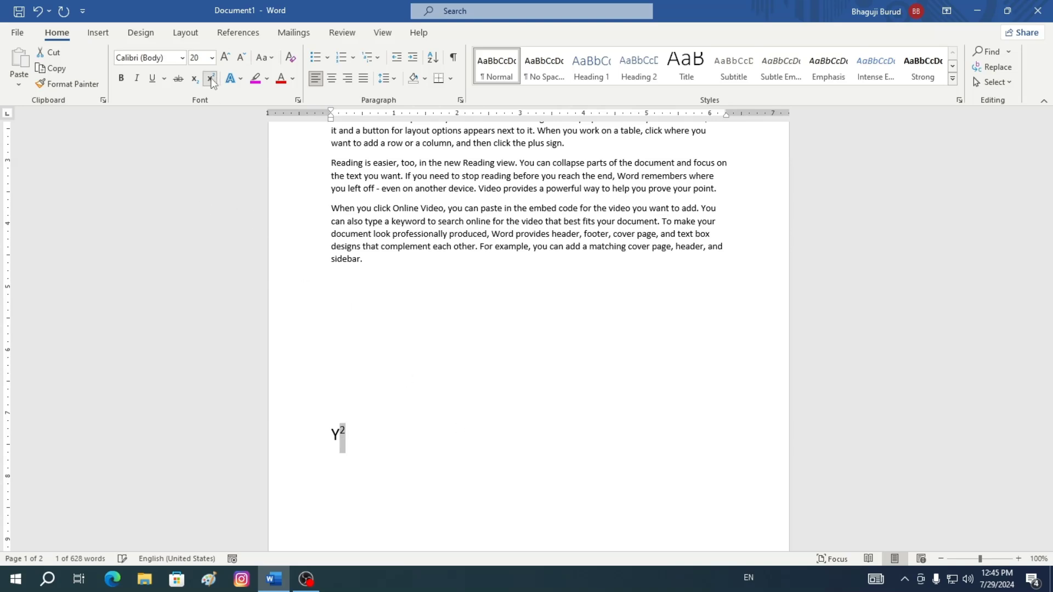
left_click(463, 478)
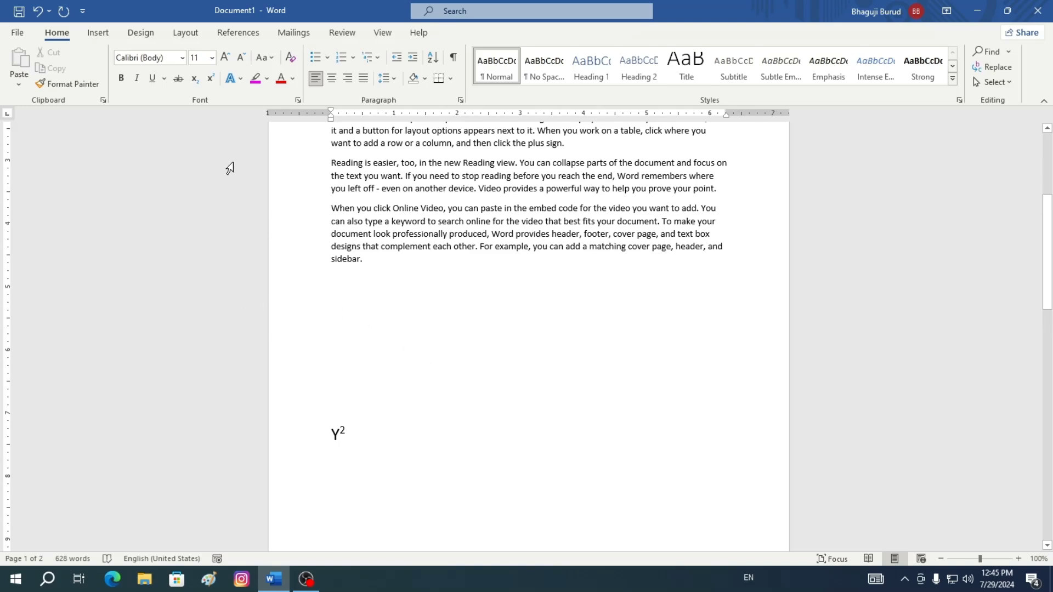
Apply the white fill, blue outline and blue glow text effect to the whole second paragraph
scroll(648, 489, "up", 7)
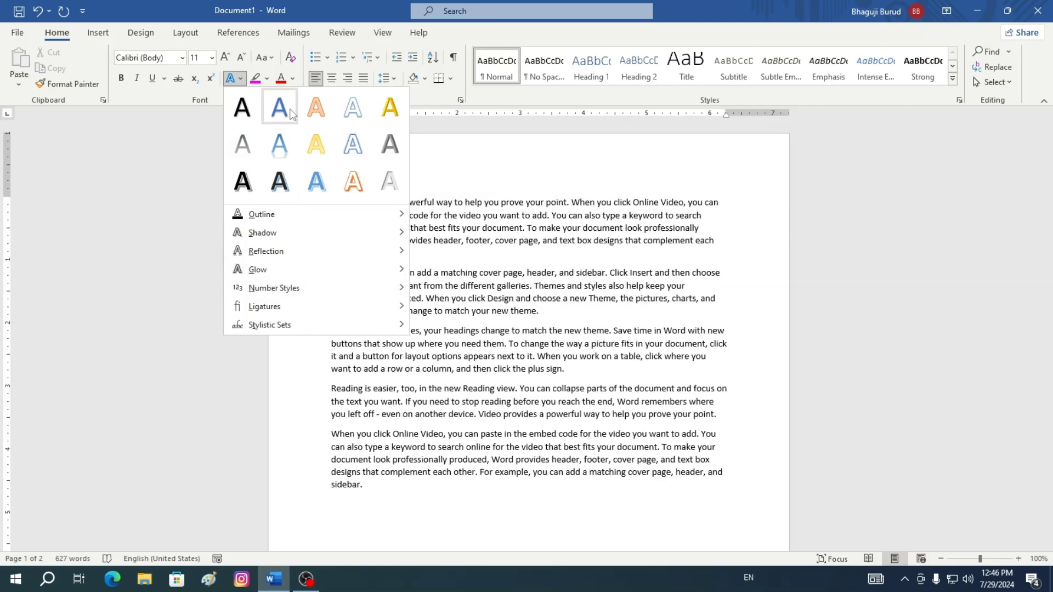
left_click(770, 322)
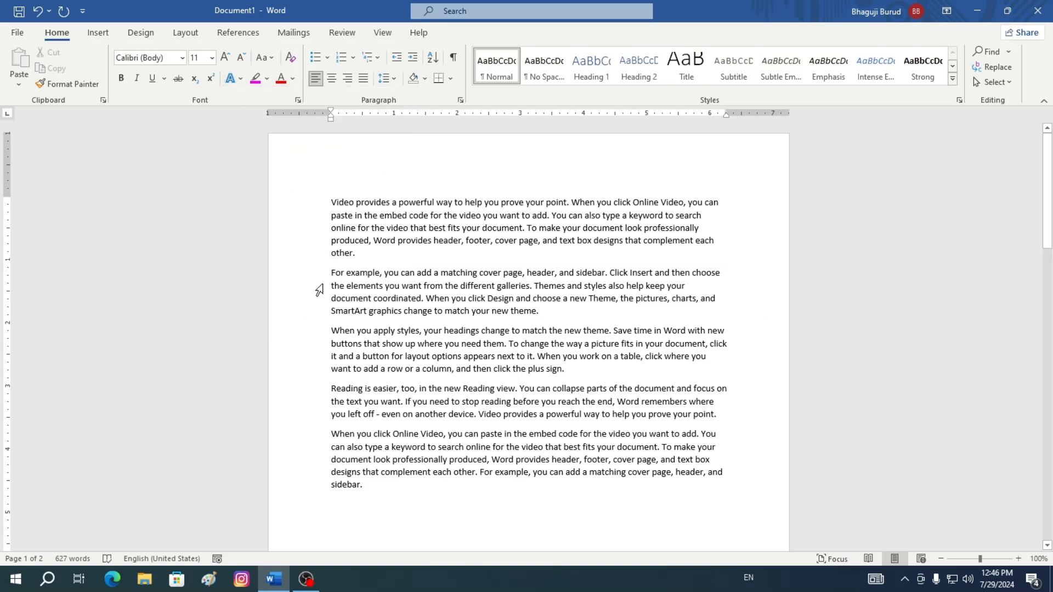
left_click_drag(330, 273, 545, 313)
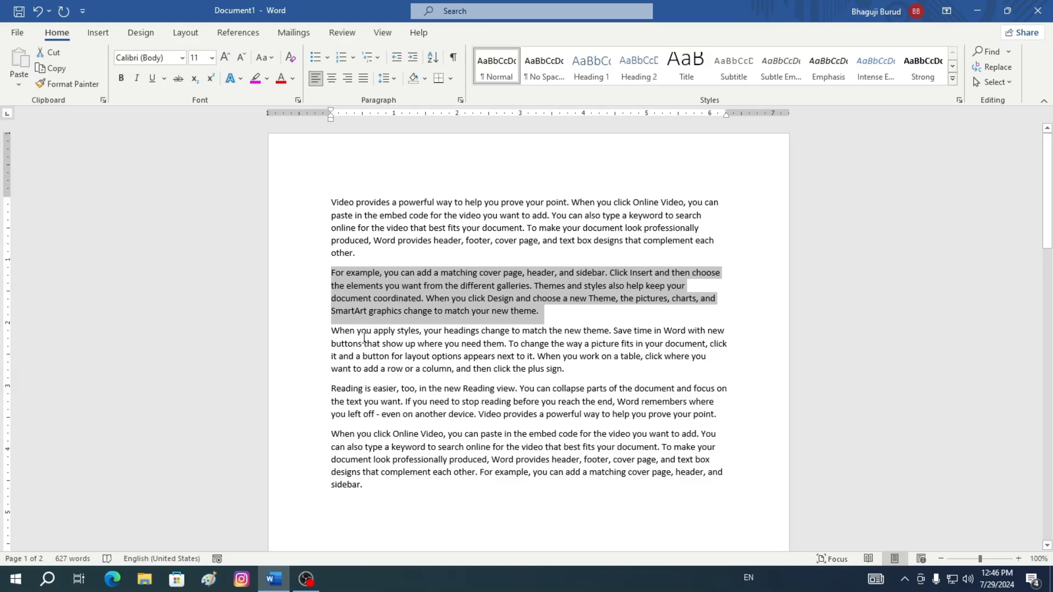
left_click(241, 78)
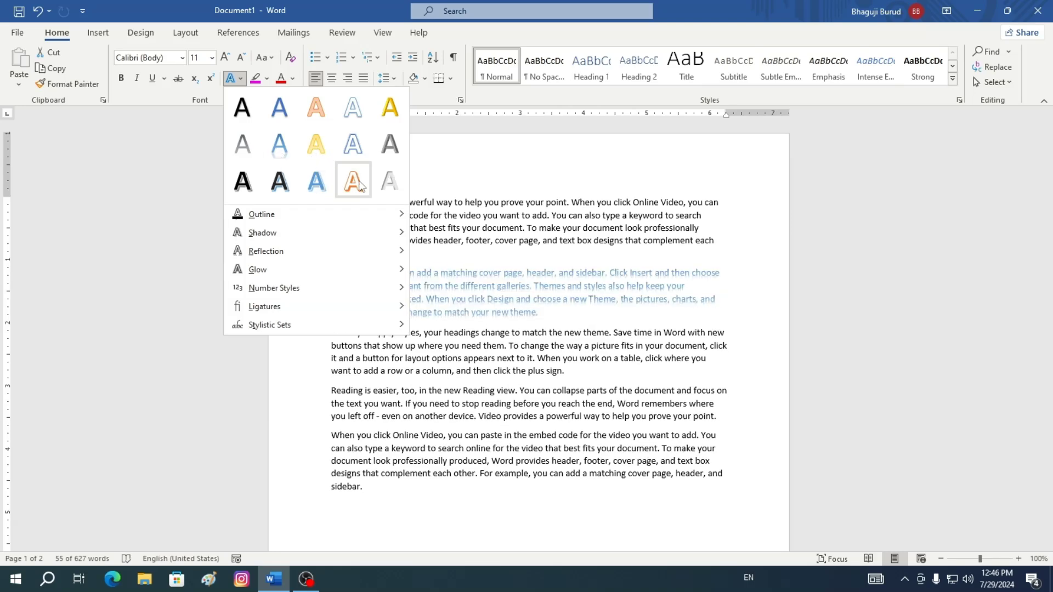
left_click(352, 145)
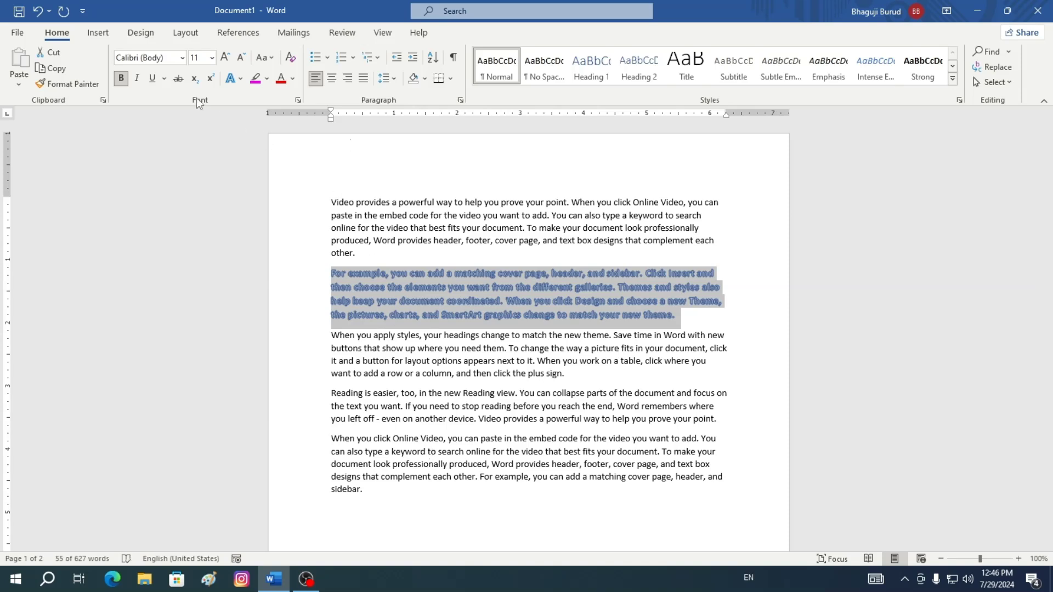
Set the text outline weight of the second paragraph to 1 pt
left_click(240, 79)
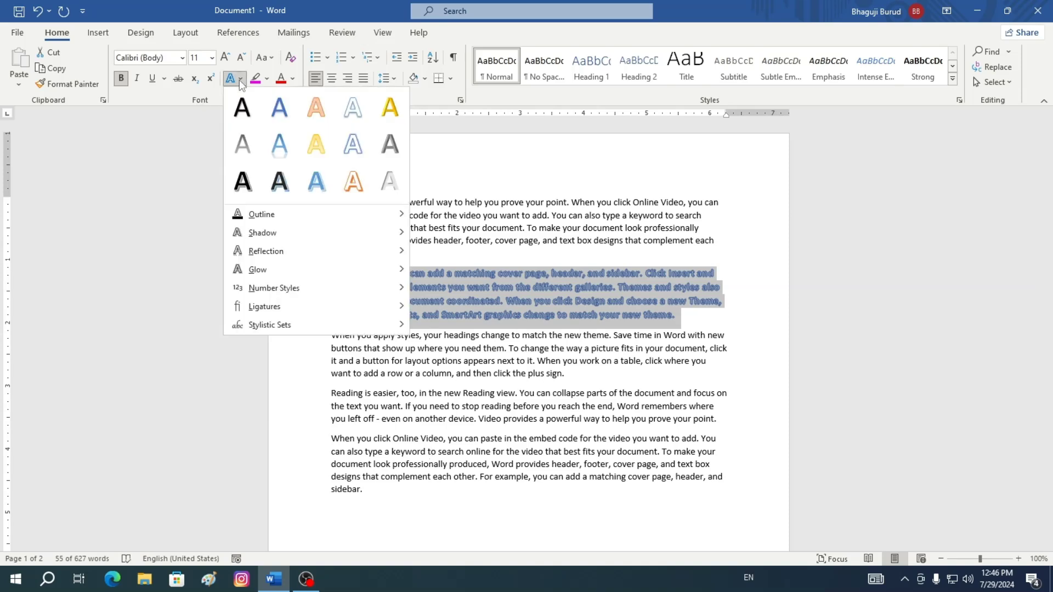
mouse_move(263, 220)
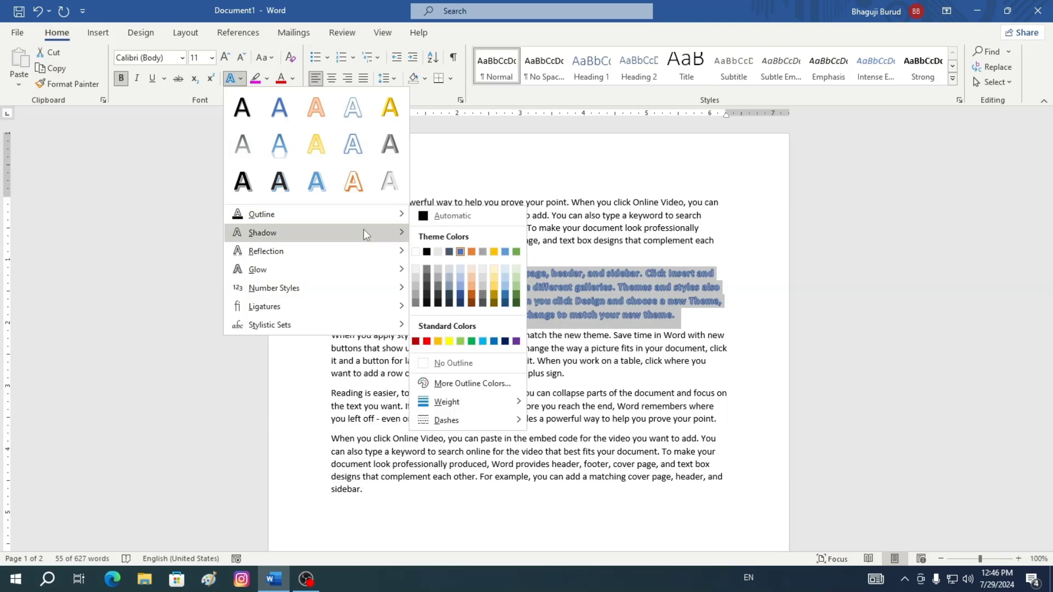
mouse_move(456, 401)
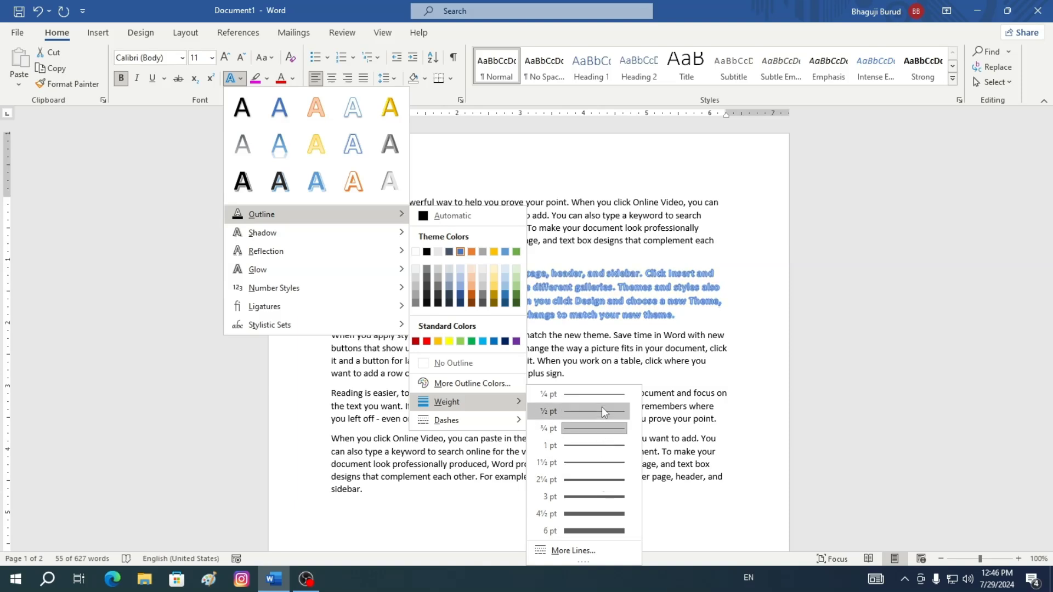
left_click(606, 446)
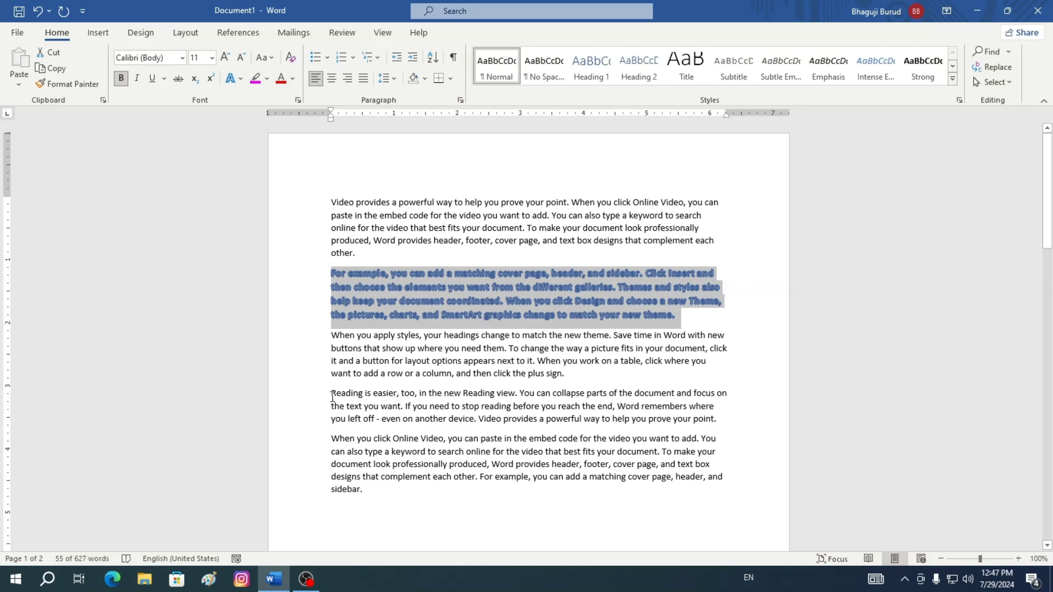
Apply the blue fill with shadow text effect to the Reading paragraph
left_click_drag(333, 395, 723, 424)
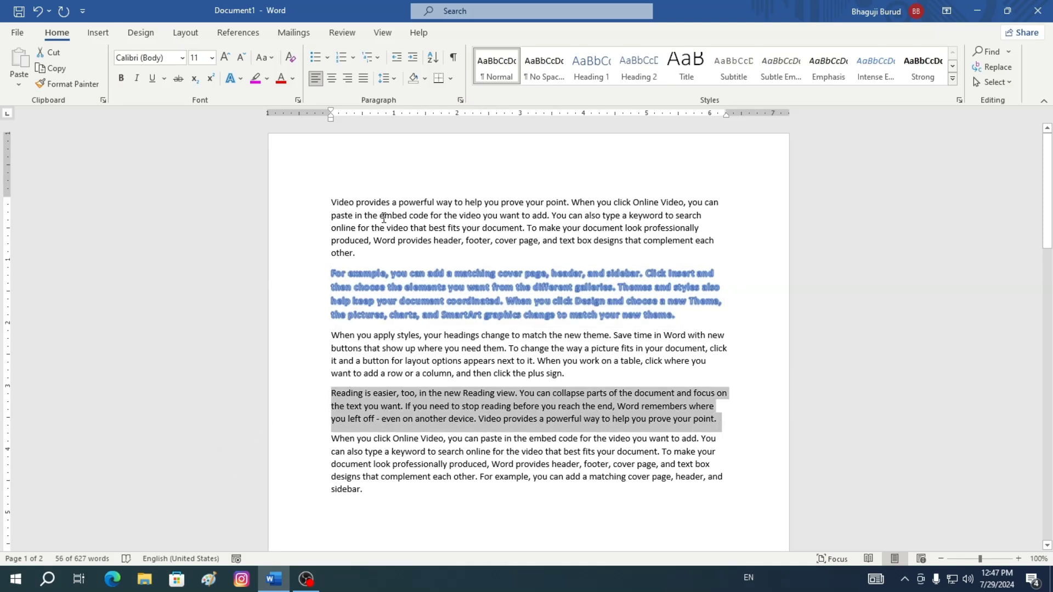
left_click(242, 80)
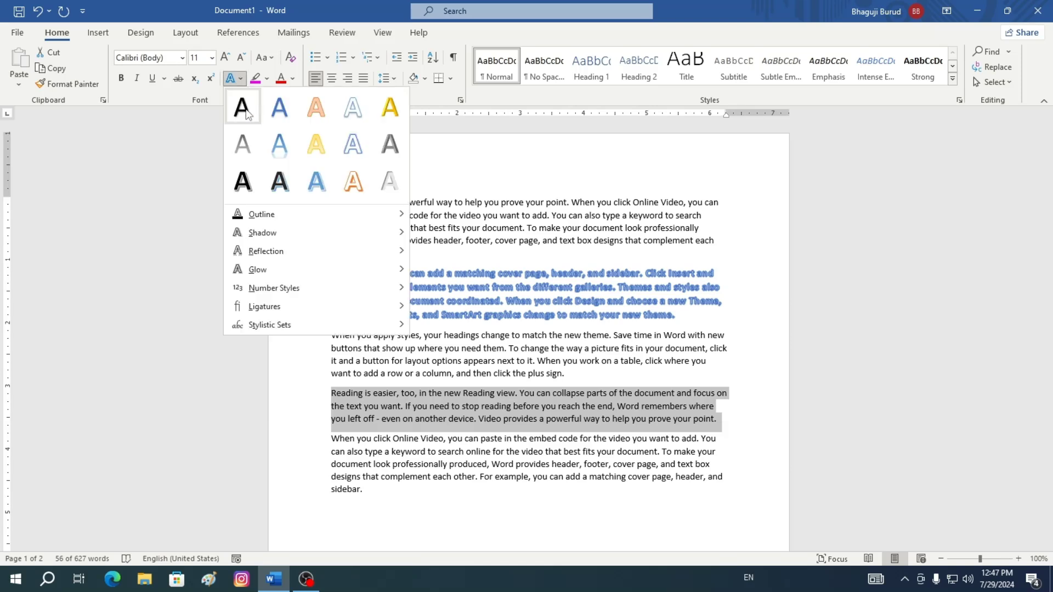
left_click(280, 113)
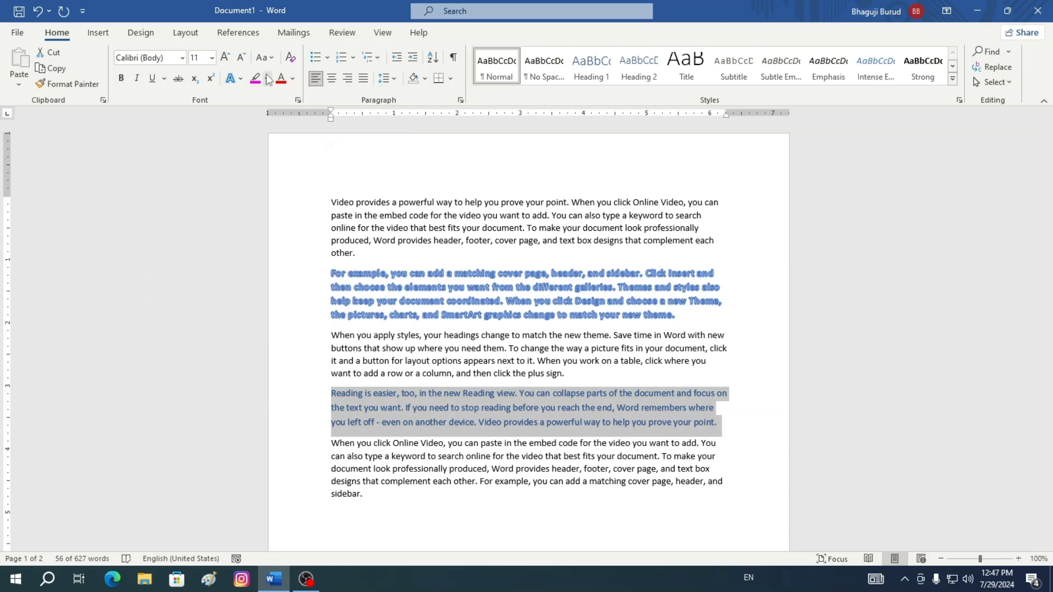
Apply the Perspective: Lower Left shadow text effect to the Reading paragraph
left_click(241, 80)
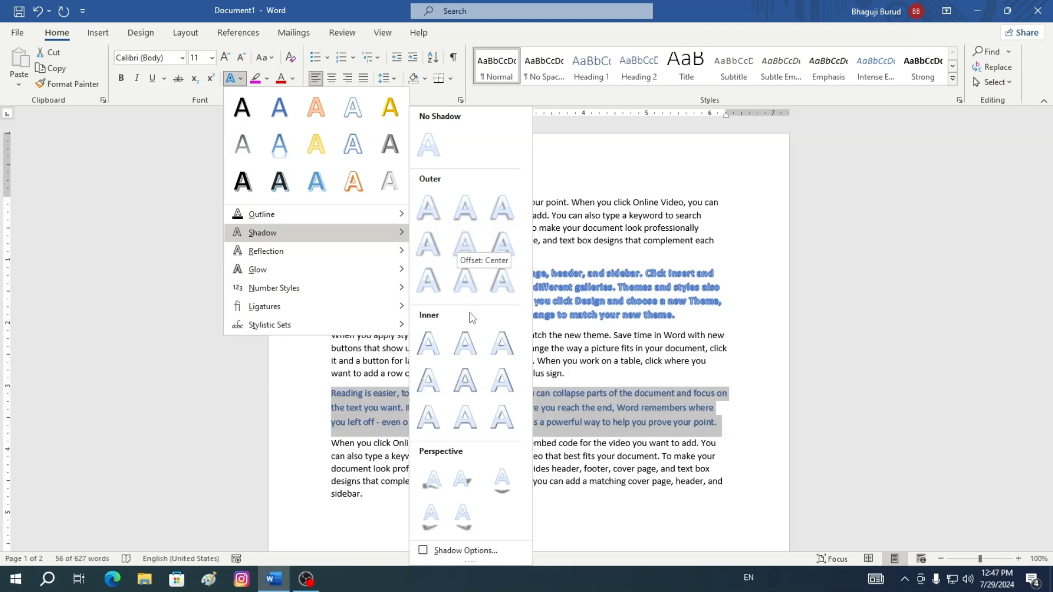
left_click(430, 522)
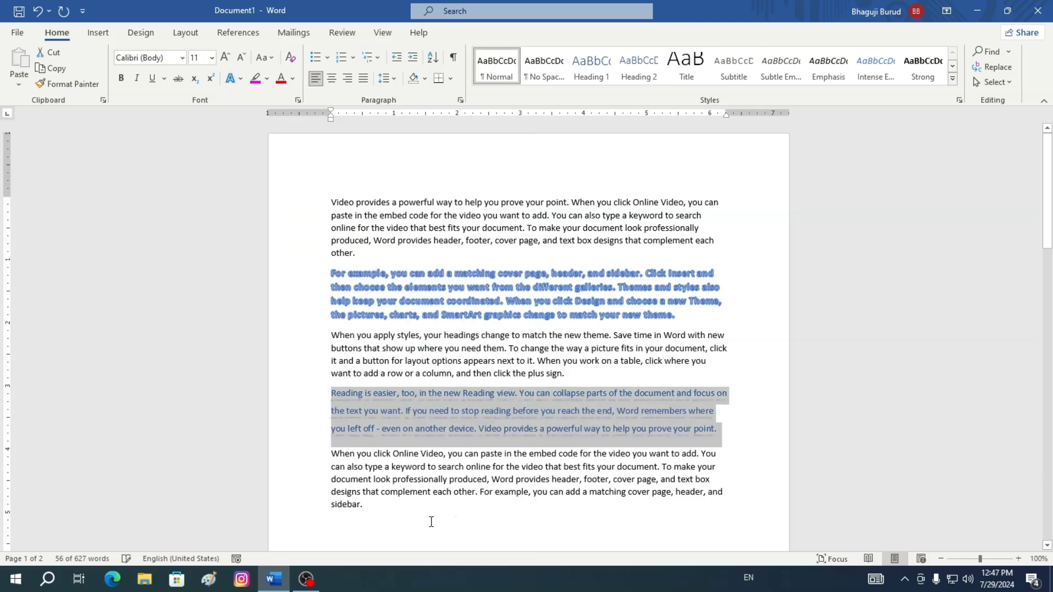
Increase the Reading paragraph's font size to 22
scroll(675, 321, "down", 2)
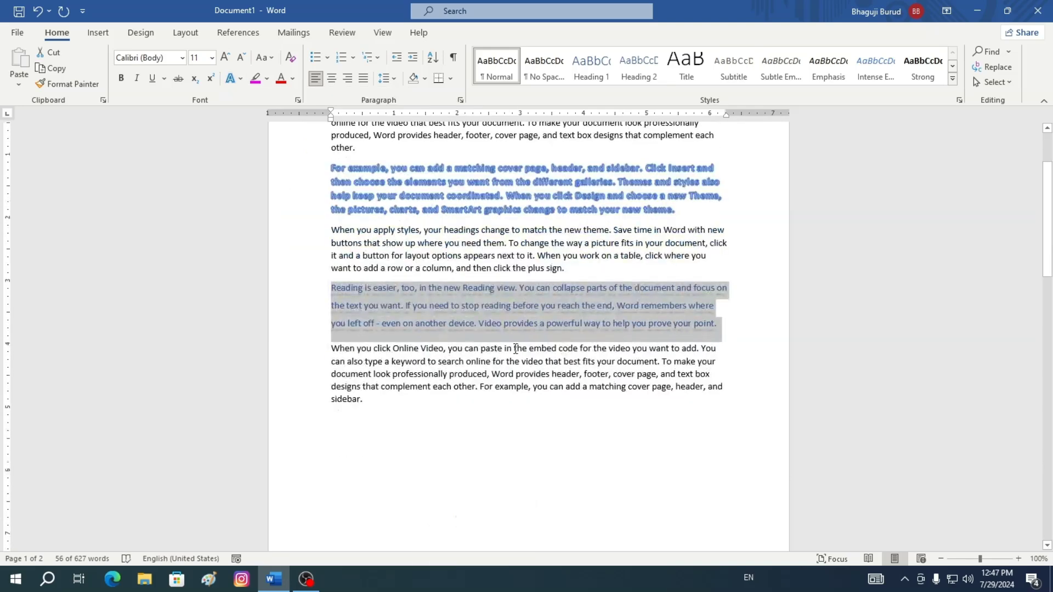
left_click(226, 58)
left_click(225, 58)
left_click(225, 58)
left_click(225, 57)
left_click(226, 58)
left_click(226, 58)
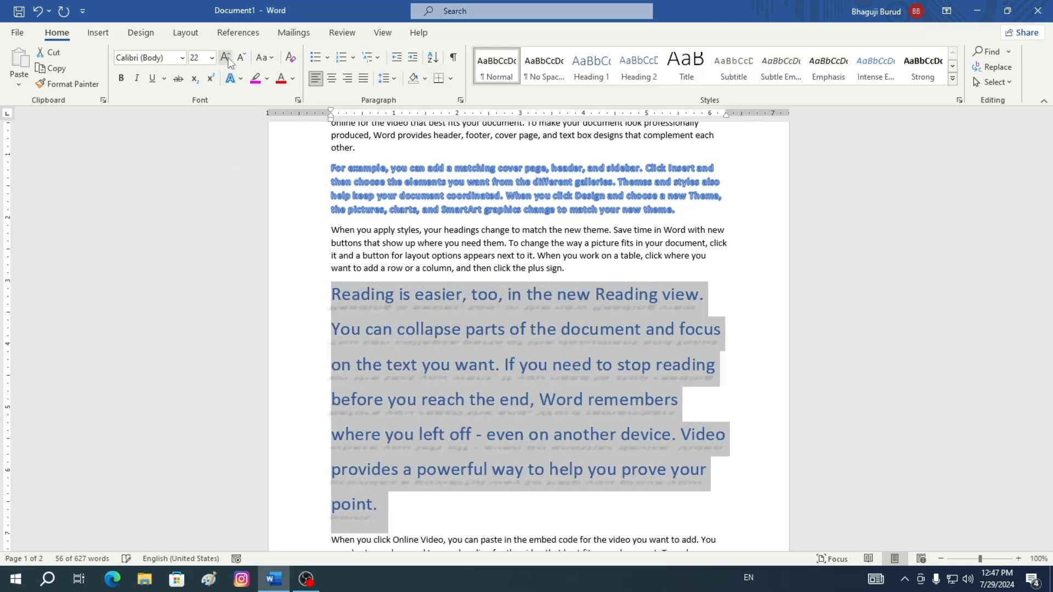
Reselect the Reading paragraph and remove its text shadow
left_click(756, 416)
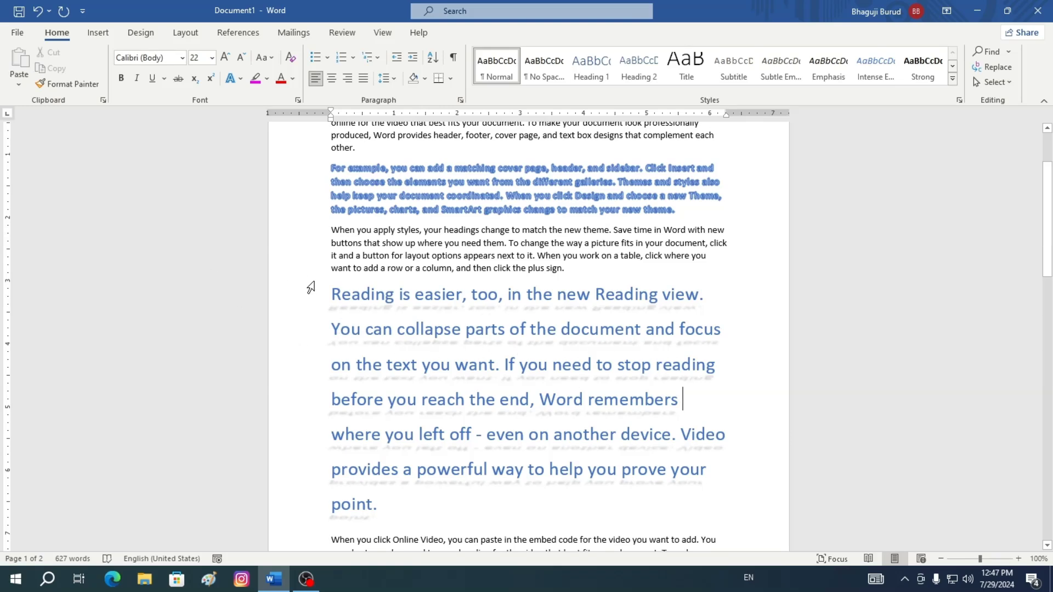
left_click_drag(328, 294, 698, 496)
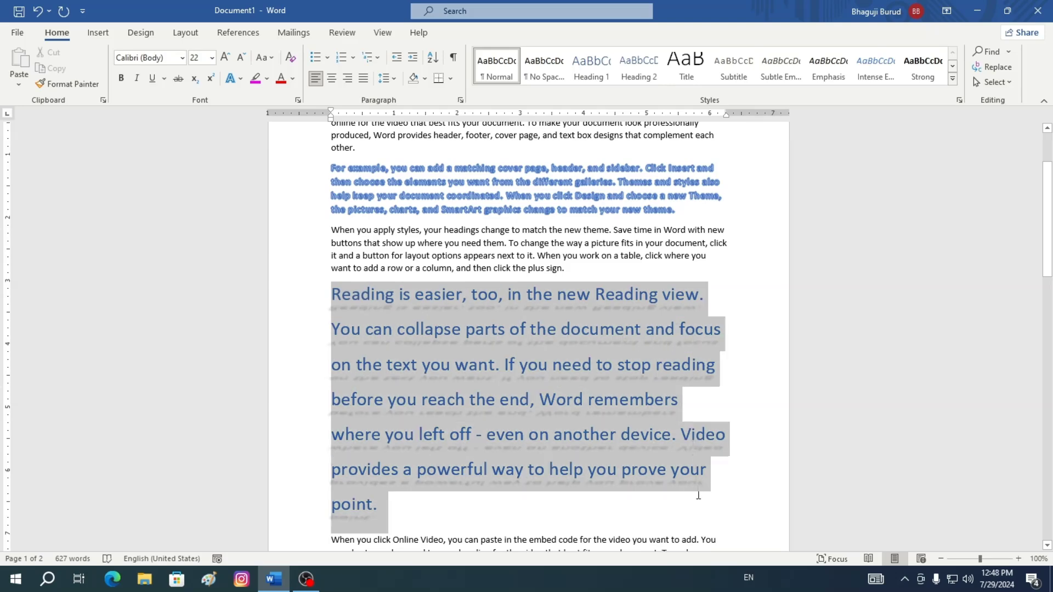
left_click(242, 79)
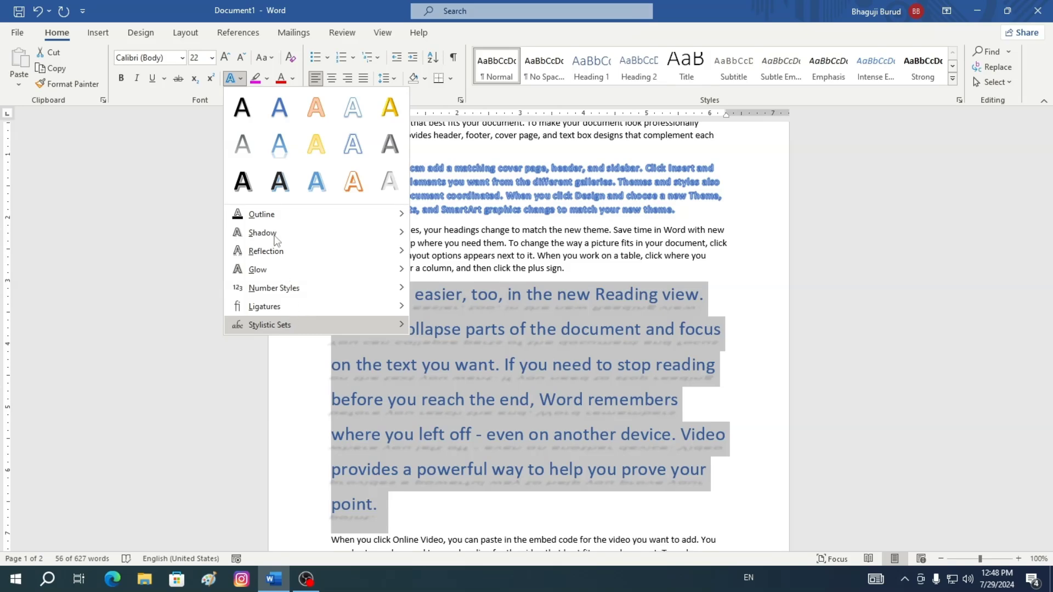
mouse_move(374, 234)
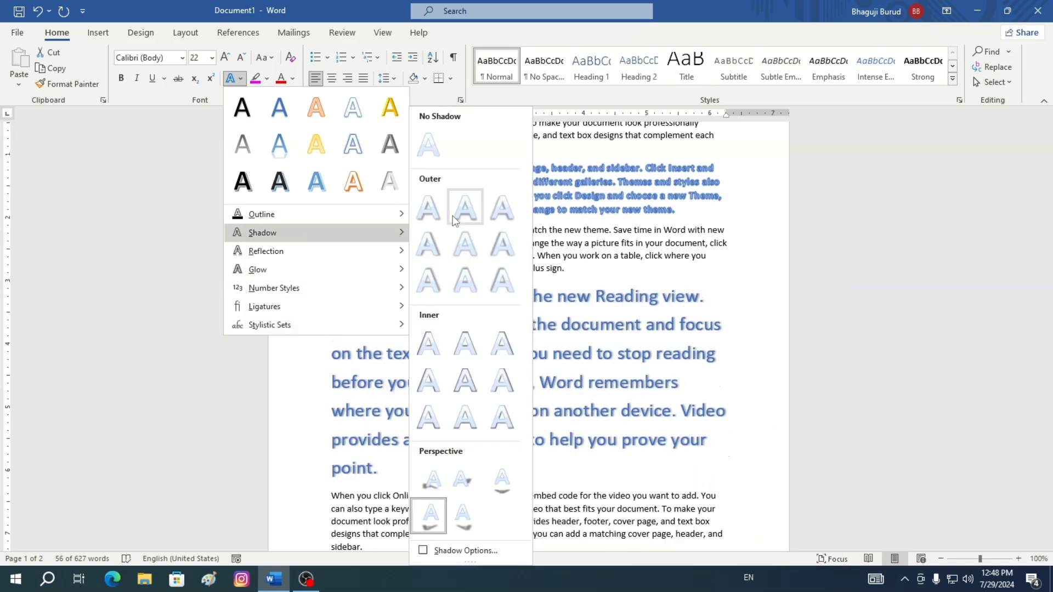
left_click(437, 147)
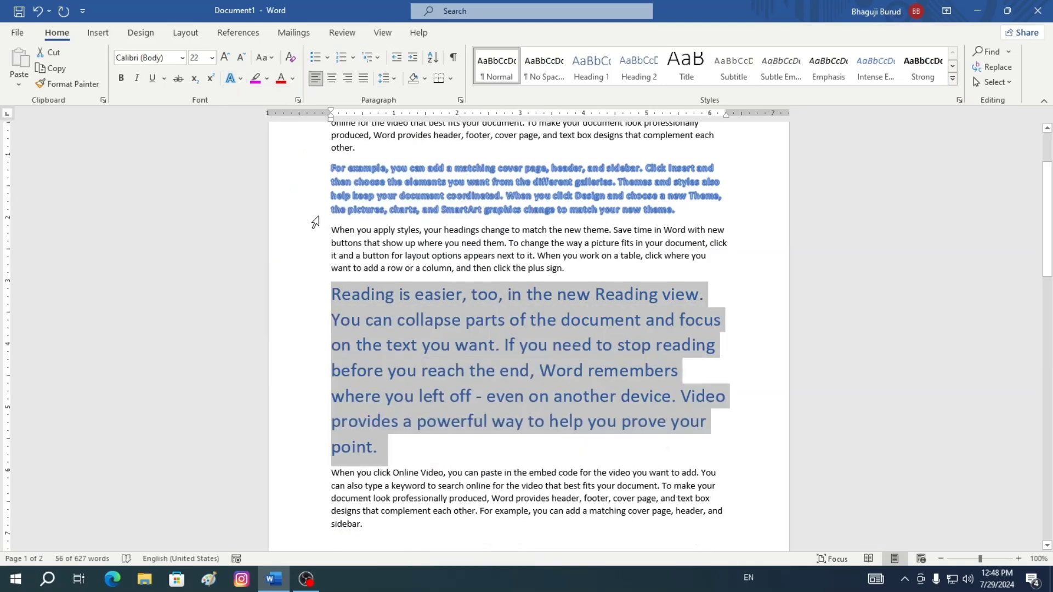
Apply a reflection variation text effect to the Reading paragraph
left_click(240, 79)
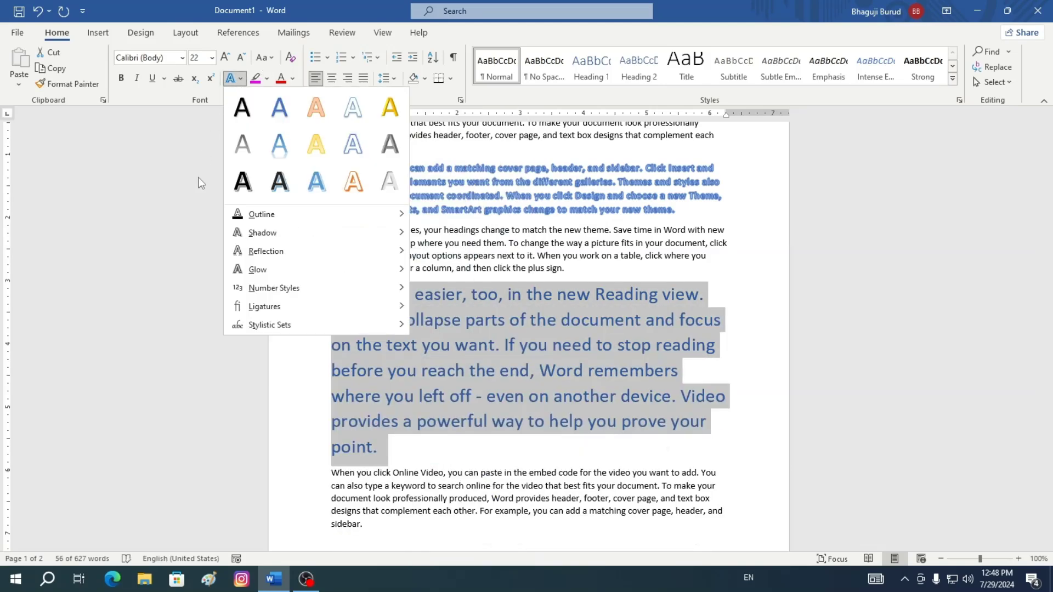
mouse_move(288, 257)
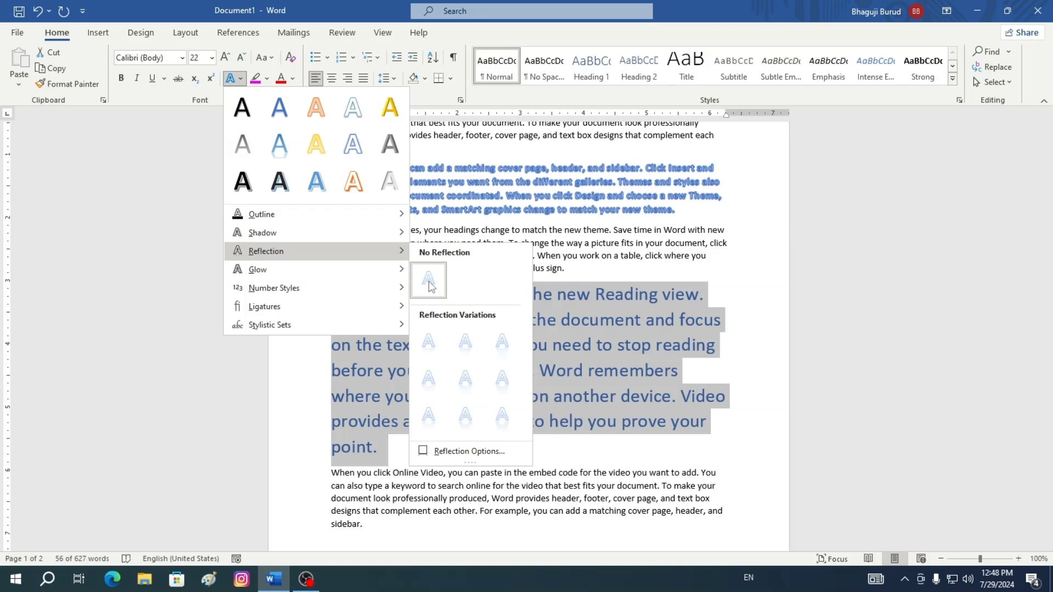
left_click(471, 382)
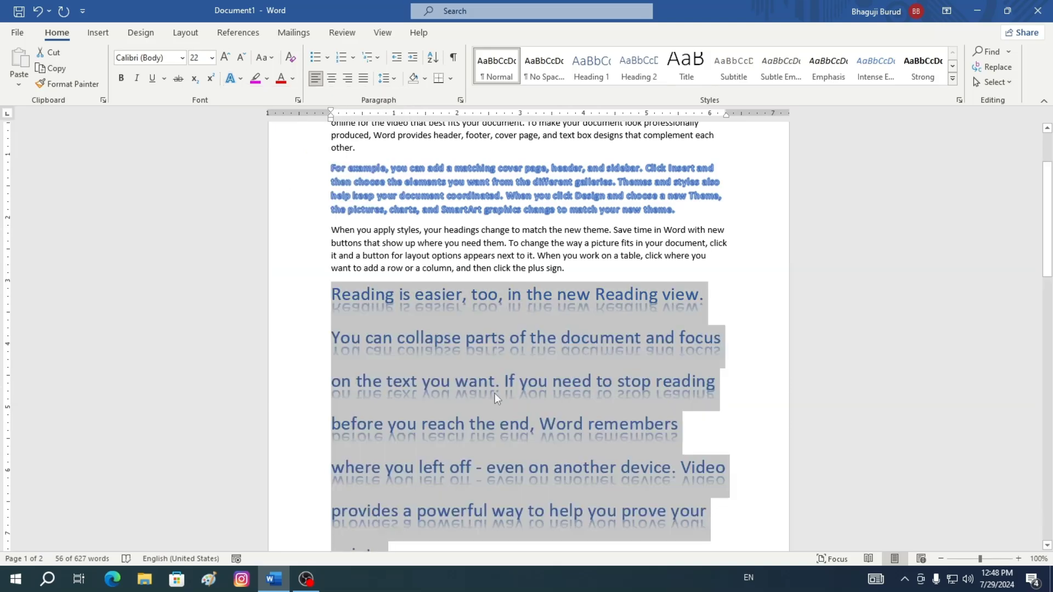
Remove the reflection from the Reading paragraph
scroll(685, 362, "down", 2)
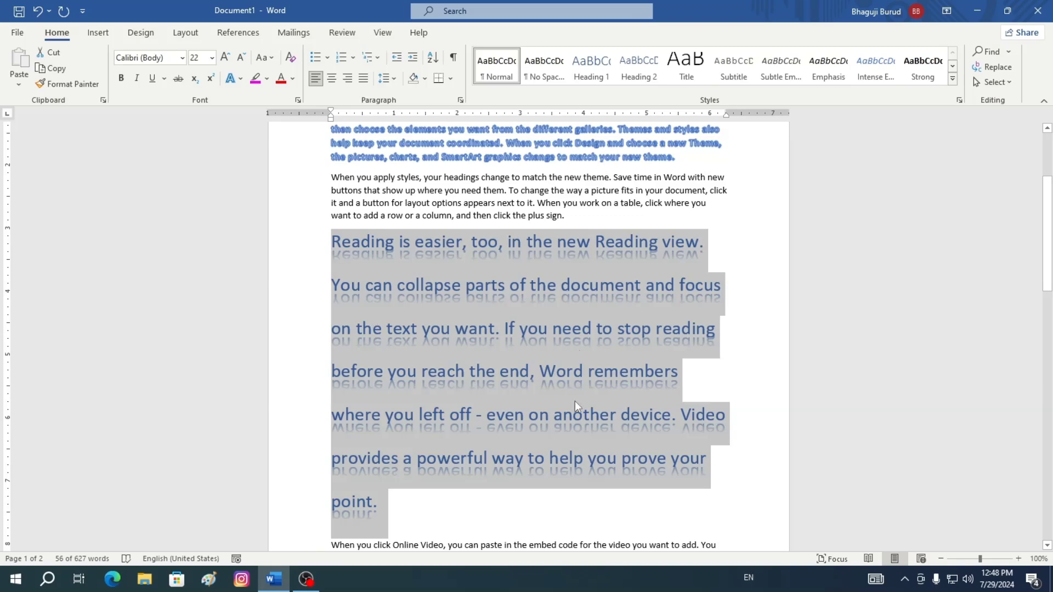
left_click(233, 78)
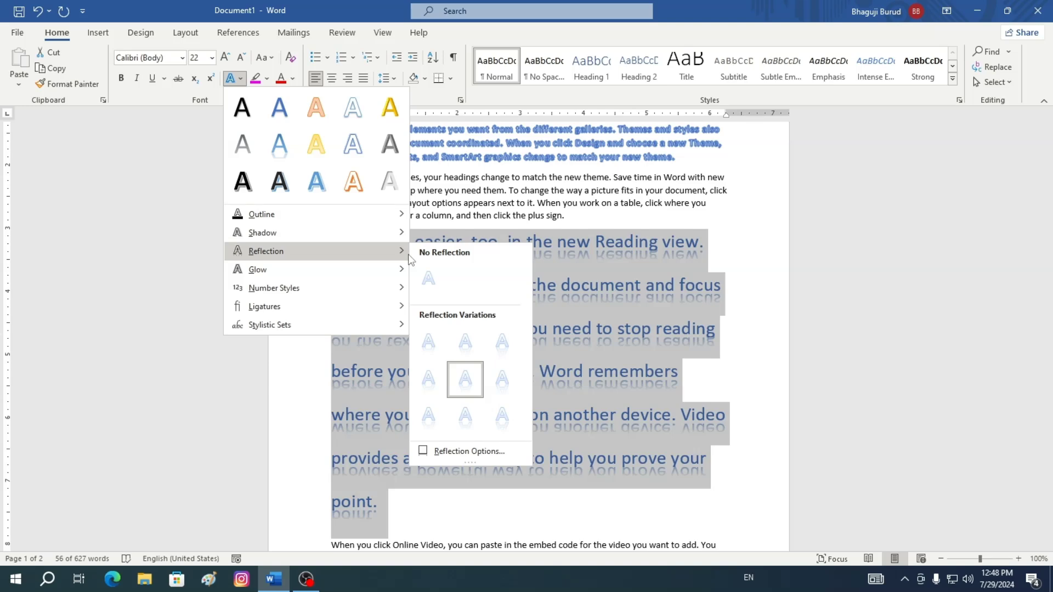
left_click(472, 254)
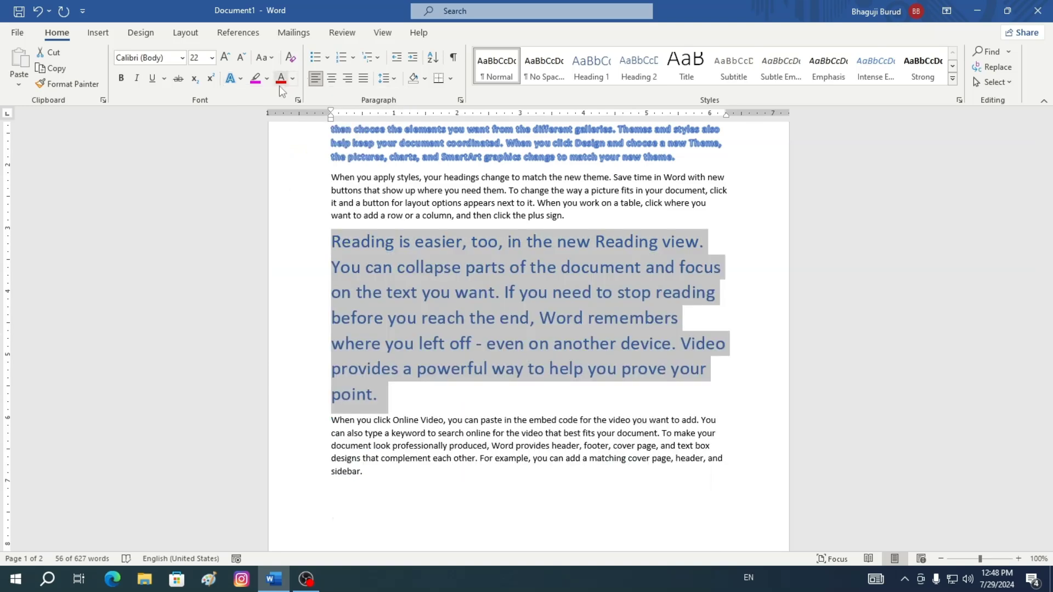
Apply an orange glow variation text effect to the Reading paragraph
left_click(242, 80)
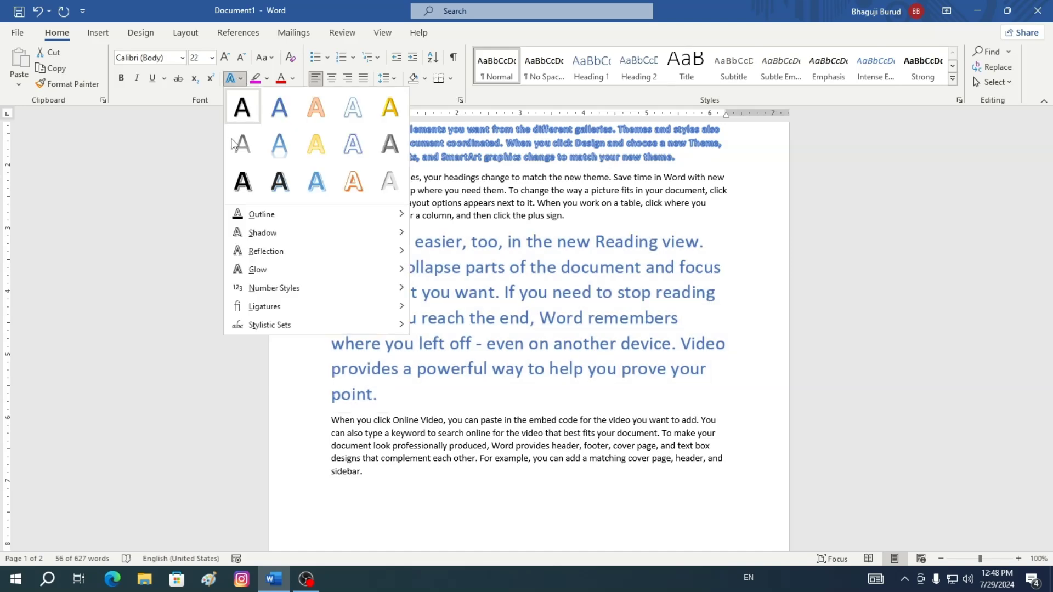
mouse_move(261, 269)
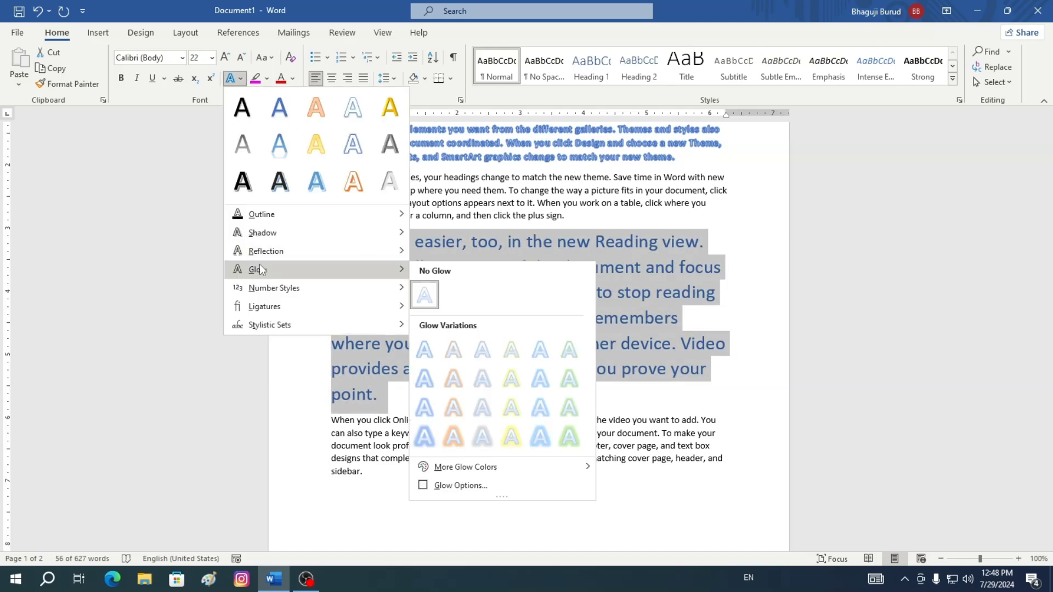
left_click(453, 412)
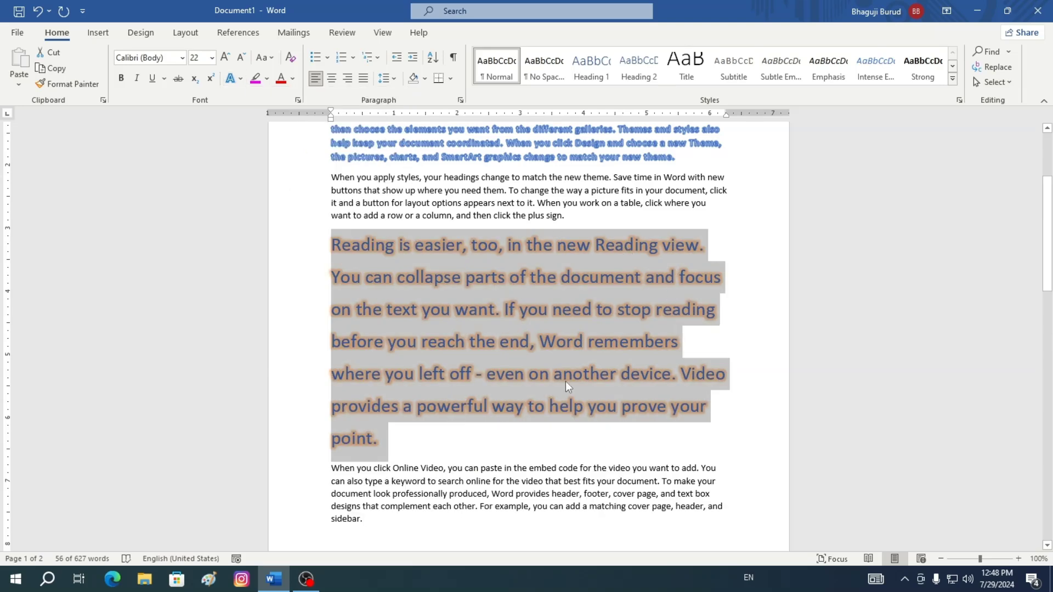
Remove the glow from the Reading paragraph
left_click(240, 78)
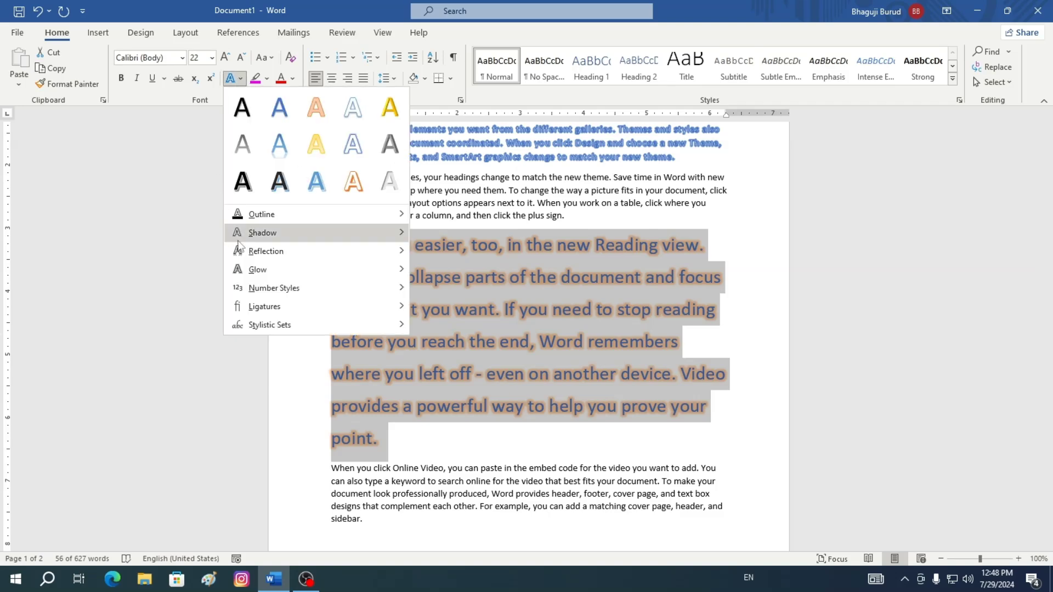
mouse_move(274, 277)
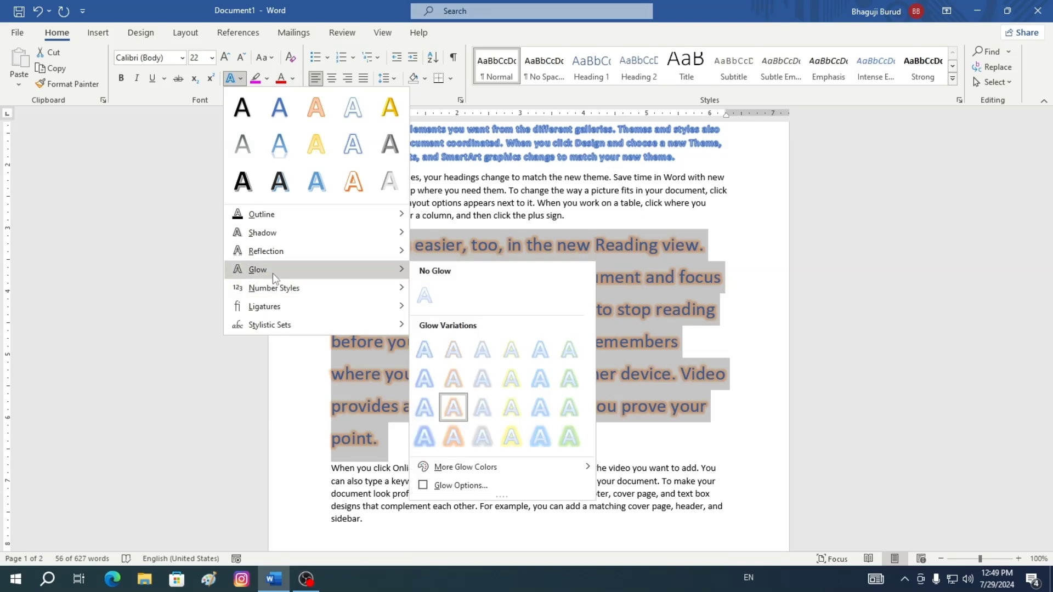
left_click(425, 296)
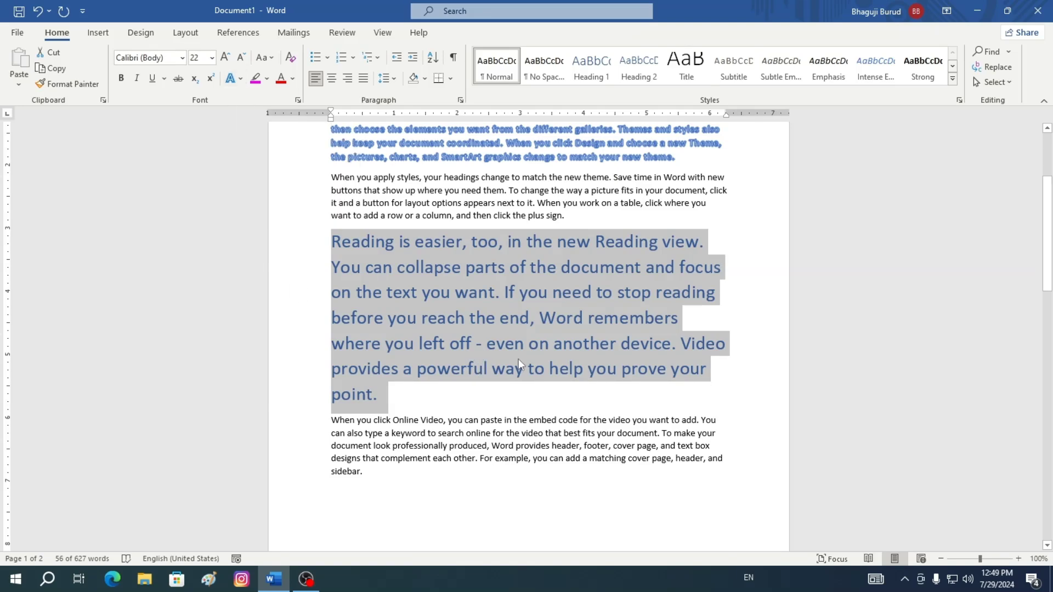
Highlight the first paragraph on page two in Dark Blue
scroll(519, 359, "down", 10)
scroll(520, 359, "down", 3)
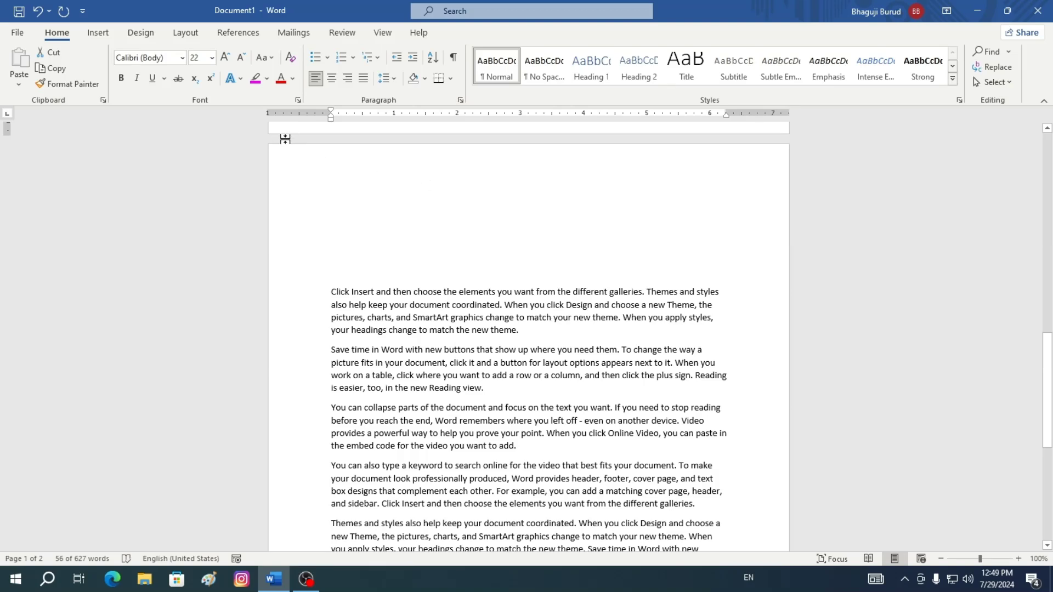
left_click(267, 79)
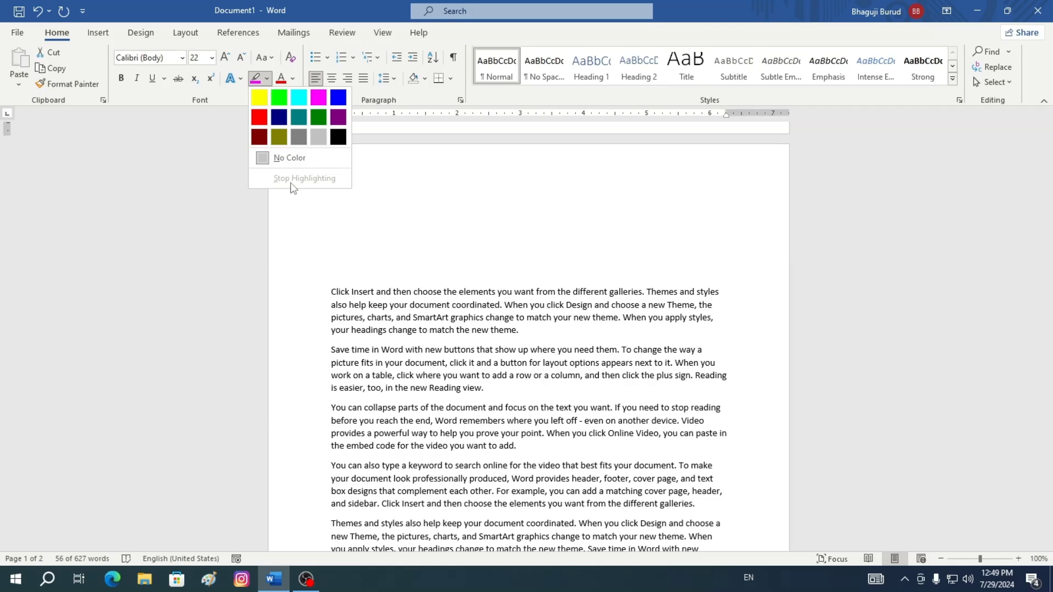
left_click(371, 309)
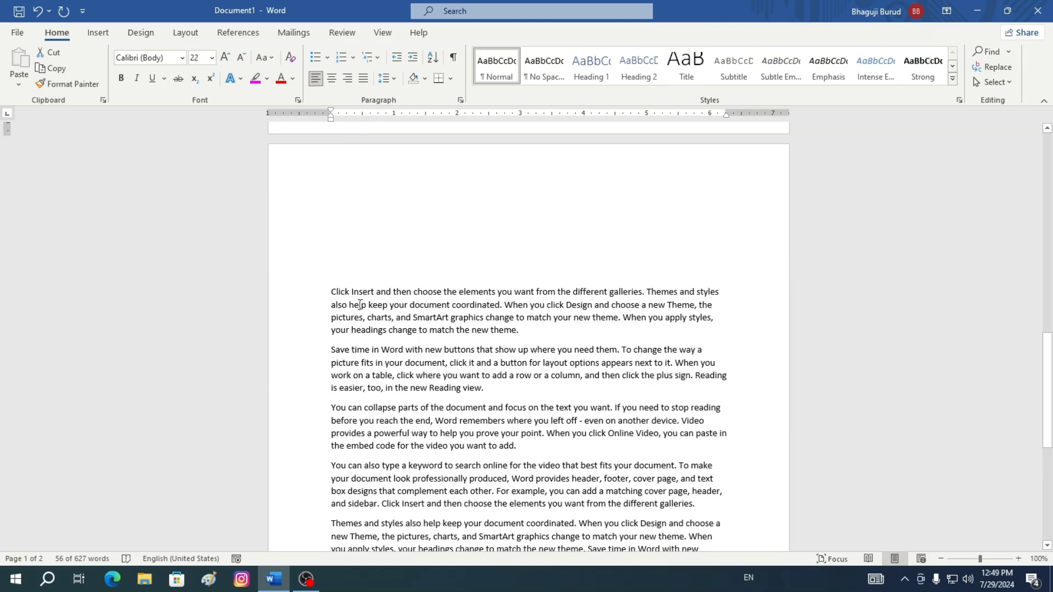
left_click_drag(334, 294, 611, 332)
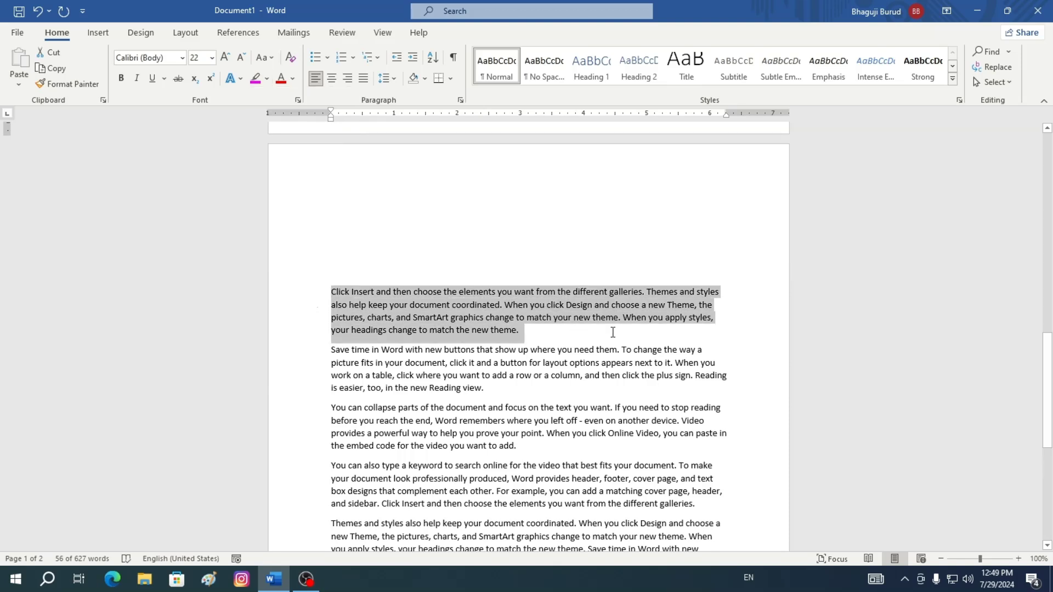
left_click(267, 78)
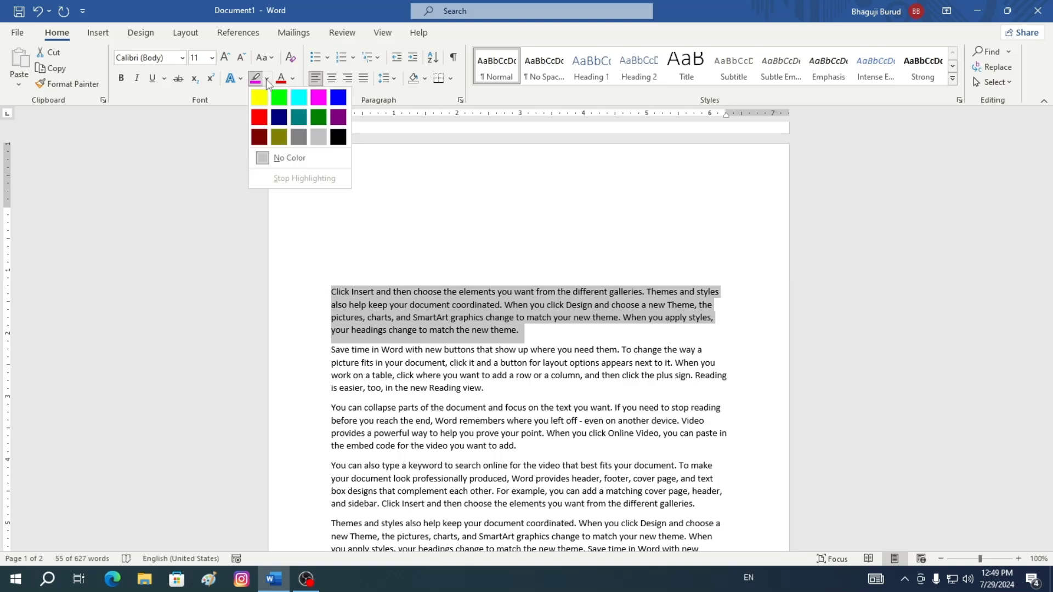
left_click(280, 118)
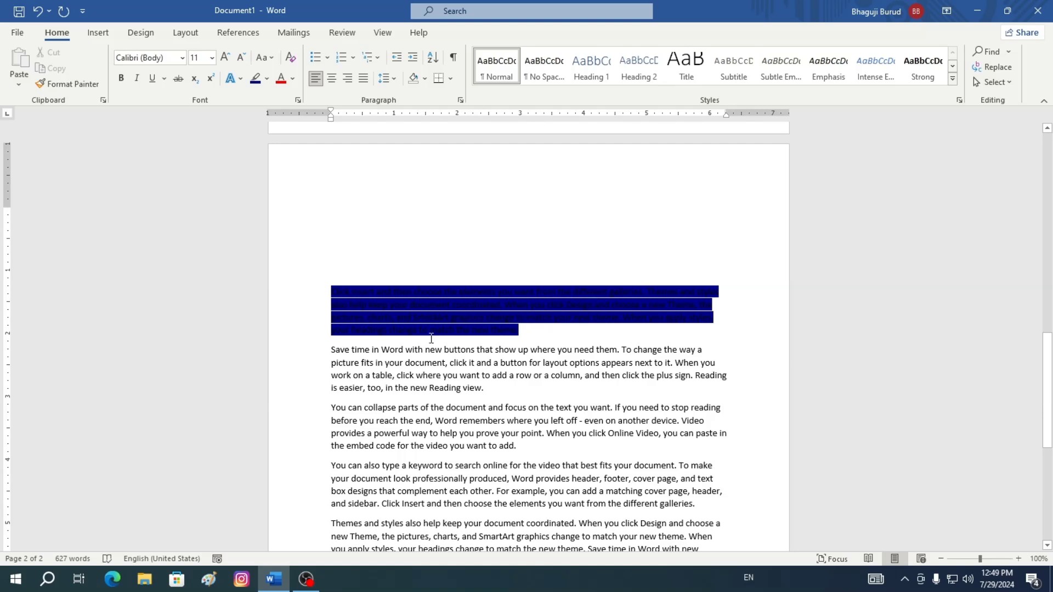
Set the font colour of the highlighted first paragraph on page two to white
left_click(294, 79)
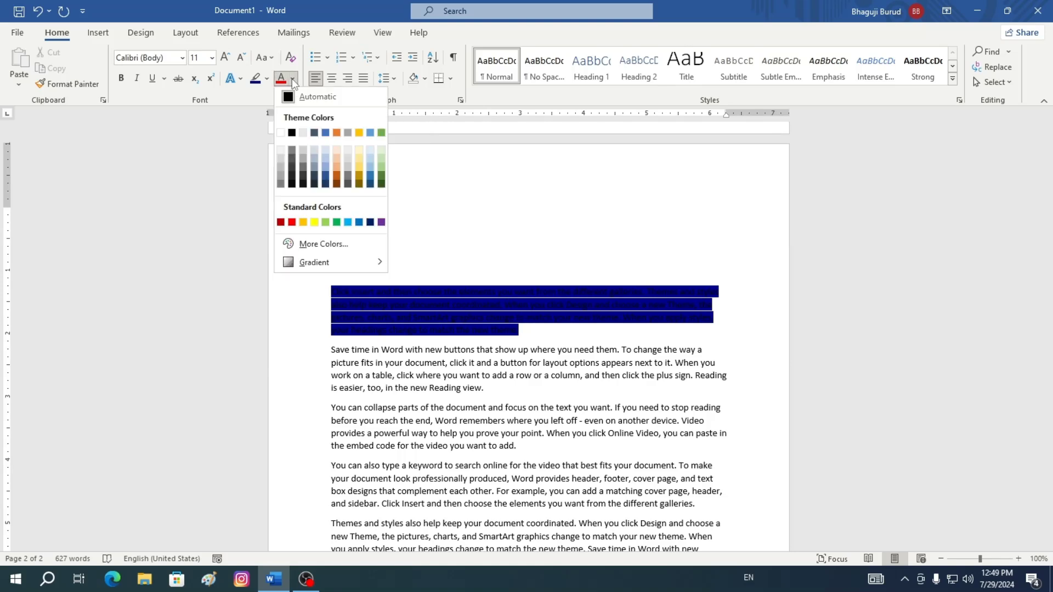
left_click(281, 133)
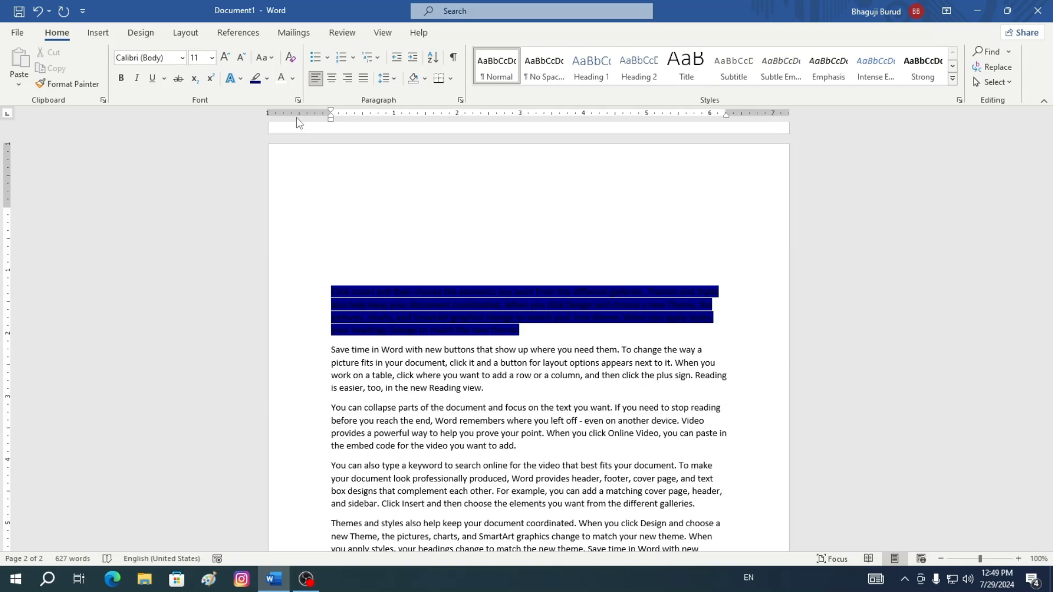
left_click(293, 80)
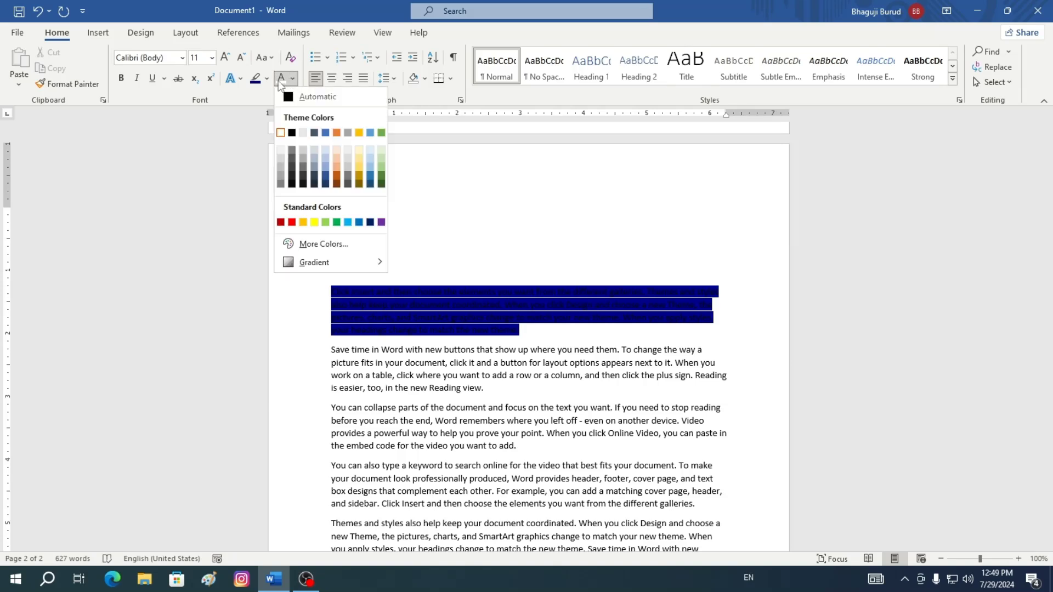
left_click(279, 81)
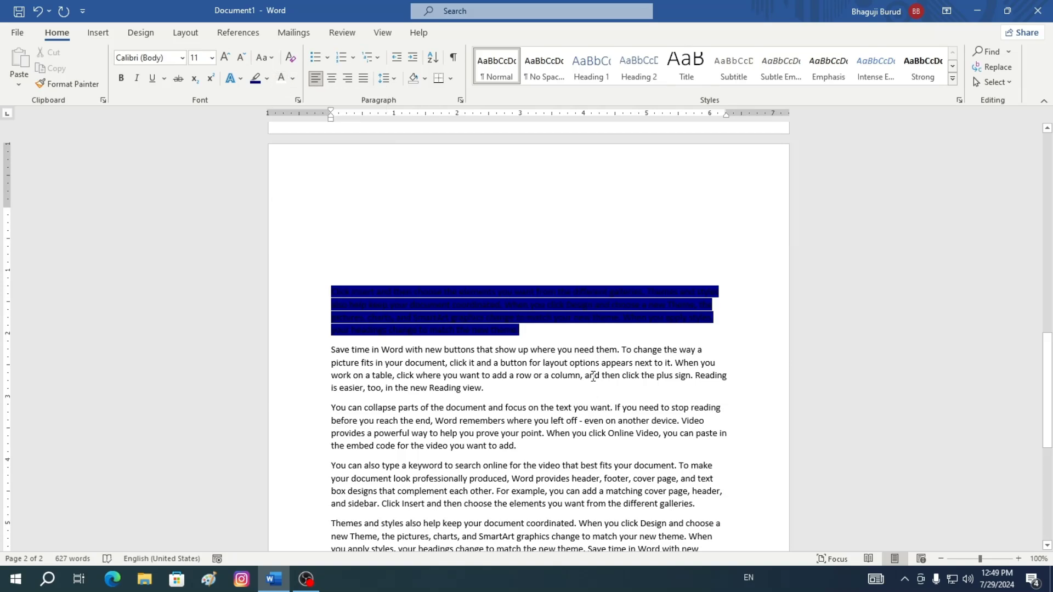
left_click(571, 225)
left_click_drag(331, 294, 722, 331)
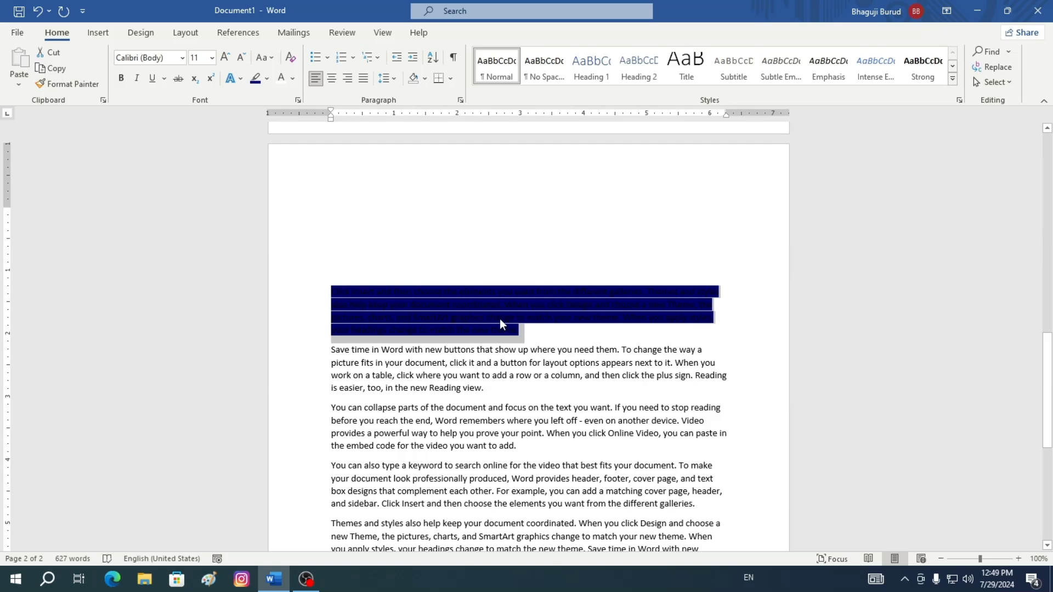
left_click(279, 80)
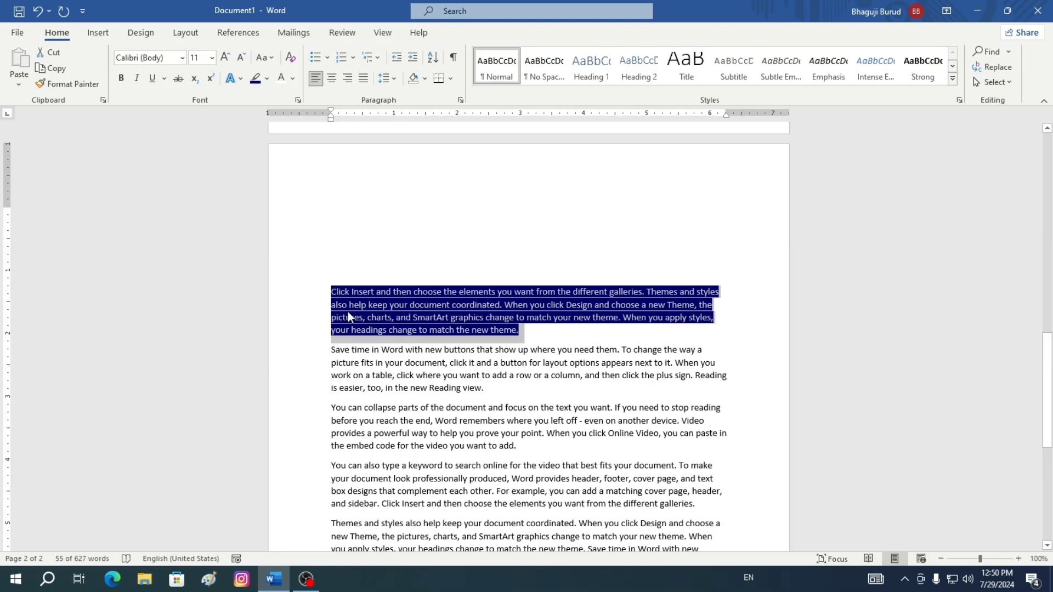
left_click(294, 80)
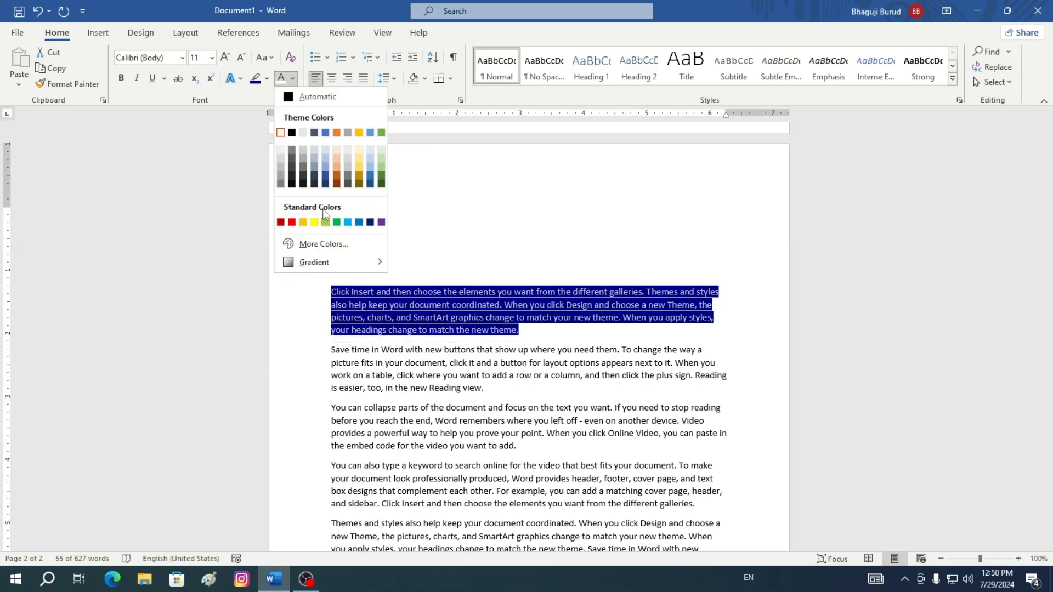
left_click(261, 95)
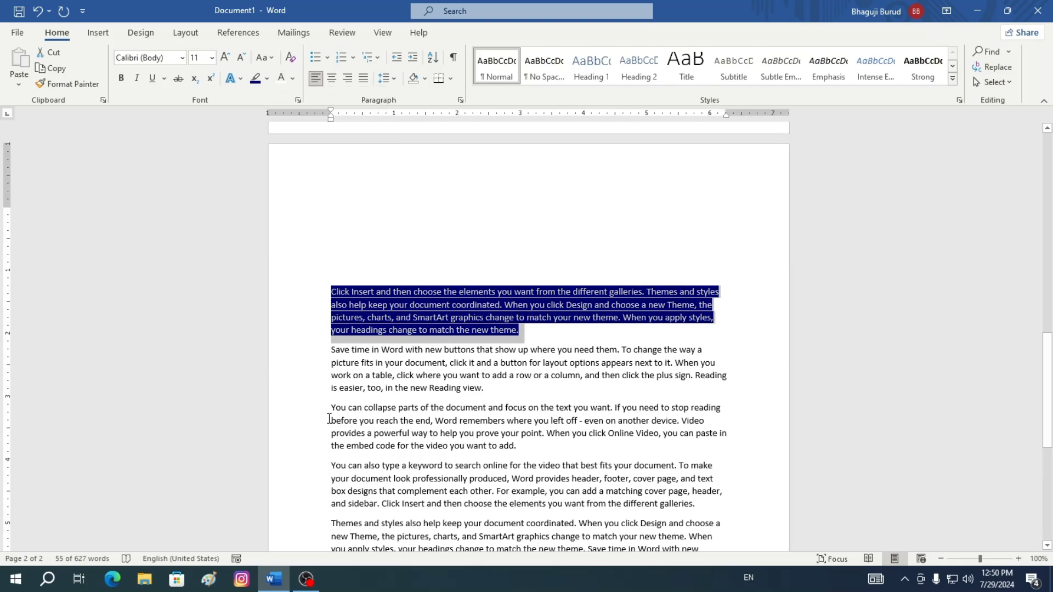
Highlight the third paragraph on page two, beginning 'You can collapse parts', in Red
left_click_drag(331, 407, 687, 449)
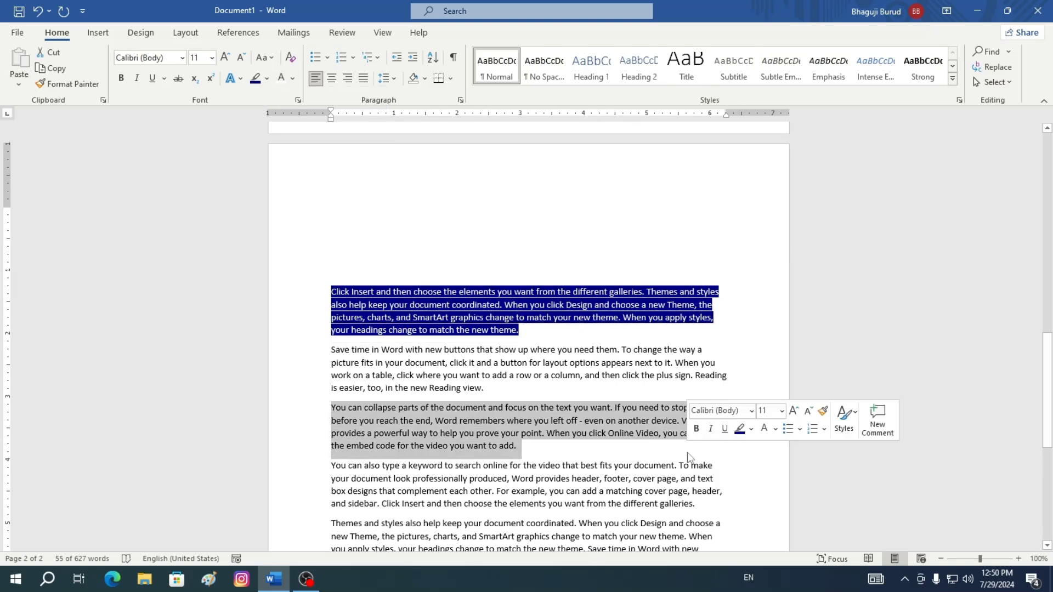
left_click(266, 78)
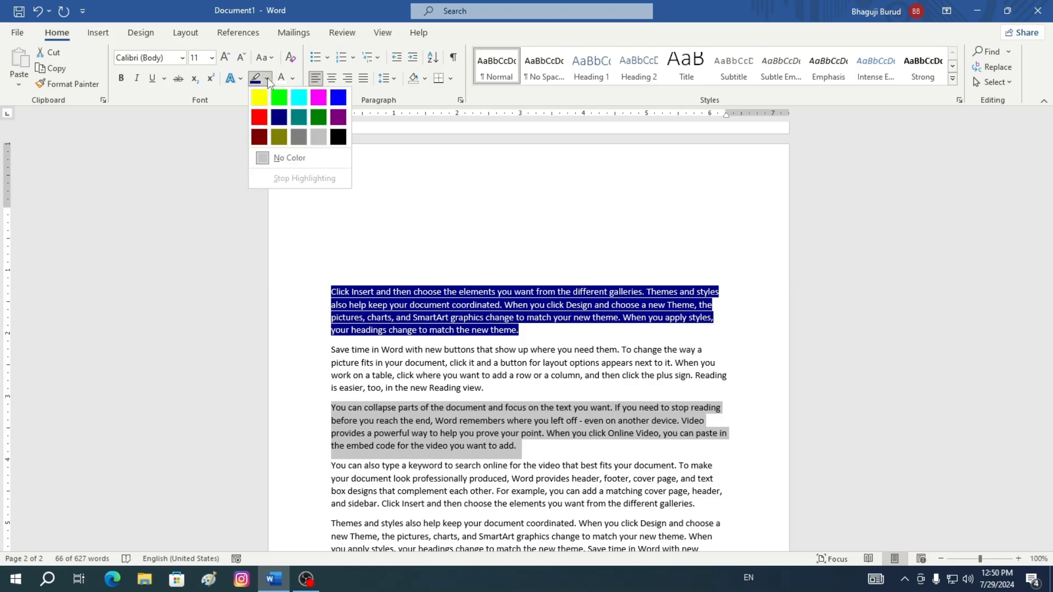
left_click(259, 118)
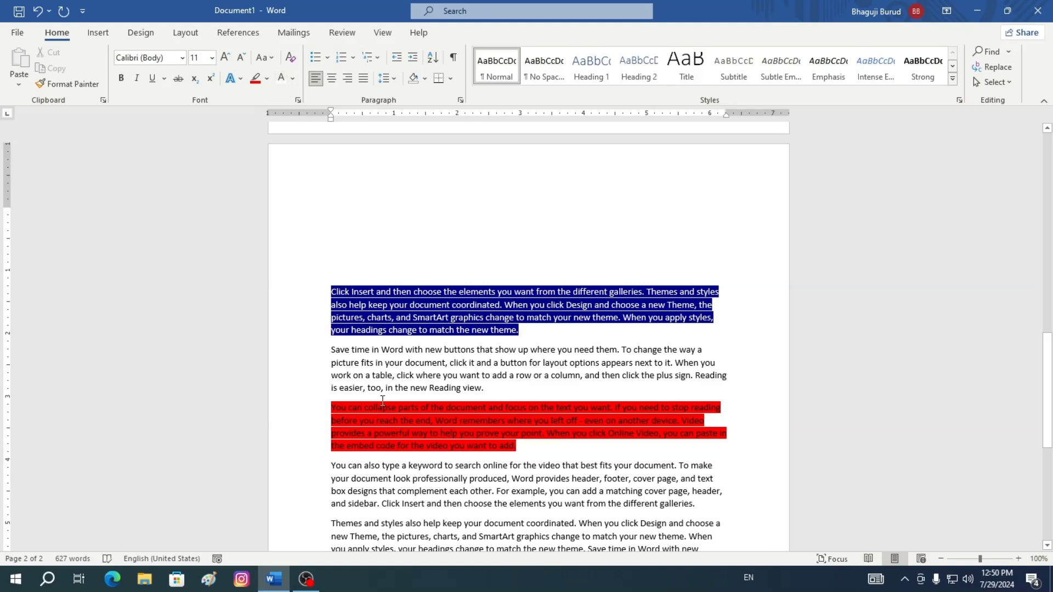
Set that paragraph's font colour to white and remove its highlight
left_click_drag(333, 402, 648, 445)
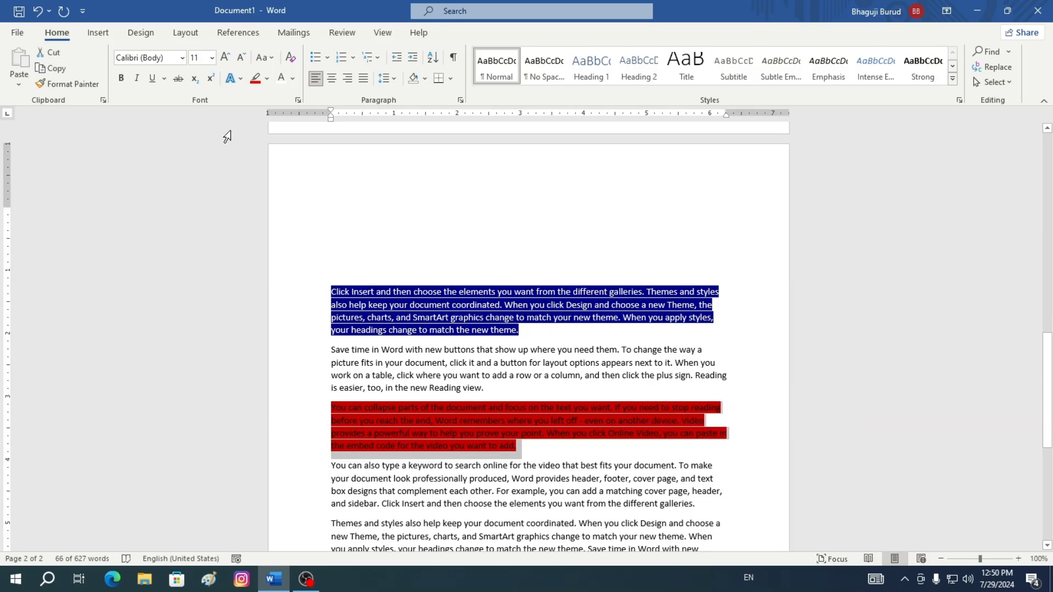
left_click(282, 81)
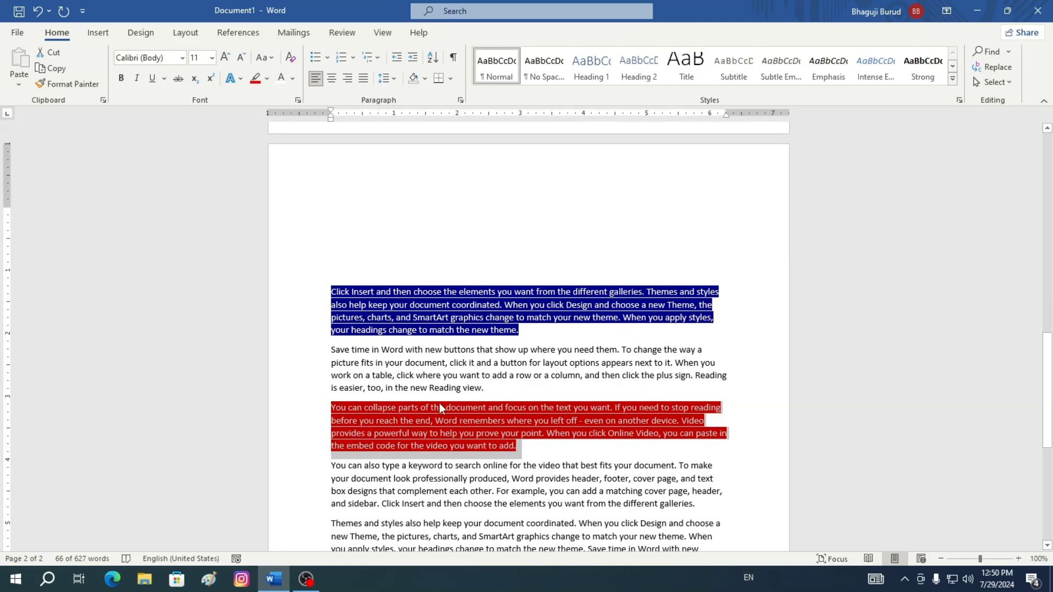
left_click(268, 80)
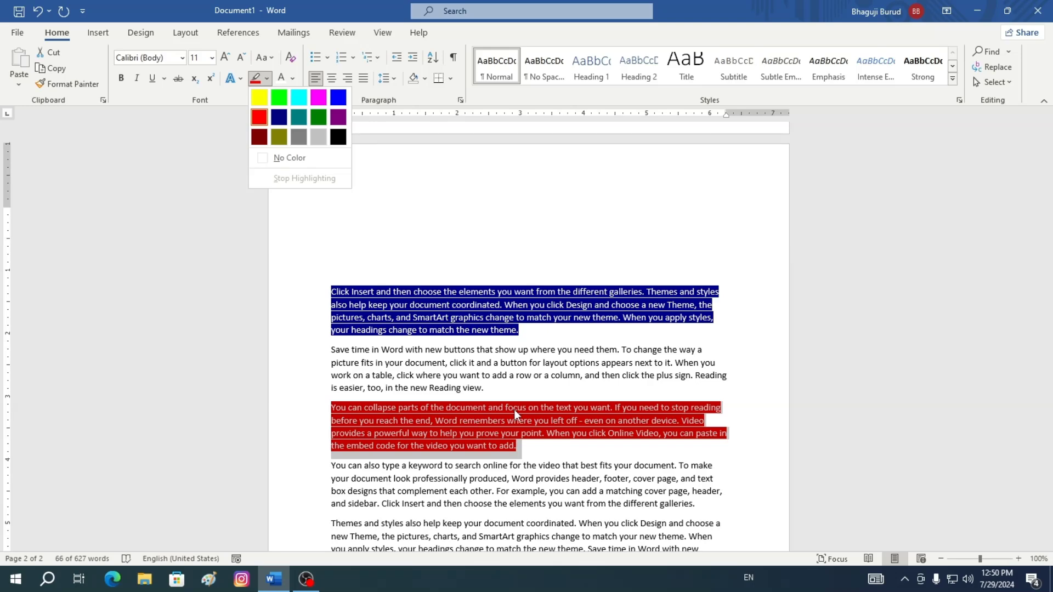
left_click(294, 158)
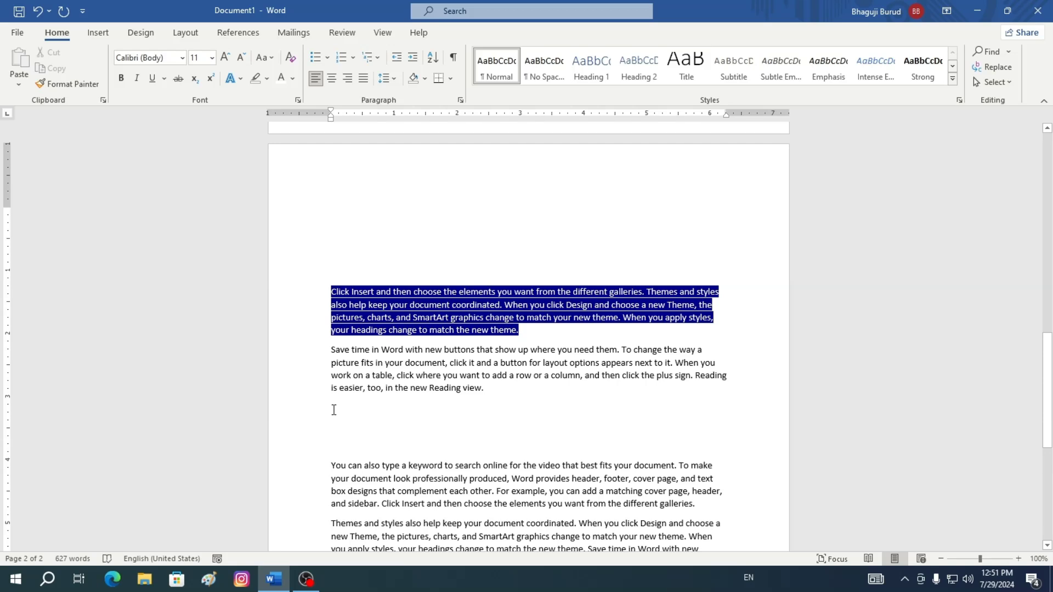
Set the font colour of the 'You can collapse parts' paragraph to black
left_click_drag(334, 406, 631, 466)
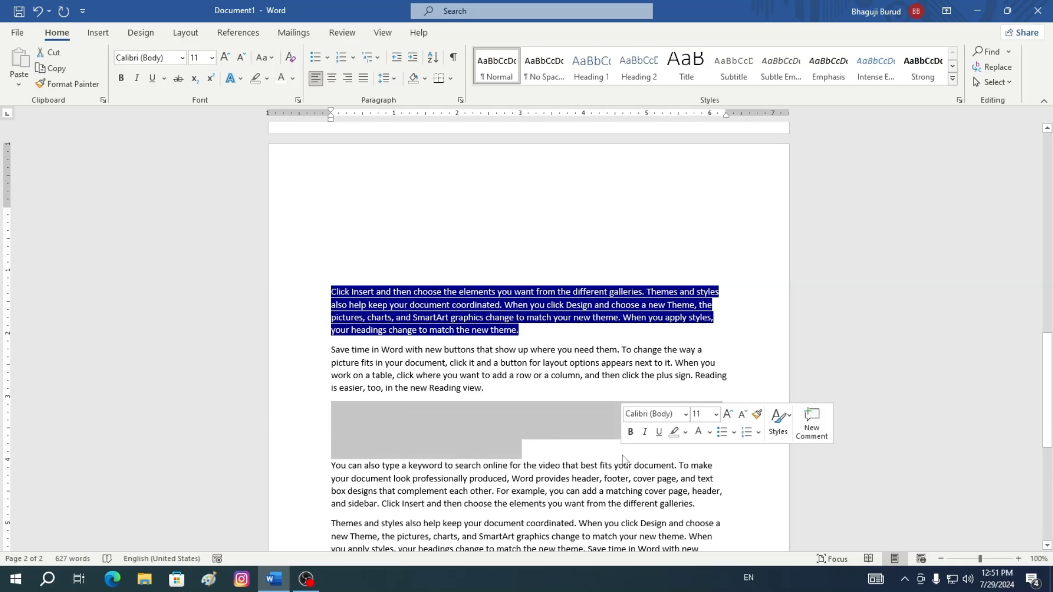
left_click(293, 79)
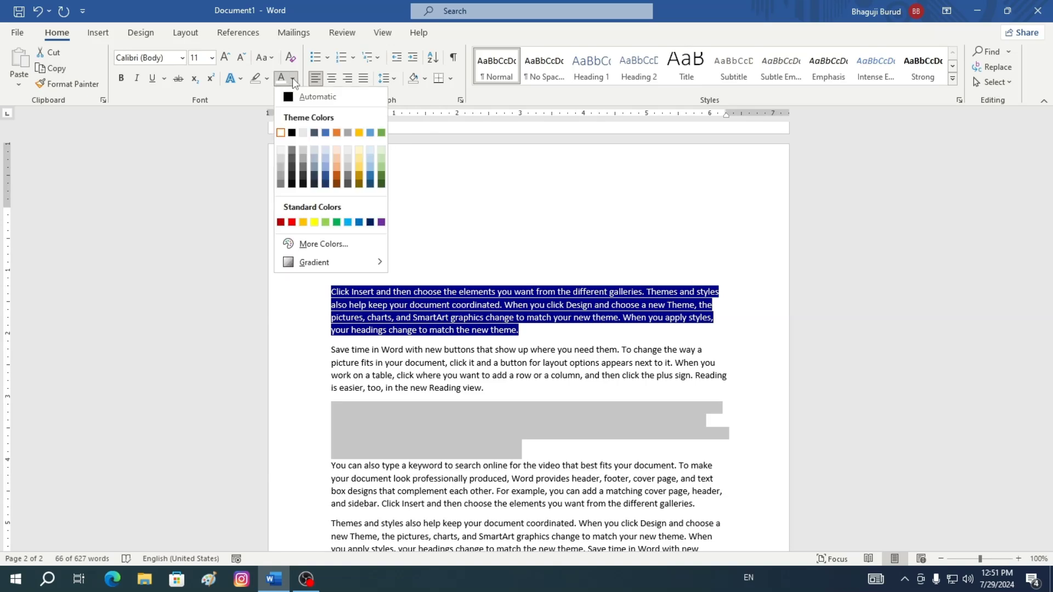
left_click(292, 132)
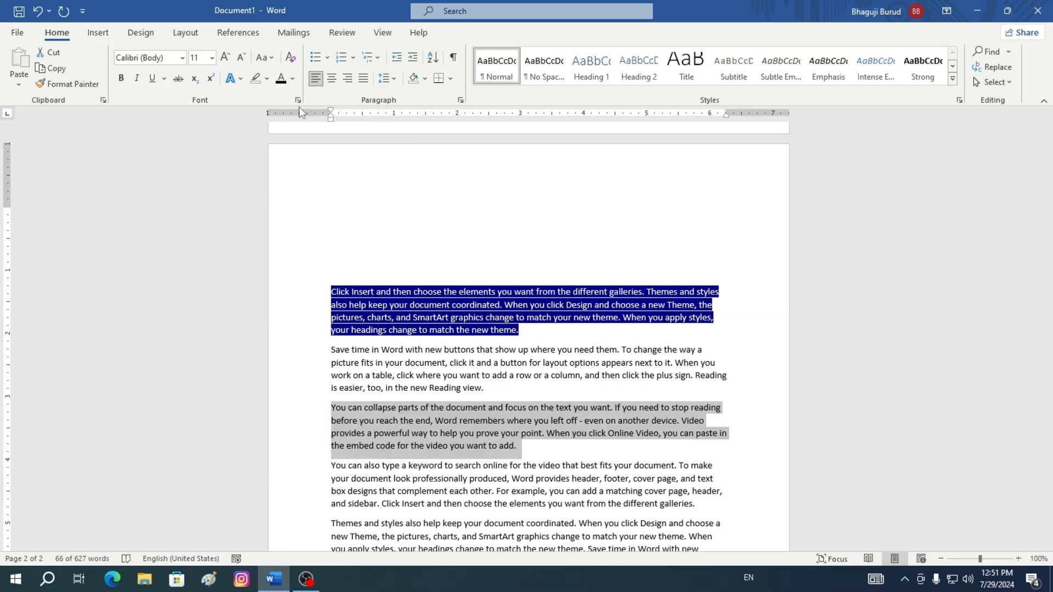
Change the paragraph's font colour to the Light Blue standard colour and deselect it
left_click(294, 79)
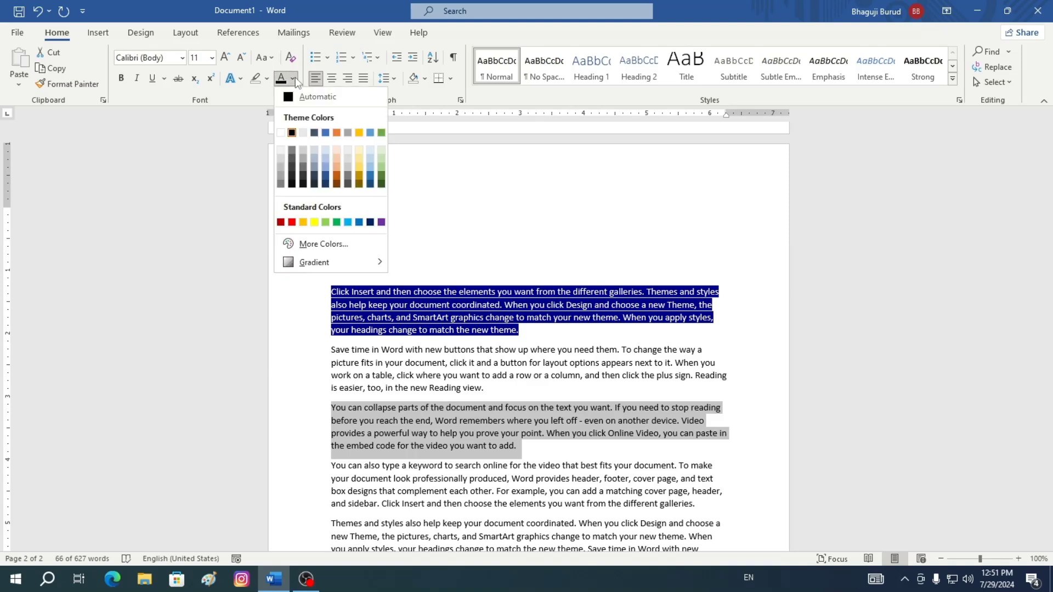
left_click(348, 222)
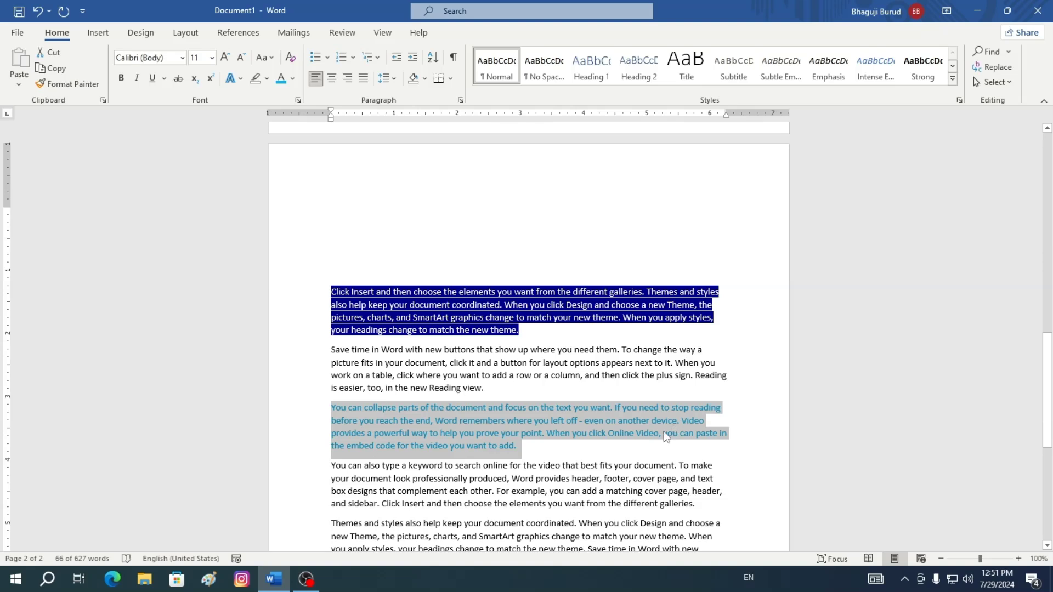
left_click(305, 177)
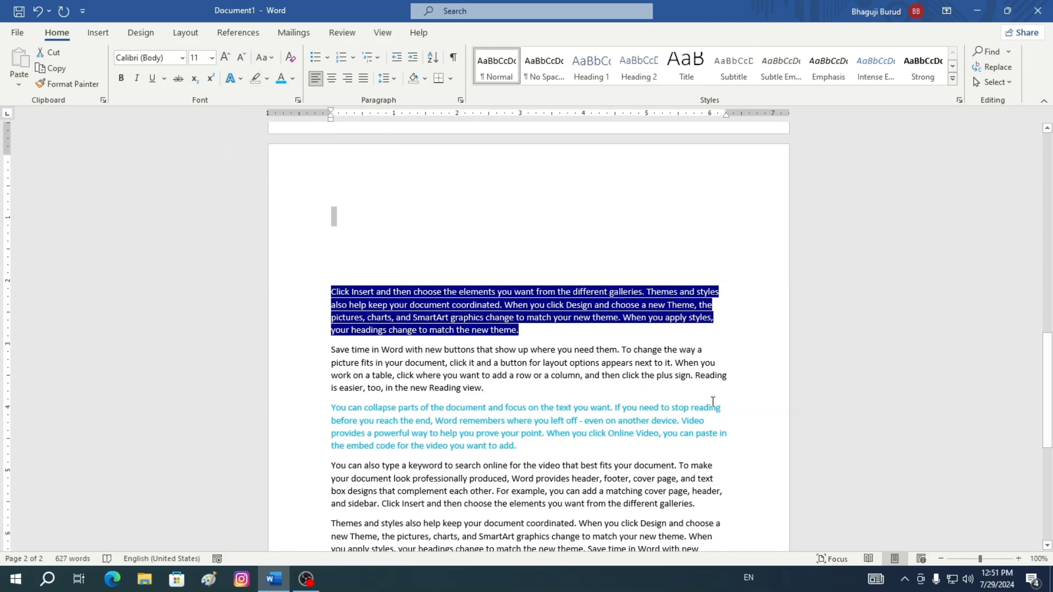
Change the first two lines of the 'When you click Online Video' paragraph on page one to lowercase
scroll(713, 402, "down", 5)
scroll(713, 402, "down", 6)
scroll(713, 402, "up", 10)
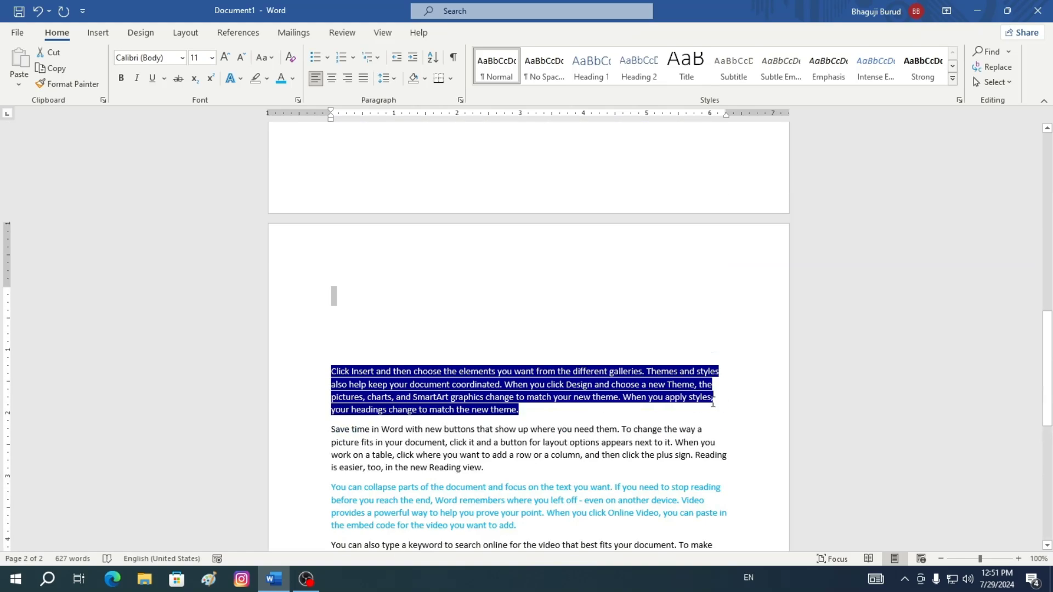
scroll(713, 402, "down", 8)
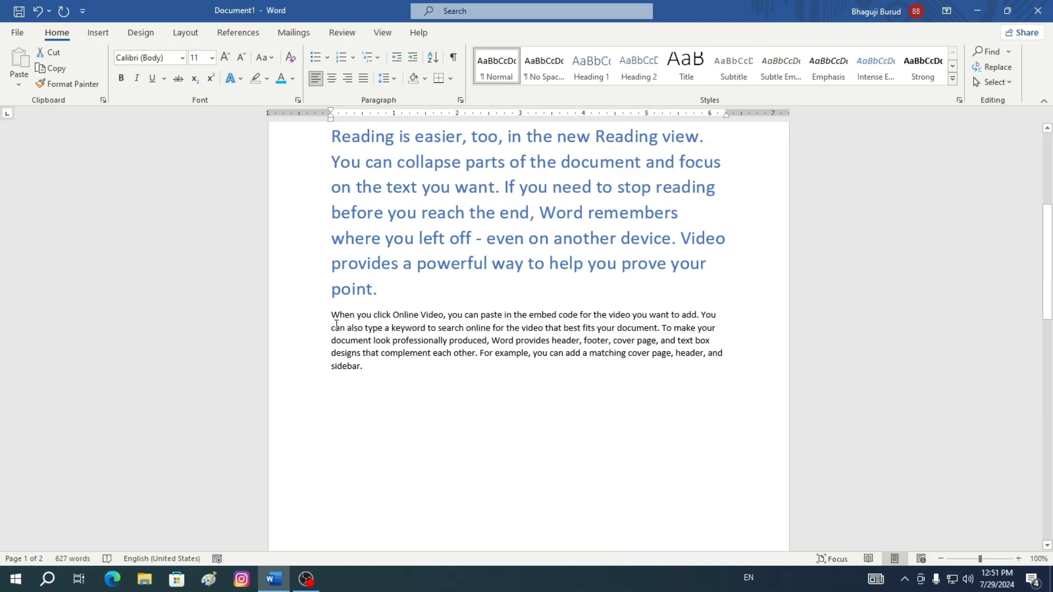
left_click_drag(331, 314, 716, 328)
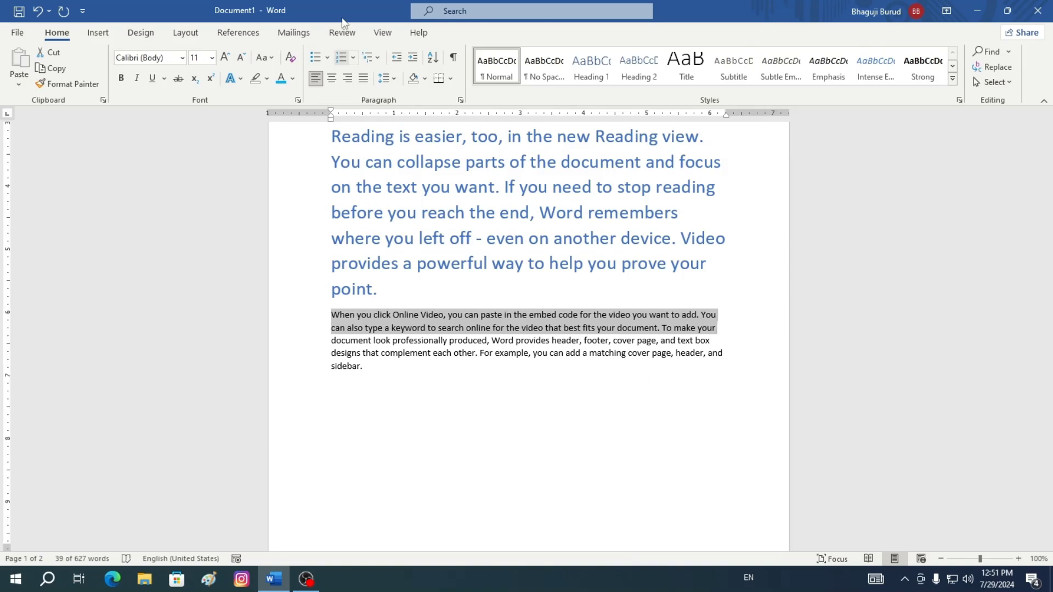
left_click(269, 57)
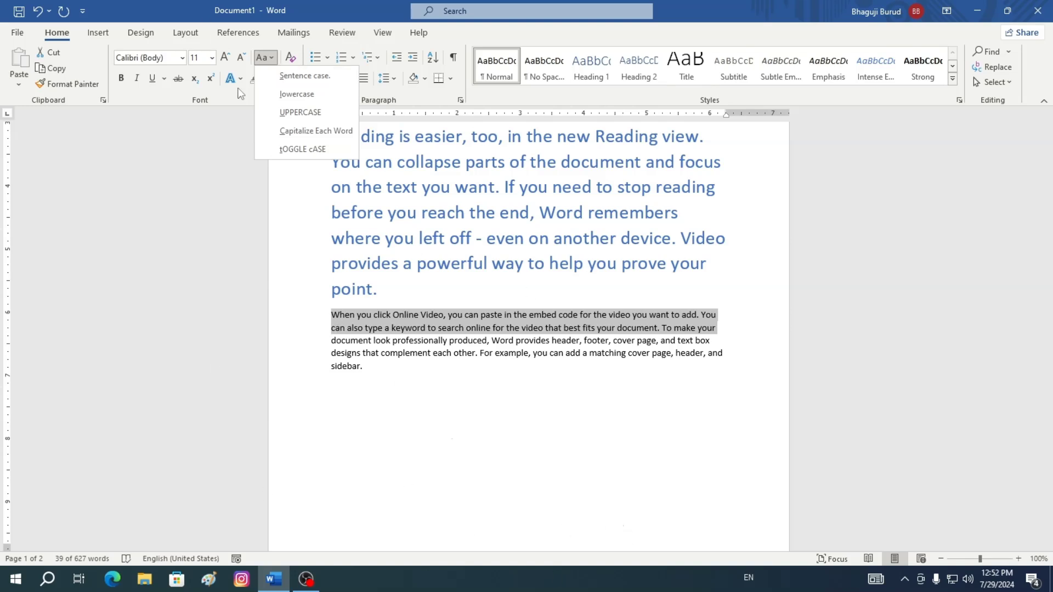
left_click(273, 58)
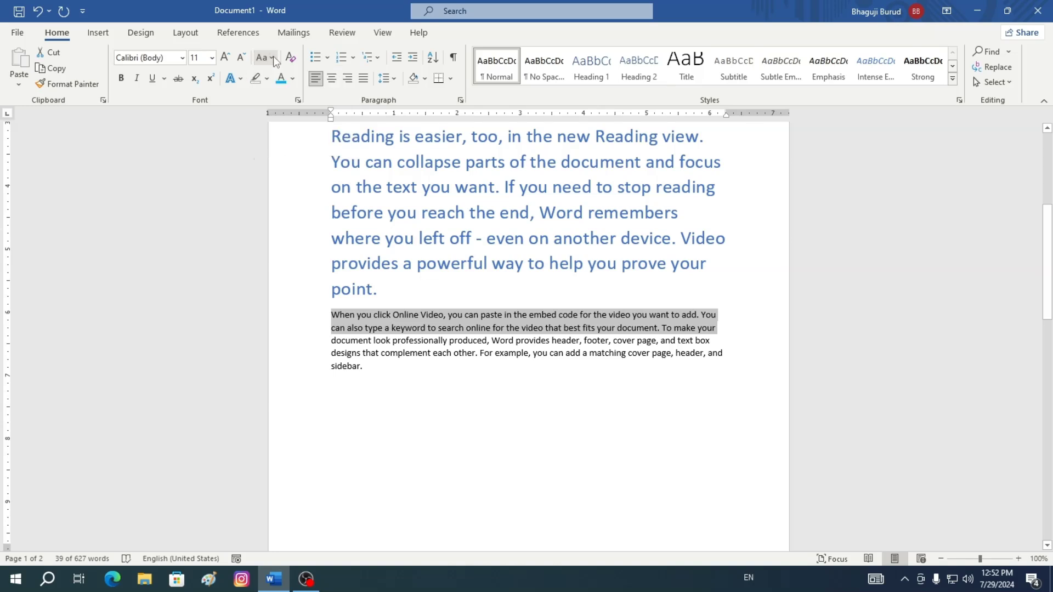
left_click(269, 57)
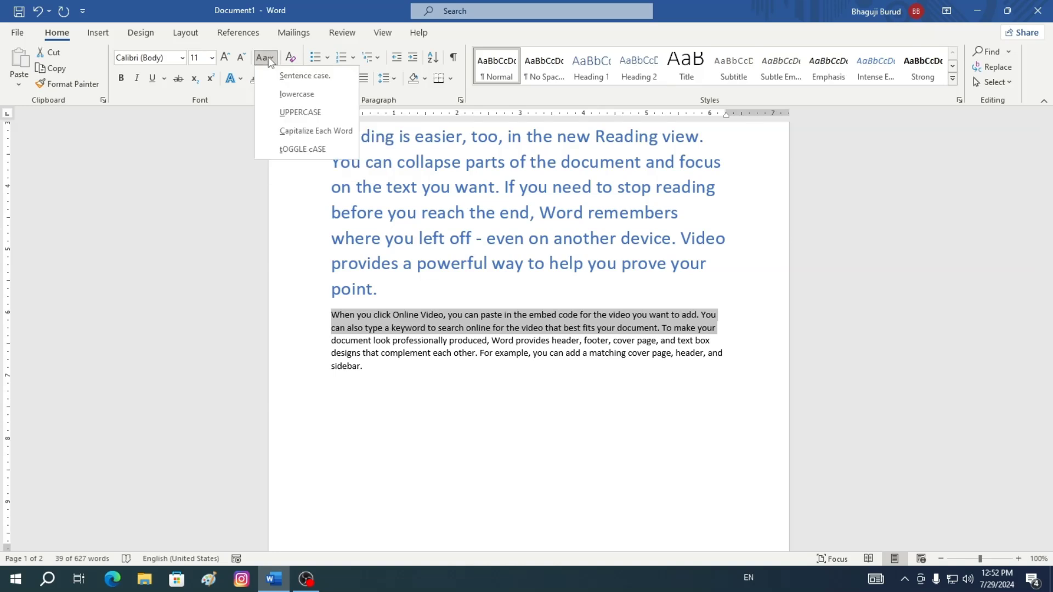
left_click(293, 95)
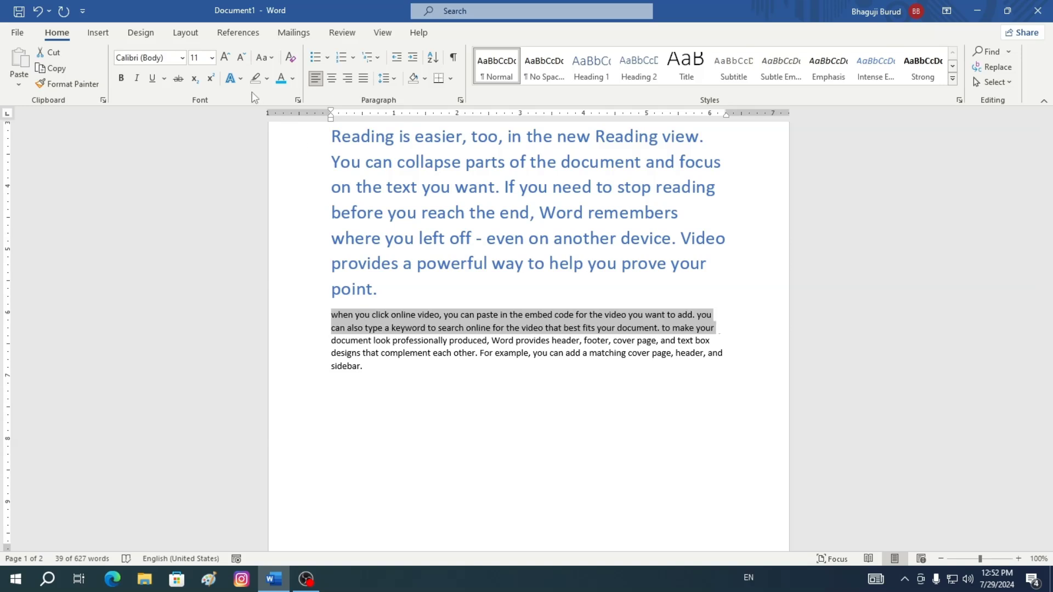
Change the selected lines to UPPERCASE, then back to Sentence case
left_click(271, 58)
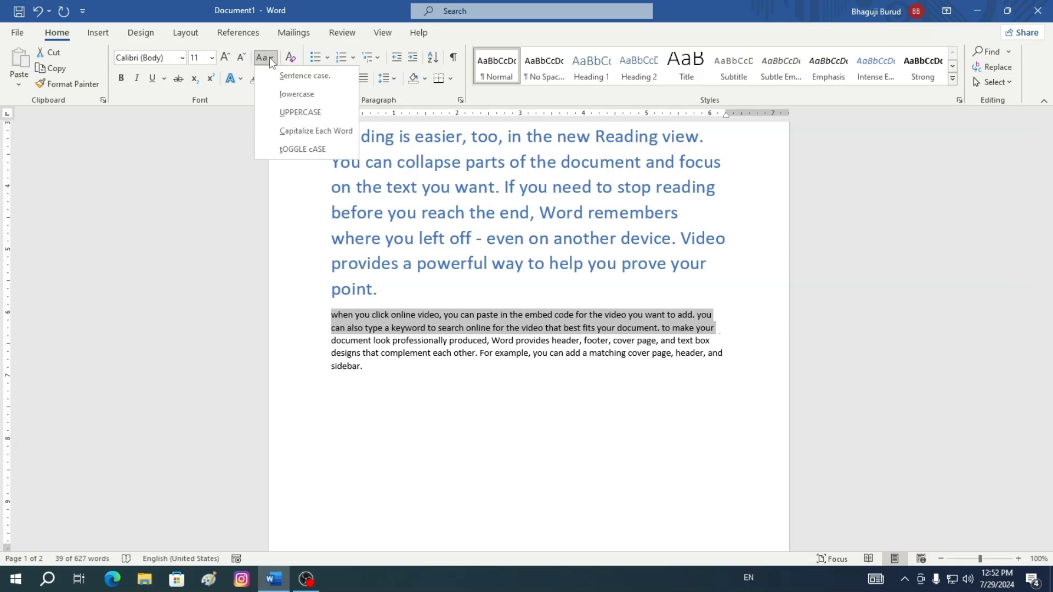
left_click(302, 113)
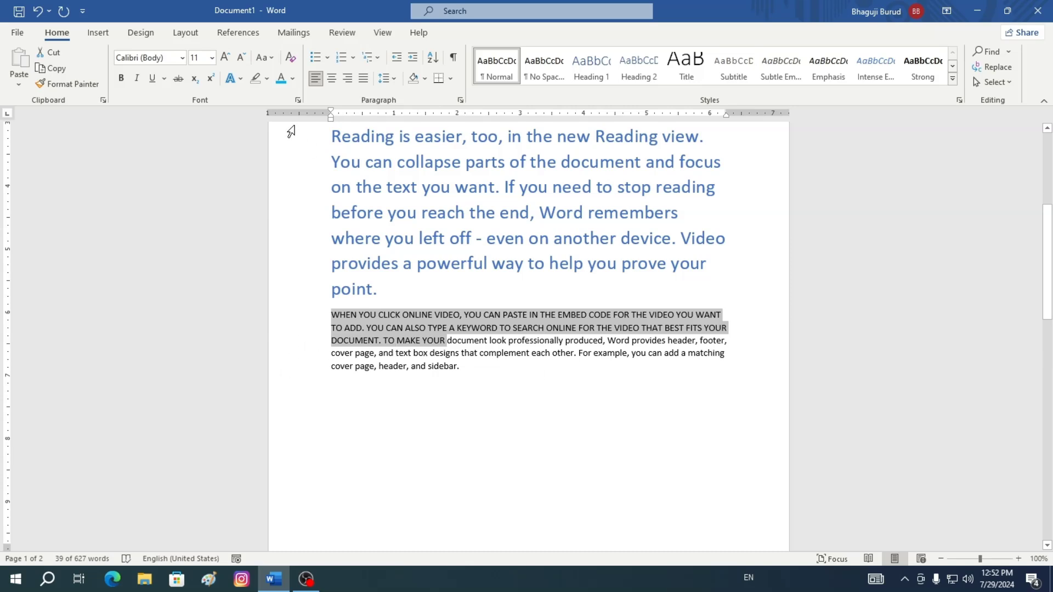
left_click(270, 56)
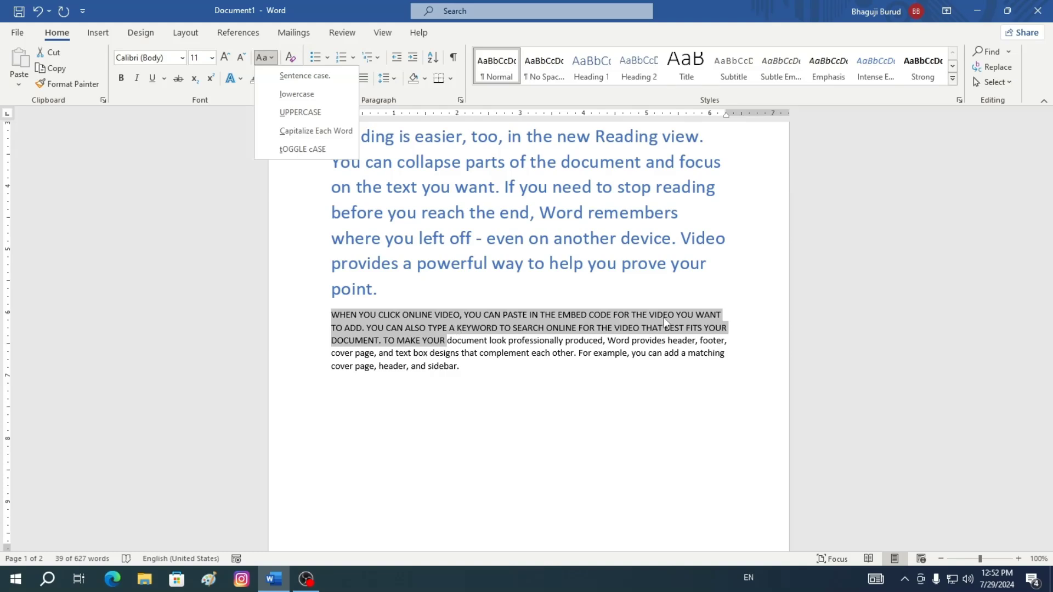
left_click(304, 76)
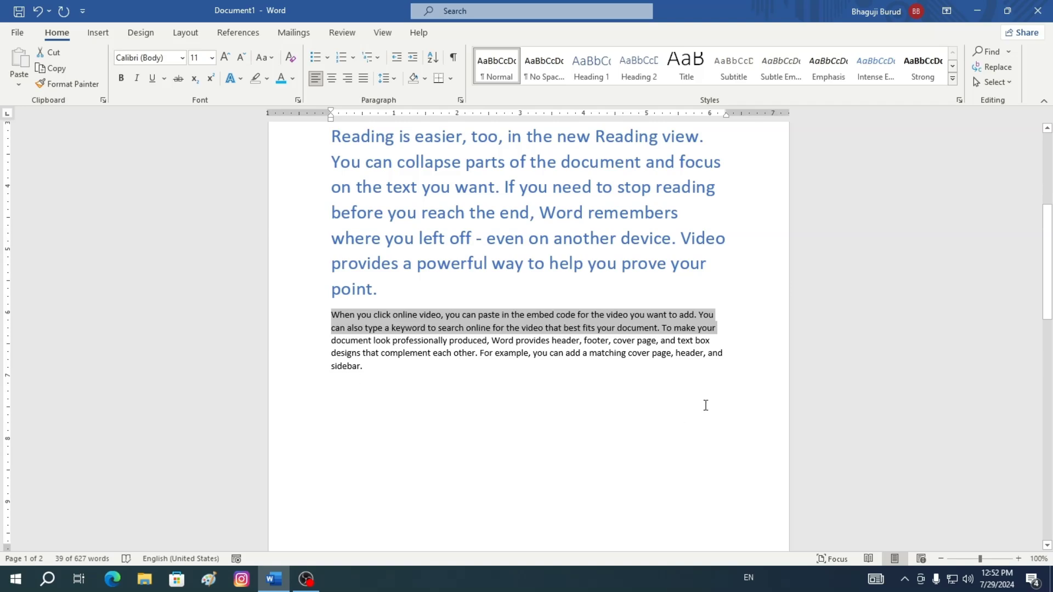
Apply Capitalize Each Word to the selected lines, then revert them to Sentence case
left_click(272, 58)
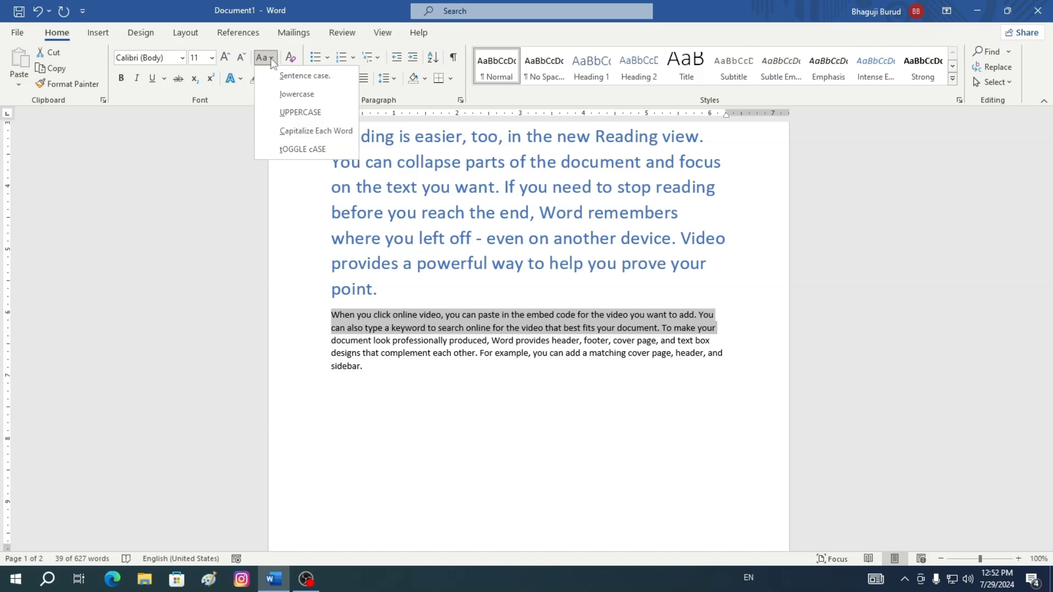
left_click(316, 131)
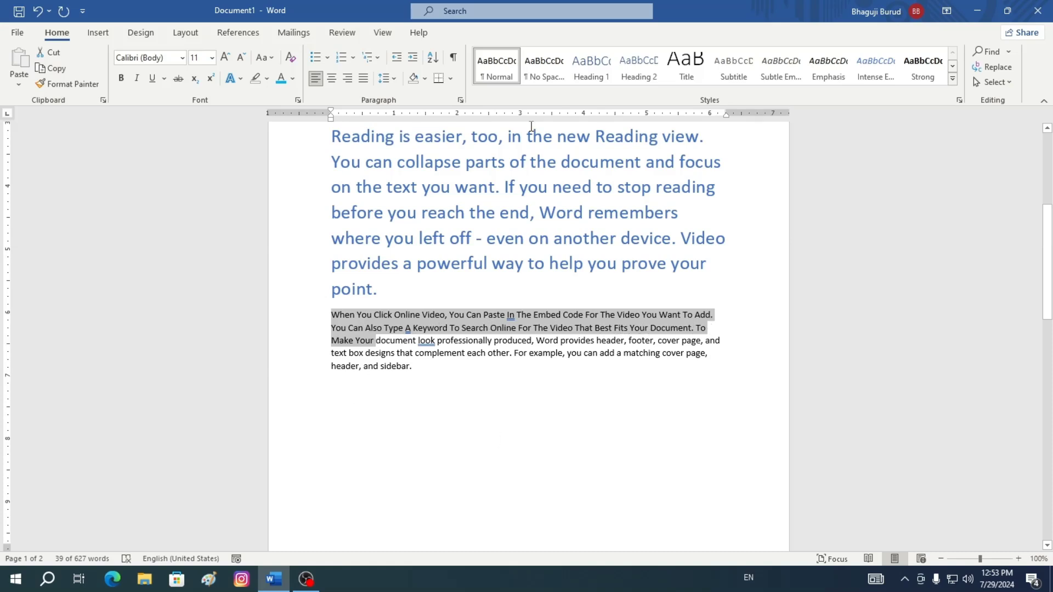
left_click(269, 58)
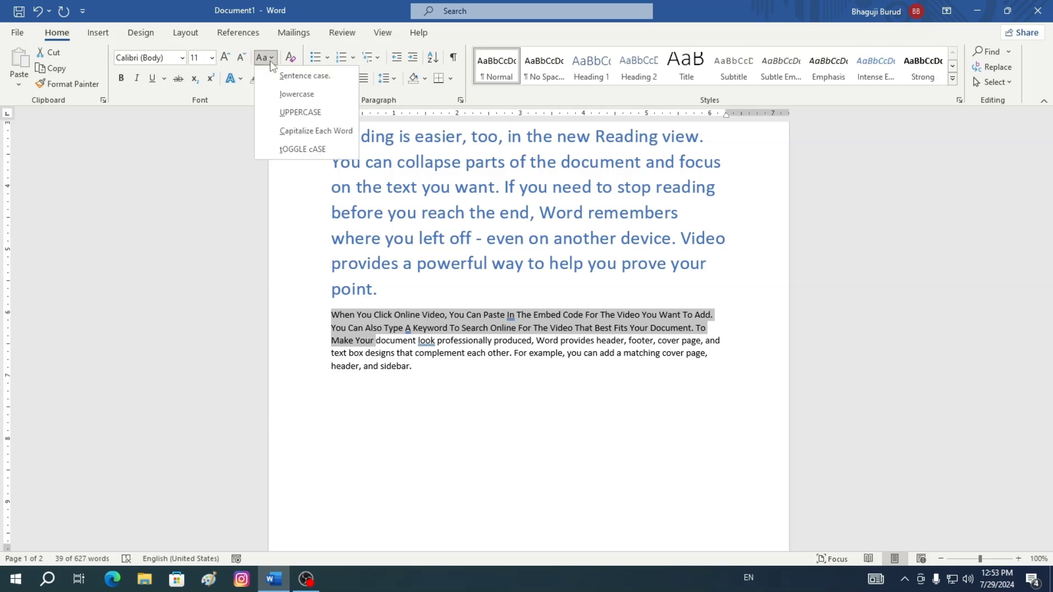
left_click(311, 80)
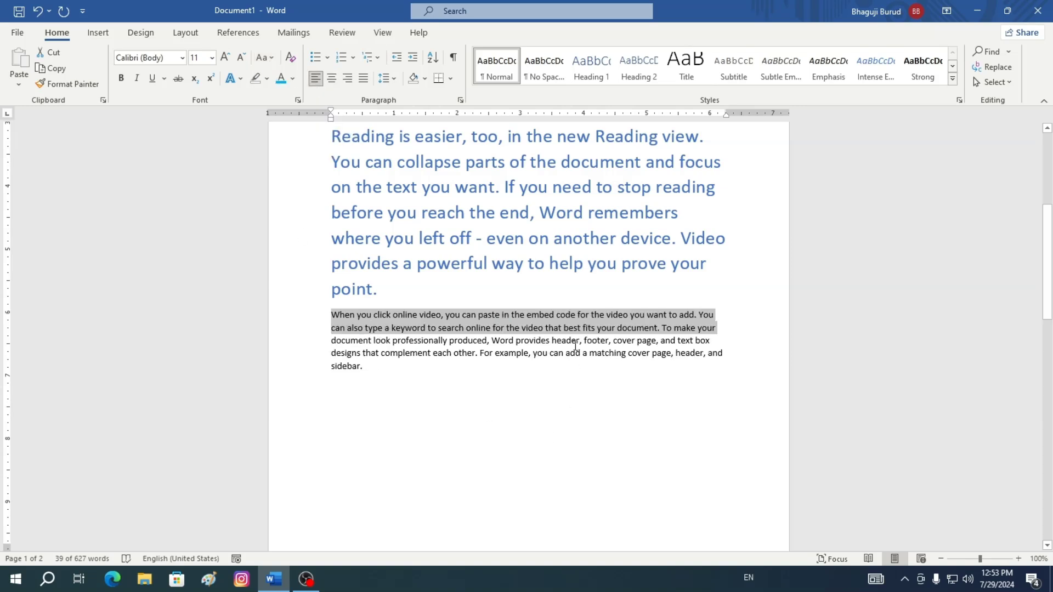
Apply tOGGLE cASE to the selected lines
left_click(272, 62)
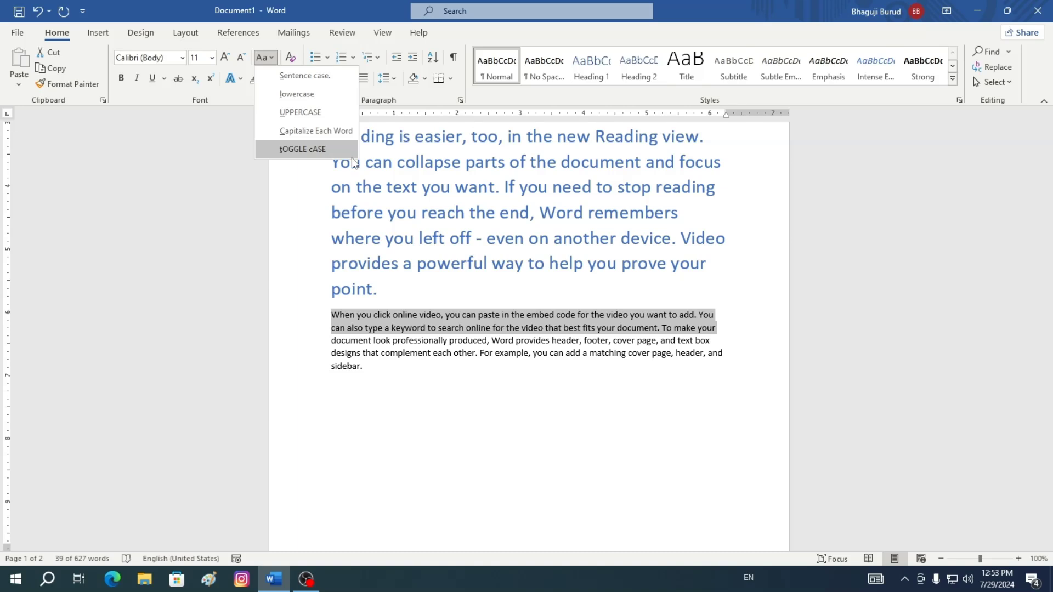
left_click(294, 150)
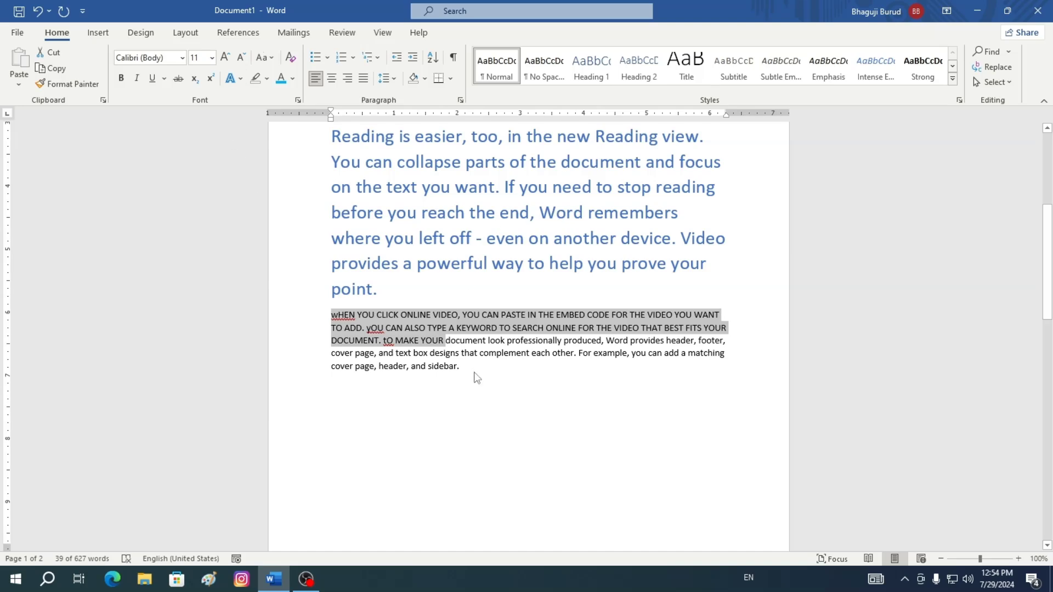
Select the whole document and clear all its formatting
scroll(477, 377, "up", 5)
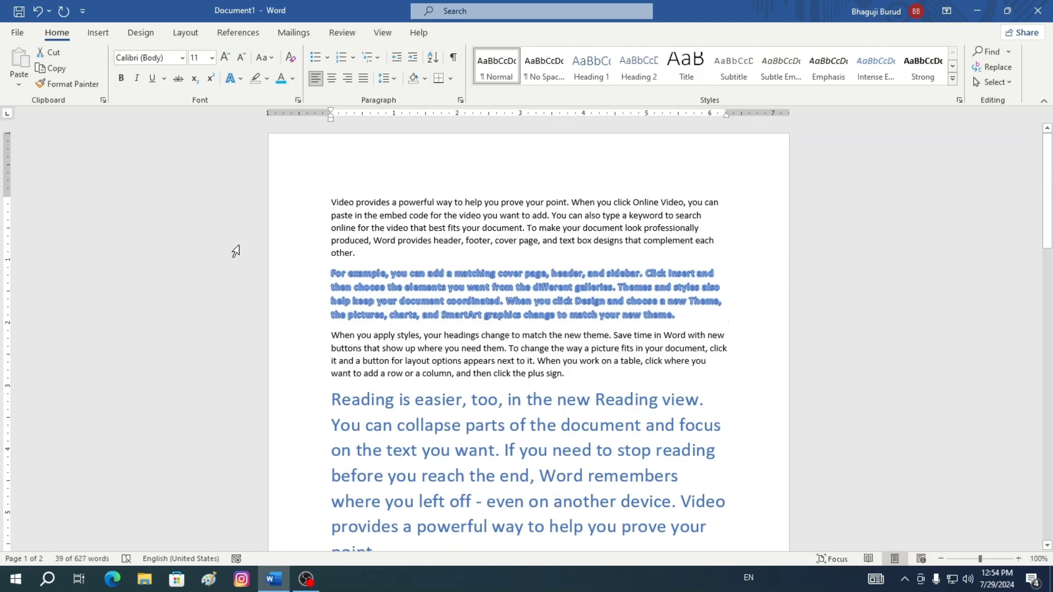
left_click(329, 201)
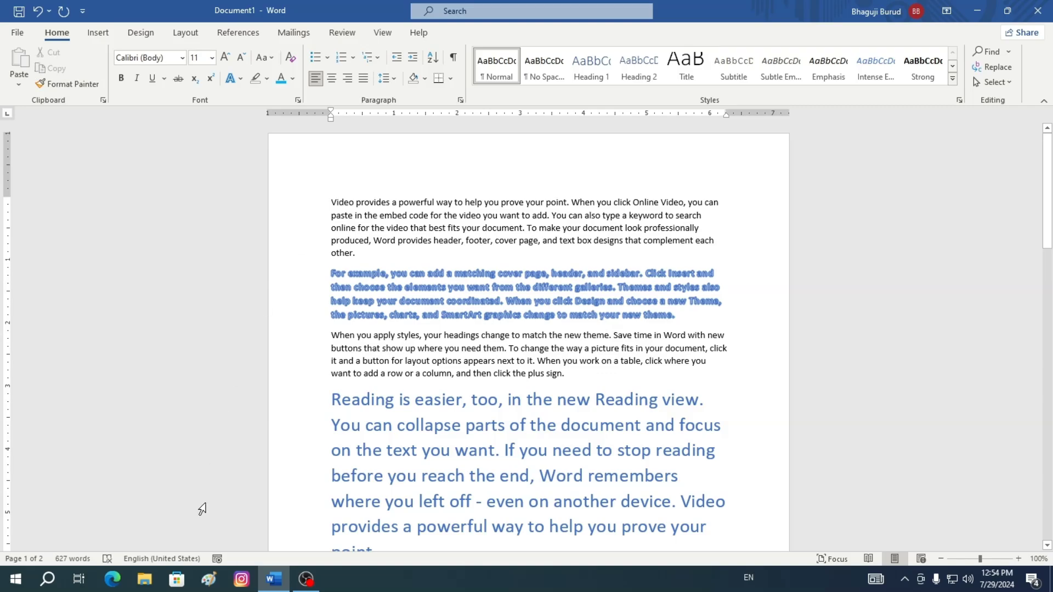
key("ctrl+a")
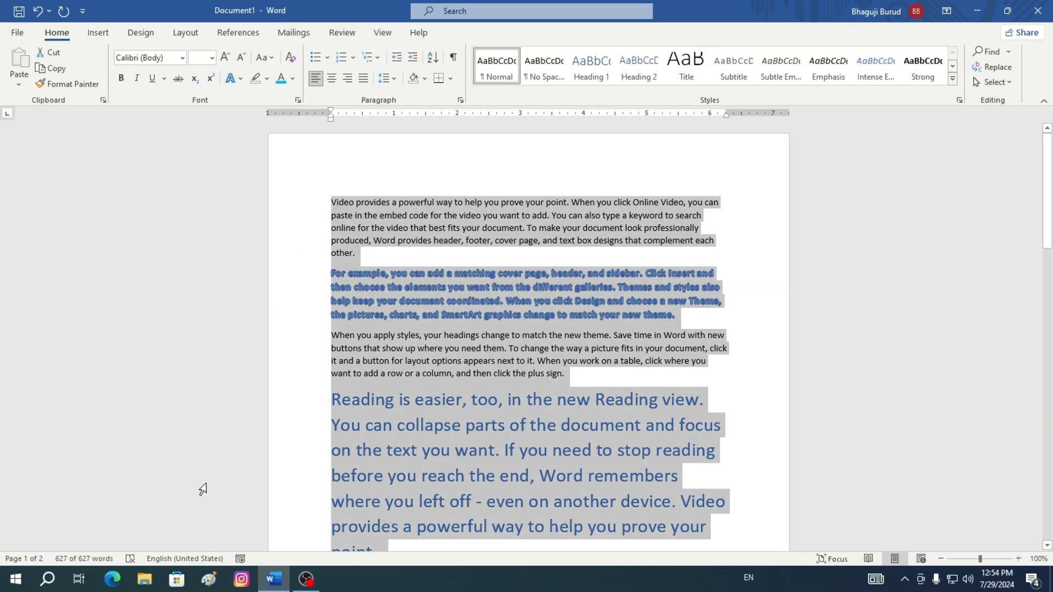
scroll(167, 540, "down", 15)
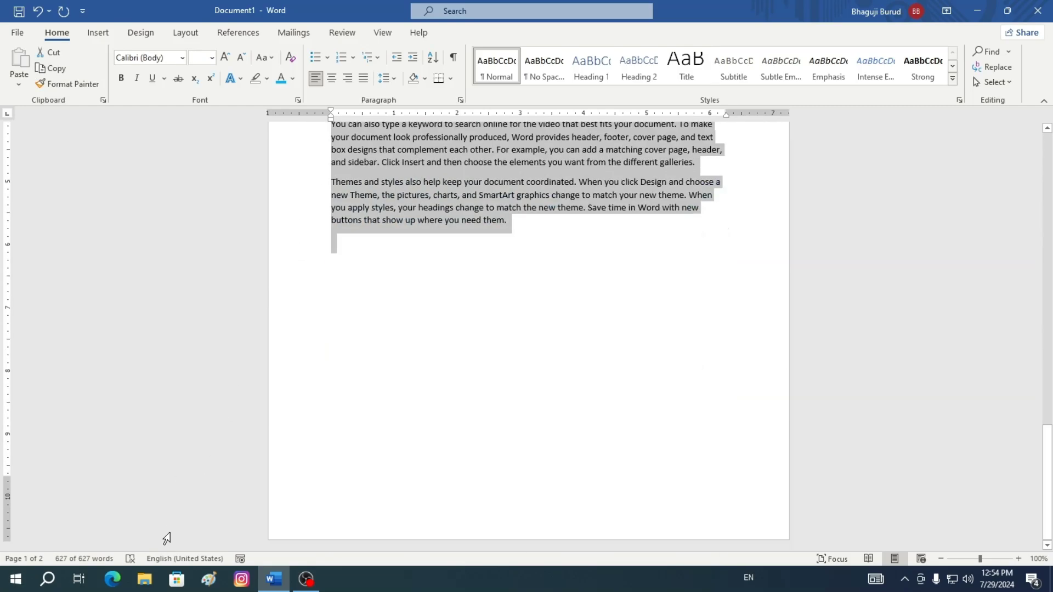
scroll(166, 540, "up", 10)
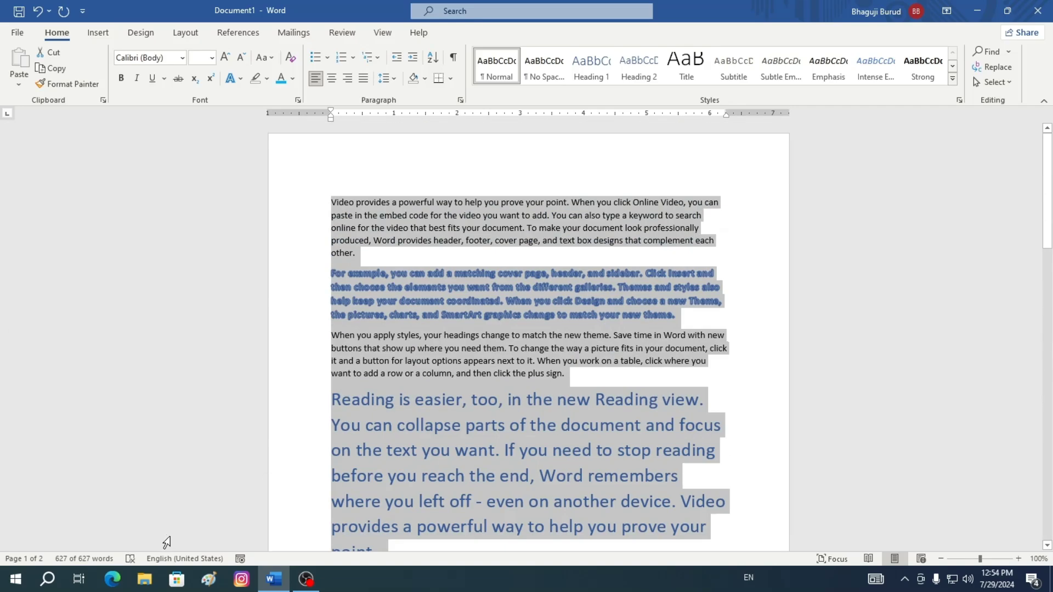
left_click(292, 65)
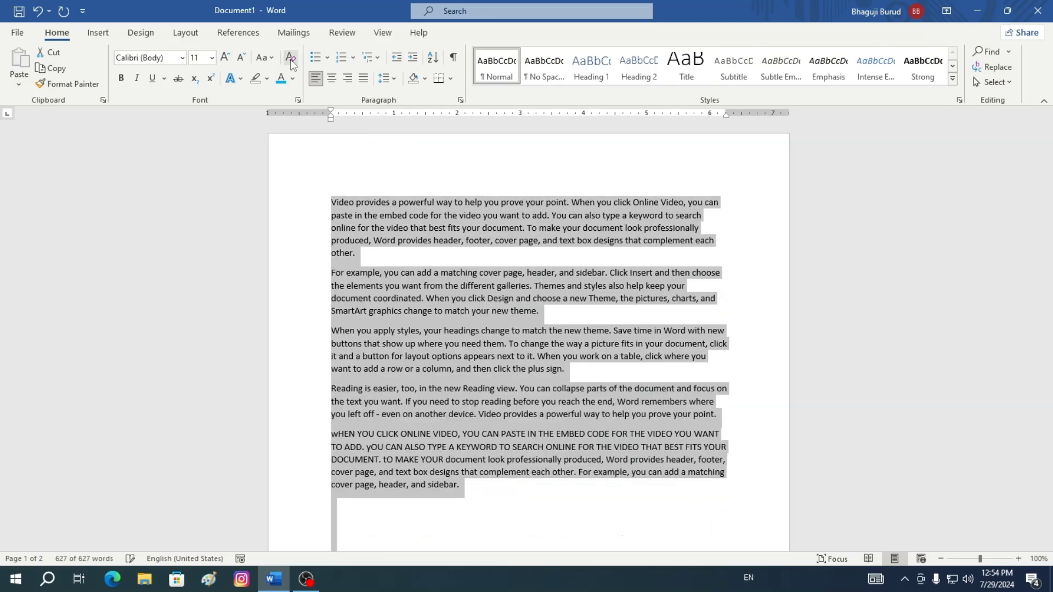
Select the navy-highlighted paragraph further down the document and set its text highlight to No Color
scroll(550, 472, "down", 15)
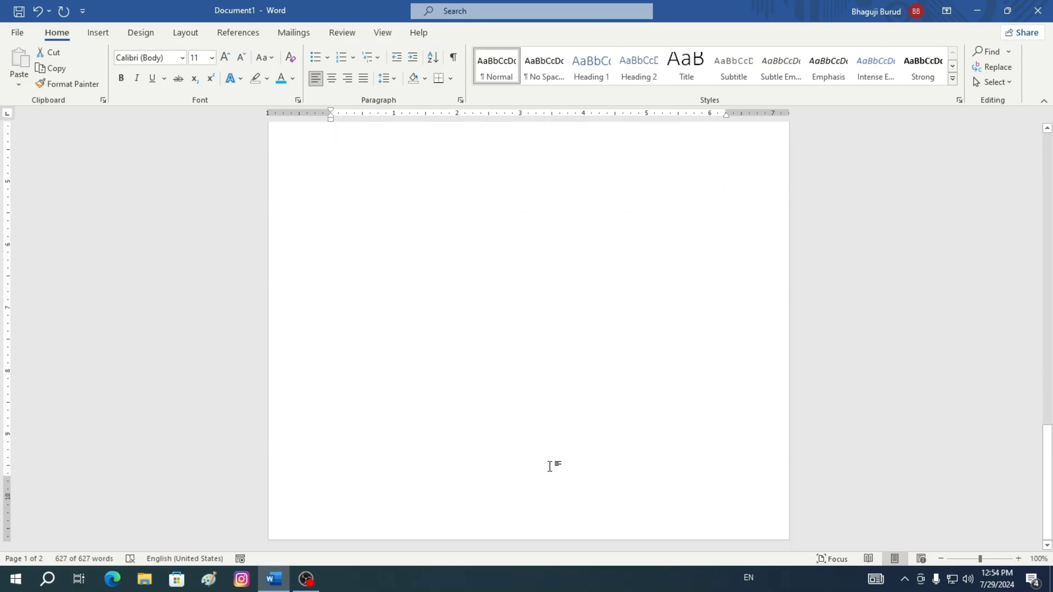
scroll(550, 466, "up", 5)
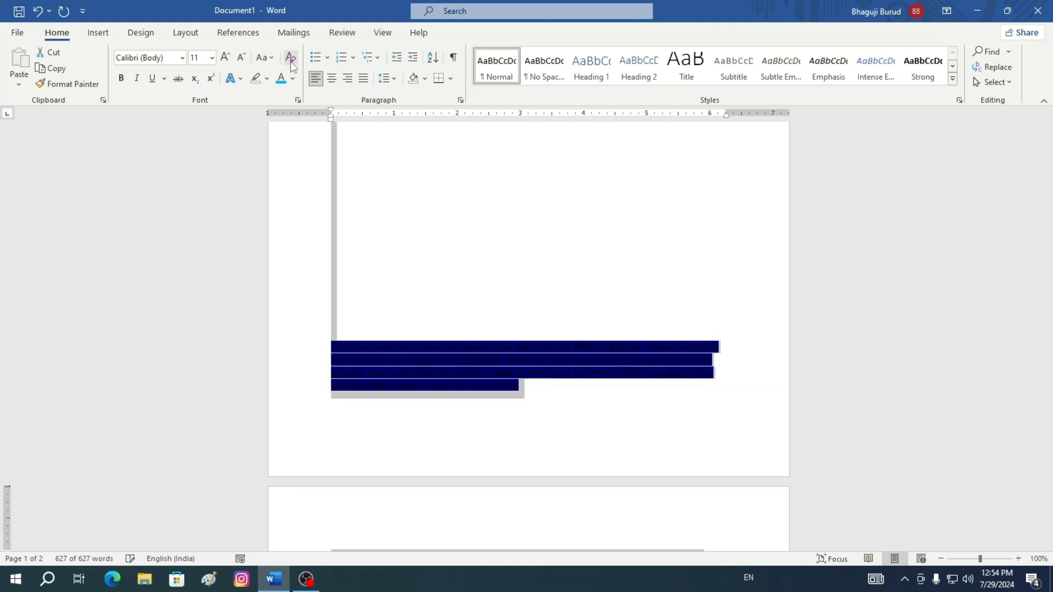
left_click(537, 425)
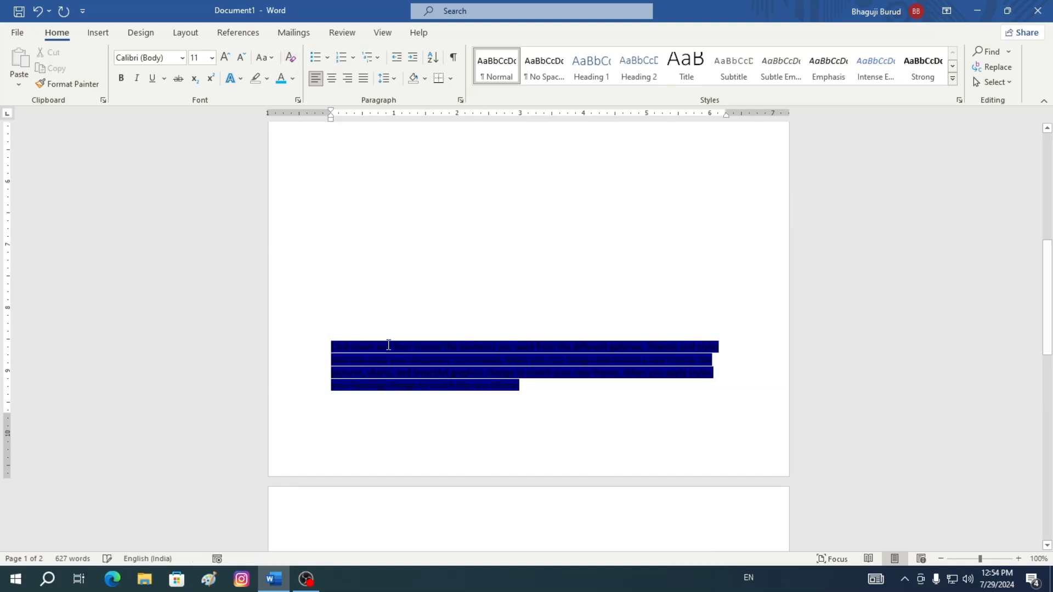
mouse_move(329, 346)
left_mouse_down()
mouse_move(642, 364)
mouse_move(656, 404)
left_mouse_up()
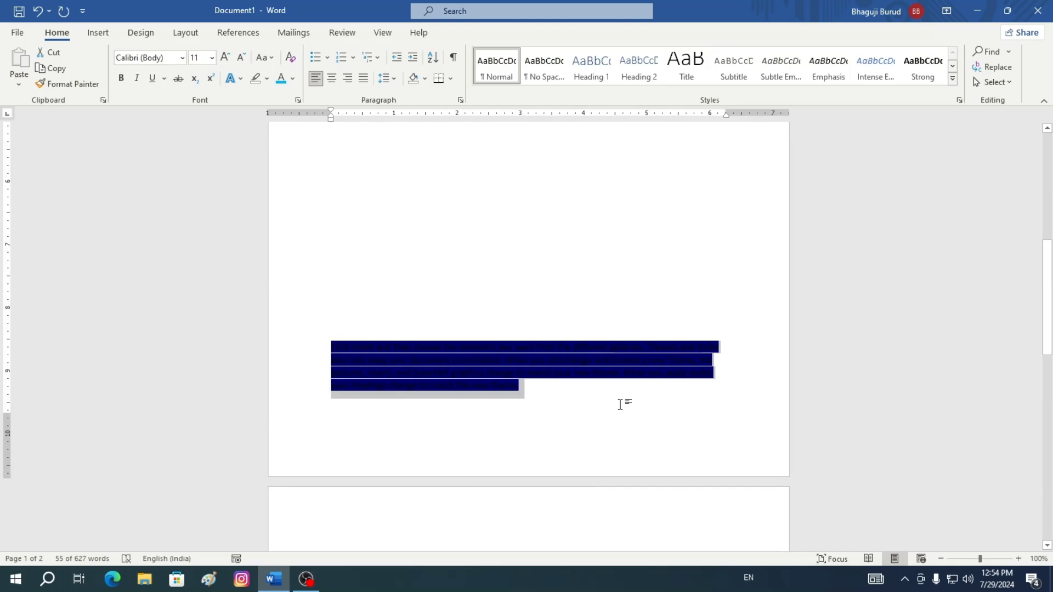
left_click(332, 351)
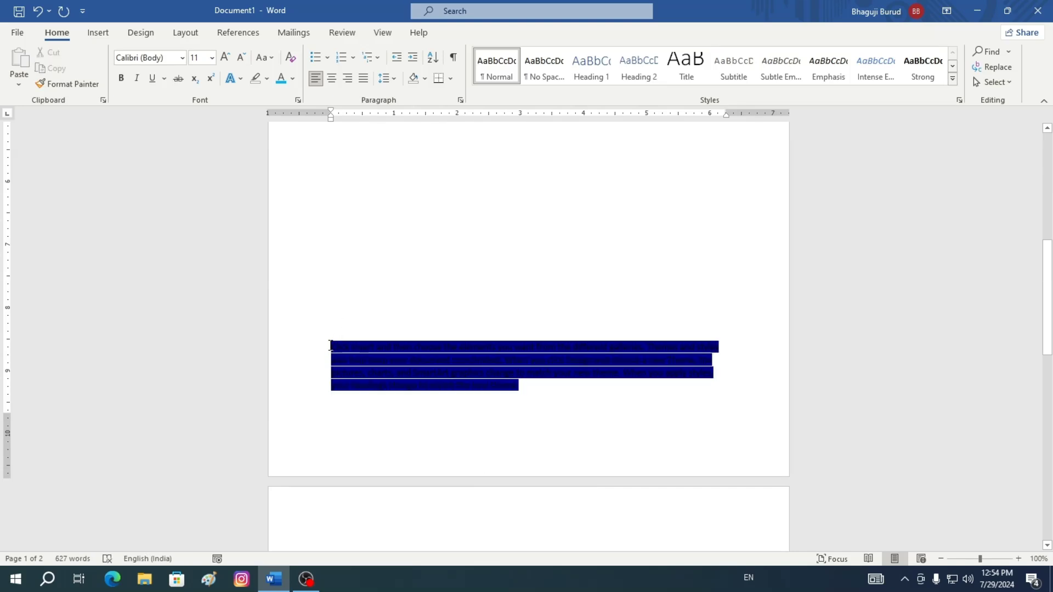
left_click(631, 418, "shift")
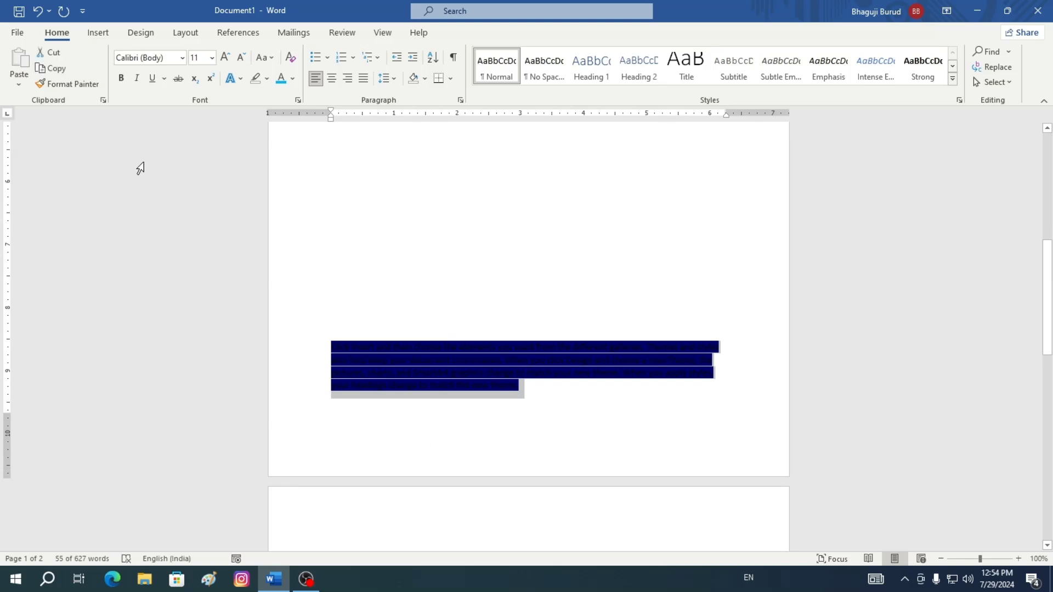
left_click(267, 79)
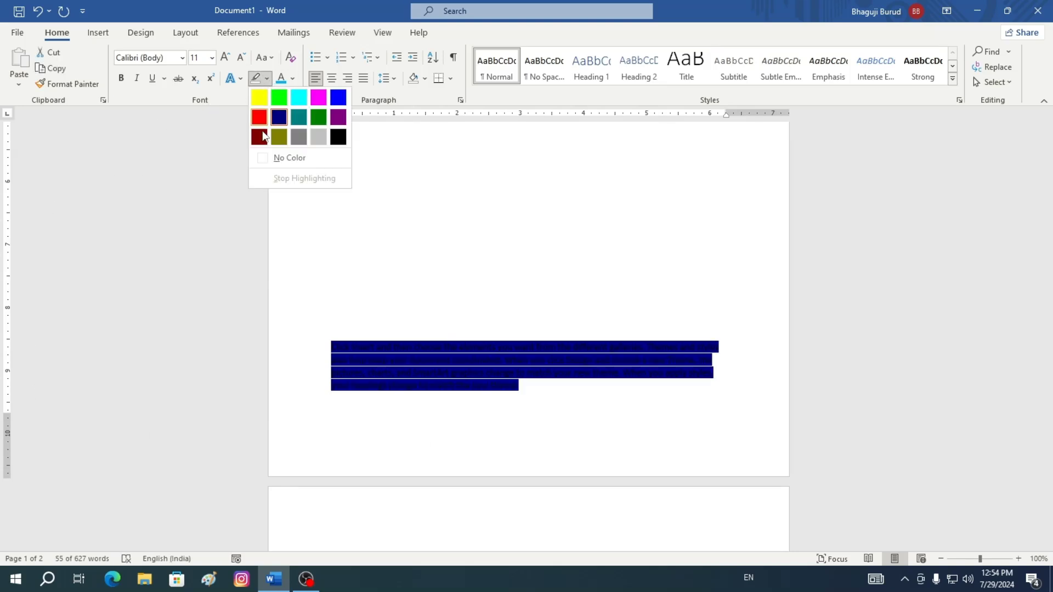
left_click(296, 158)
left_click(521, 386)
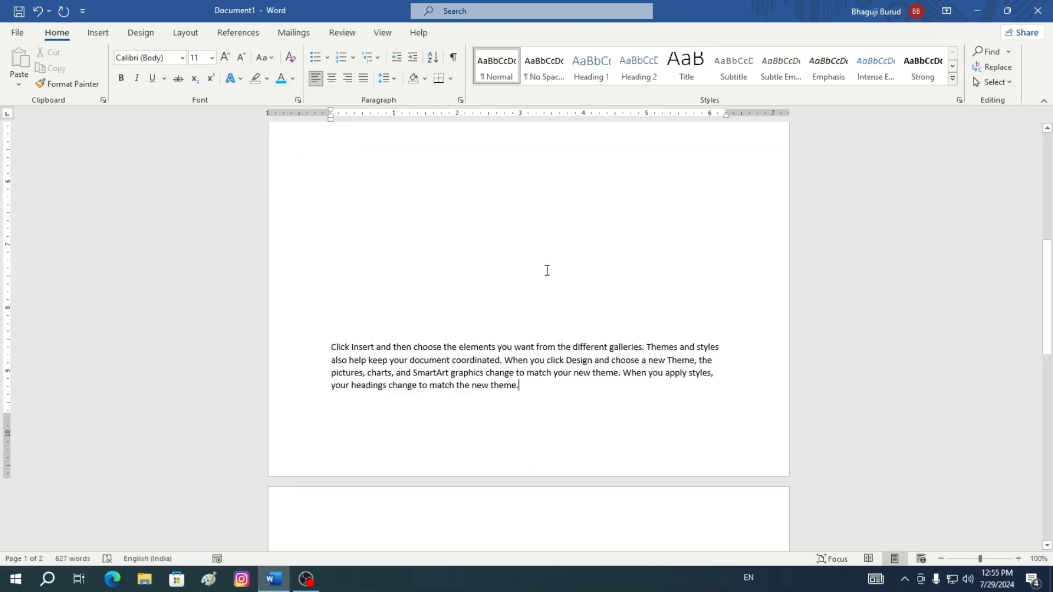
scroll(546, 271, "up", 10)
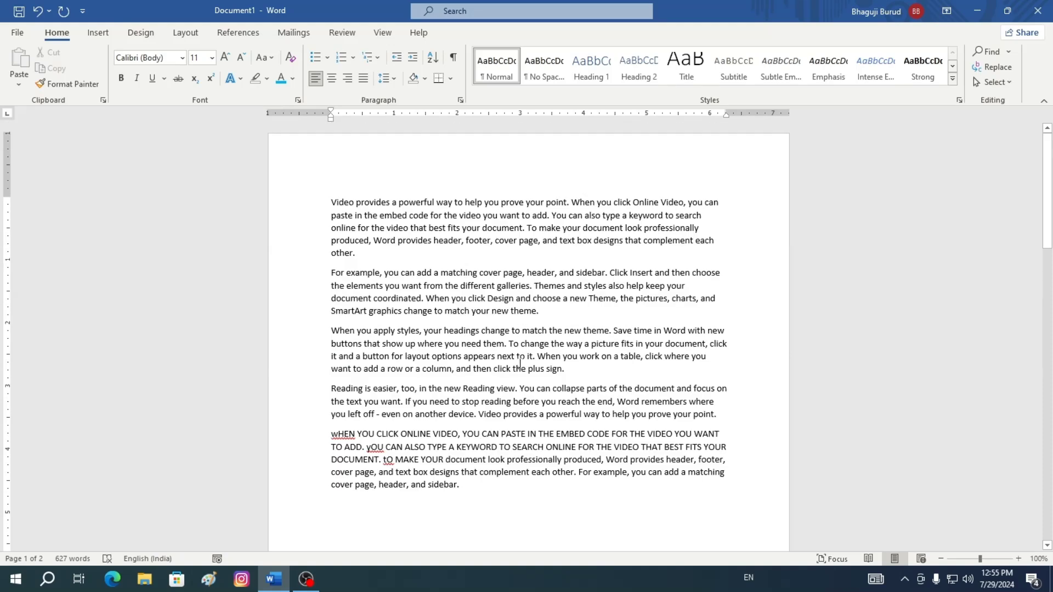
scroll(520, 363, "down", 5)
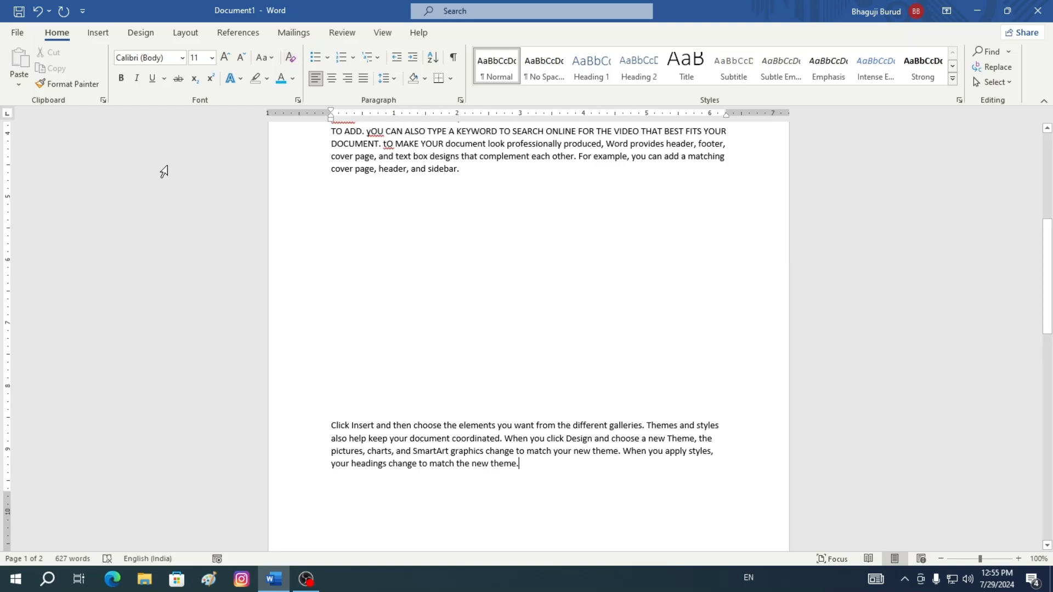
left_click(168, 214)
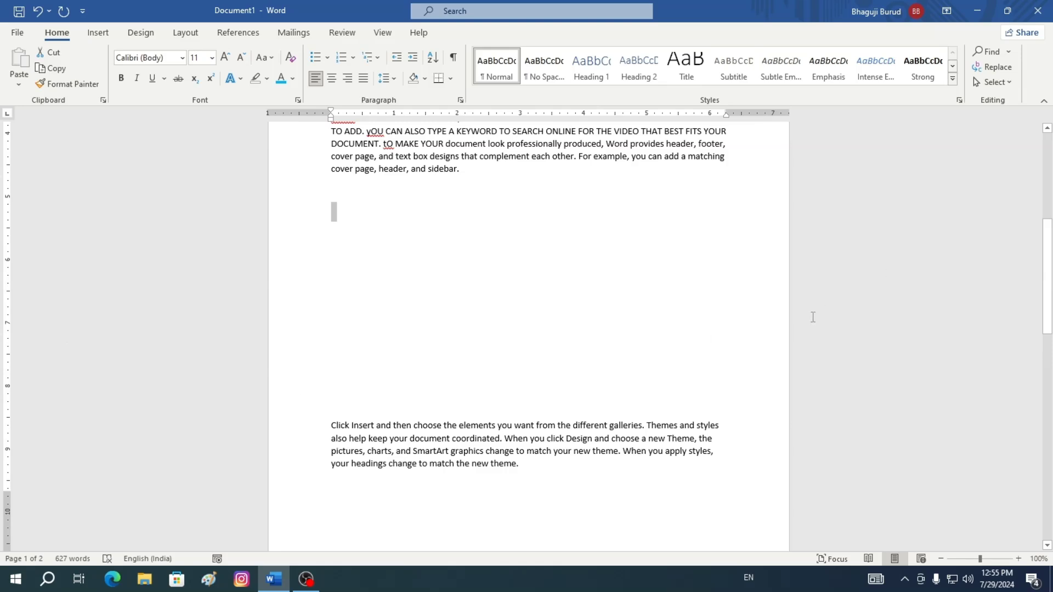